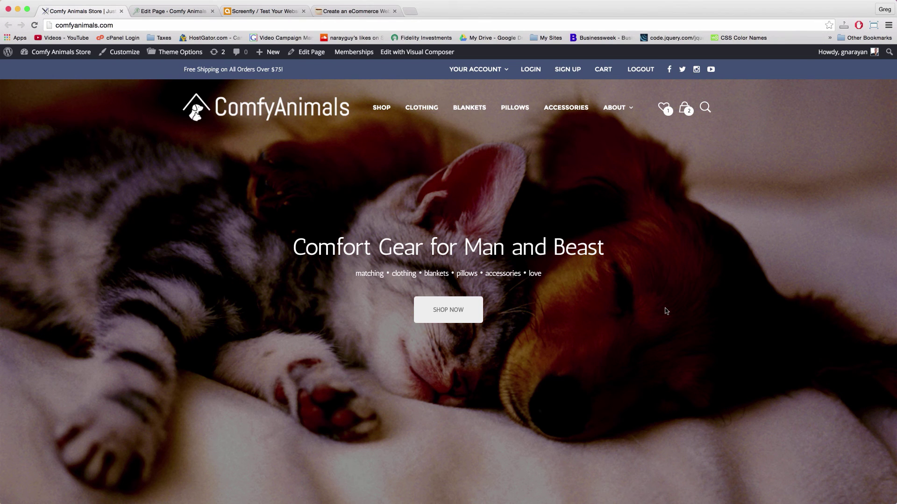
# Go to the Comfy Animals About page from the site menu and load it in the page editor
pyautogui.moveTo(614, 108)
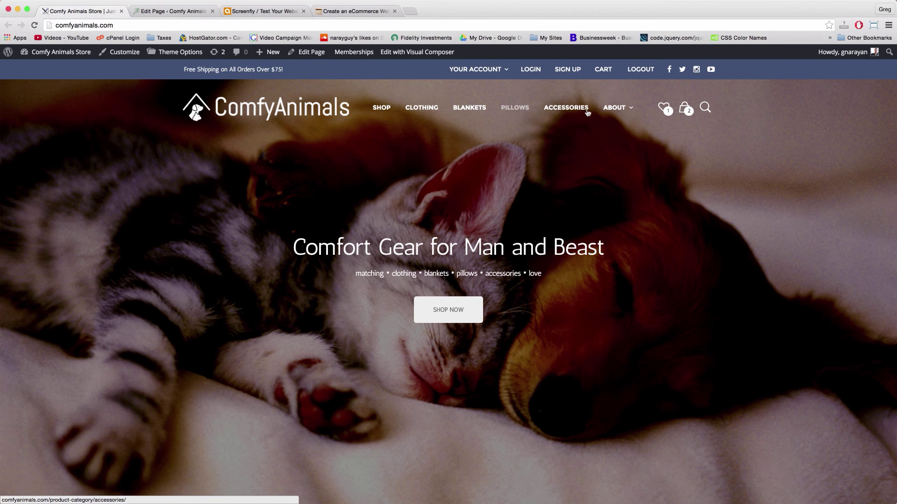
pyautogui.click(616, 114)
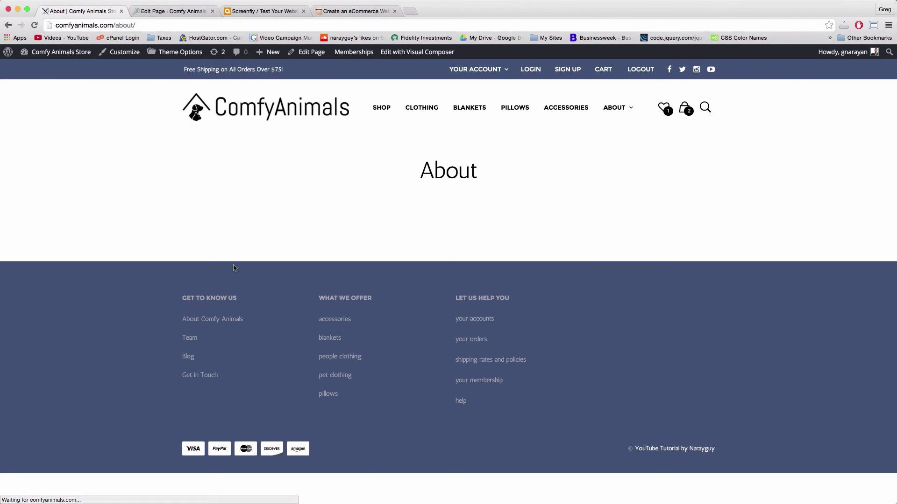
pyautogui.click(316, 54)
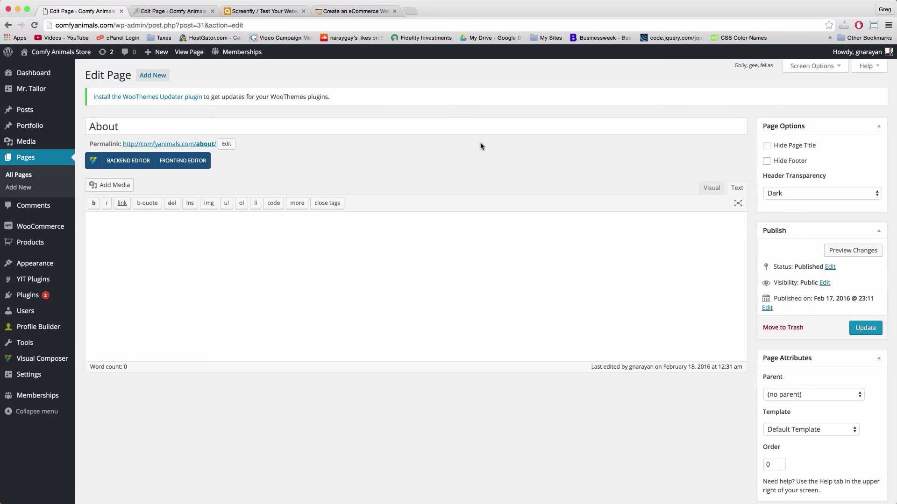
# Hide the About page title, apply the Full Width Page template, and switch to Visual Composer's backend editor
pyautogui.doubleClick(766, 145)
pyautogui.click(767, 146)
pyautogui.click(803, 429)
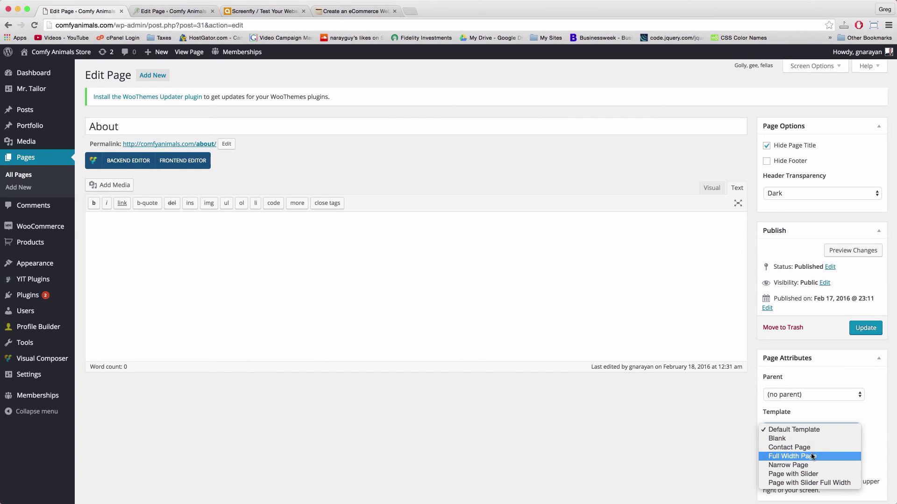
pyautogui.click(808, 456)
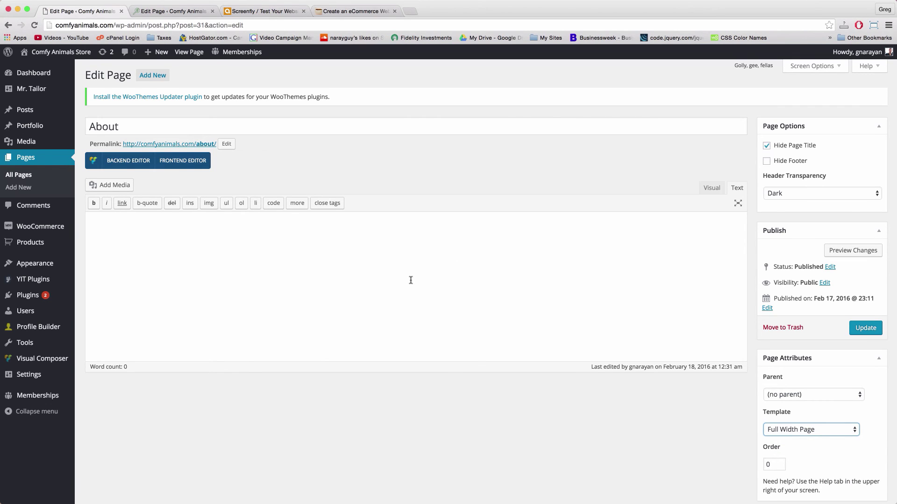
pyautogui.click(259, 228)
pyautogui.click(129, 160)
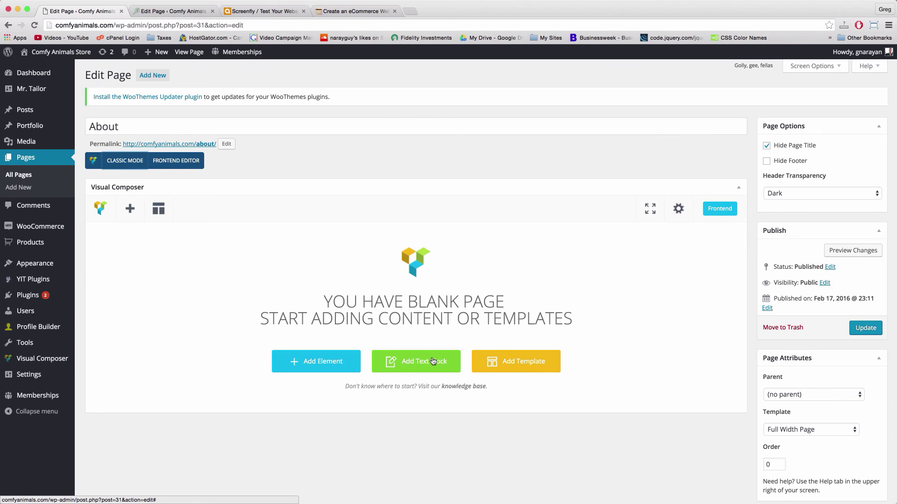
# Add a Title element reading 'About The Company' in Secondary Font, coloured white #ffffff
pyautogui.click(315, 358)
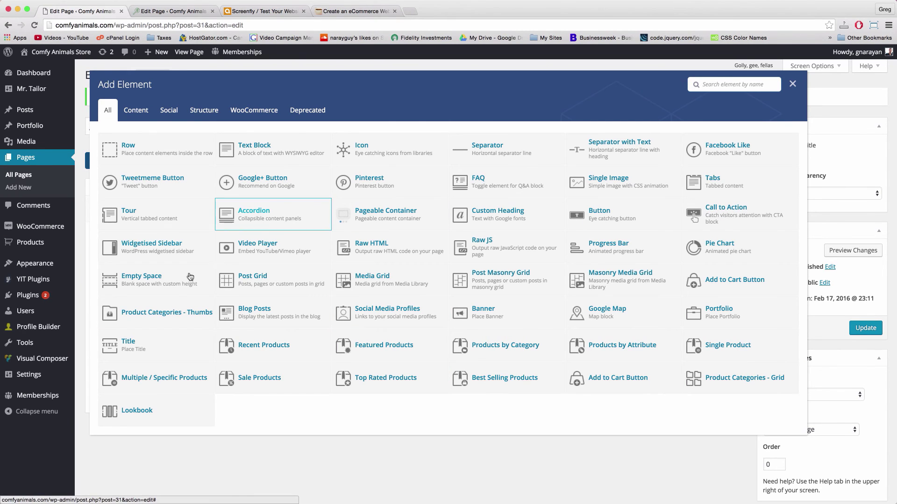
pyautogui.click(144, 348)
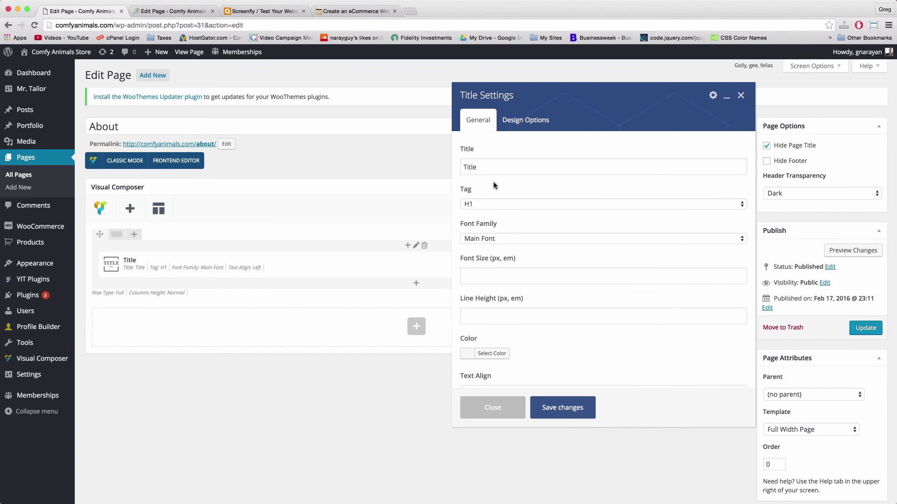
pyautogui.doubleClick(472, 168)
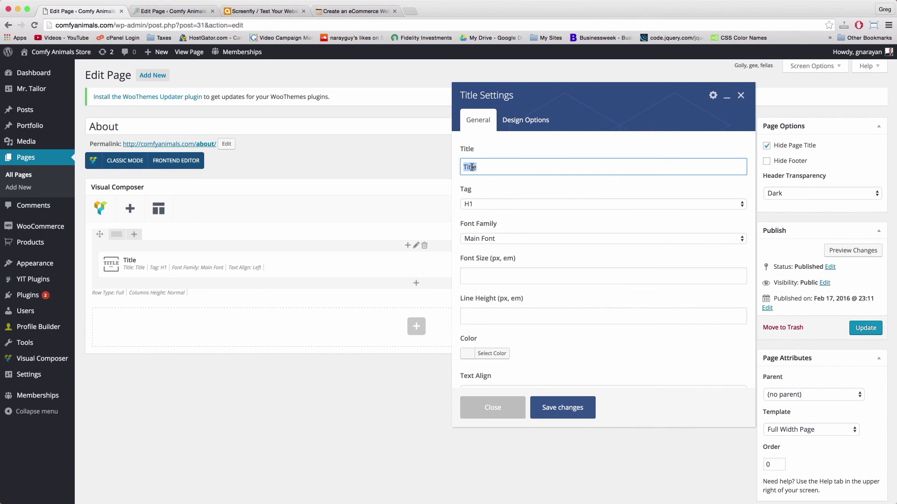
pyautogui.write('About The Company')
pyautogui.click(506, 240)
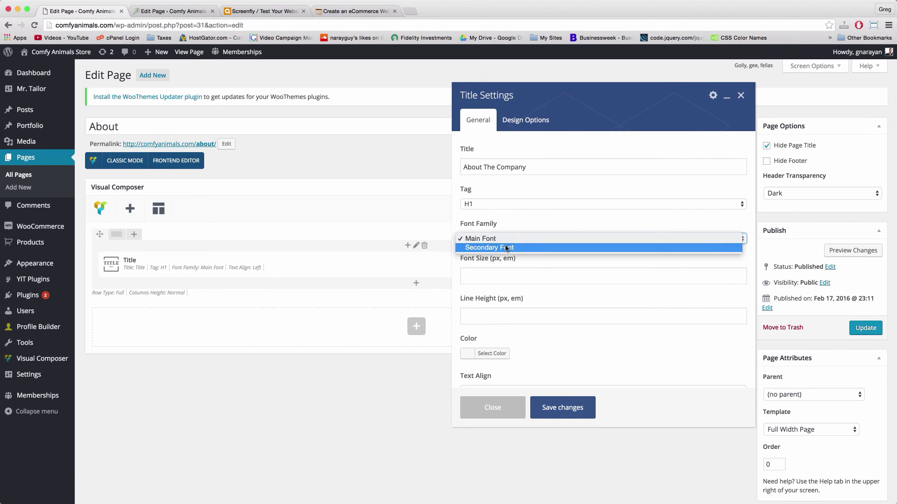
pyautogui.click(504, 248)
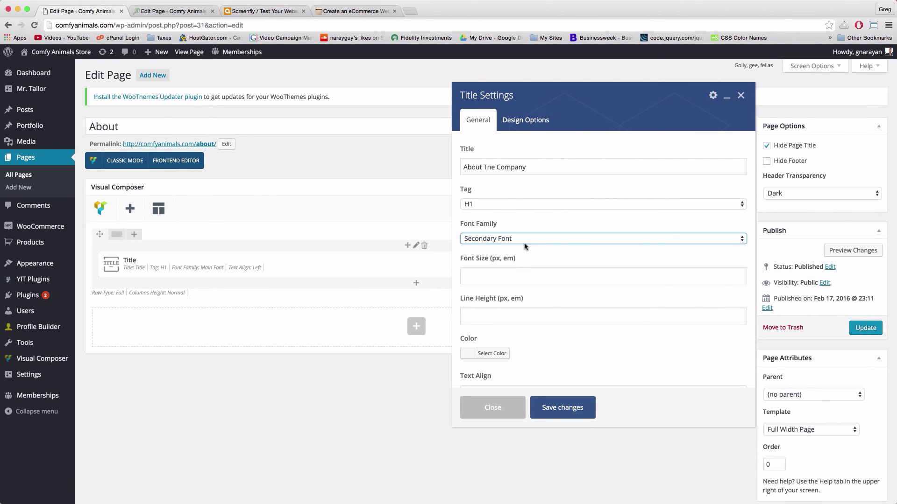
pyautogui.scroll(-4, 507, 242)
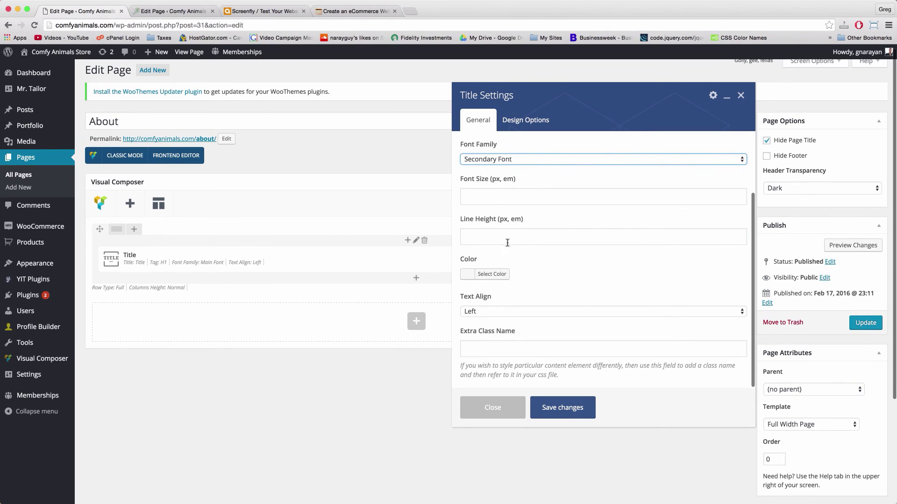
pyautogui.click(468, 275)
pyautogui.click(480, 382)
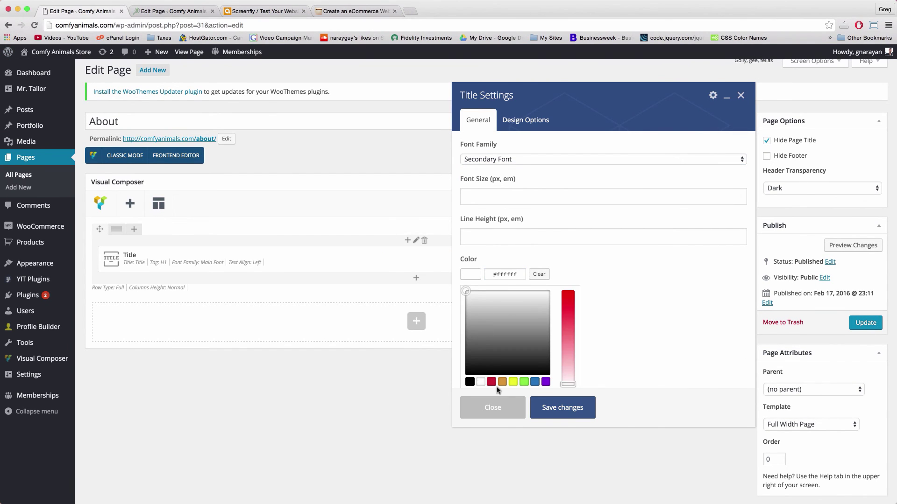
pyautogui.click(562, 406)
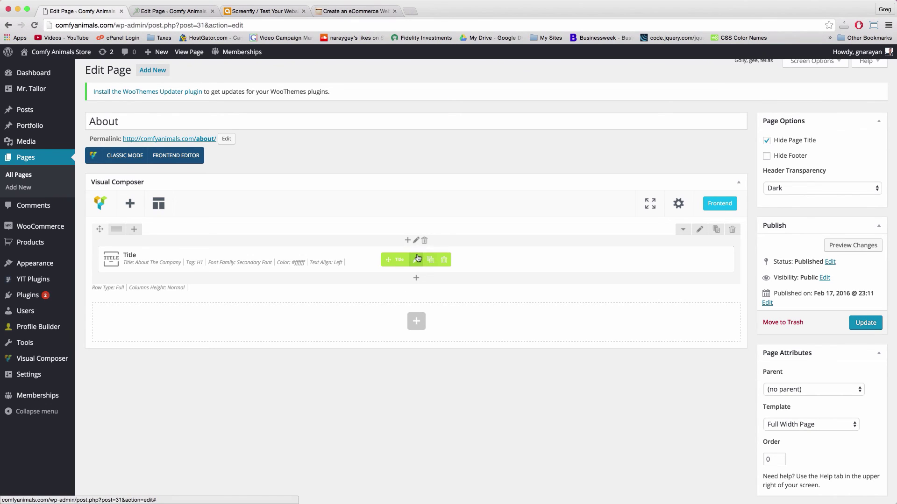
# Set the 'About The Company' title's text alignment to Center
pyautogui.click(416, 259)
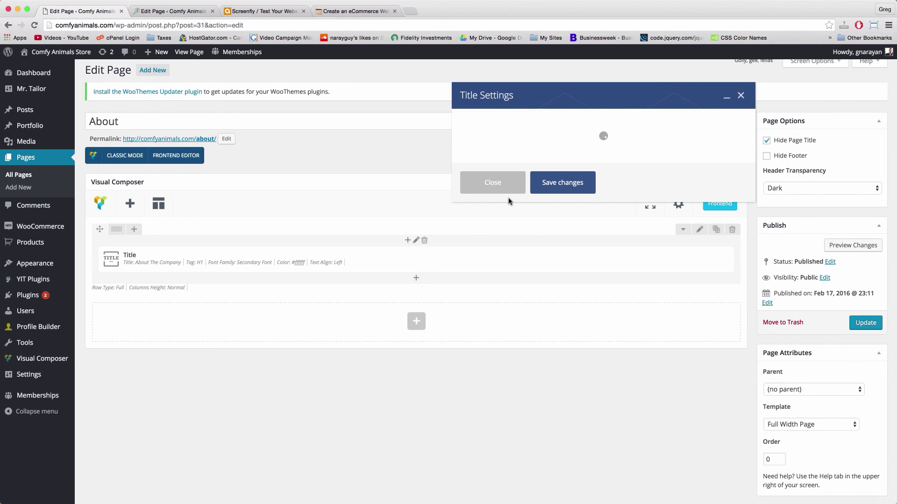
pyautogui.scroll(-5, 526, 202)
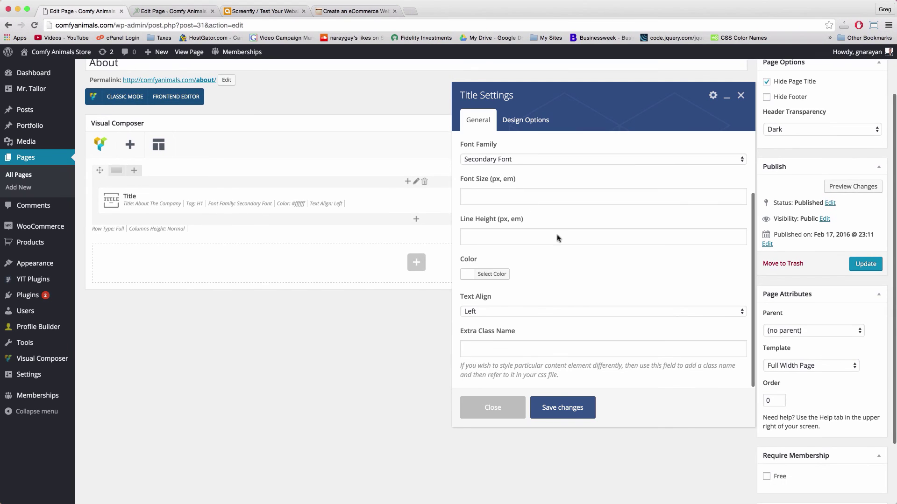
pyautogui.scroll(-2, 543, 307)
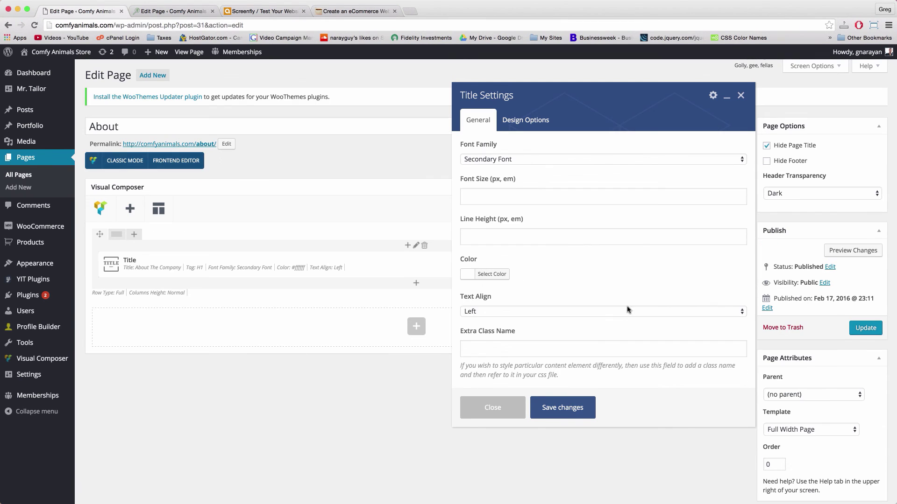
pyautogui.click(581, 313)
pyautogui.click(581, 320)
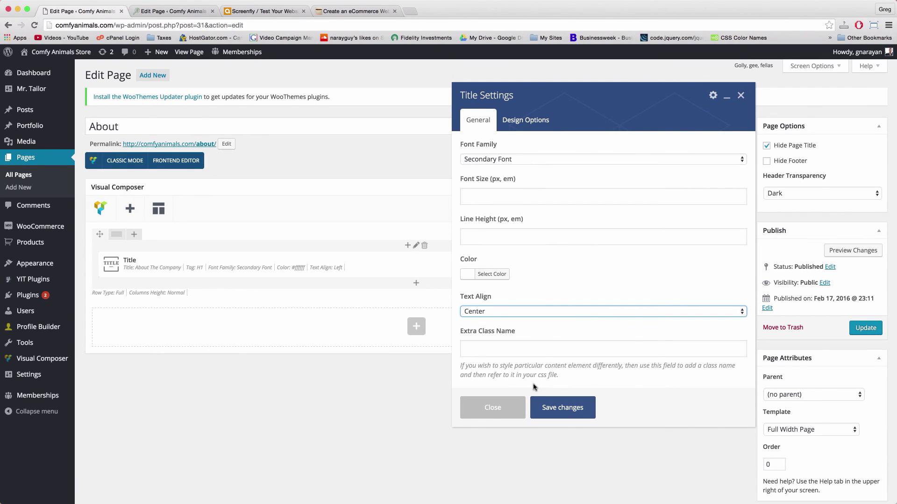
pyautogui.click(570, 410)
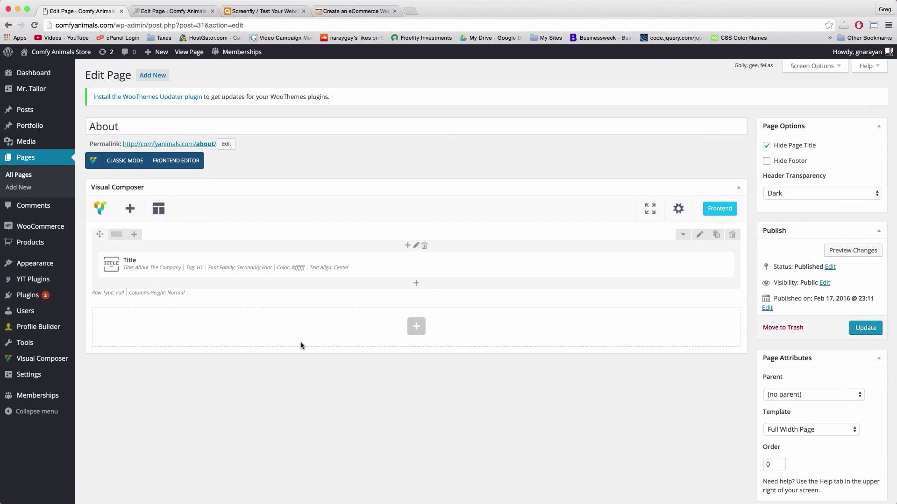
pyautogui.moveTo(413, 276)
# Add a second Title element below, reading 'Our Story is One of a Kind (Like Your Pet)'
pyautogui.click(417, 283)
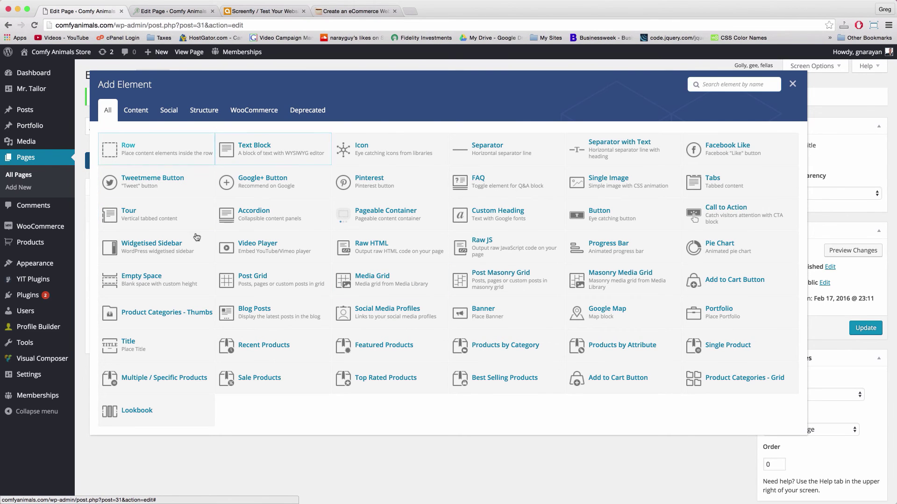
pyautogui.click(167, 350)
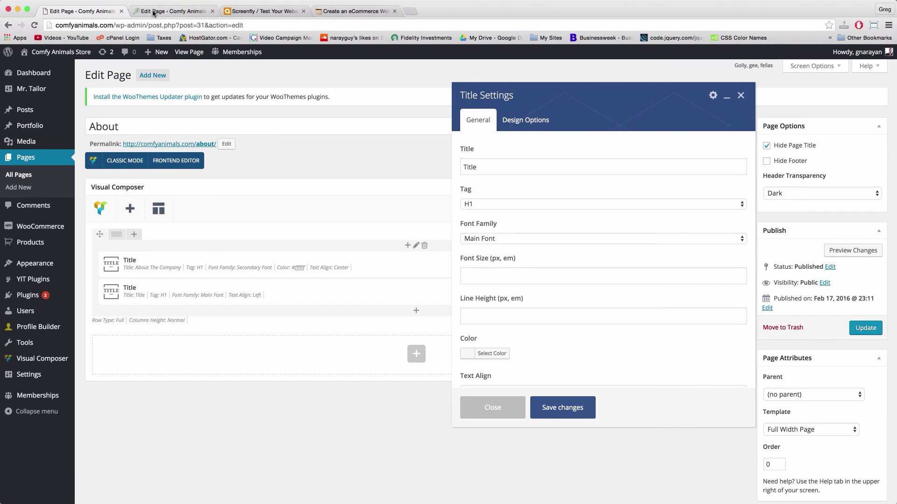
pyautogui.doubleClick(485, 166)
pyautogui.write('Ou')
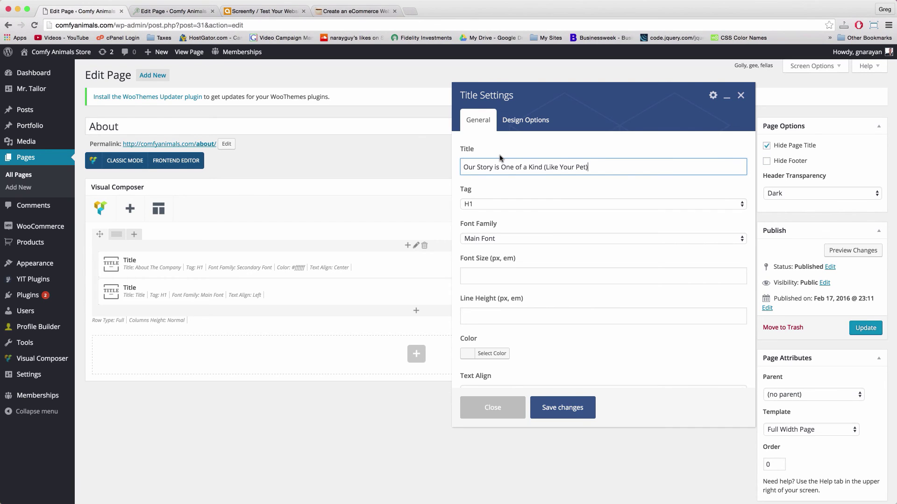
# Make the second title an H4 in Secondary Font, white #ffffff, centred, and save
pyautogui.click(549, 205)
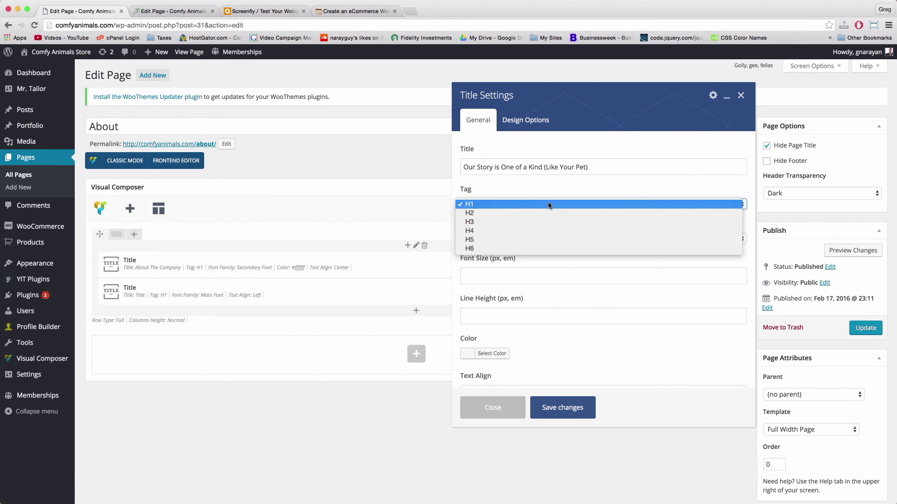
pyautogui.click(549, 231)
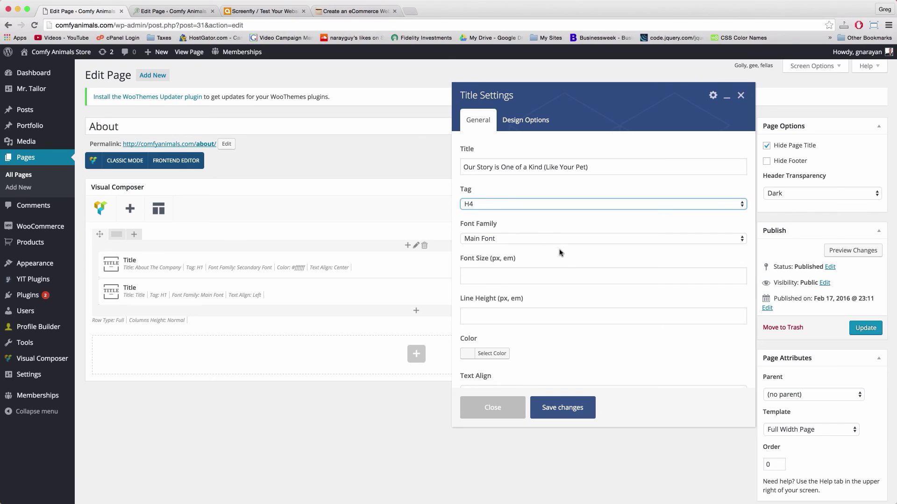
pyautogui.click(511, 238)
pyautogui.click(510, 247)
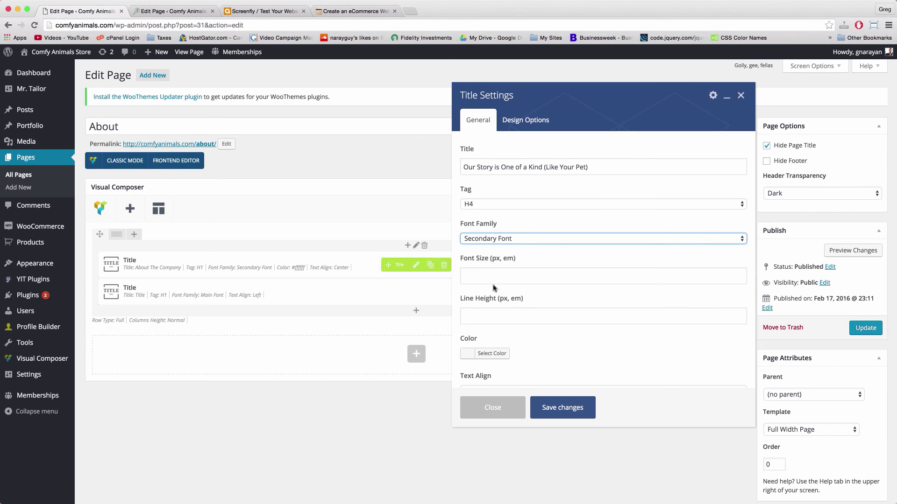
pyautogui.scroll(-4, 563, 269)
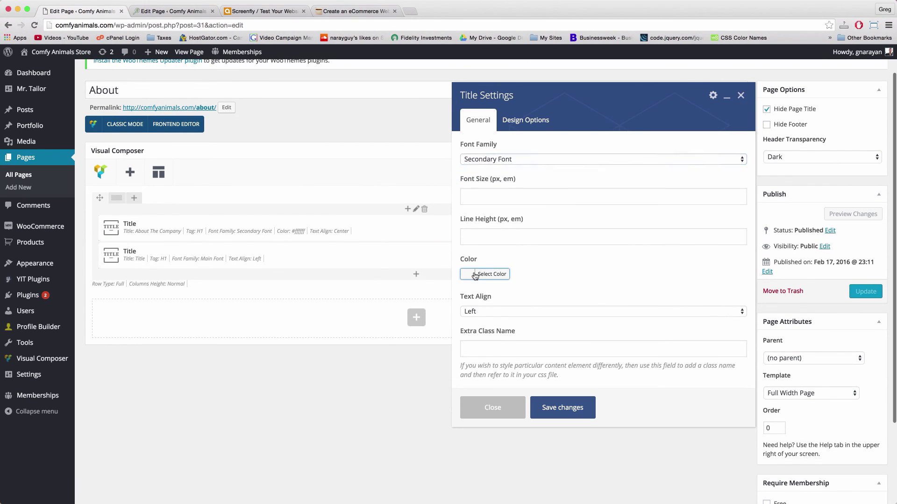
pyautogui.click(491, 274)
pyautogui.click(480, 382)
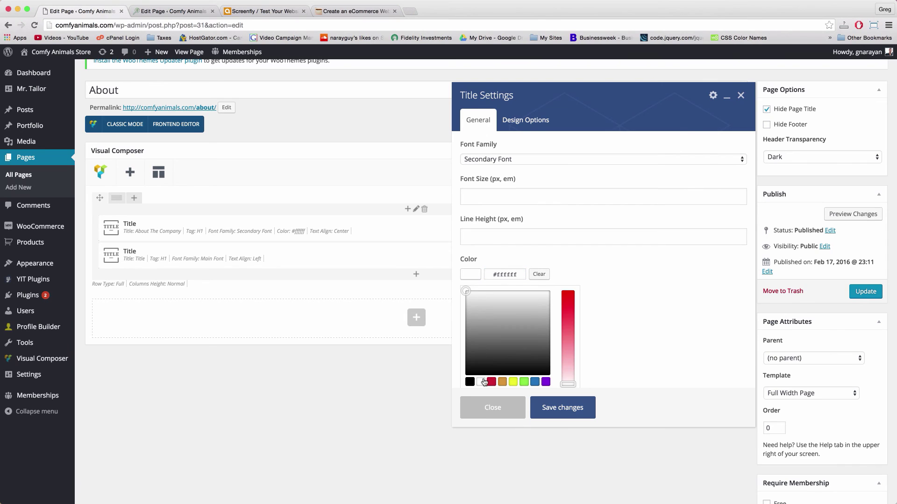
pyautogui.click(601, 363)
pyautogui.scroll(-1, 527, 325)
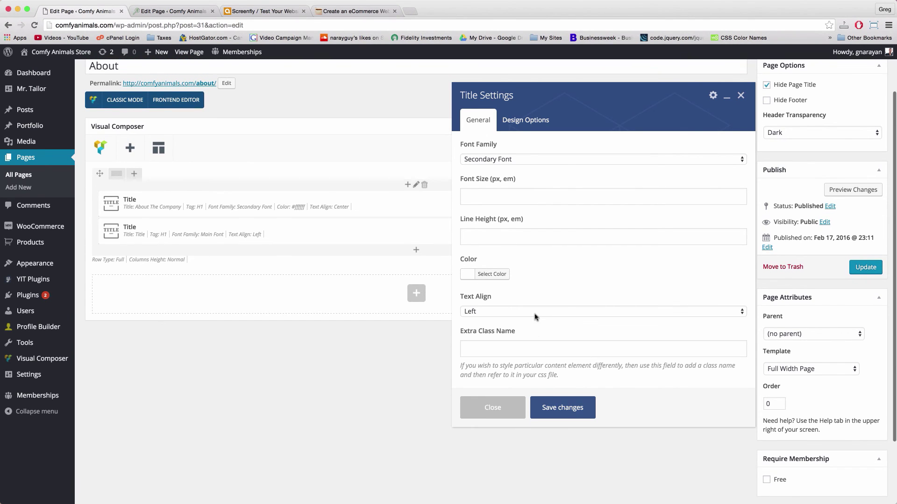
pyautogui.click(532, 313)
pyautogui.click(526, 321)
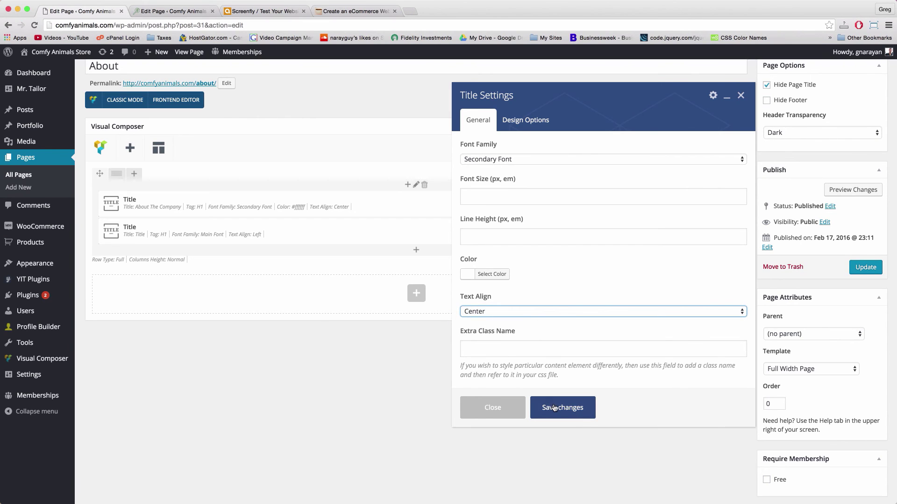
pyautogui.click(552, 407)
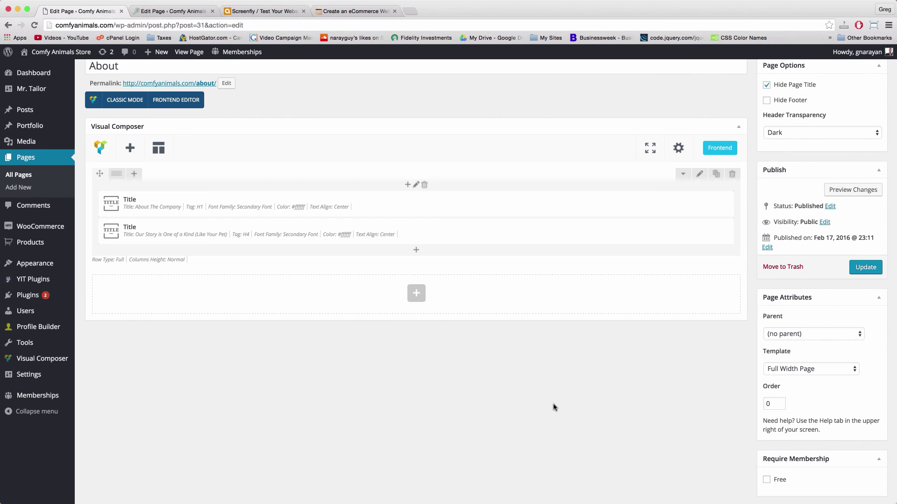
pyautogui.scroll(3, 554, 407)
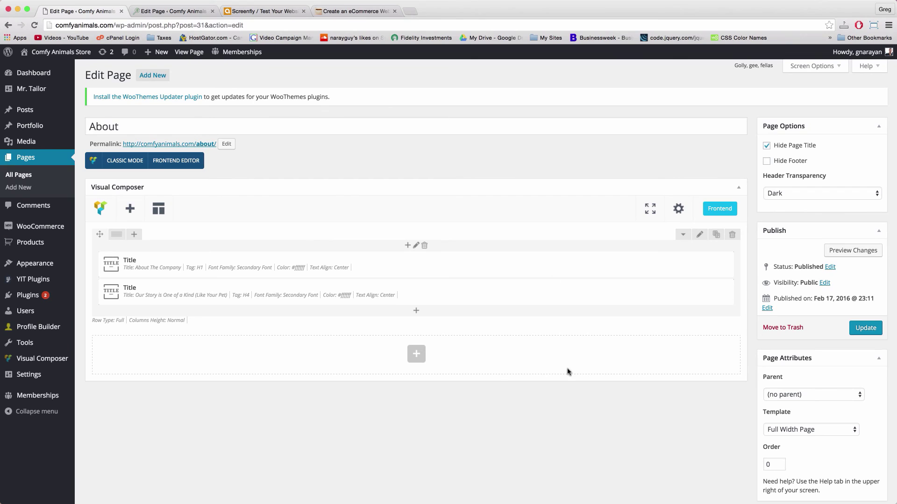
pyautogui.moveTo(420, 285)
pyautogui.moveTo(425, 264)
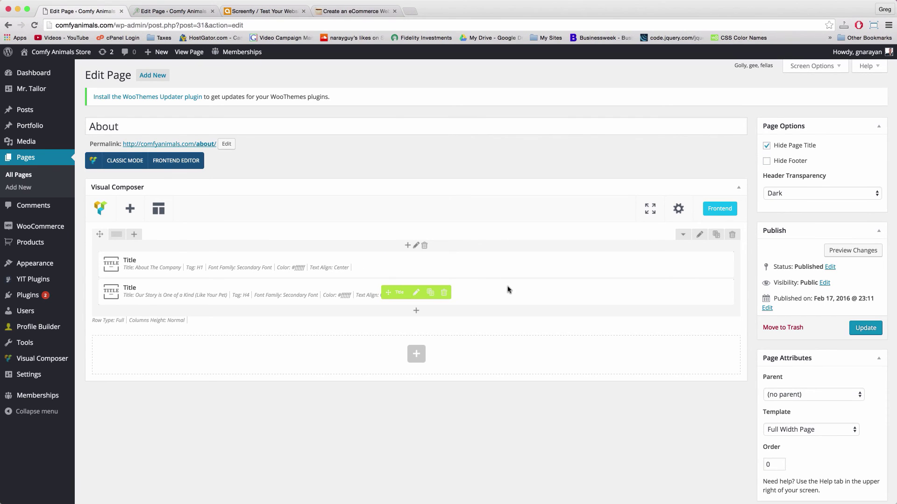
pyautogui.click(415, 247)
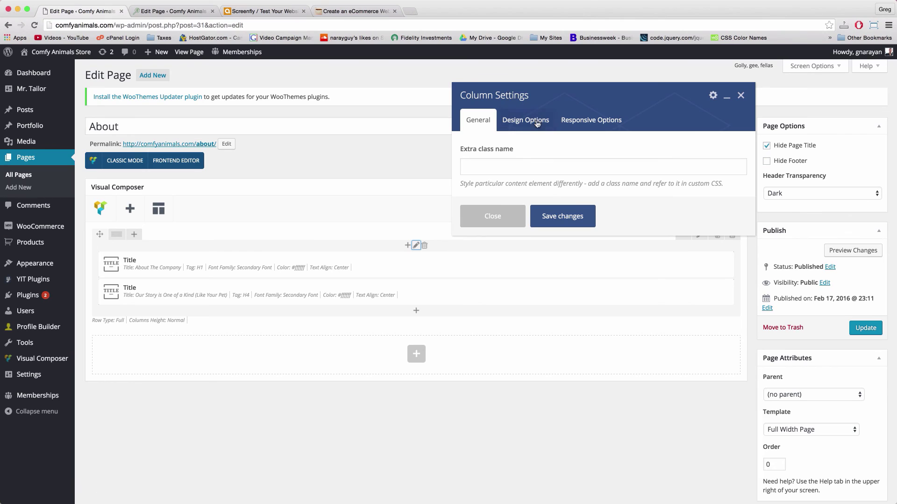
# Give the titles' column a 10% top margin and a bottom margin in Design Options
pyautogui.click(549, 122)
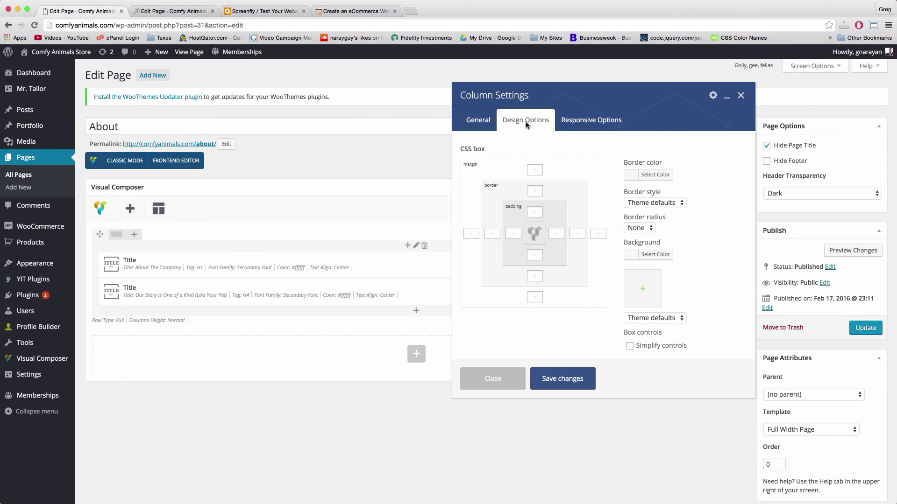
pyautogui.click(531, 173)
pyautogui.click(535, 298)
pyautogui.click(562, 379)
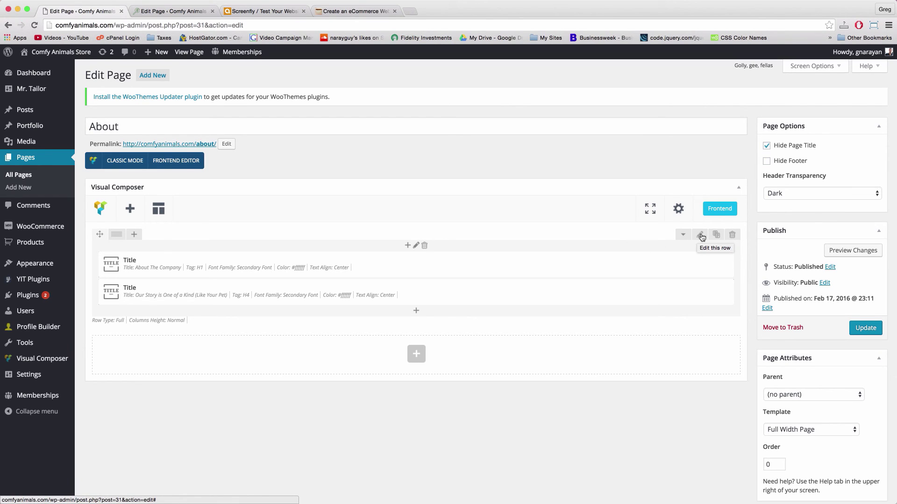
pyautogui.click(702, 237)
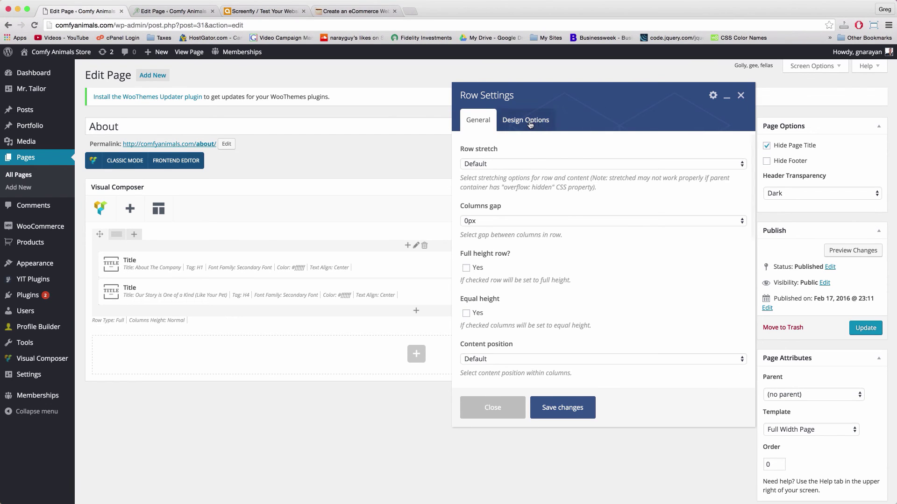
# Set the titles' row background to dark blue #3e5372 and update the About page
pyautogui.click(530, 124)
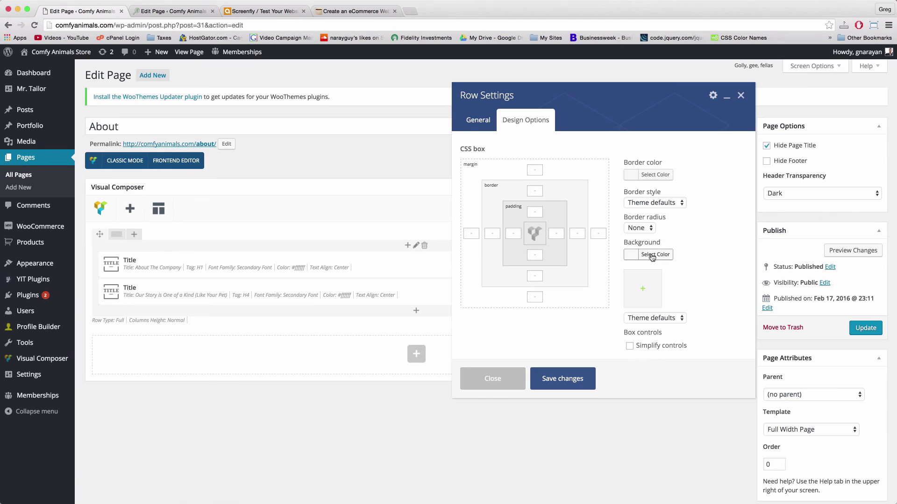
pyautogui.click(635, 256)
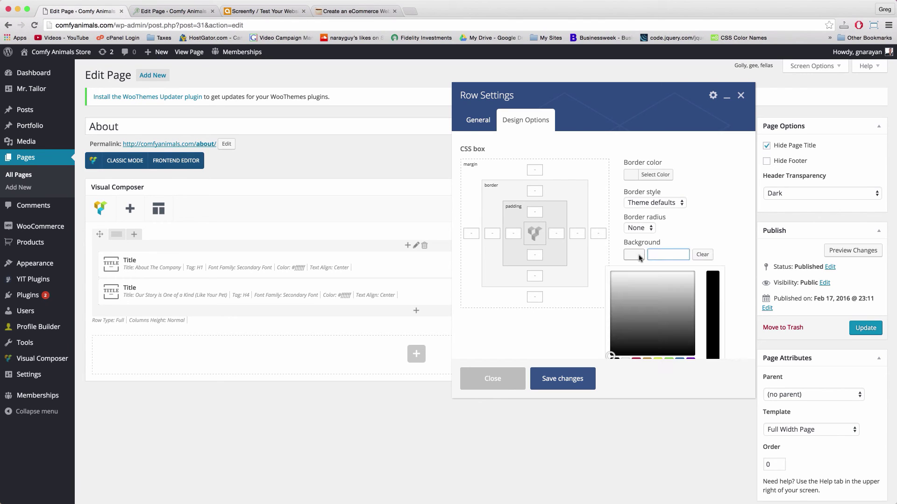
pyautogui.rightClick(667, 256)
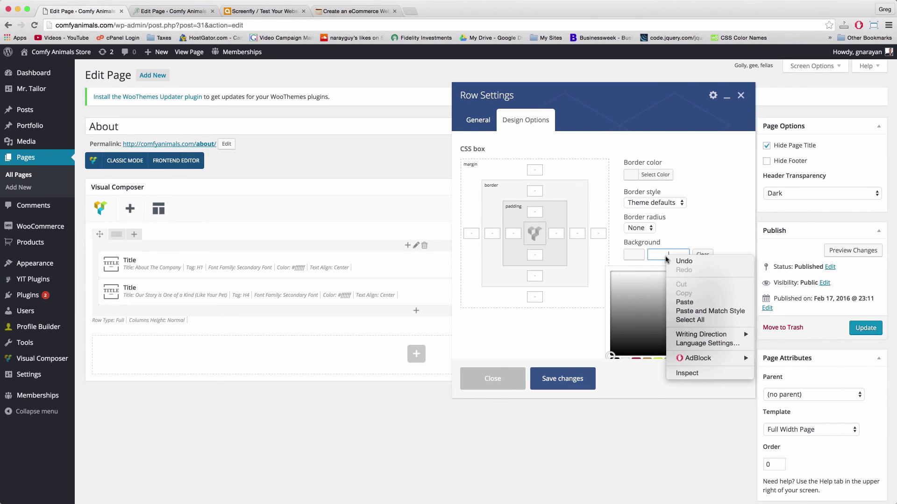
pyautogui.click(691, 303)
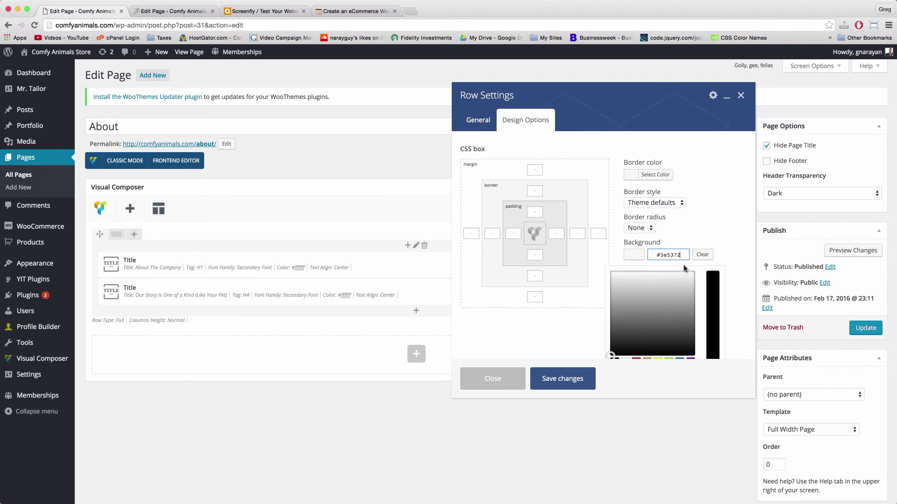
pyautogui.click(738, 310)
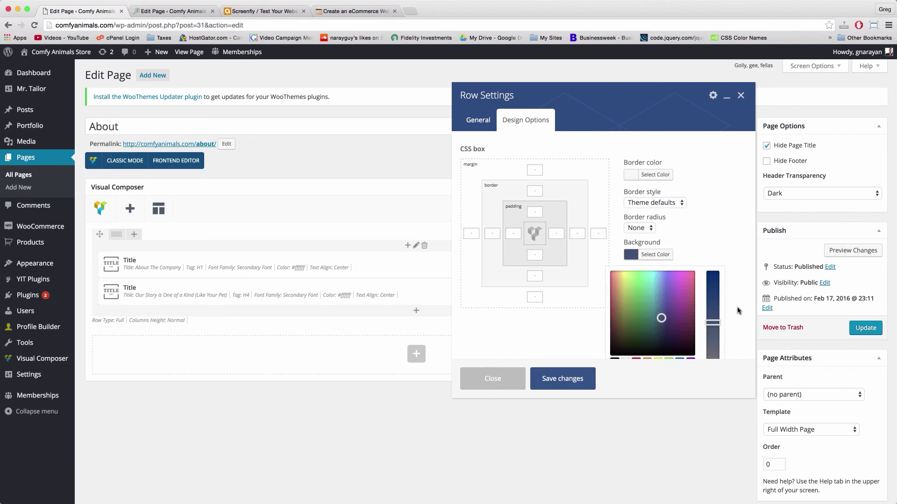
pyautogui.scroll(-5, 584, 346)
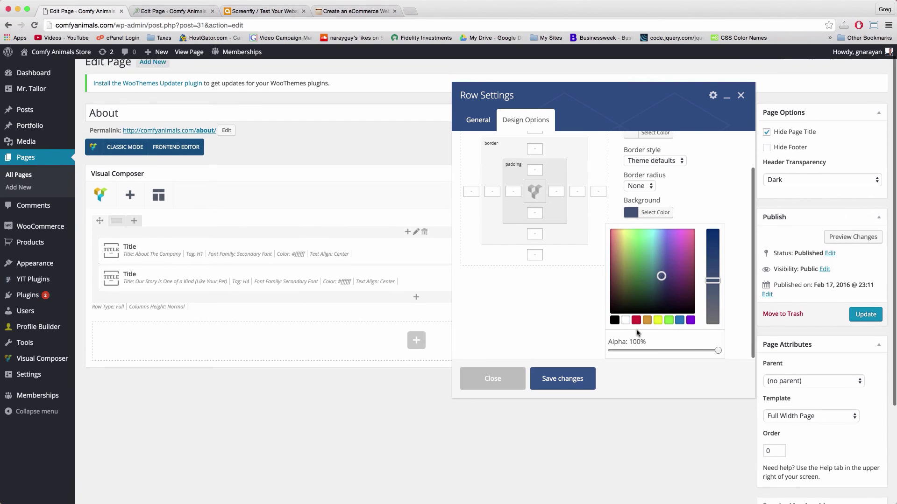
pyautogui.click(566, 379)
pyautogui.scroll(2, 569, 380)
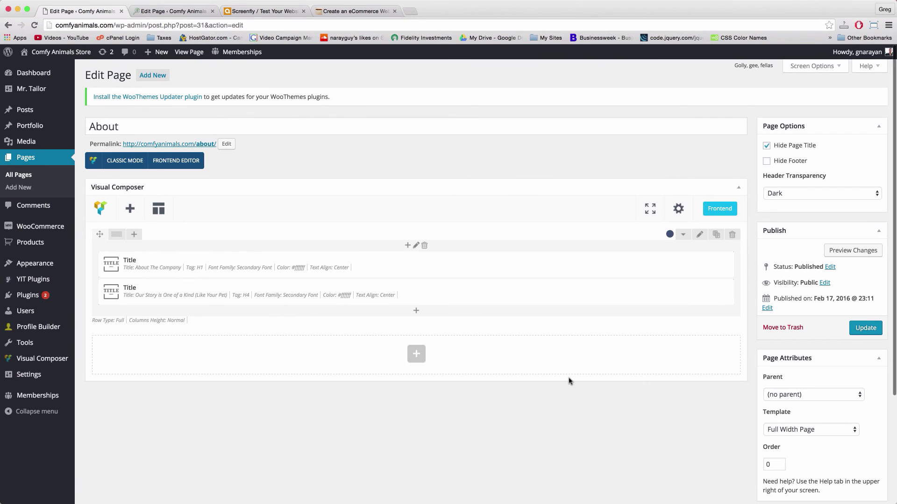
pyautogui.click(865, 328)
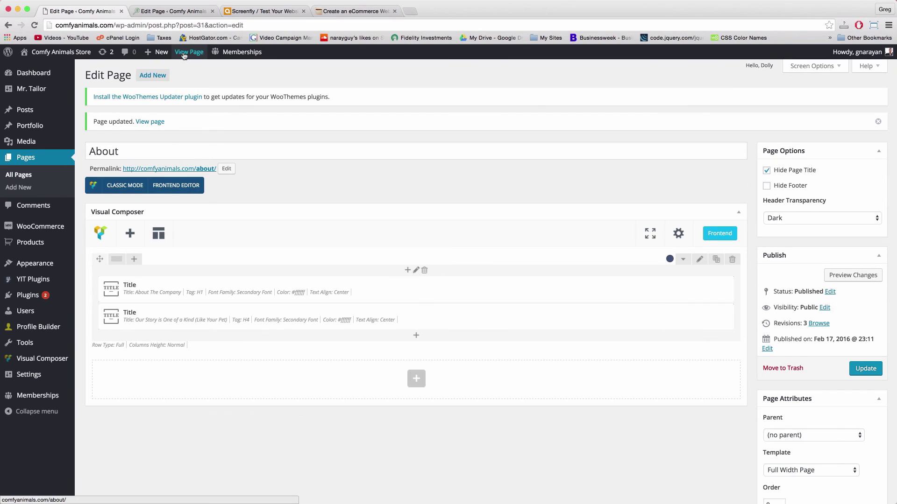
# Open the live About page in a new tab to check the blue band with white titles
pyautogui.rightClick(183, 55)
pyautogui.click(196, 57)
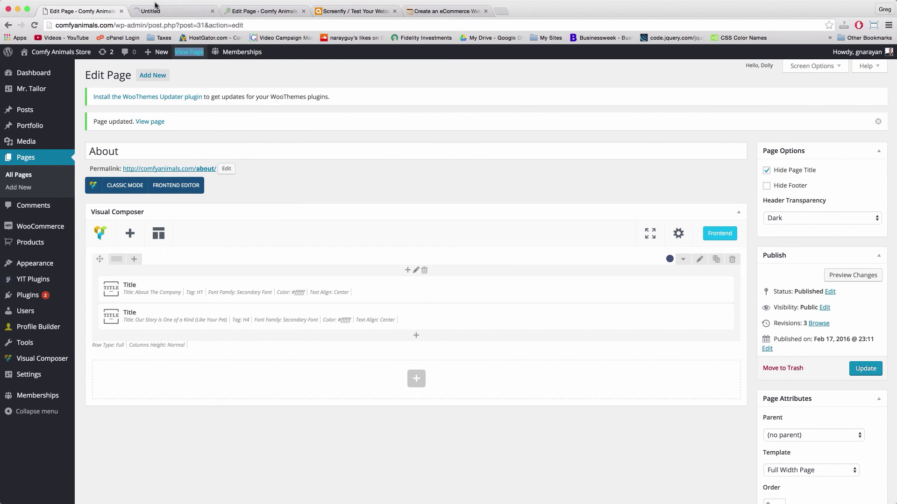
pyautogui.click(186, 10)
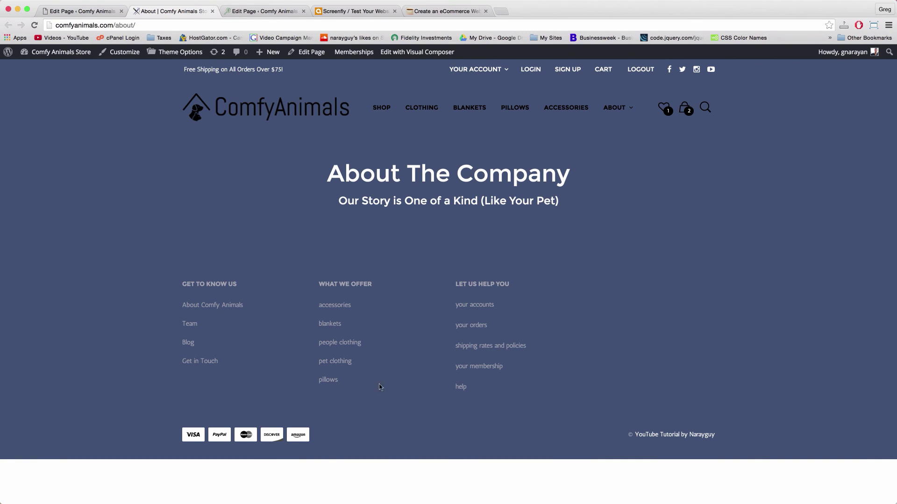
pyautogui.keyDown('super'); pyautogui.click(379, 118); pyautogui.keyUp('super')
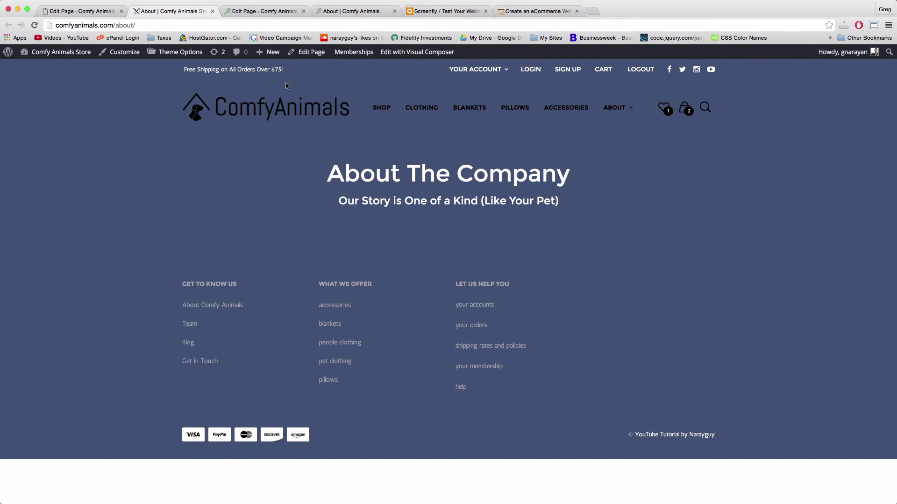
pyautogui.click(73, 8)
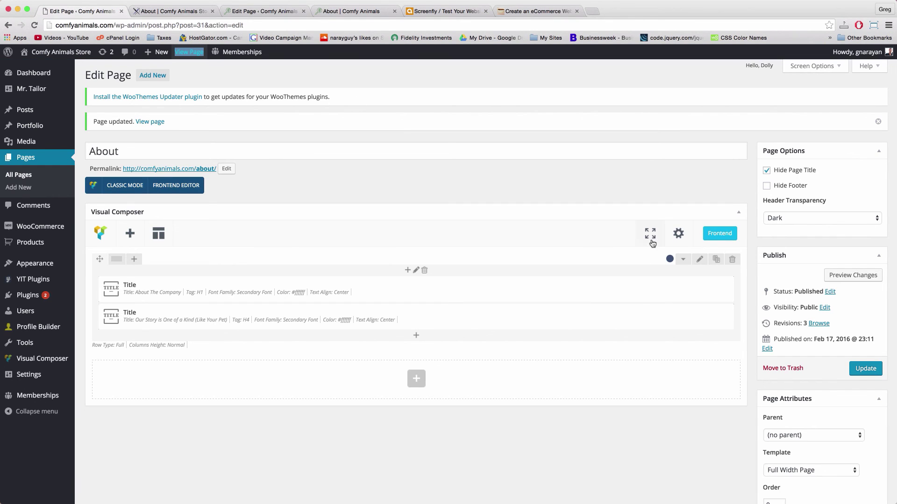
# Set Header Transparency to Light, update the page, and reload the live About page
pyautogui.click(790, 219)
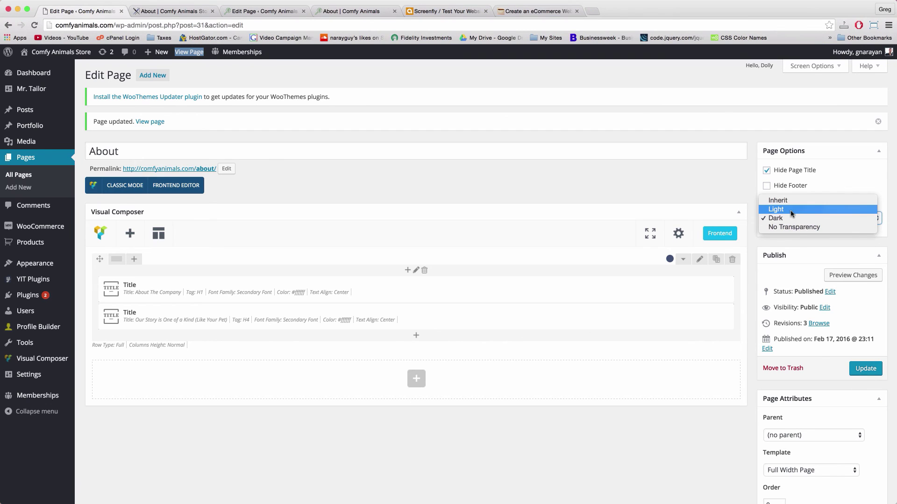
pyautogui.click(788, 210)
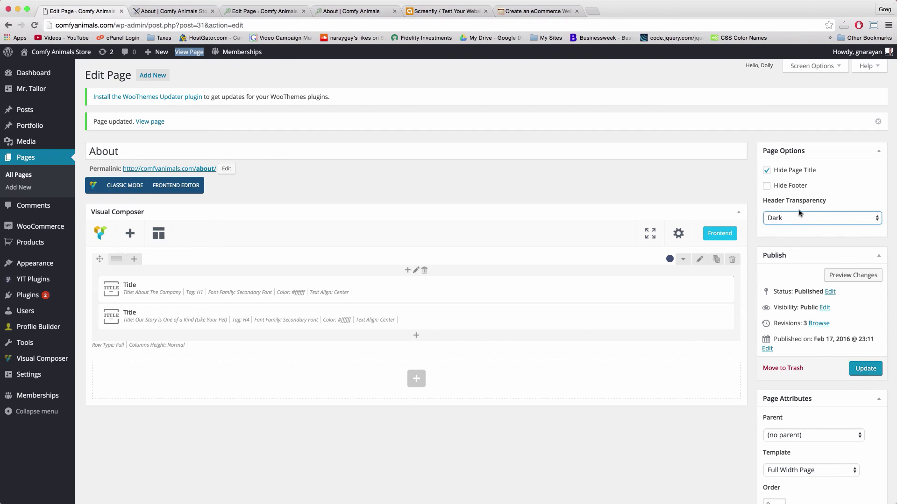
pyautogui.click(864, 367)
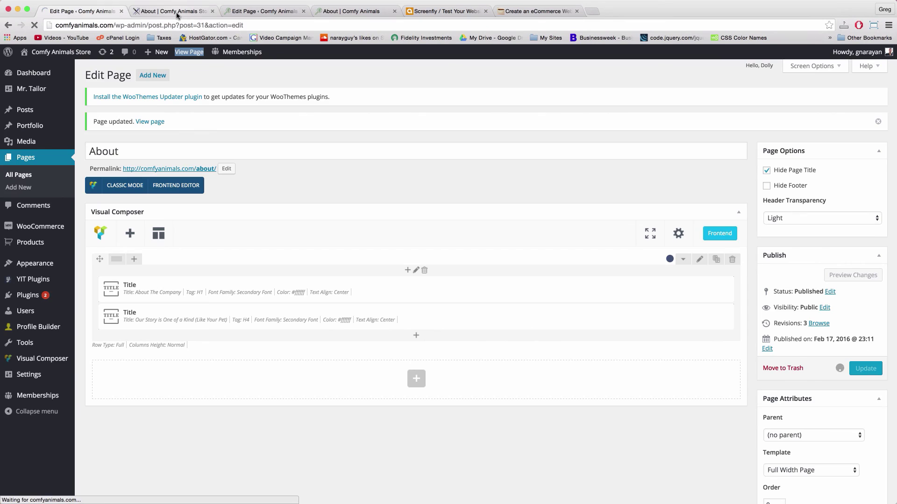
pyautogui.click(176, 11)
pyautogui.click(175, 27)
pyautogui.press('Return')
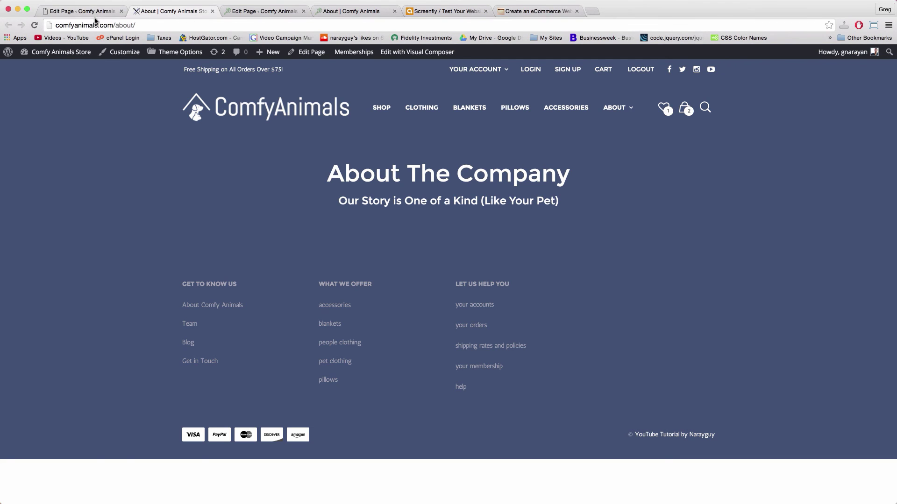
pyautogui.click(78, 12)
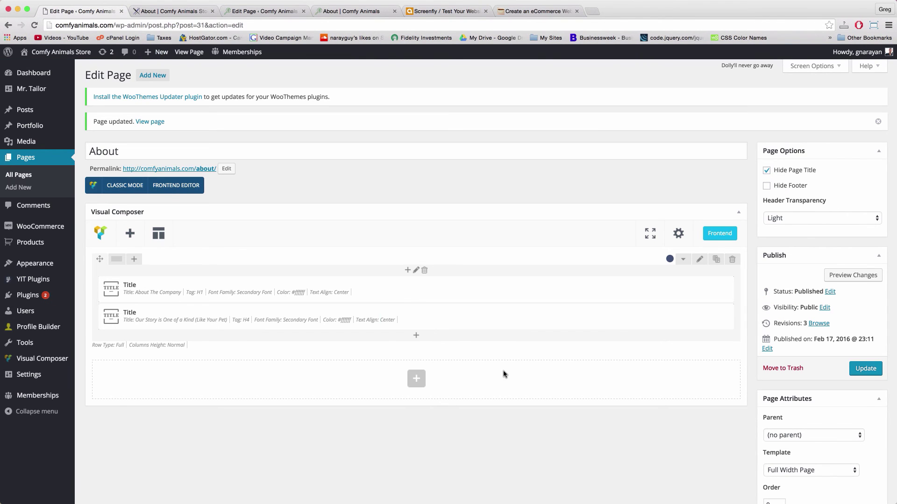
# Add a new row with a default placeholder Text Block beneath the titles and update the page
pyautogui.click(416, 379)
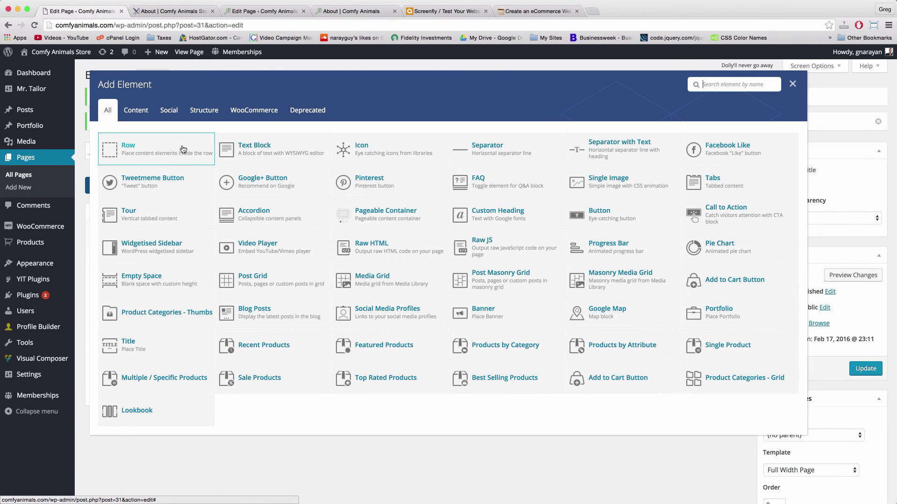
pyautogui.click(271, 149)
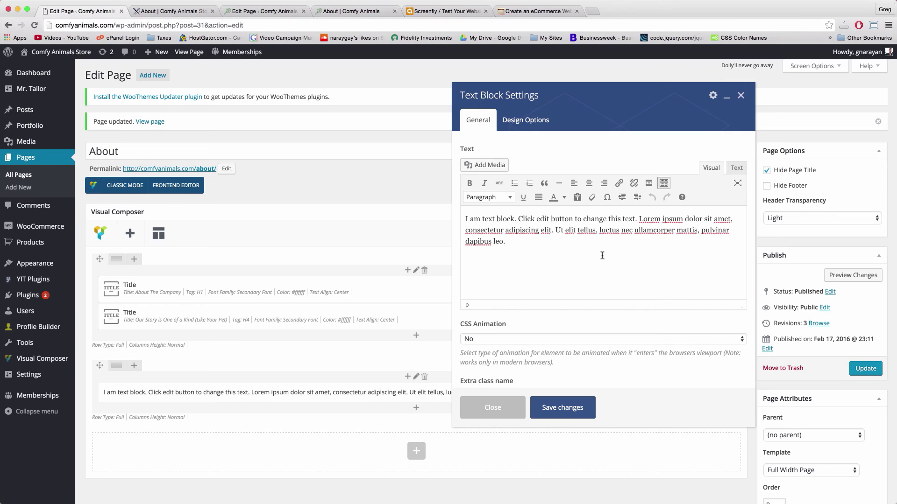
pyautogui.click(563, 408)
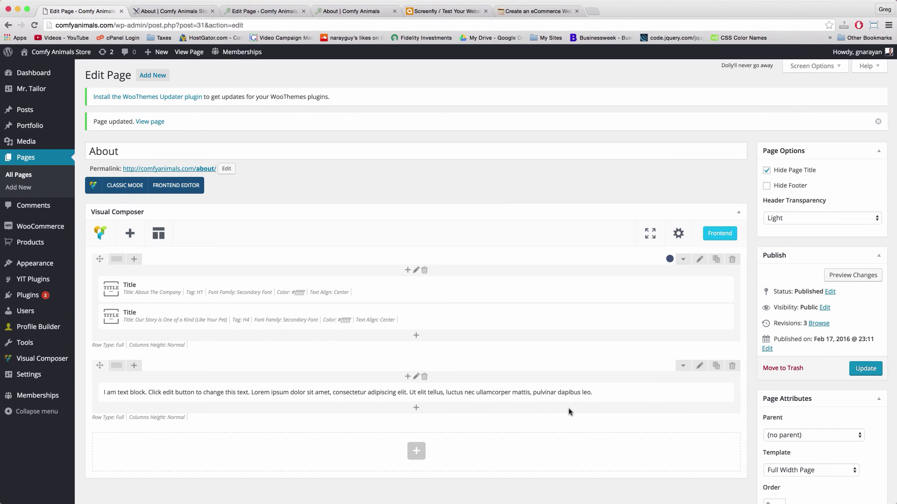
pyautogui.click(863, 368)
# Update the Paid Memberships Pro and Profile Builder plugins from the Plugins list
pyautogui.click(31, 295)
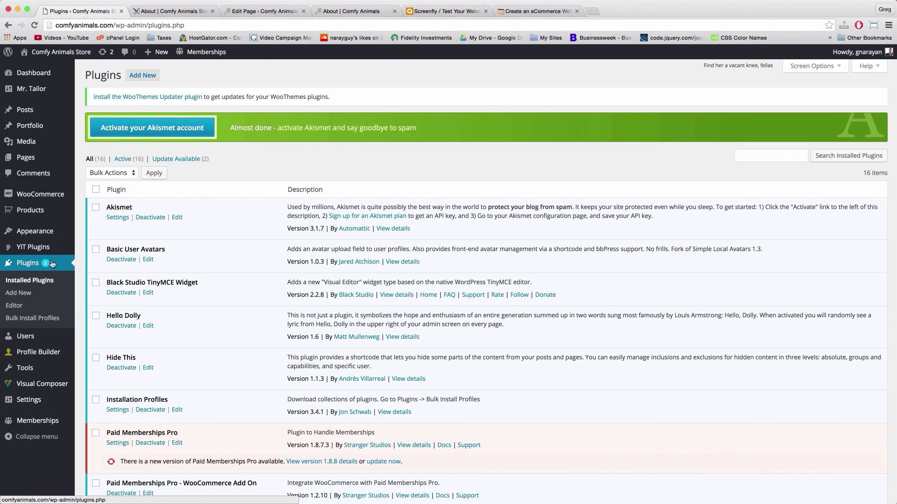
pyautogui.scroll(-5, 306, 283)
pyautogui.scroll(-3, 306, 283)
pyautogui.click(394, 297)
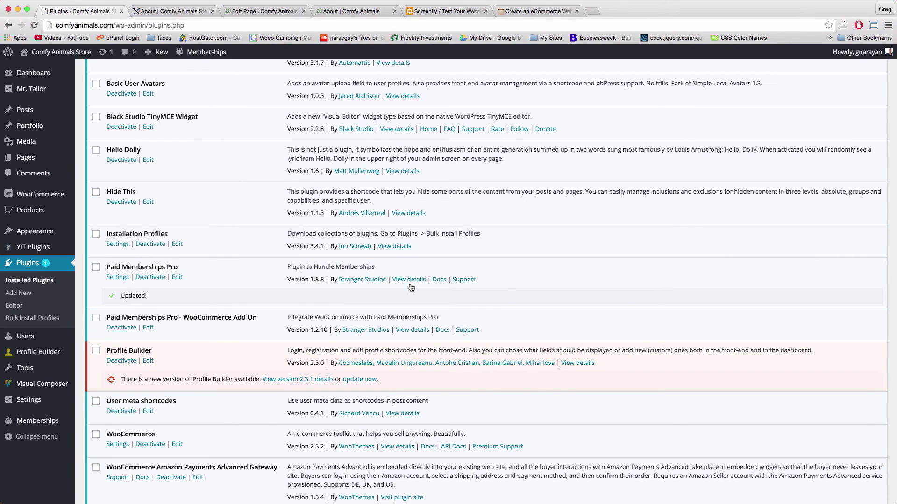
pyautogui.click(364, 379)
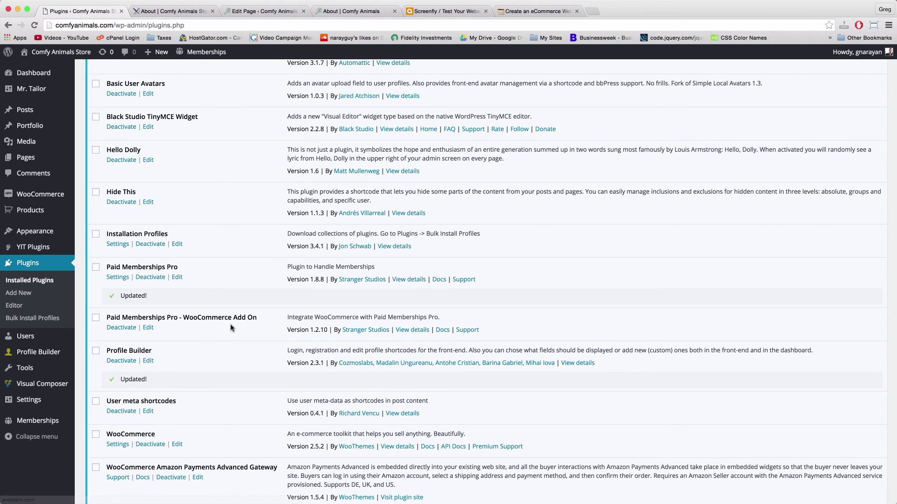
# Go to the Add Plugins page and select its plugin search field
pyautogui.scroll(-5, 426, 366)
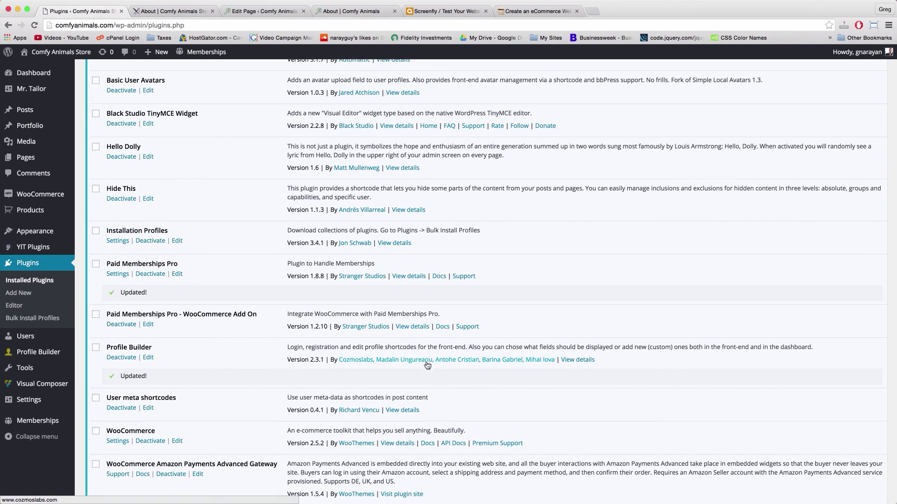
pyautogui.scroll(-2, 427, 366)
pyautogui.scroll(15, 299, 171)
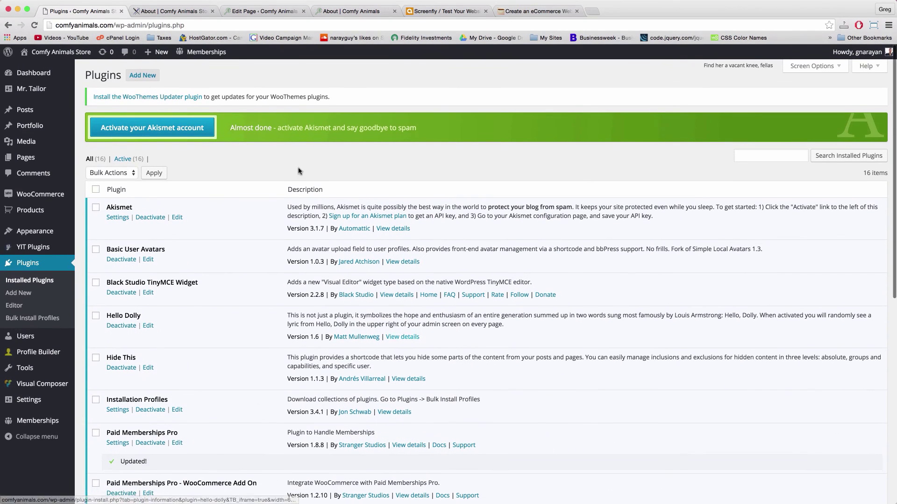
pyautogui.click(148, 76)
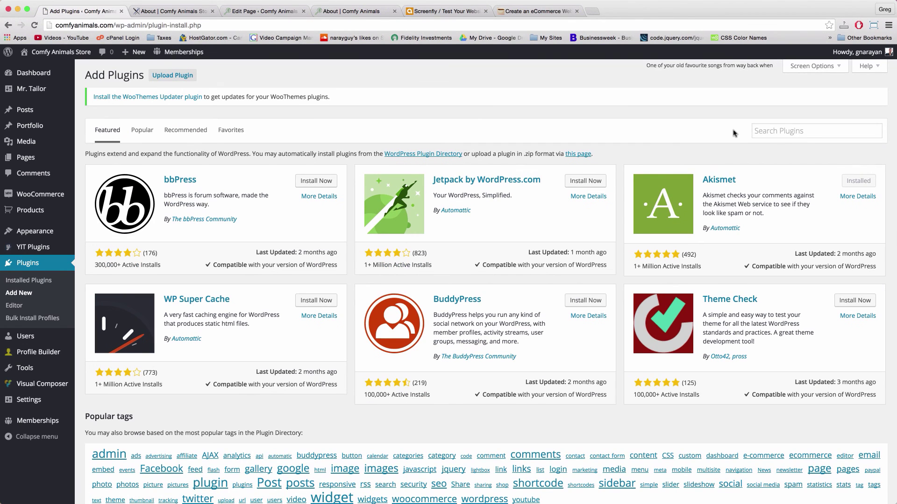
pyautogui.click(760, 129)
# Search plugins for 'meta slider', then install and activate Meta Slider 3.3.6
pyautogui.write('meta slider')
pyautogui.press('Return')
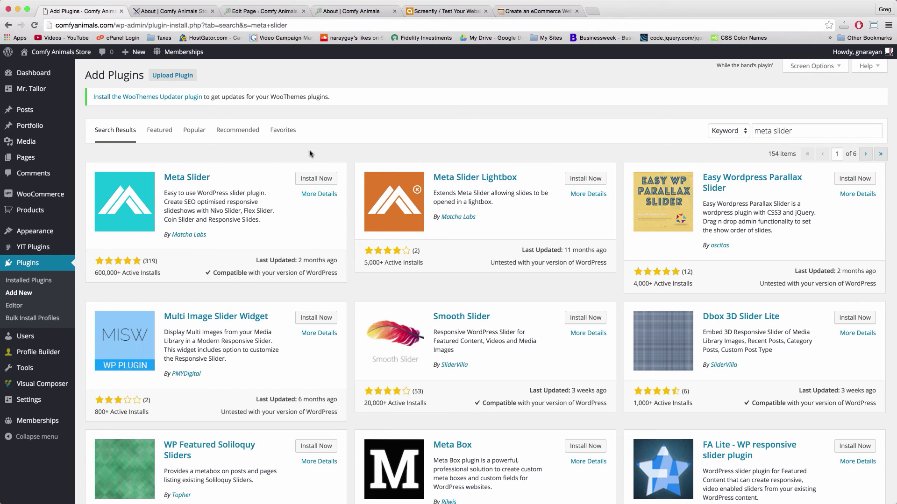
pyautogui.click(316, 178)
pyautogui.click(116, 176)
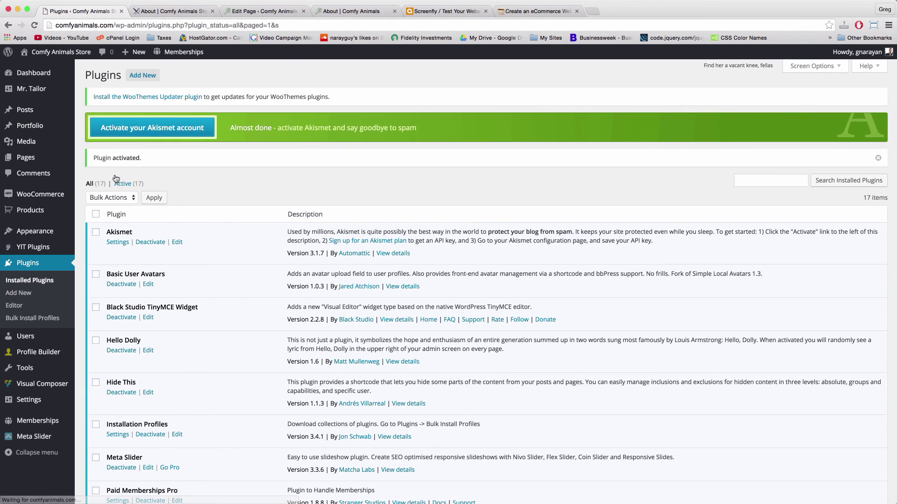
pyautogui.scroll(-2, 217, 177)
pyautogui.scroll(-5, 217, 177)
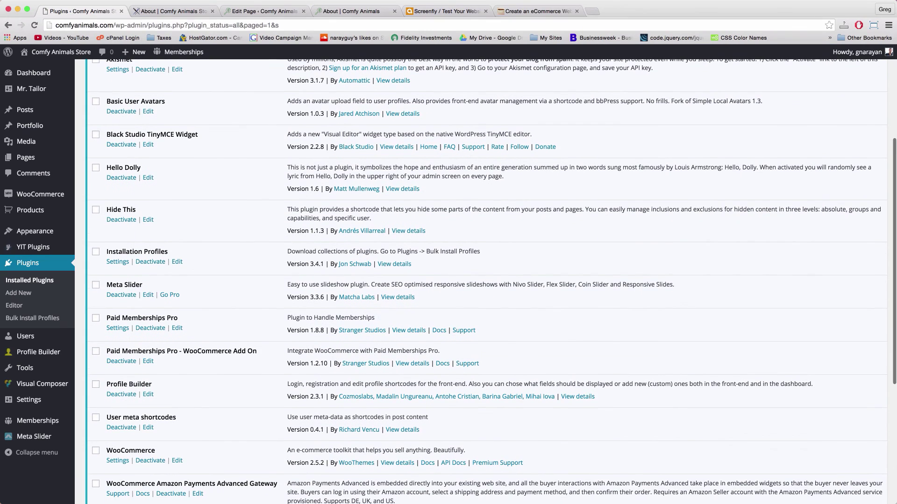
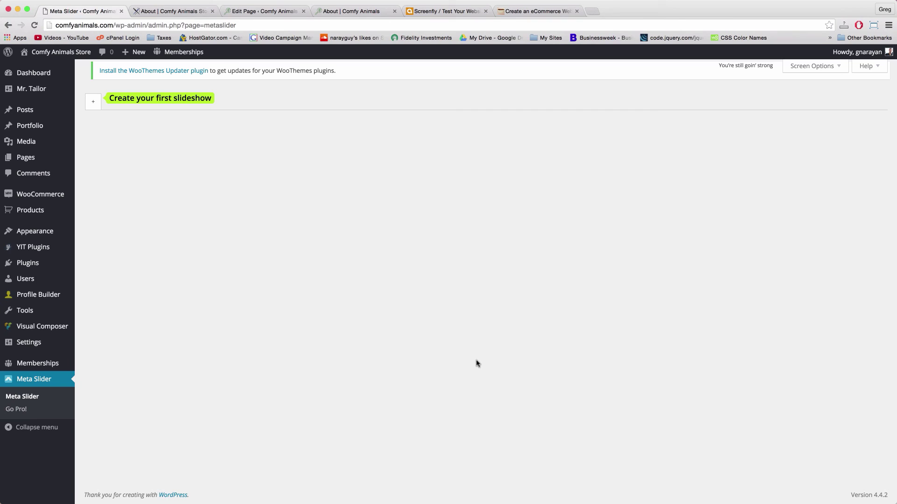
# Create a new Meta Slider slideshow and start adding a slide from the Upload Files page
pyautogui.click(92, 104)
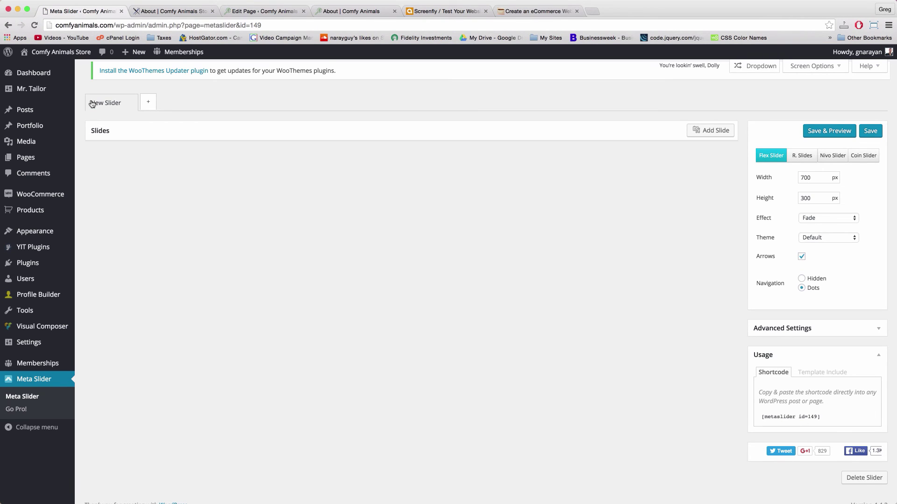
pyautogui.click(702, 133)
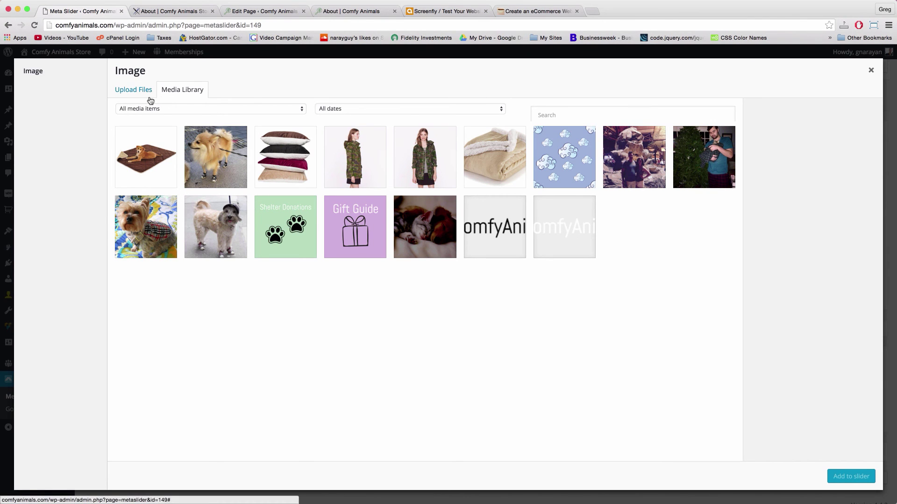
pyautogui.click(126, 93)
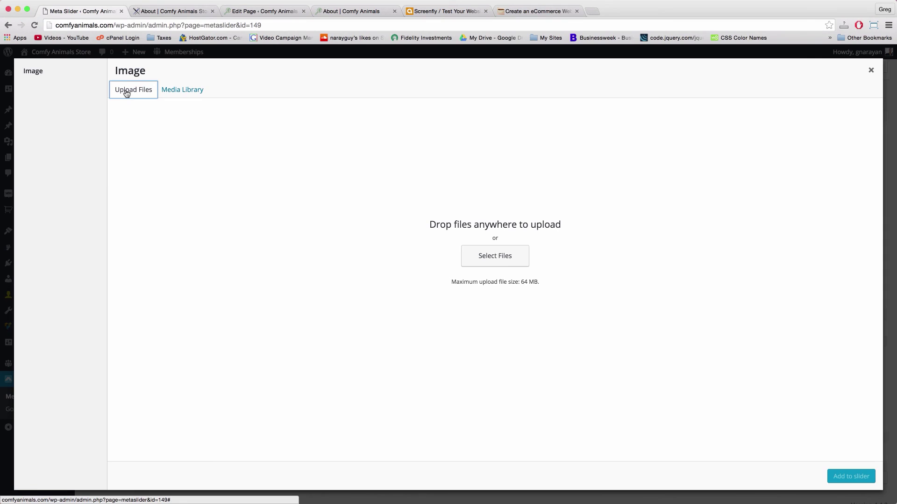
# Upload waving-pup.jpg and kiss-the-pup.jpg from the Desktop to the media library
pyautogui.click(505, 260)
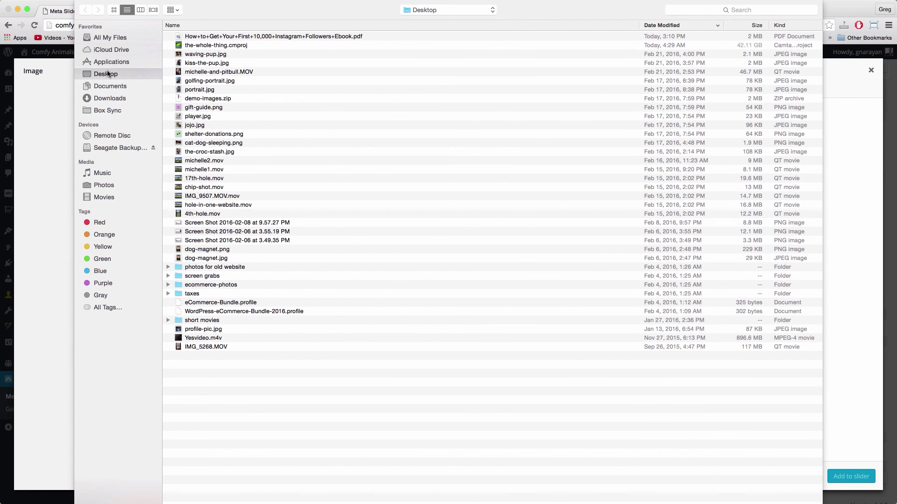
pyautogui.click(195, 56)
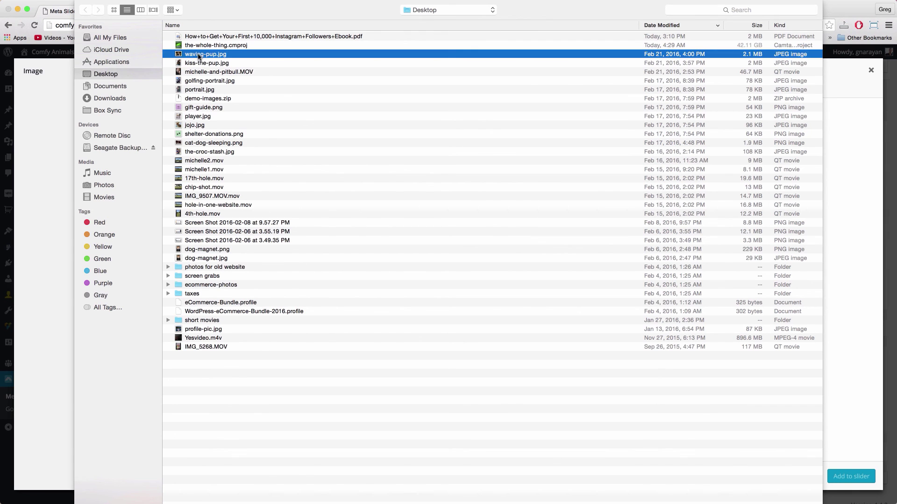
pyautogui.keyDown('shift'); pyautogui.click(206, 66); pyautogui.keyUp('shift')
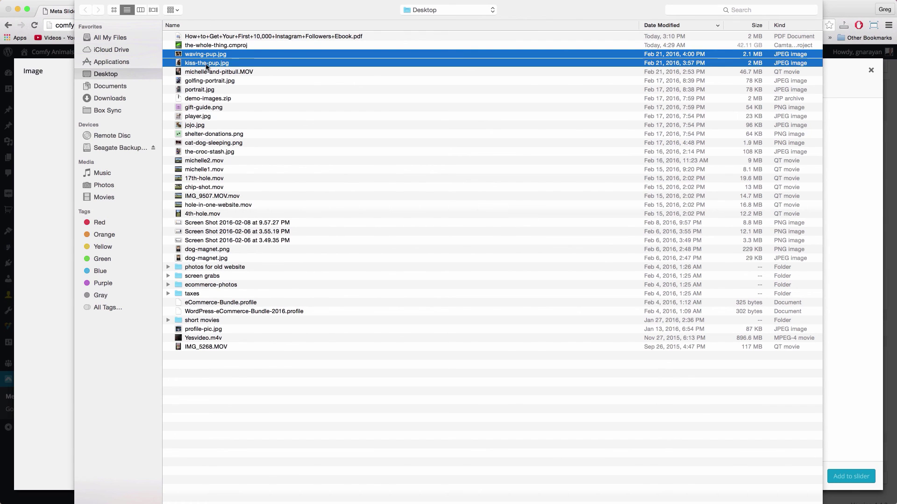
pyautogui.press('Return')
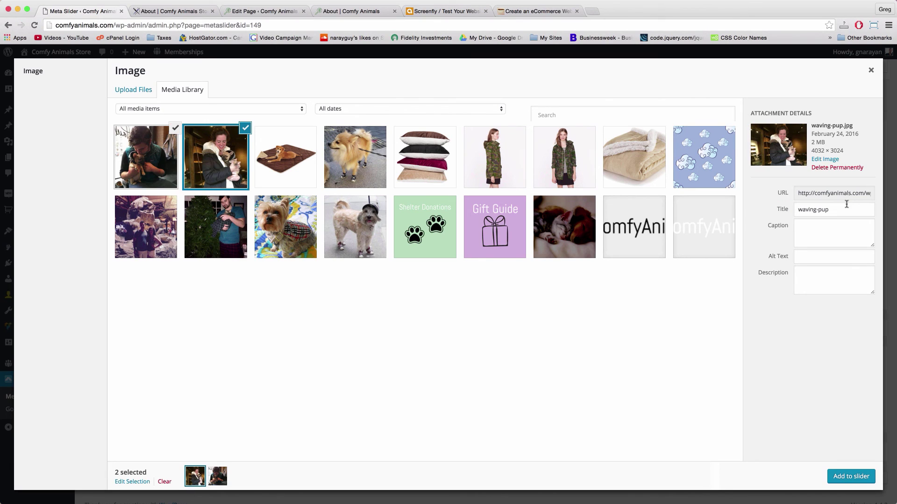
# View the kiss-the-pup image details, then close the picker without adding any slides
pyautogui.click(127, 167)
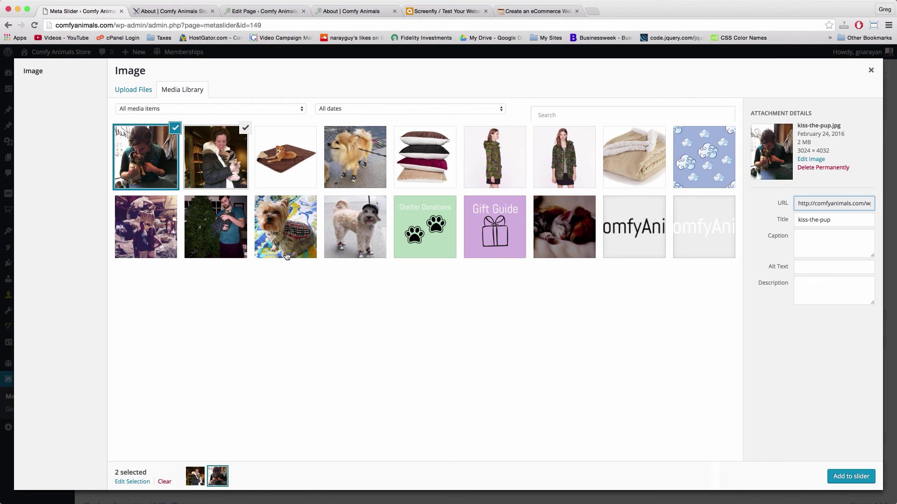
pyautogui.click(870, 71)
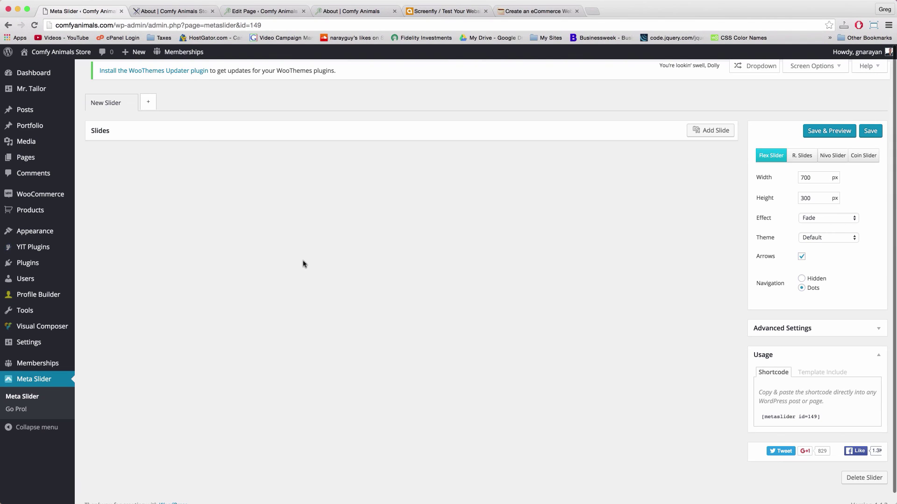
# Rename the New Slider to 'About Slider', save it, and go to the Media Library
pyautogui.click(105, 103)
pyautogui.tripleClick(106, 103)
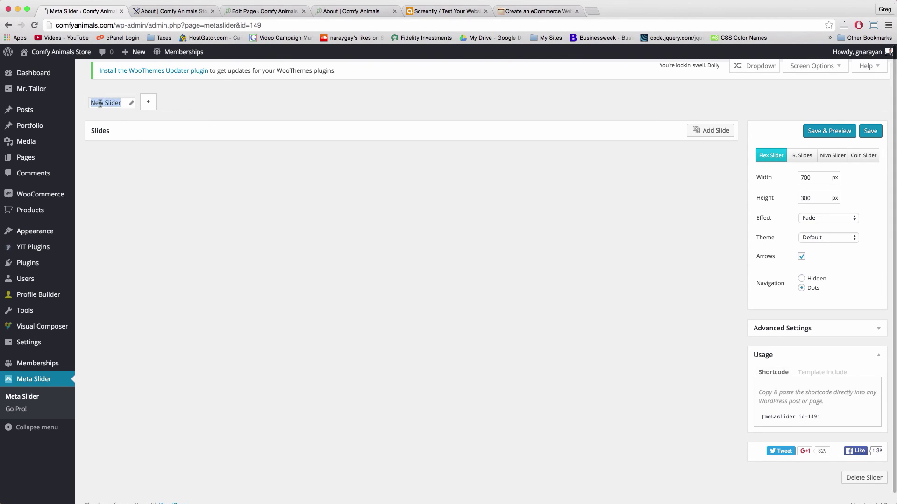
pyautogui.write('About')
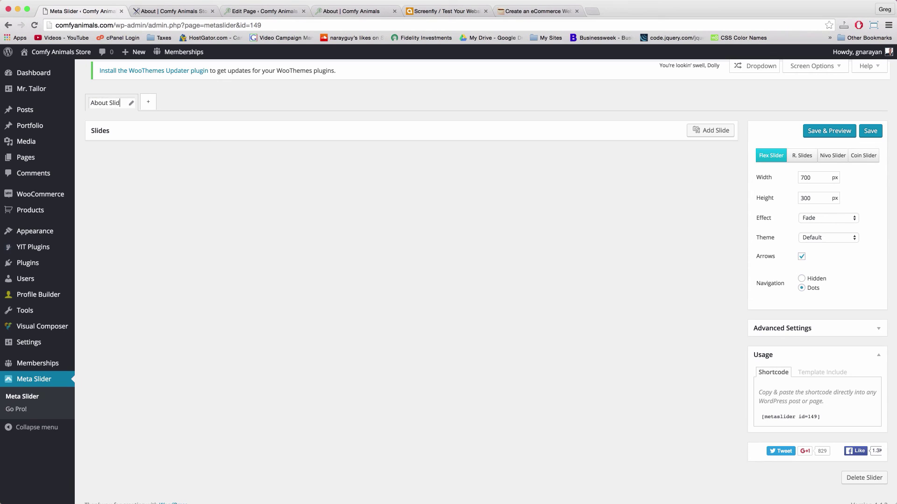
pyautogui.click(160, 180)
pyautogui.click(876, 134)
pyautogui.click(30, 147)
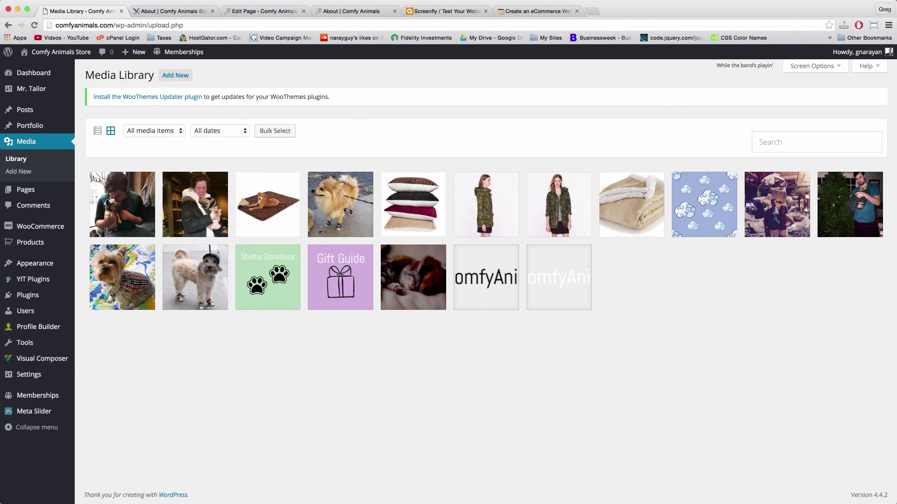
# Crop waving-pup to a 1:1 square of 3024 × 3024 and save the edited image
pyautogui.click(186, 206)
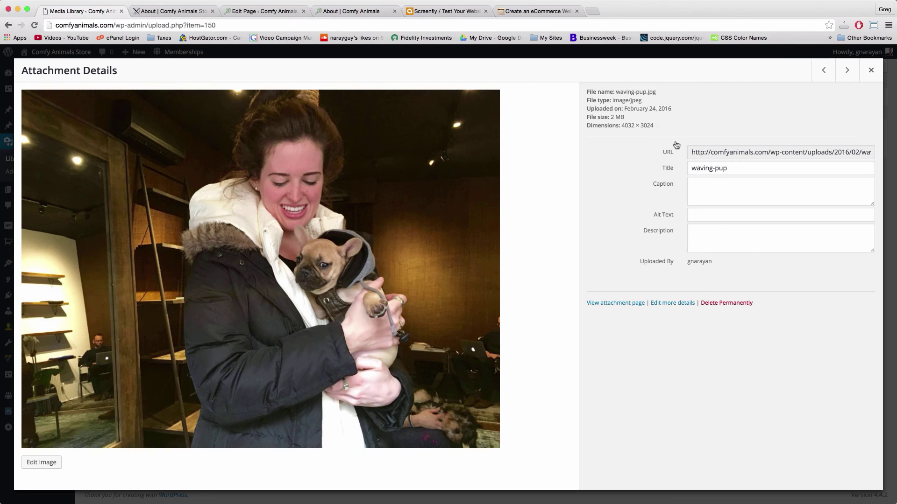
pyautogui.click(49, 465)
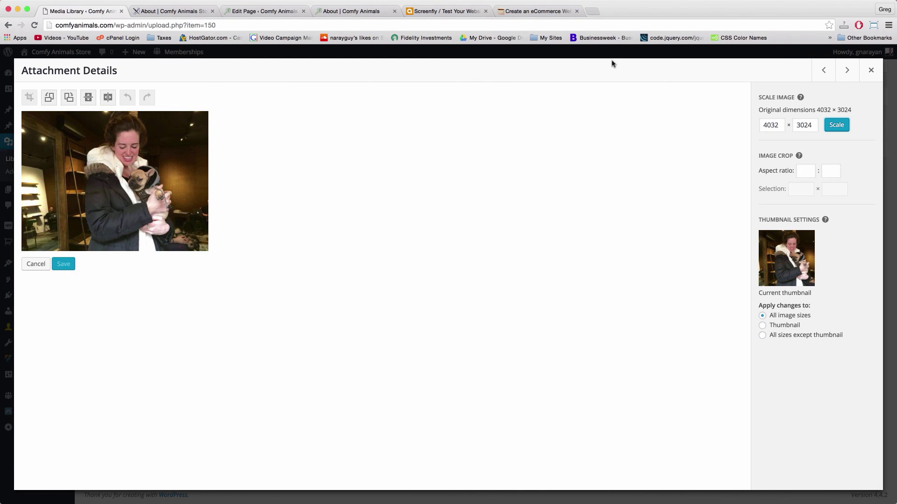
pyautogui.click(808, 171)
pyautogui.click(830, 170)
pyautogui.moveTo(190, 122); pyautogui.dragTo(38, 213)
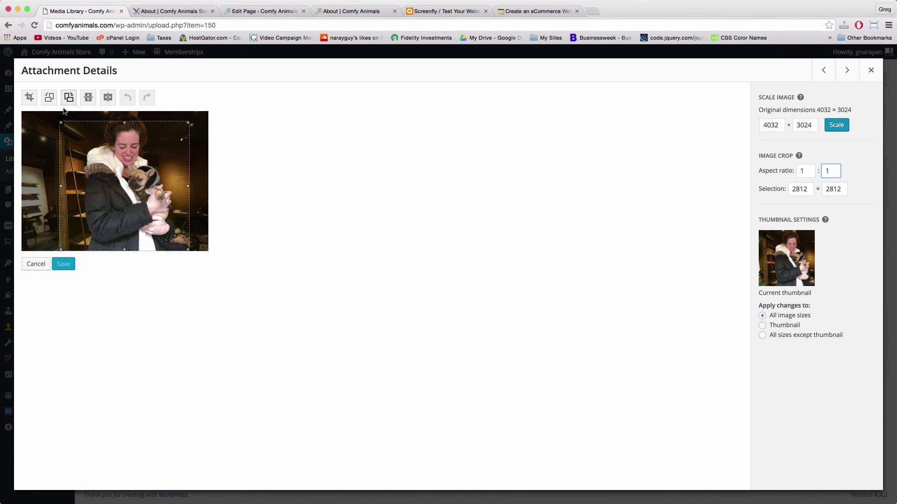
pyautogui.moveTo(61, 123); pyautogui.dragTo(46, 109)
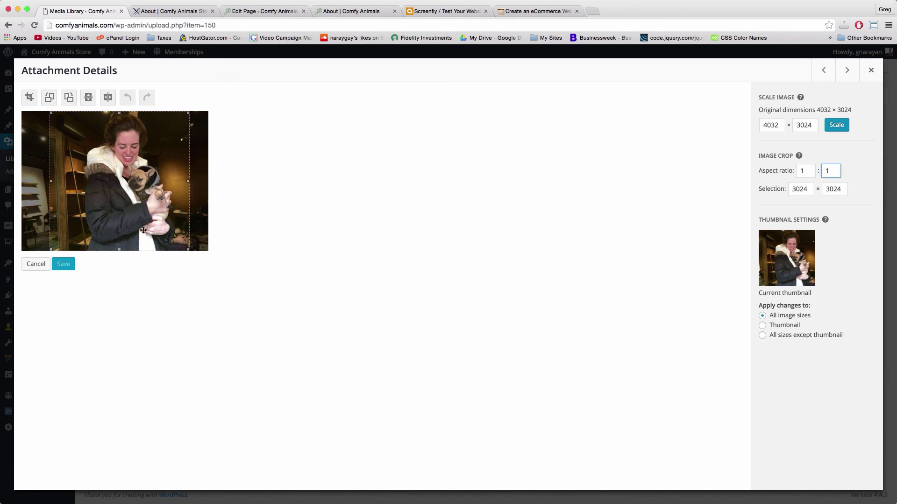
pyautogui.click(29, 97)
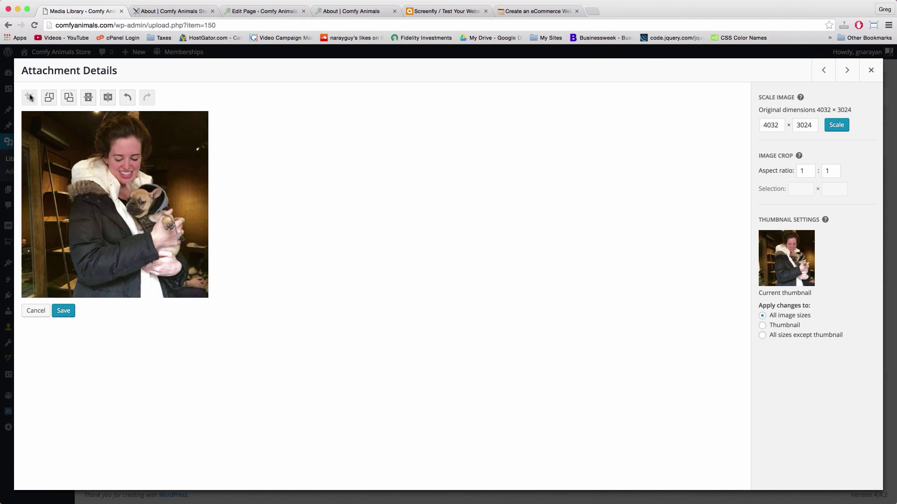
pyautogui.click(62, 311)
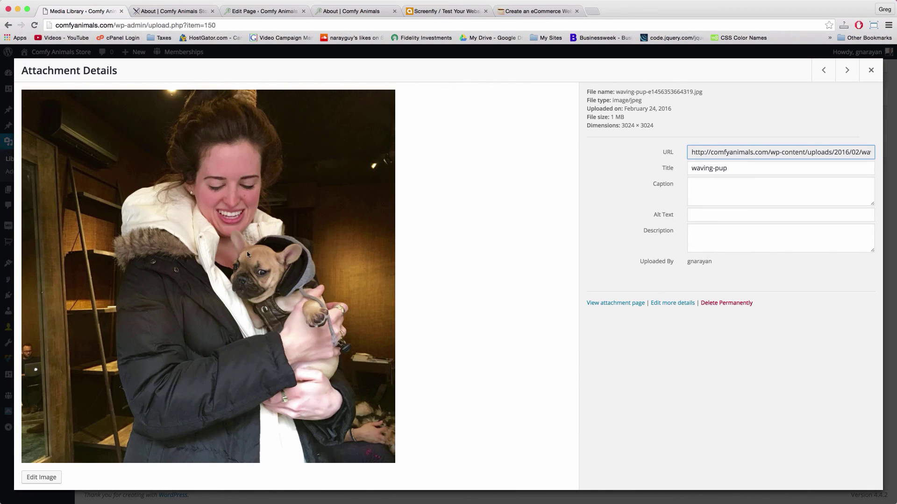
pyautogui.click(869, 70)
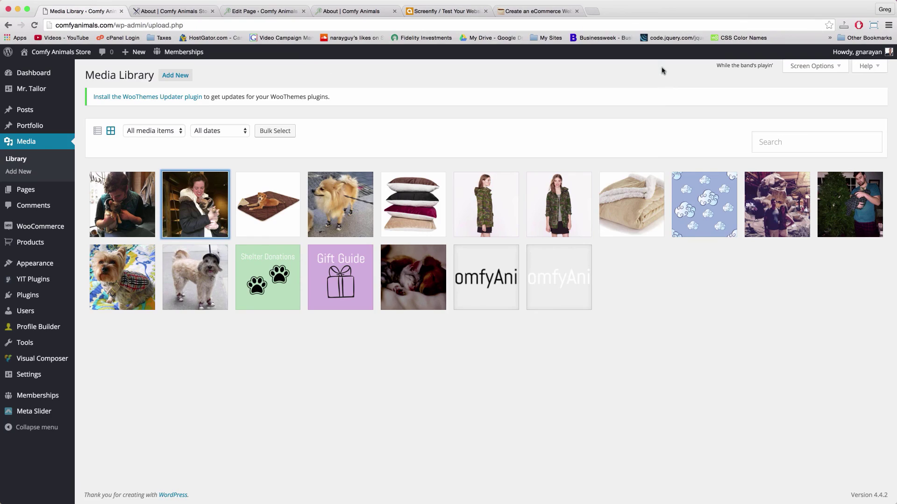
# Crop kiss-the-pup with a 1:1 aspect ratio to a 3024 × 3024 square and save it
pyautogui.click(120, 209)
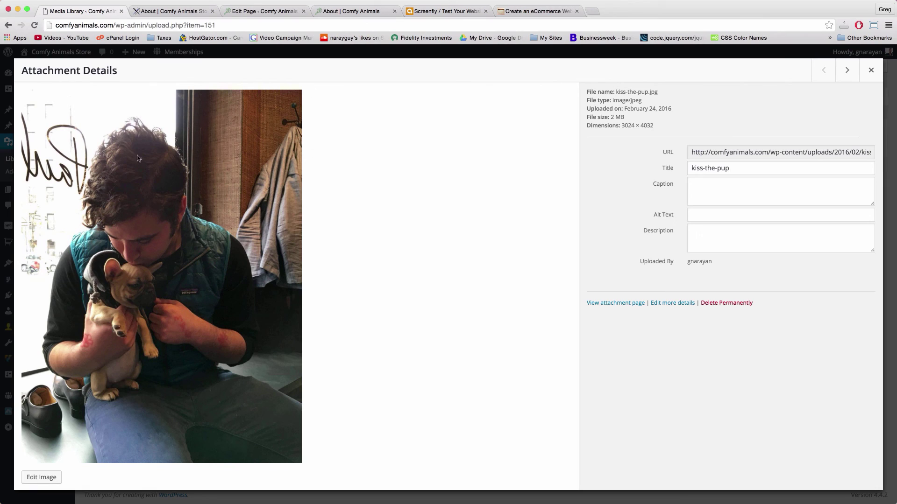
pyautogui.click(45, 478)
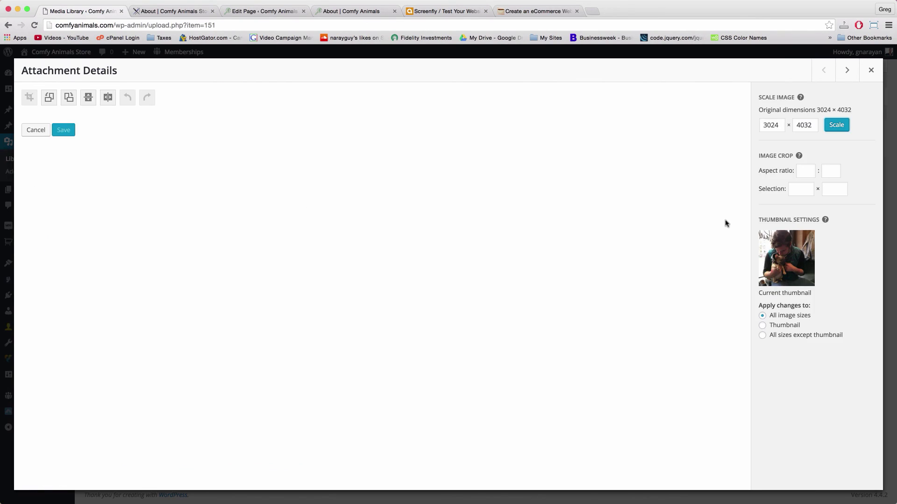
pyautogui.click(805, 170)
pyautogui.write('1')
pyautogui.press('Tab')
pyautogui.write('1')
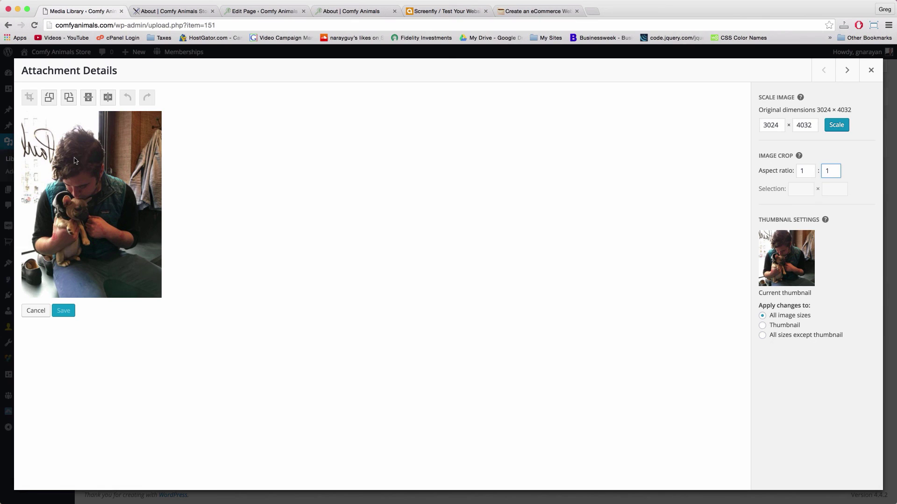
pyautogui.moveTo(154, 123); pyautogui.dragTo(23, 250)
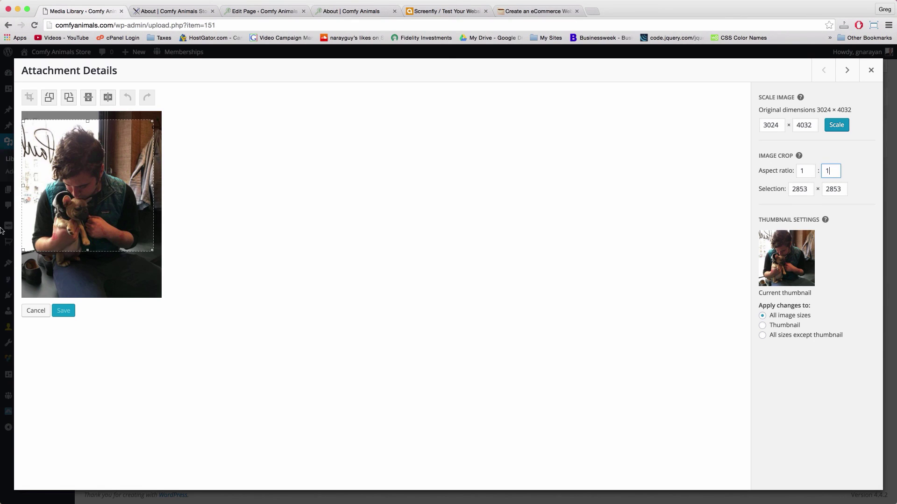
pyautogui.moveTo(152, 250); pyautogui.dragTo(178, 264)
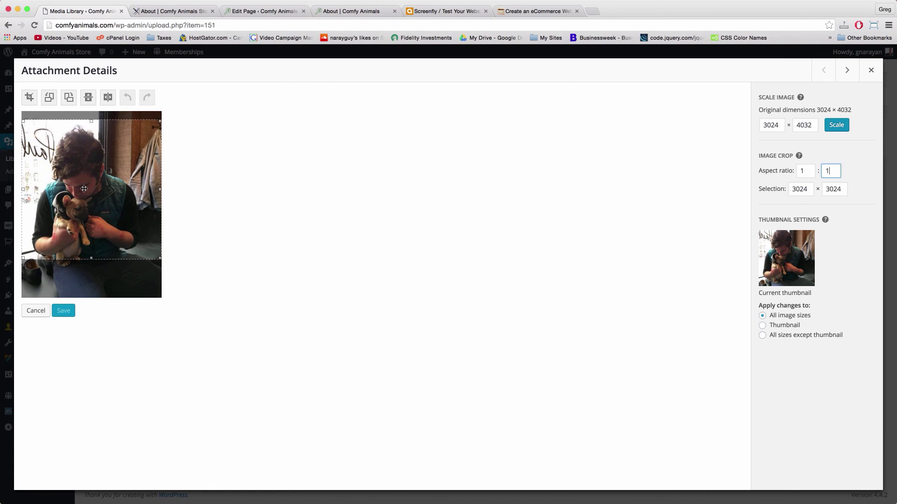
pyautogui.moveTo(84, 188); pyautogui.dragTo(80, 219)
pyautogui.click(28, 97)
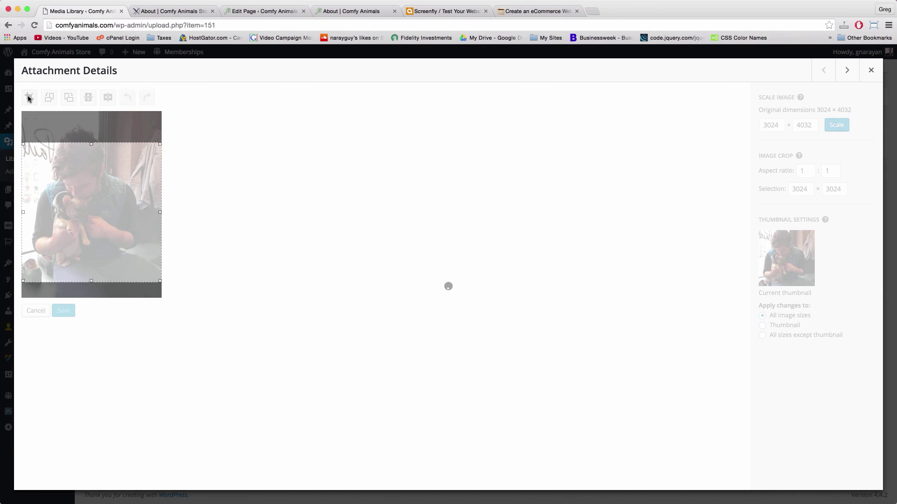
pyautogui.click(62, 311)
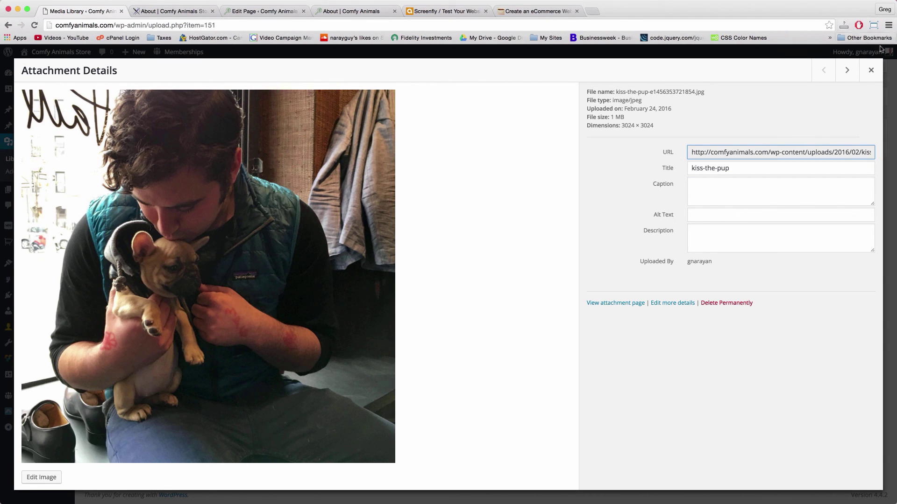
pyautogui.click(871, 70)
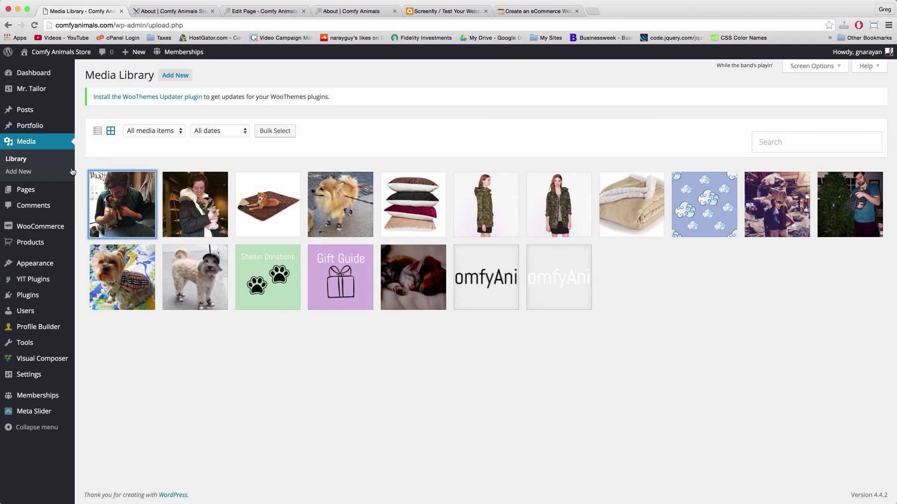
# Return to the About Slider and add kiss-the-pup and waving-pup as image slides
pyautogui.click(38, 417)
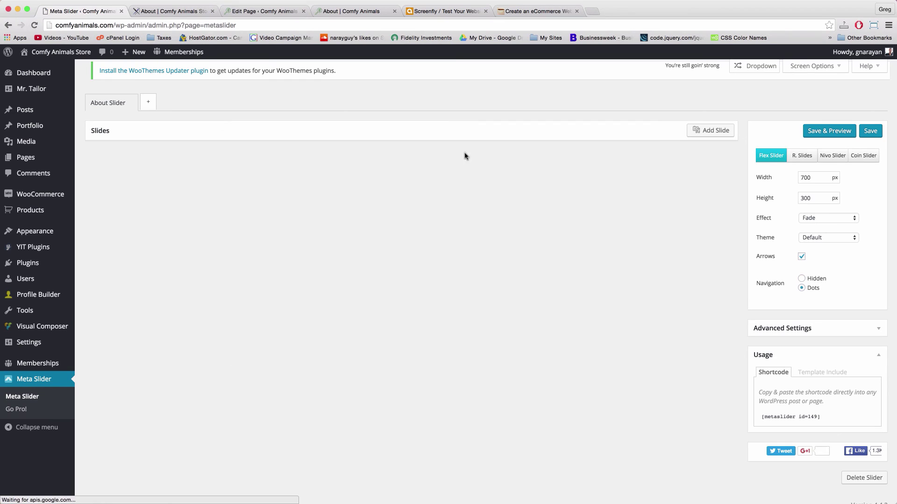
pyautogui.click(721, 131)
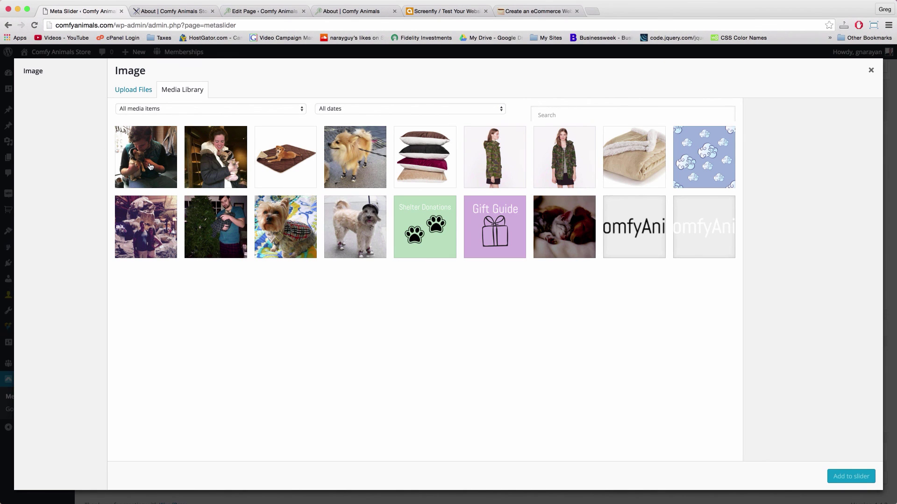
pyautogui.click(150, 167)
pyautogui.click(216, 166)
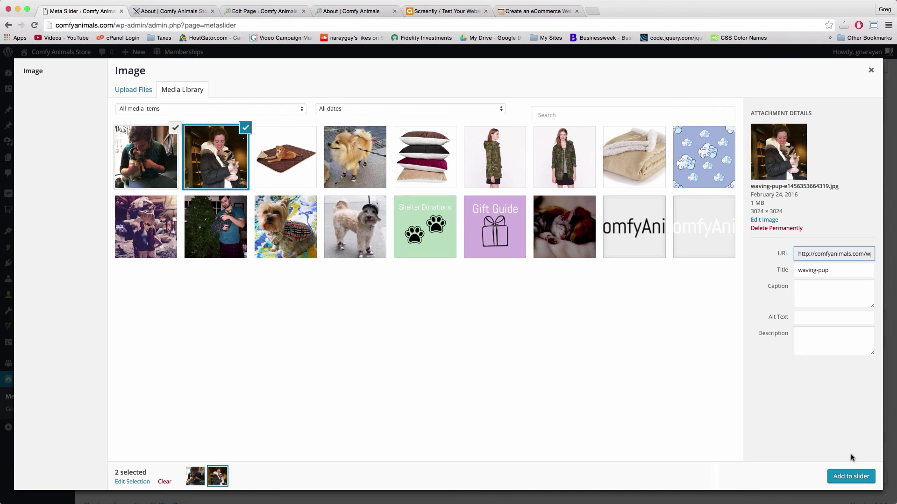
pyautogui.click(854, 479)
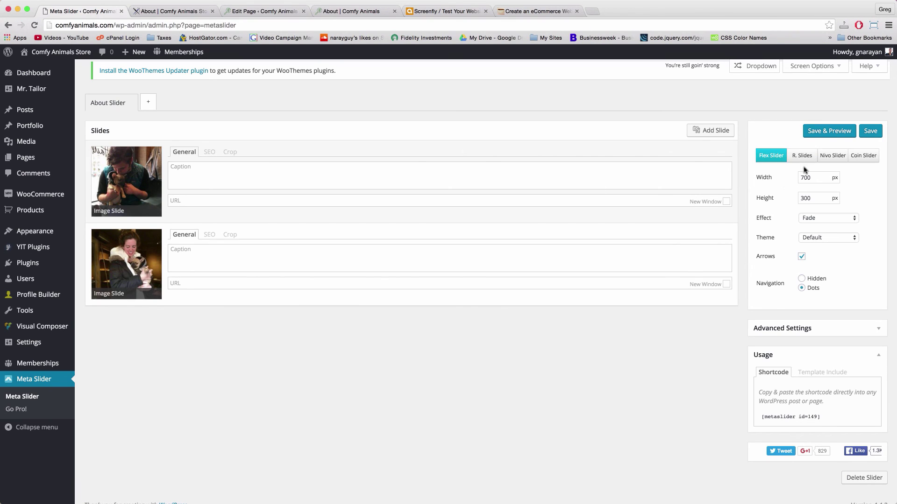
# Set the About Slider's height to 700 px
pyautogui.doubleClick(804, 200)
pyautogui.write('7')
pyautogui.click(852, 334)
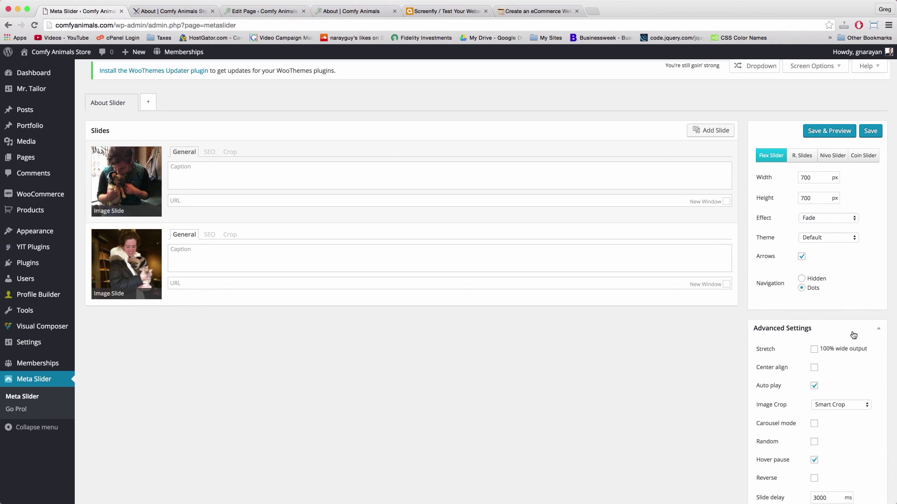
pyautogui.scroll(-8, 852, 334)
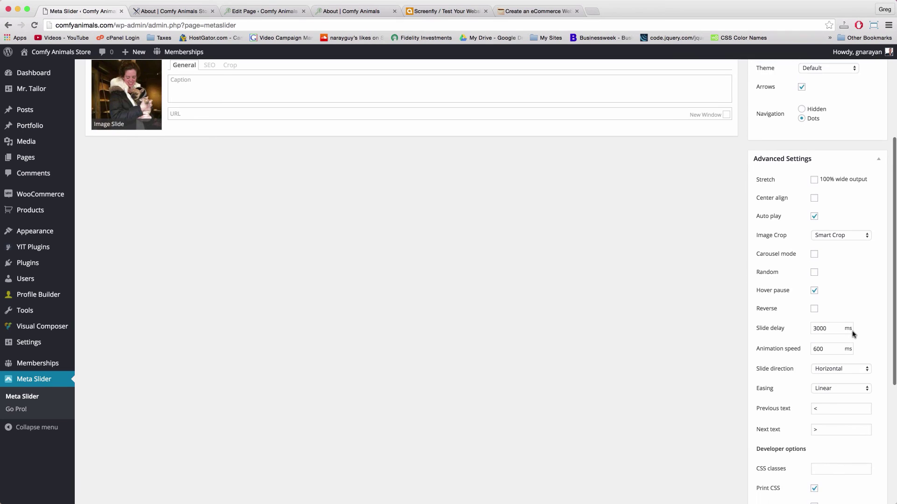
pyautogui.scroll(-5, 853, 333)
pyautogui.scroll(2, 853, 333)
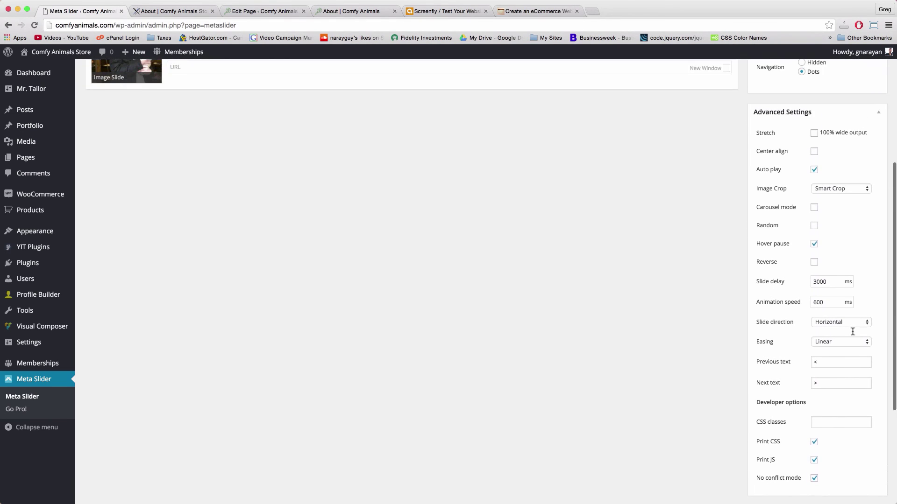
pyautogui.scroll(4, 852, 332)
pyautogui.click(881, 199)
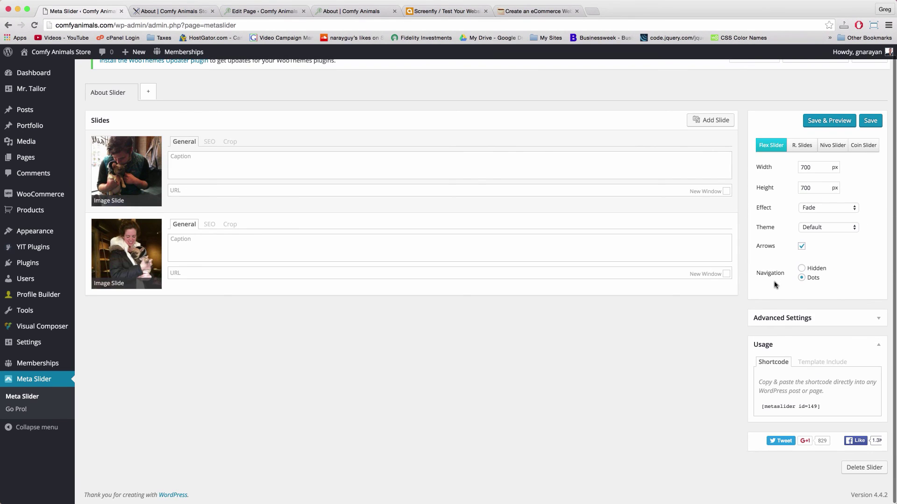
pyautogui.scroll(1, 774, 285)
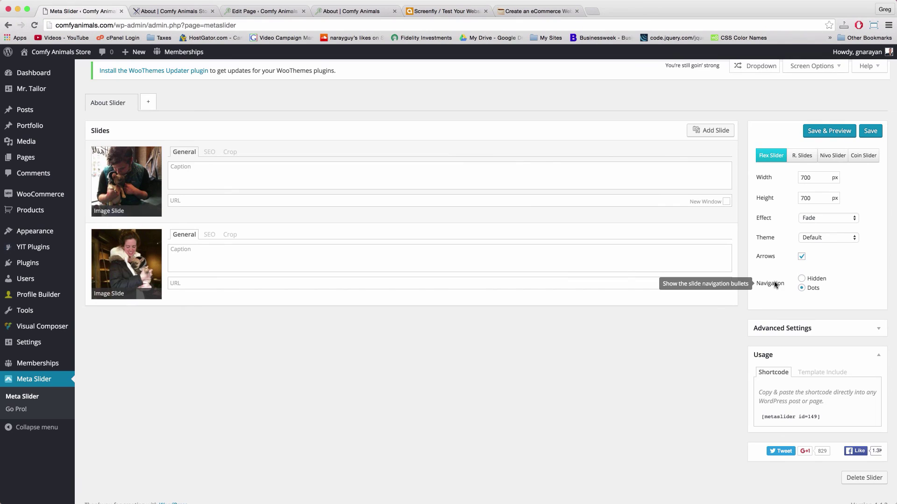
# Copy the [metaslider id=149] shortcode, save the slider, and open the About page in Visual Composer
pyautogui.tripleClick(772, 419)
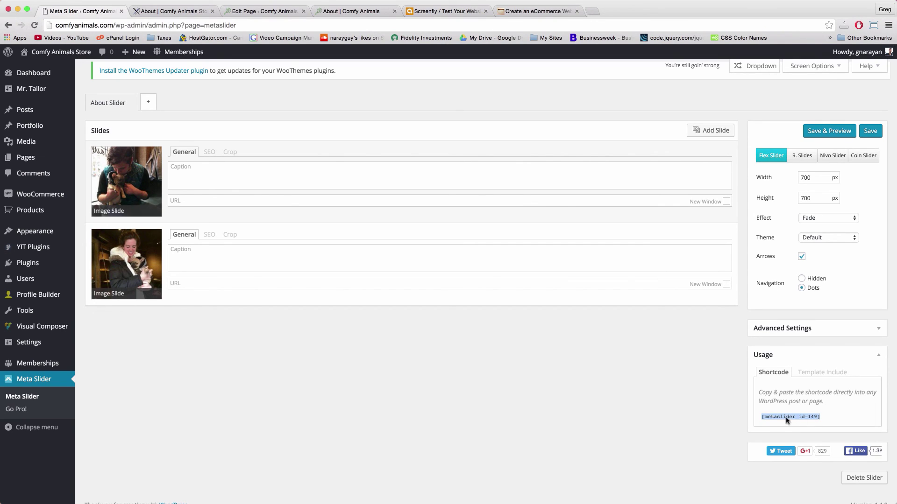
pyautogui.rightClick(787, 420)
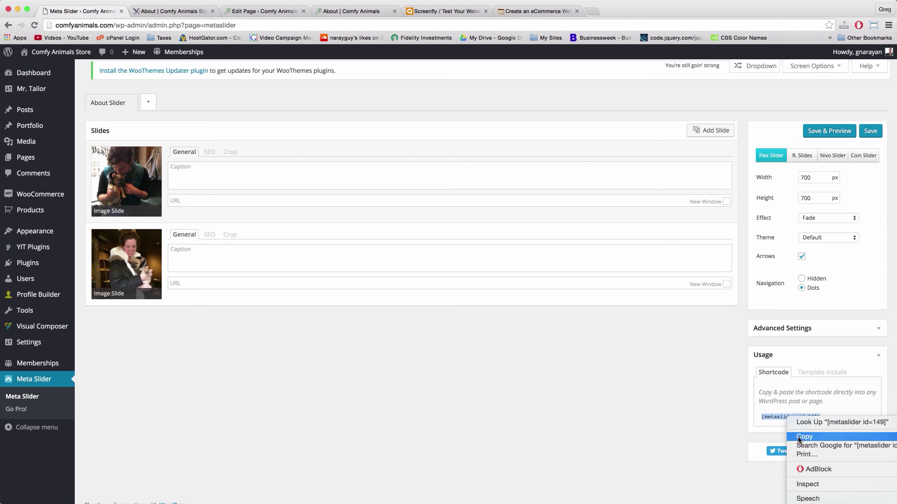
pyautogui.click(798, 438)
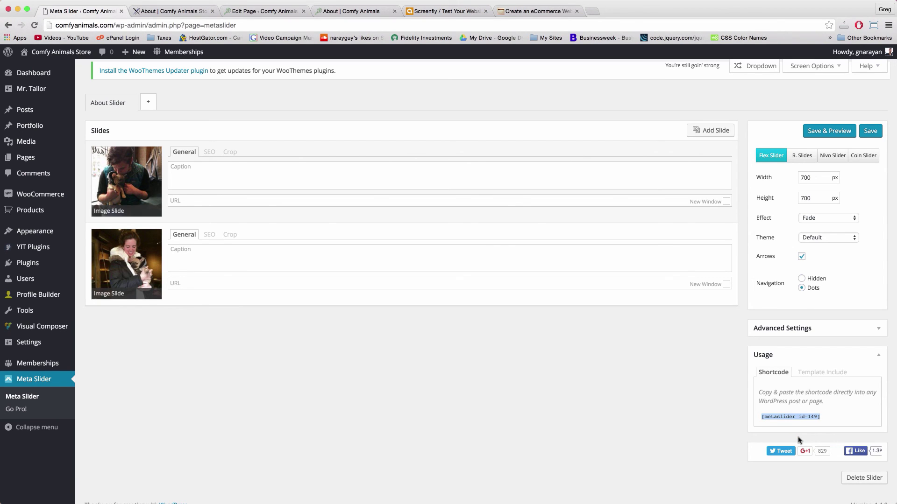
pyautogui.click(877, 134)
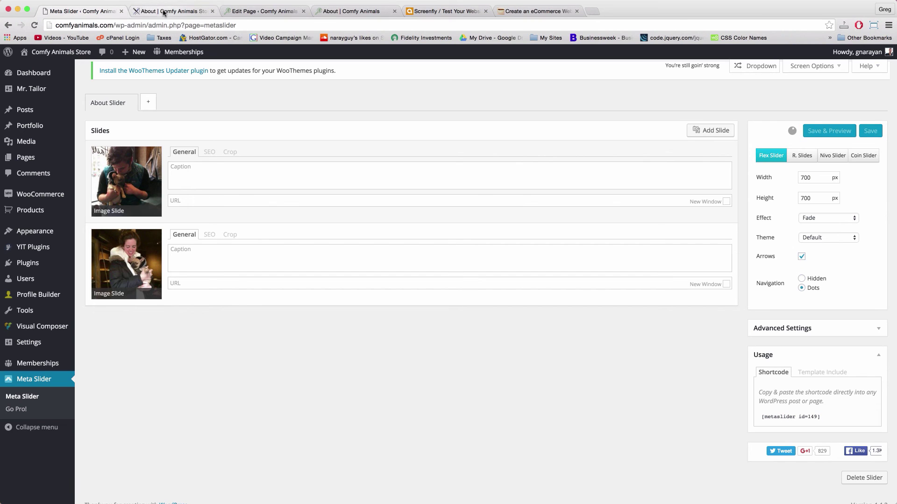
pyautogui.click(121, 11)
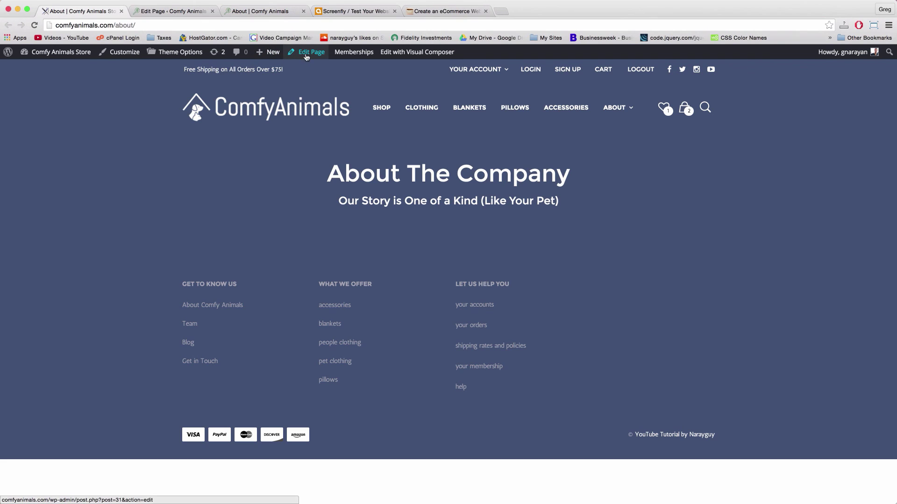
pyautogui.click(411, 53)
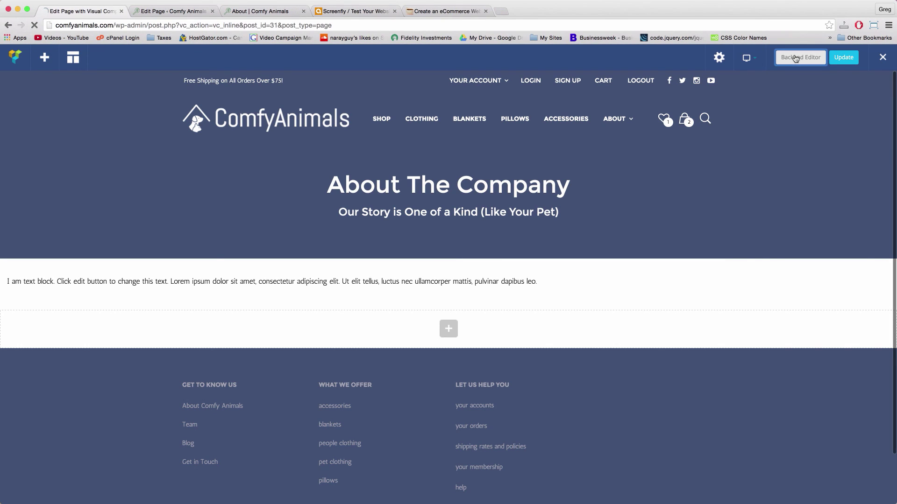
# In the Backend Editor, replace the text block's placeholder text with the [metaslider id=149] shortcode
pyautogui.click(798, 56)
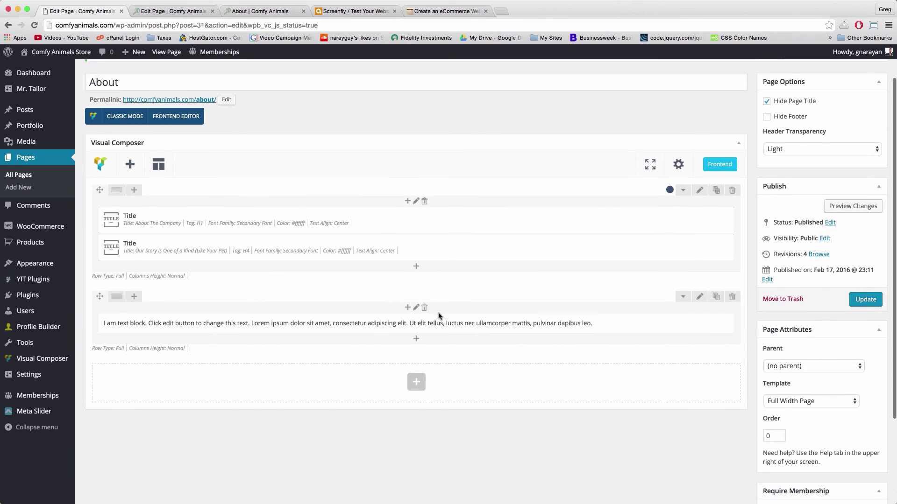
pyautogui.scroll(-2, 439, 316)
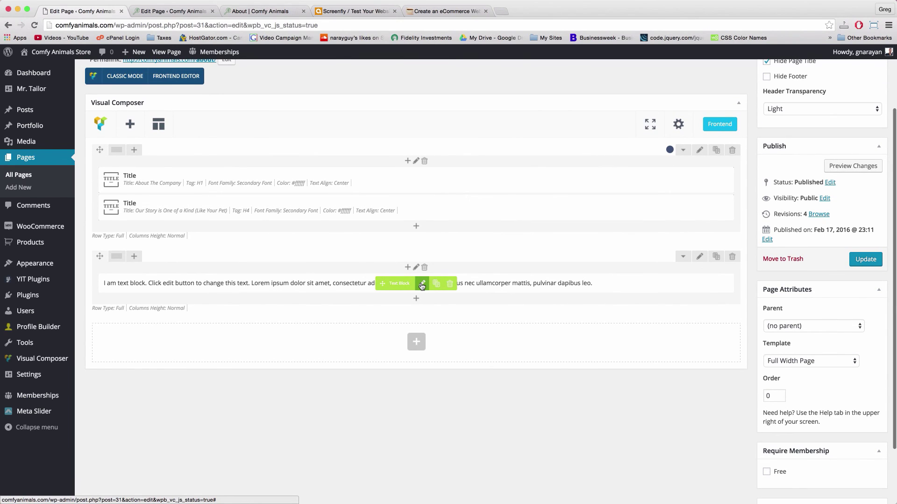
pyautogui.click(422, 285)
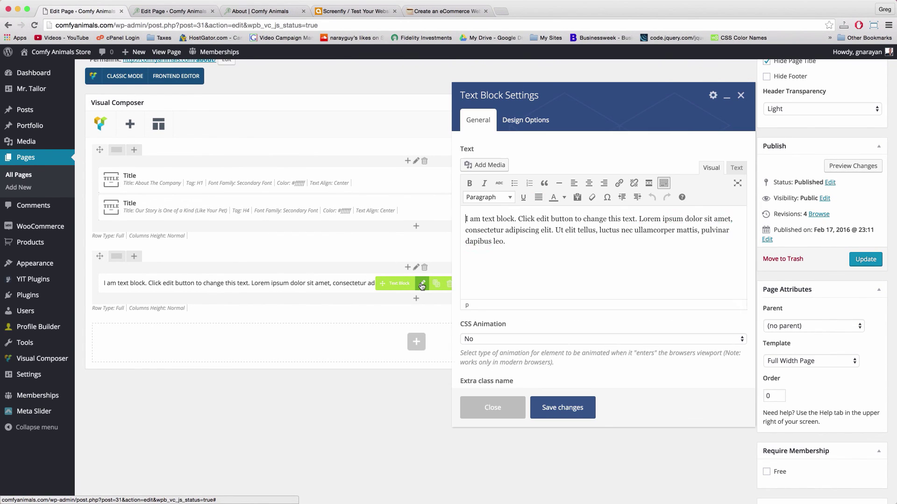
pyautogui.click(731, 171)
pyautogui.moveTo(625, 221); pyautogui.dragTo(446, 195)
pyautogui.rightClick(495, 205)
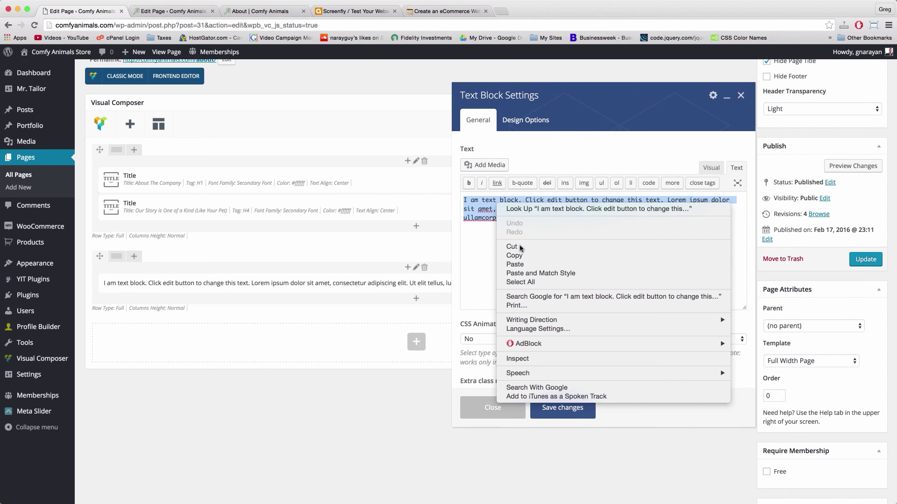
pyautogui.click(515, 265)
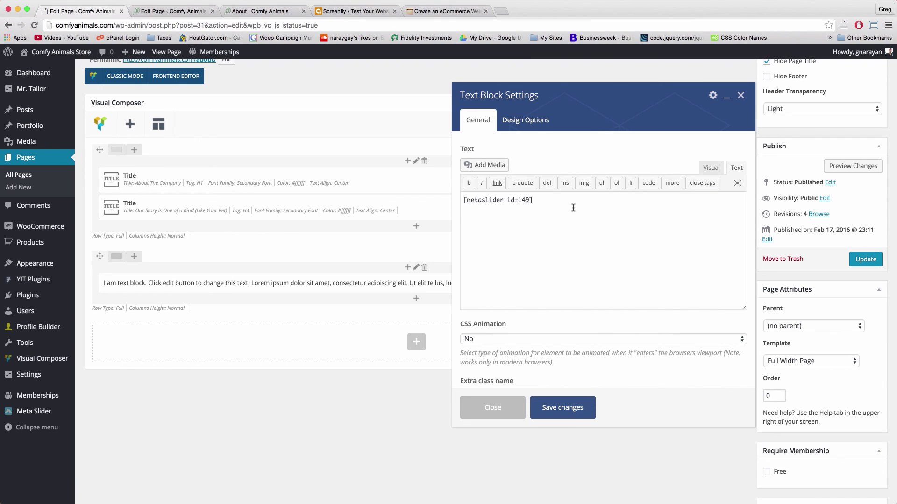
# Wrap the shortcode in <center> tags, save the text block, and update the About page
pyautogui.click(464, 200)
pyautogui.press('Return')
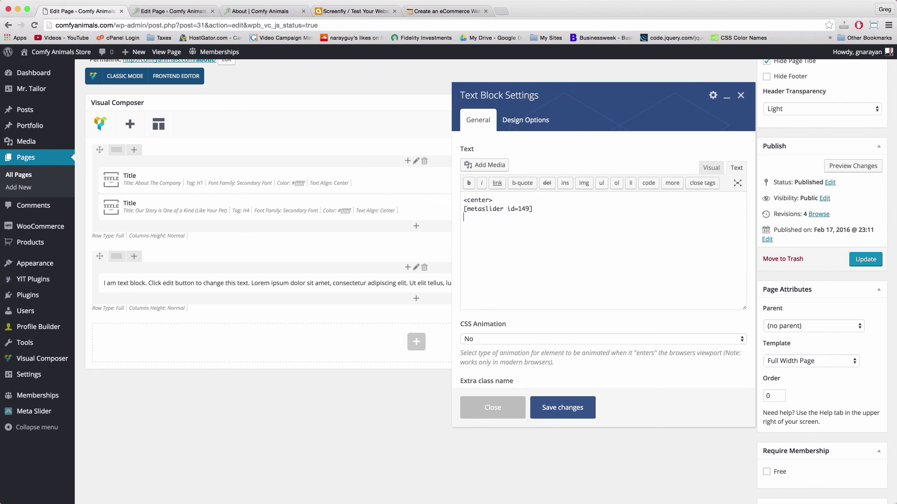
pyautogui.moveTo(507, 201); pyautogui.dragTo(456, 194)
pyautogui.click(537, 209)
pyautogui.press('Return')
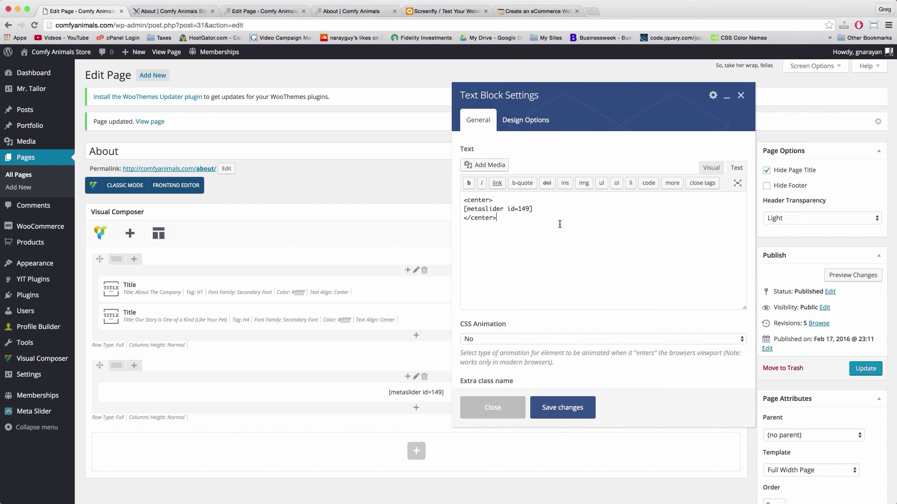
pyautogui.click(569, 414)
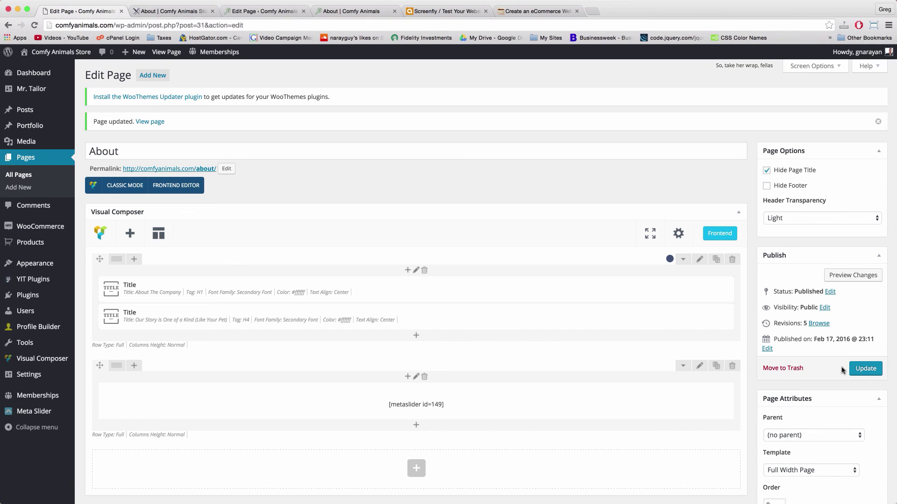
pyautogui.click(859, 370)
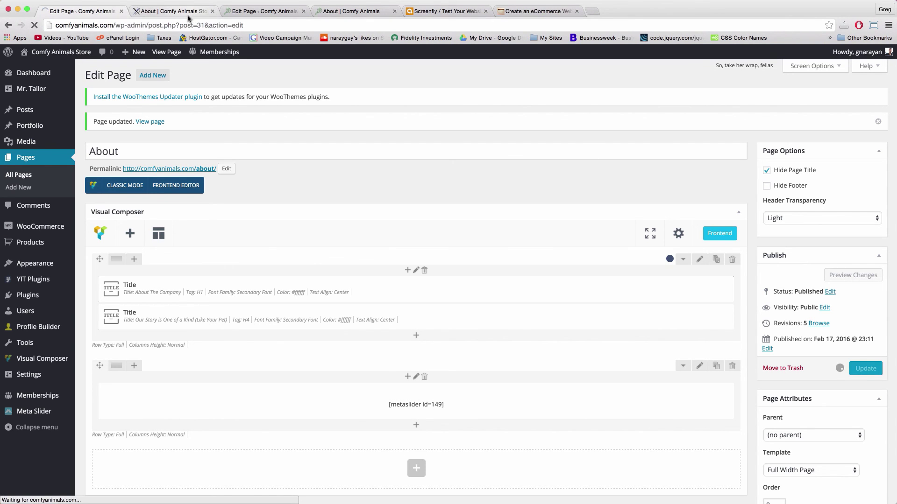
pyautogui.click(173, 11)
pyautogui.click(129, 26)
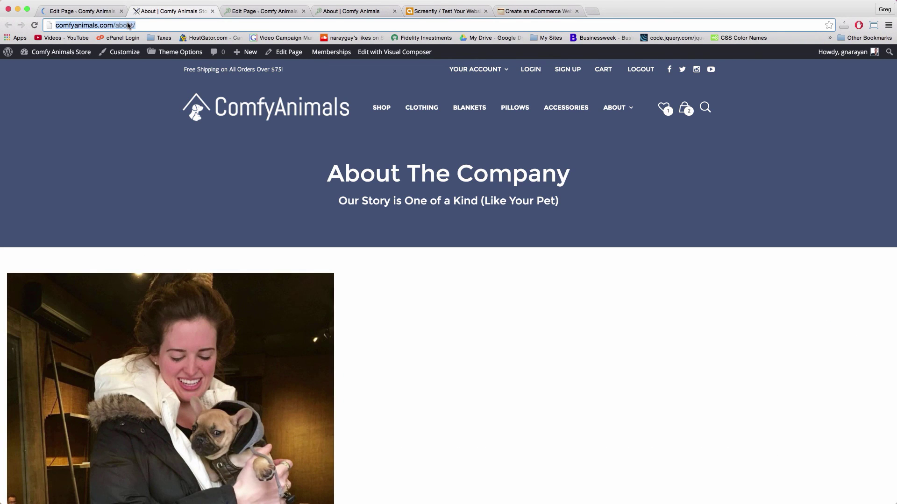
pyautogui.press('Return')
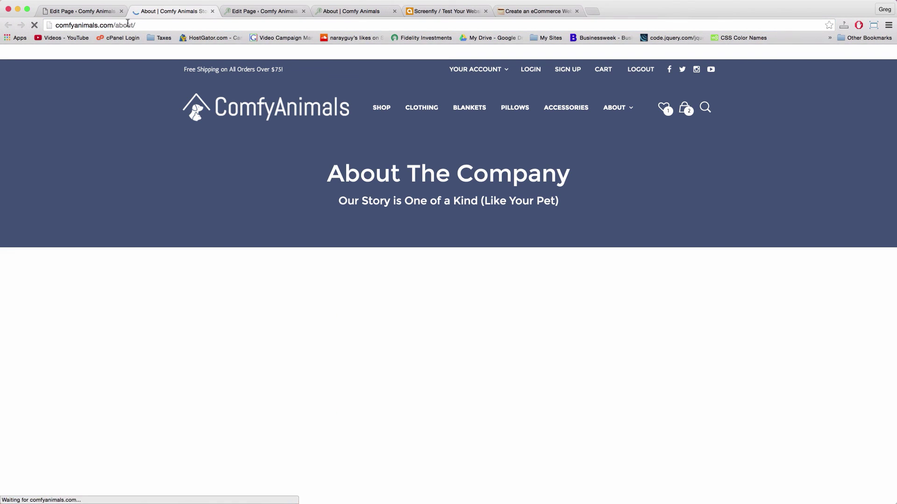
pyautogui.scroll(-5, 355, 233)
pyautogui.scroll(4, 339, 273)
pyautogui.scroll(2, 339, 272)
pyautogui.scroll(-3, 224, 281)
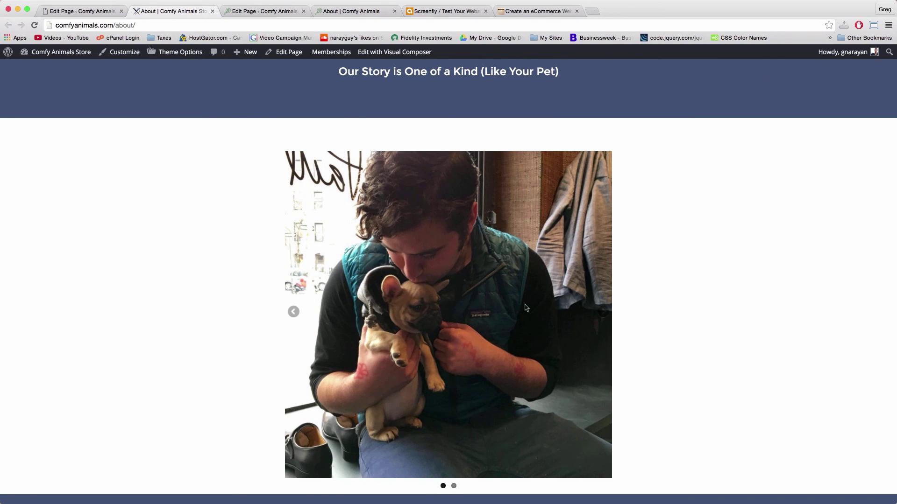
pyautogui.click(605, 315)
pyautogui.click(605, 316)
pyautogui.click(603, 312)
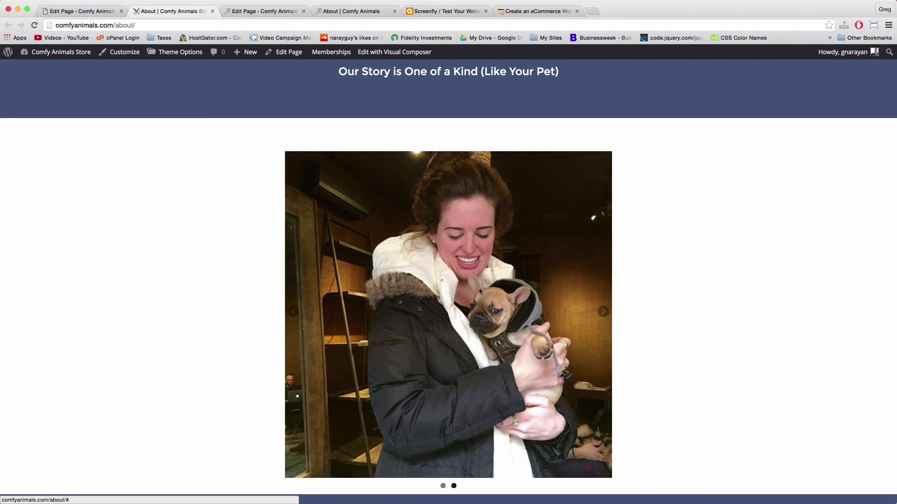
pyautogui.click(603, 312)
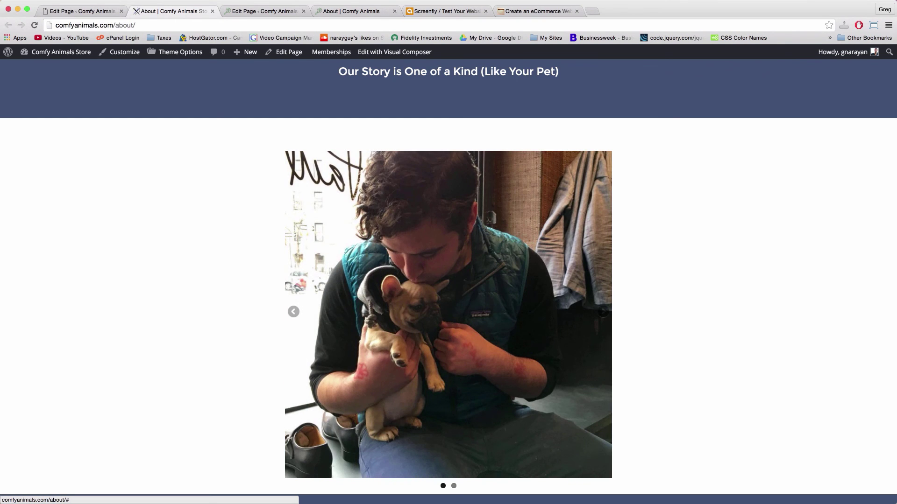
pyautogui.scroll(3, 251, 327)
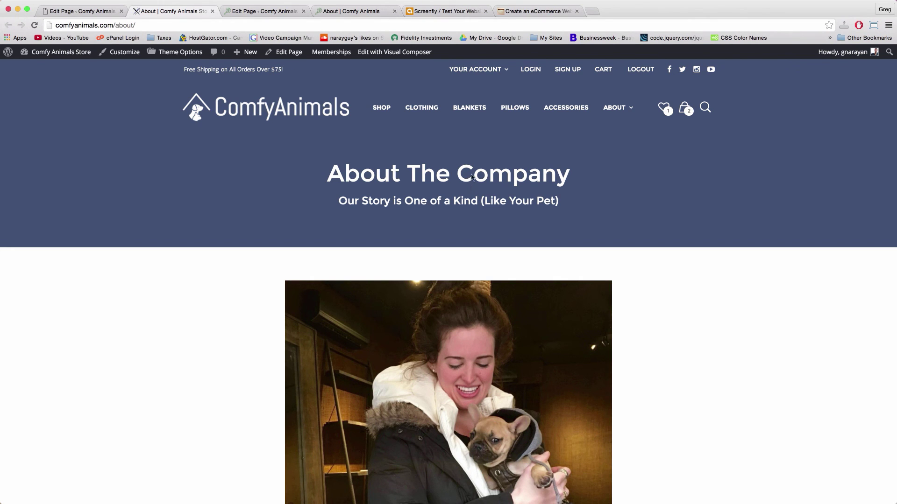
pyautogui.click(86, 11)
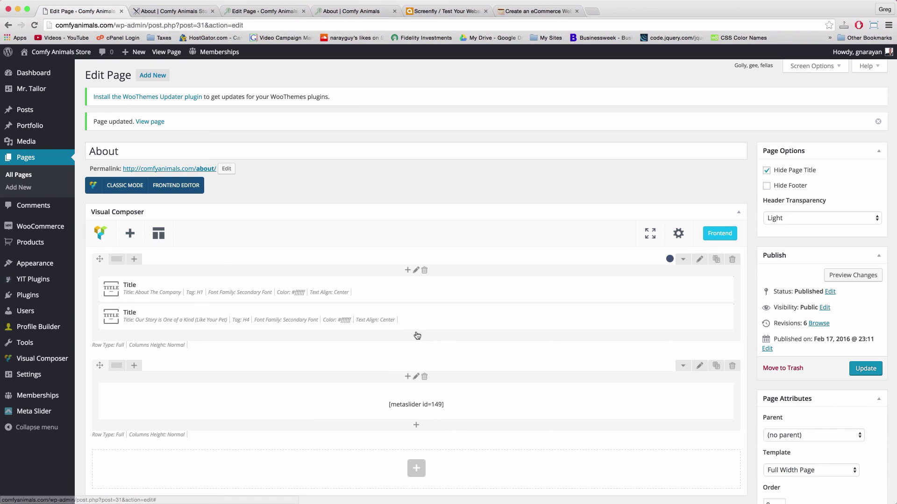
# Add a Text Block under the titles, then copy the video pop-out button code line from the tutorial notes
pyautogui.click(416, 336)
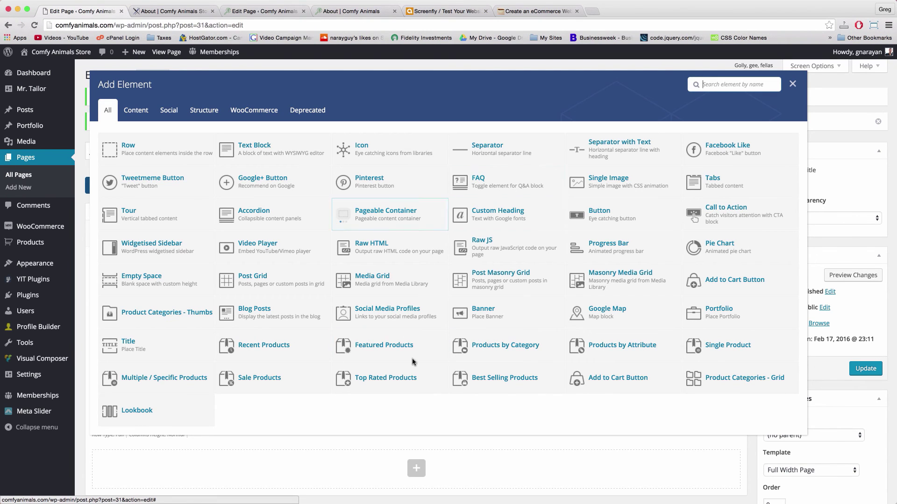
pyautogui.click(270, 152)
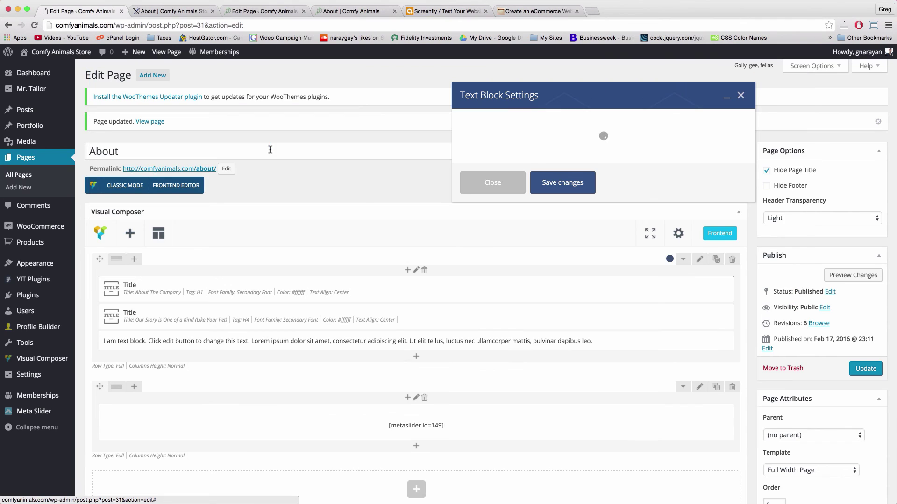
pyautogui.click(532, 10)
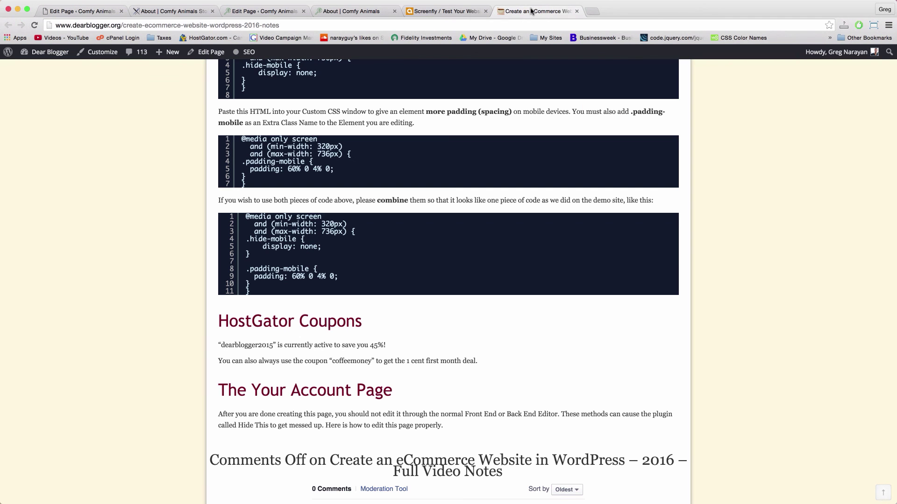
pyautogui.scroll(10, 499, 263)
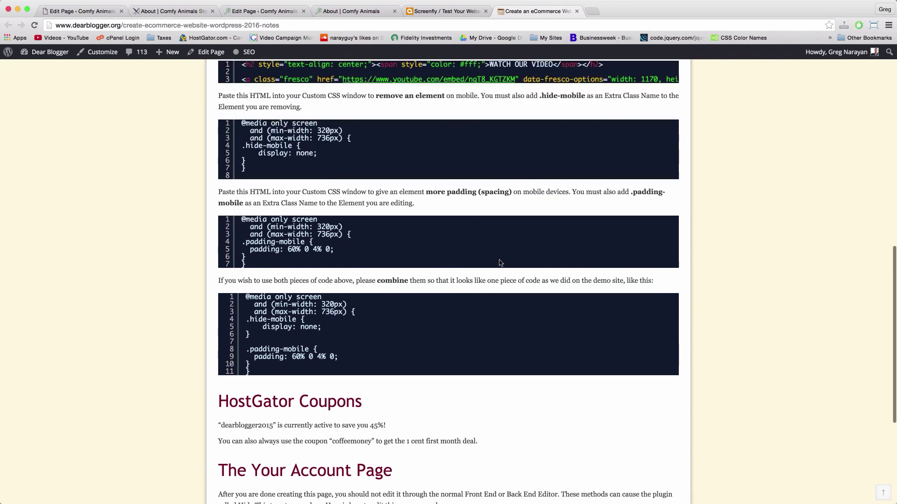
pyautogui.scroll(-2, 499, 263)
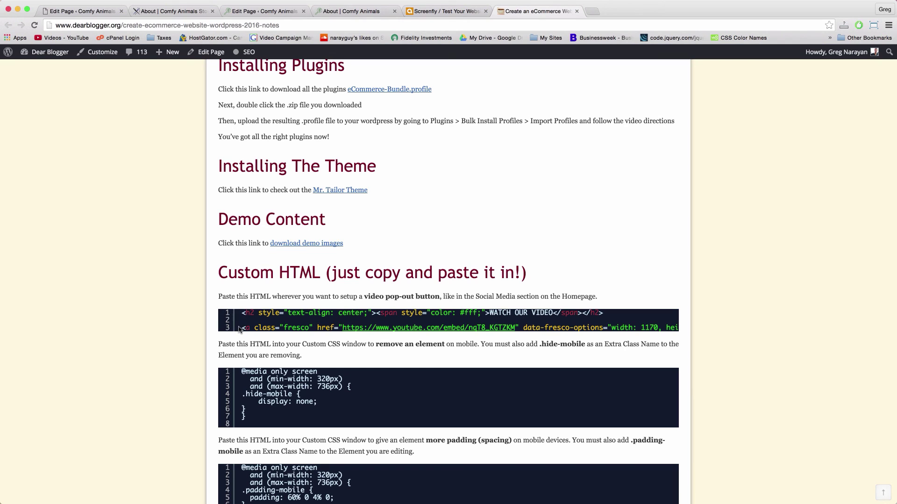
pyautogui.moveTo(243, 330); pyautogui.dragTo(690, 328)
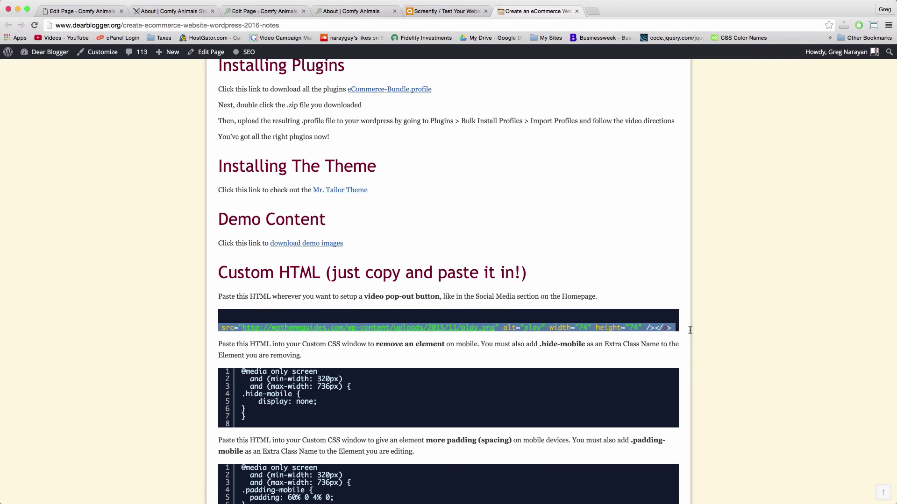
pyautogui.rightClick(648, 331)
pyautogui.click(665, 348)
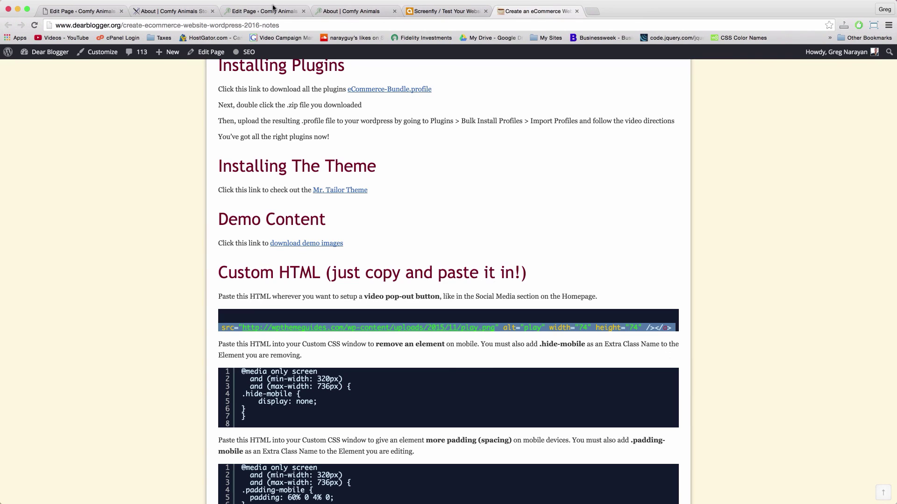
pyautogui.click(90, 14)
pyautogui.click(496, 230)
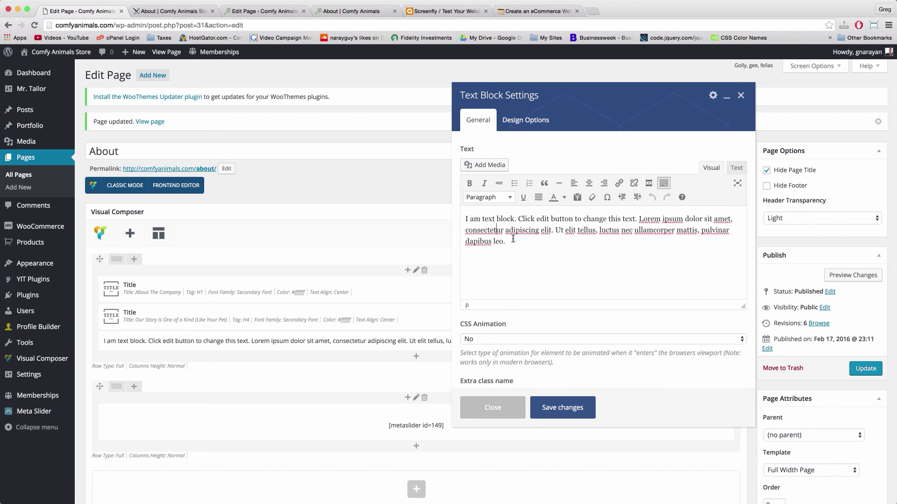
# In the Text view, replace the placeholder paragraph with the pasted video-button HTML
pyautogui.click(736, 167)
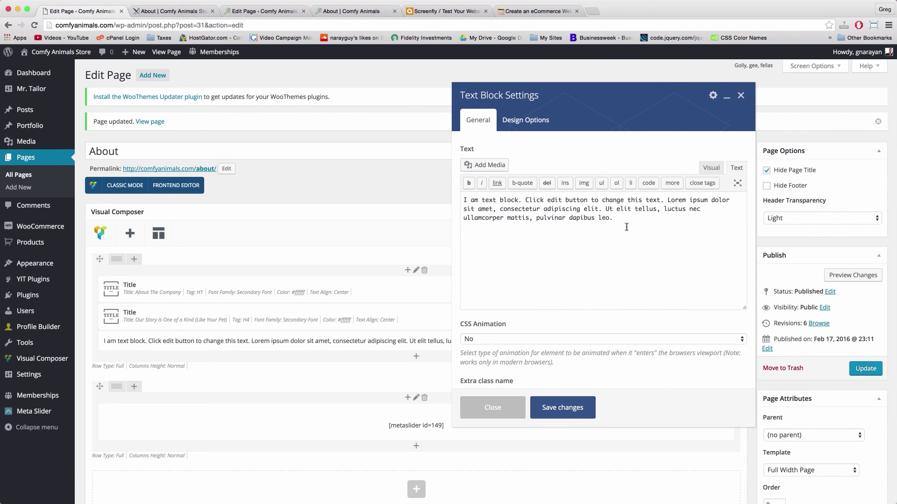
pyautogui.moveTo(615, 218); pyautogui.dragTo(461, 194)
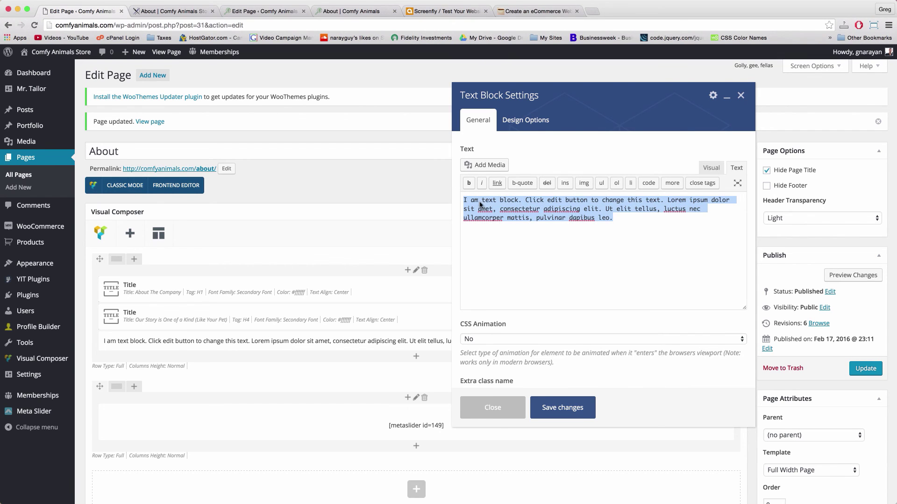
pyautogui.rightClick(479, 203)
pyautogui.click(505, 262)
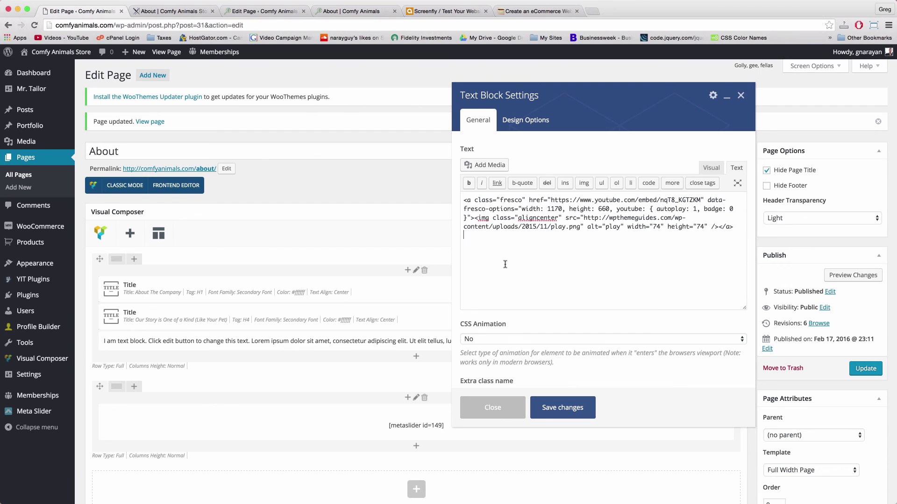
# Open YouTube in a new browser tab
pyautogui.click(592, 11)
pyautogui.write('youtube')
pyautogui.press('Return')
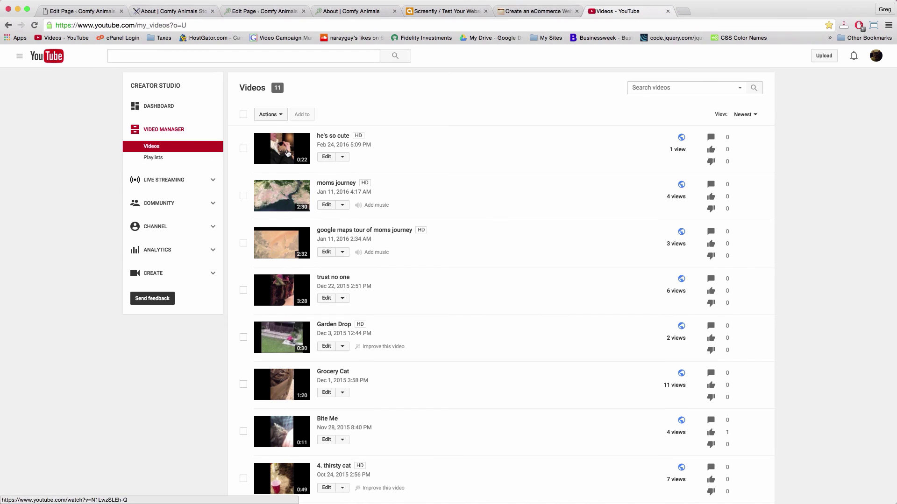
# Open and pause the 'he's so cute' video, copy its URL, then select the old link URL in WordPress
pyautogui.click(288, 153)
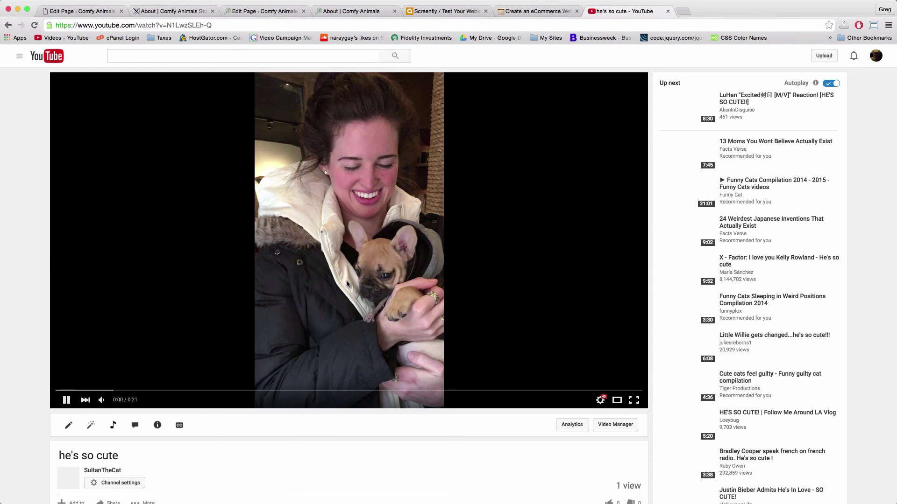
pyautogui.click(252, 260)
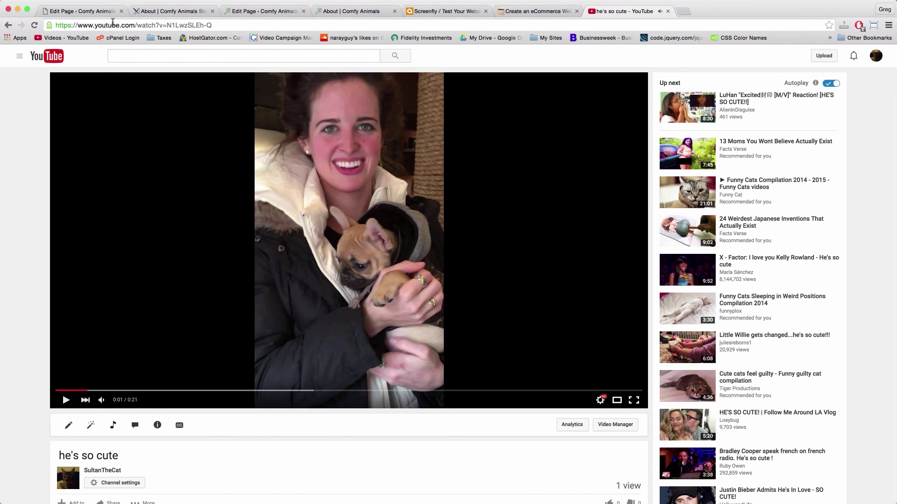
pyautogui.click(113, 25)
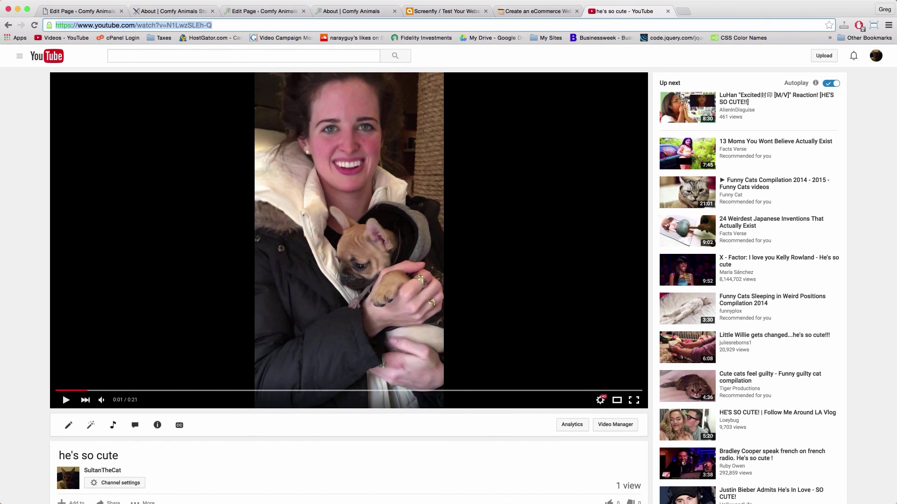
pyautogui.click(243, 10)
pyautogui.moveTo(550, 198); pyautogui.dragTo(703, 199)
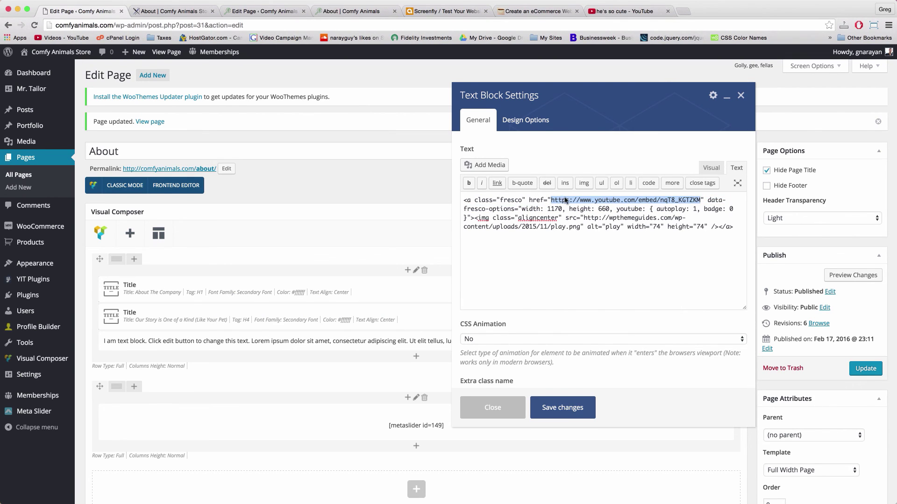
# Paste the 'he's so cute' video URL into the link, save the text block and update the page
pyautogui.rightClick(565, 199)
pyautogui.click(581, 257)
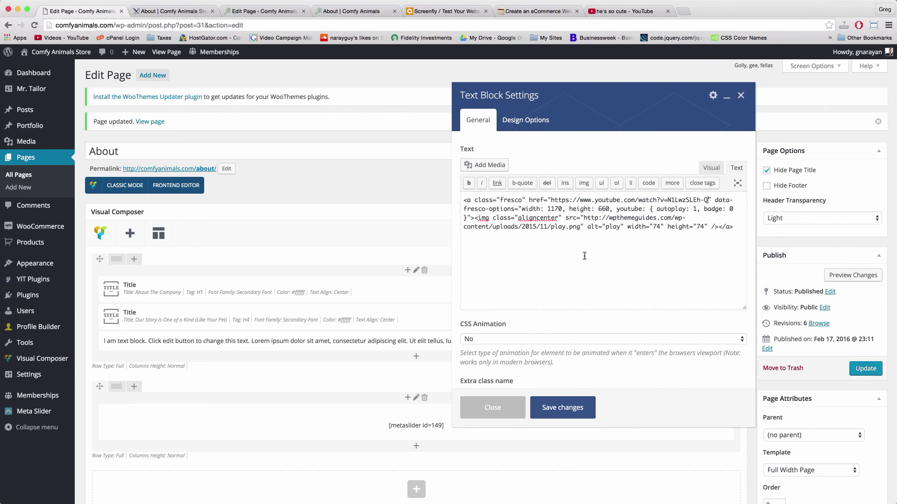
pyautogui.click(564, 408)
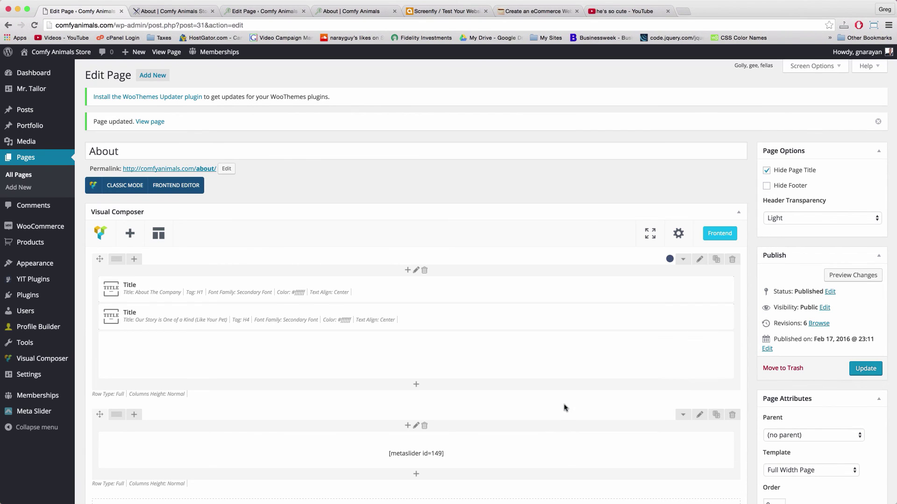
pyautogui.click(861, 371)
pyautogui.click(172, 11)
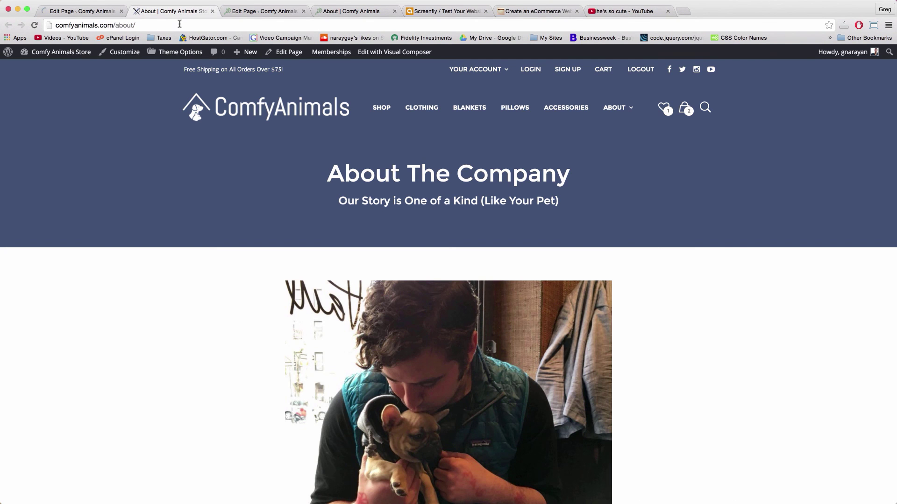
# Reload the live About page and confirm the header play button pops out the 'he's so cute' video
pyautogui.click(180, 26)
pyautogui.press('Return')
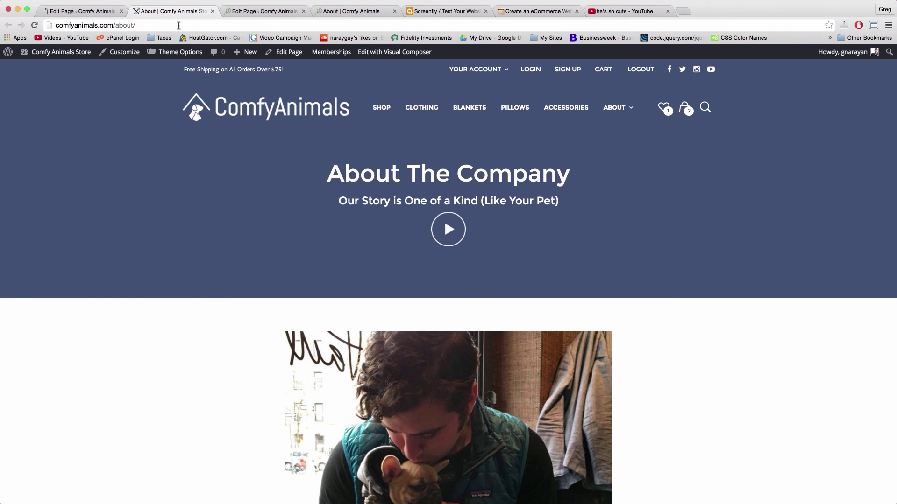
pyautogui.click(449, 230)
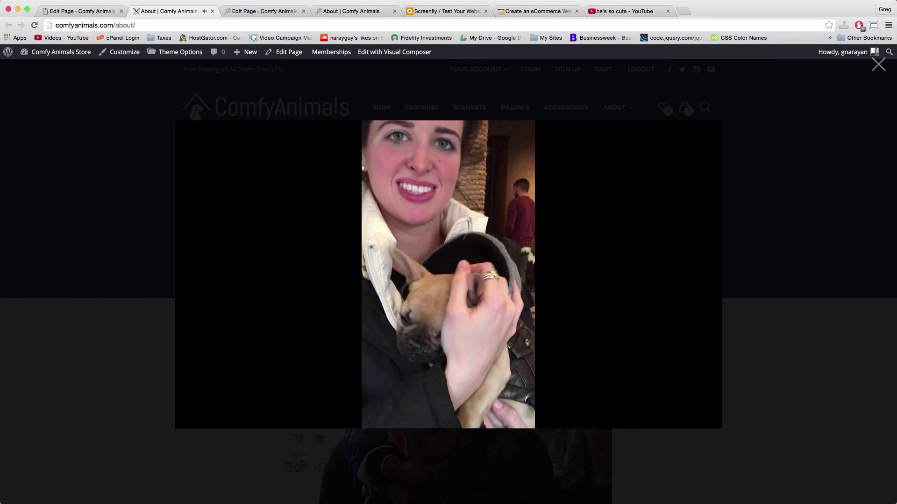
pyautogui.moveTo(406, 195)
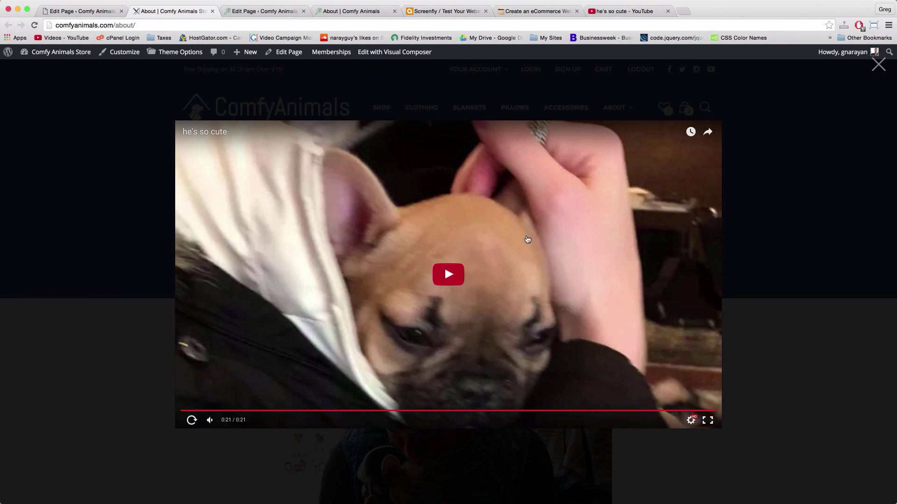
pyautogui.click(142, 352)
pyautogui.scroll(2, 227, 277)
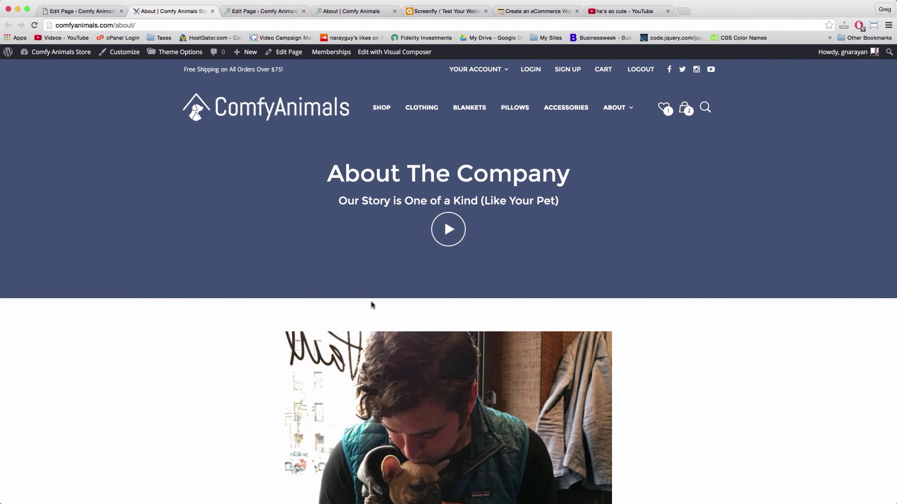
pyautogui.scroll(-10, 419, 307)
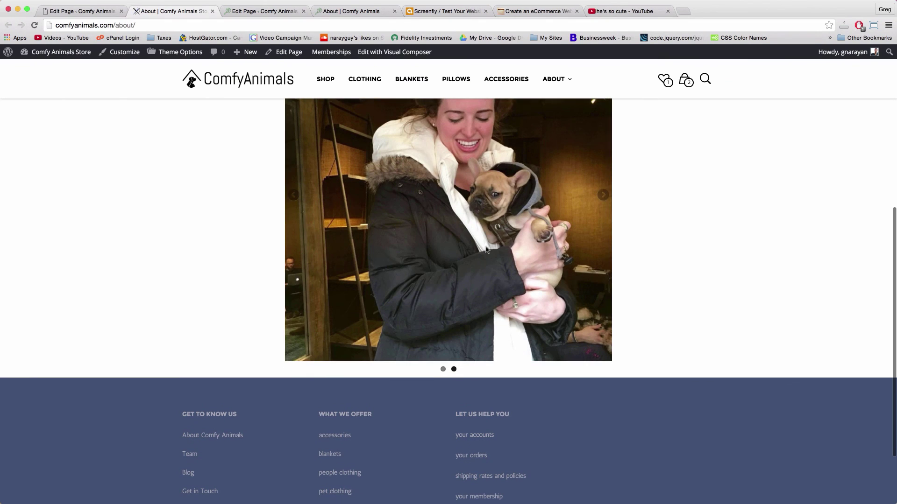
# Return to the About page editor and scroll down
pyautogui.click(78, 12)
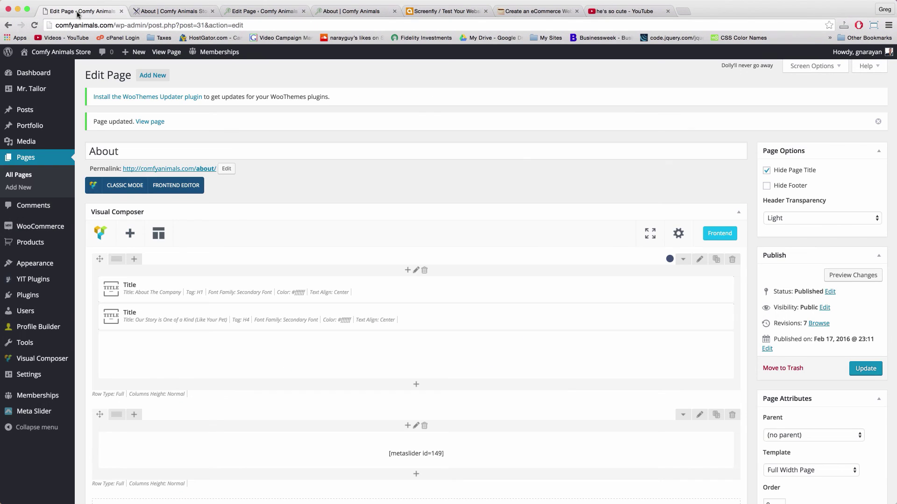
pyautogui.moveTo(417, 378)
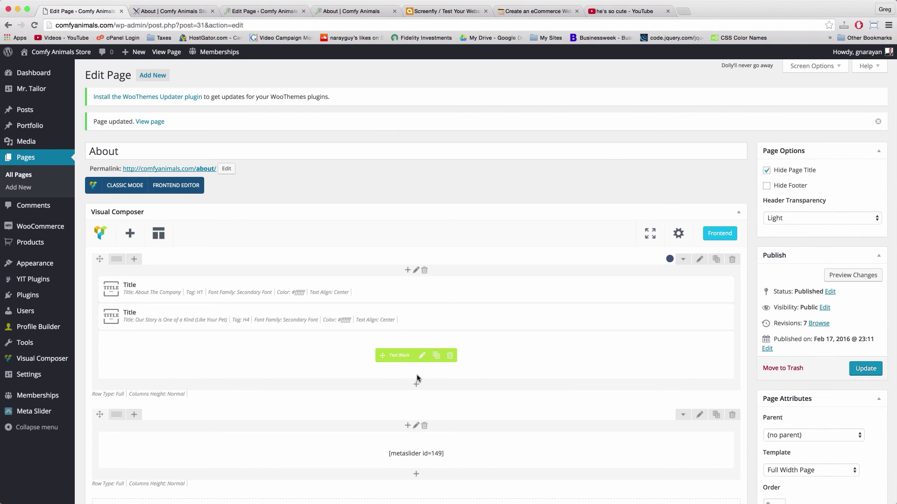
pyautogui.scroll(-5, 416, 385)
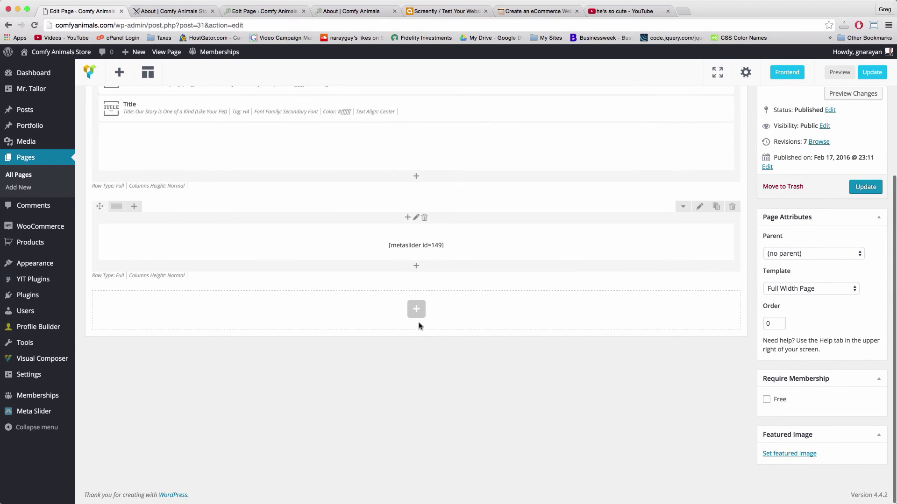
# Add a Text Block row at the bottom of the page, then go to the other site's About editor
pyautogui.click(415, 304)
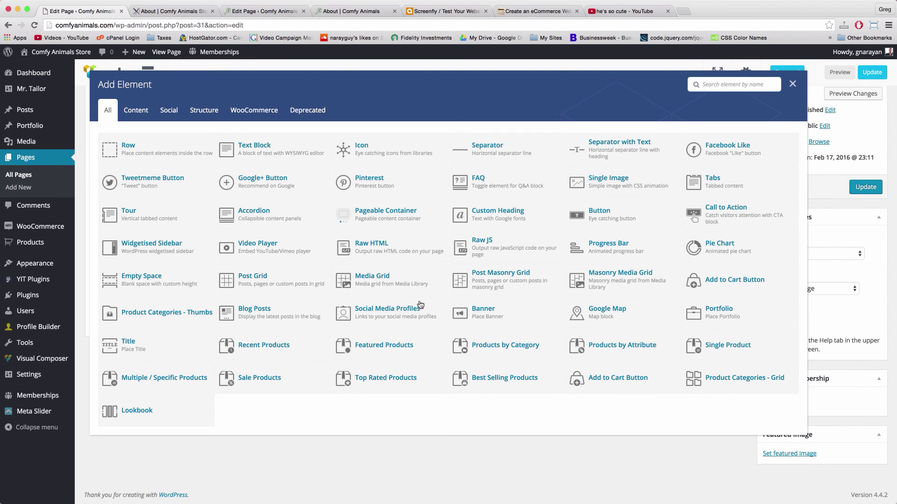
pyautogui.click(282, 157)
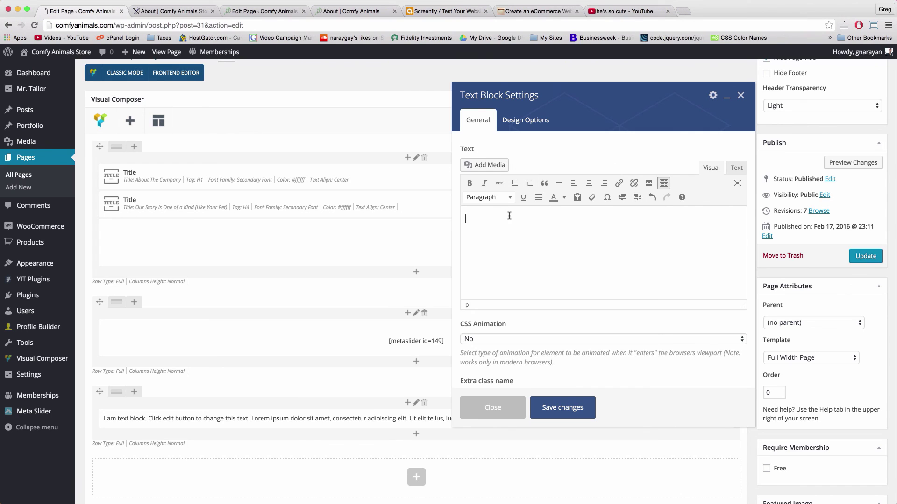
pyautogui.click(276, 13)
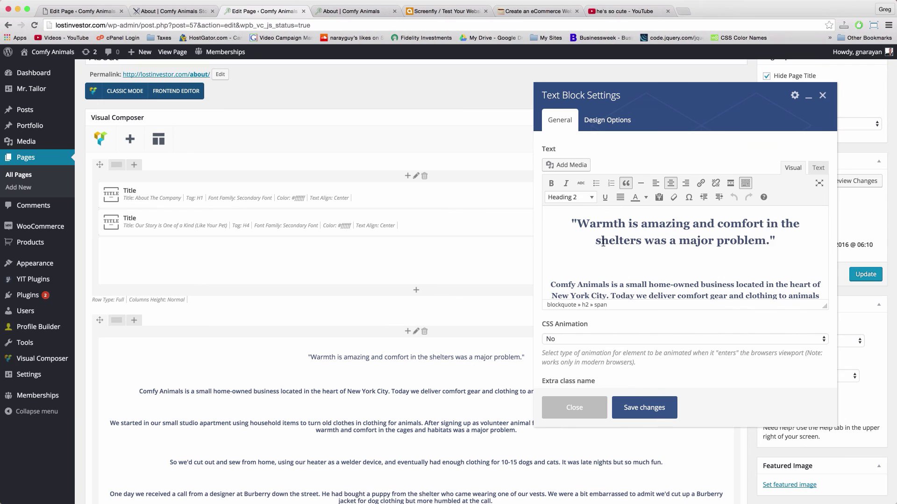
pyautogui.scroll(-3, 673, 262)
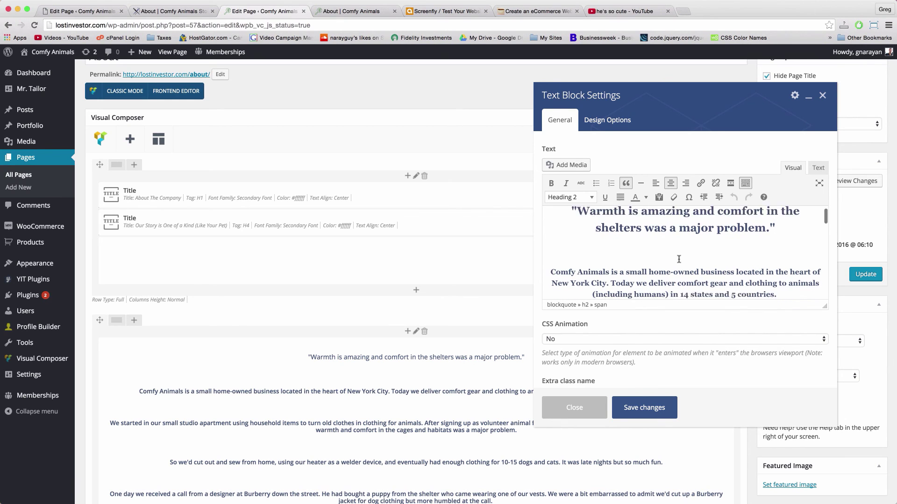
pyautogui.click(692, 259)
pyautogui.scroll(-7, 692, 264)
pyautogui.scroll(-10, 695, 273)
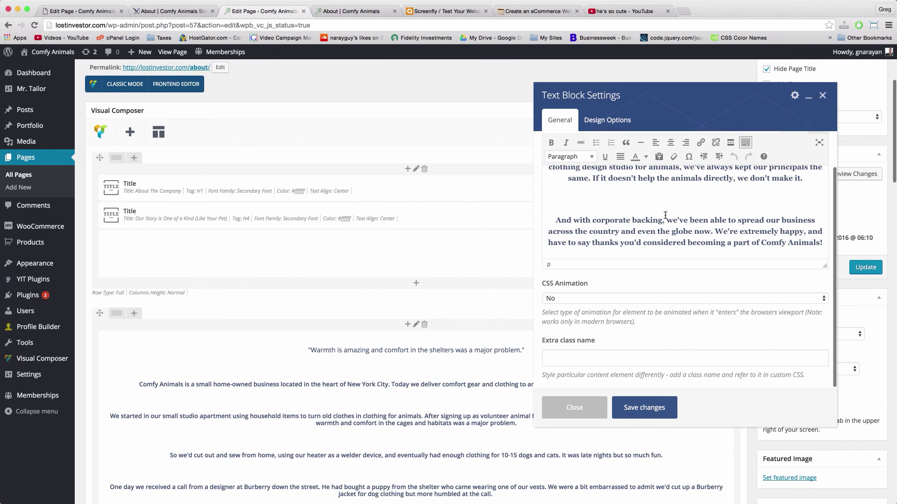
pyautogui.click(676, 233)
pyautogui.scroll(5, 675, 234)
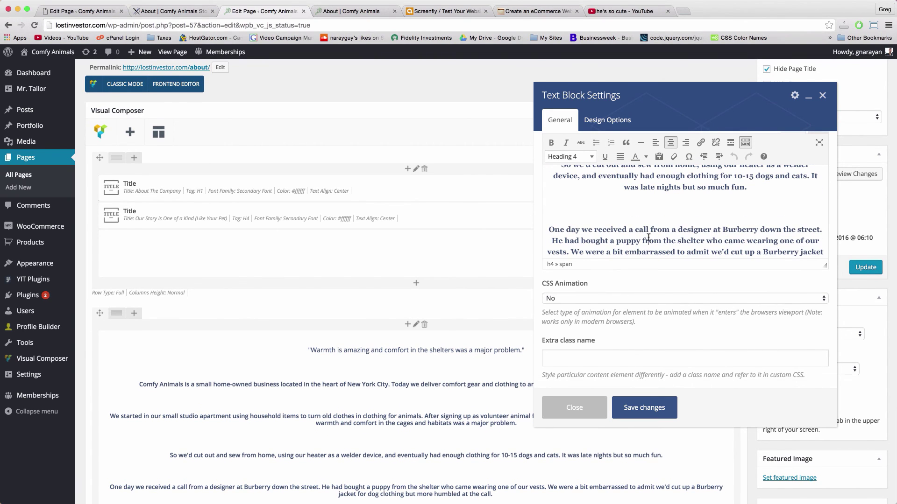
pyautogui.click(578, 157)
pyautogui.click(583, 254)
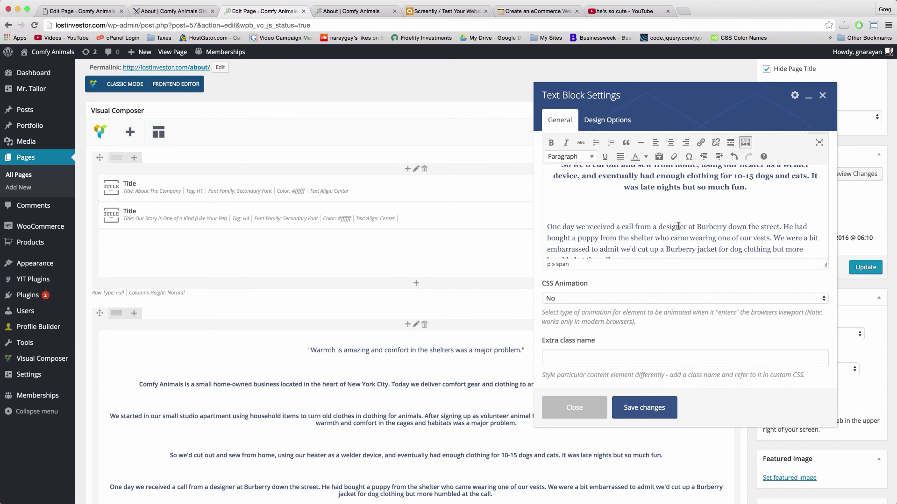
pyautogui.hotkey('ctrl', 'z')
pyautogui.hotkey('ctrl', 'z')
pyautogui.scroll(5, 693, 205)
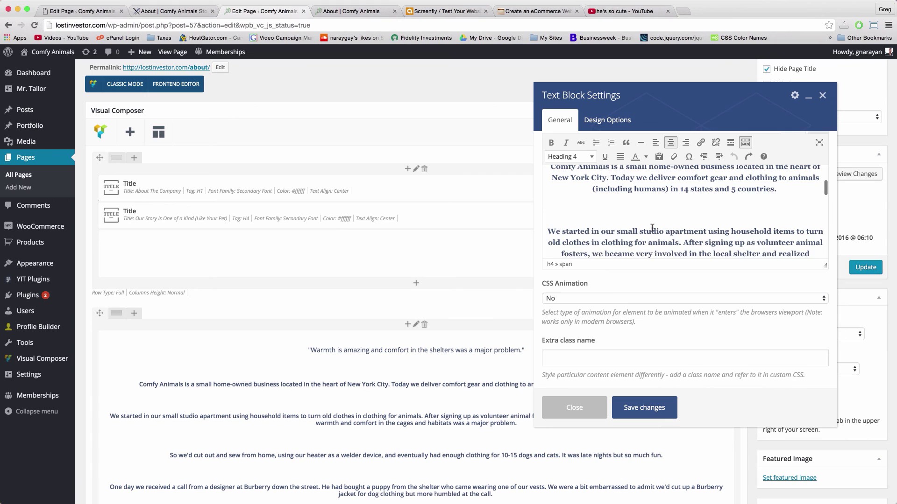
pyautogui.moveTo(777, 200); pyautogui.dragTo(560, 174)
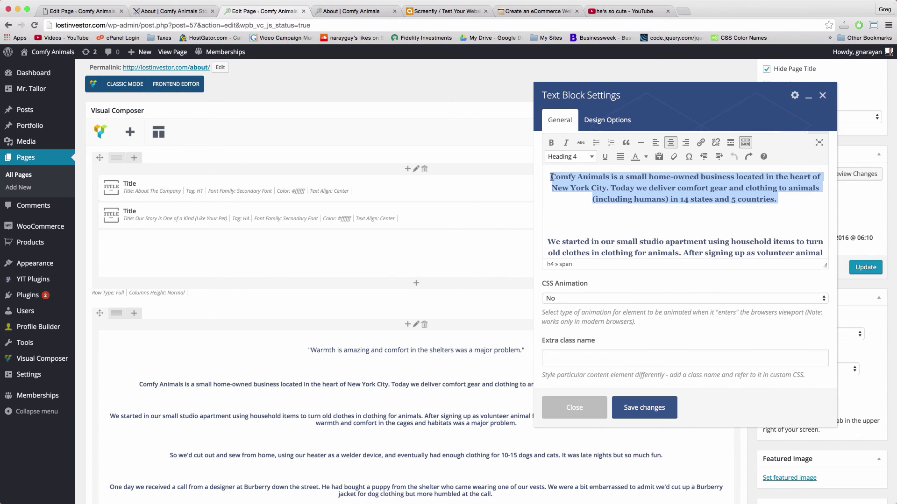
pyautogui.click(620, 177)
pyautogui.scroll(4, 685, 201)
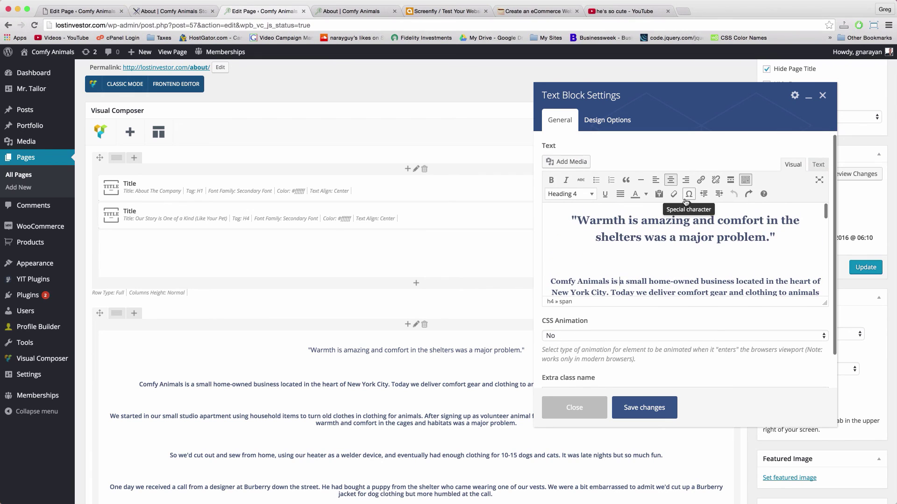
pyautogui.moveTo(777, 237); pyautogui.dragTo(652, 225)
pyautogui.click(646, 196)
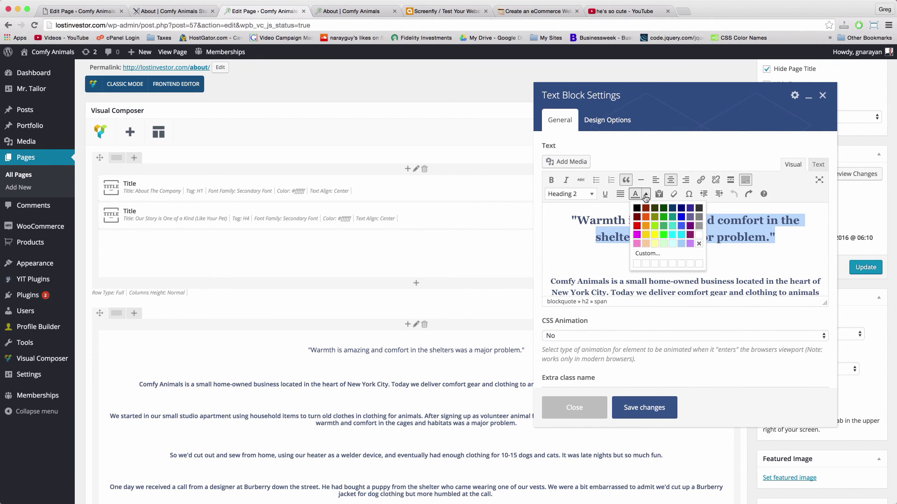
# Read the quote heading's custom text colour, #3e5372, without changing it
pyautogui.click(637, 265)
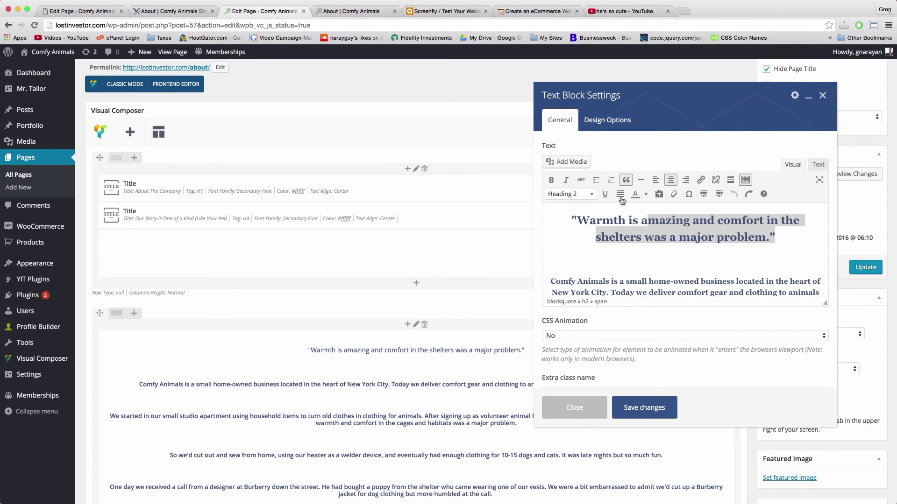
pyautogui.click(646, 194)
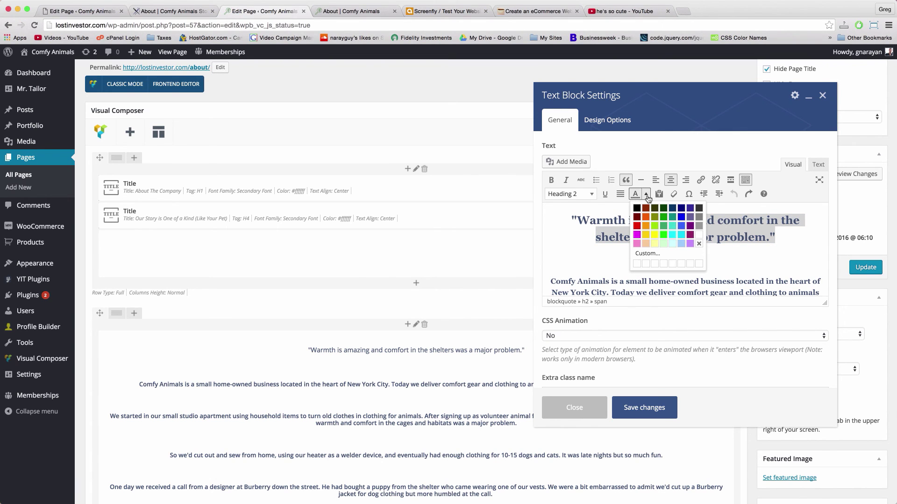
pyautogui.click(644, 264)
pyautogui.click(648, 196)
pyautogui.click(648, 253)
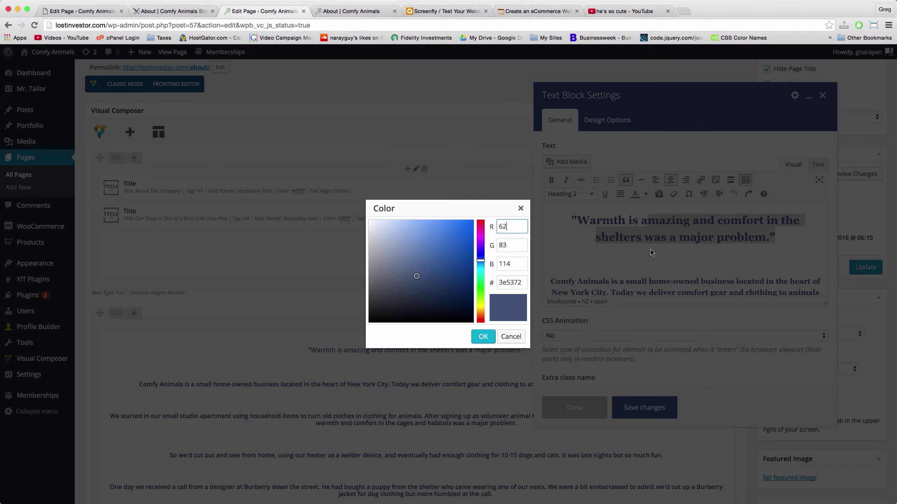
pyautogui.doubleClick(509, 282)
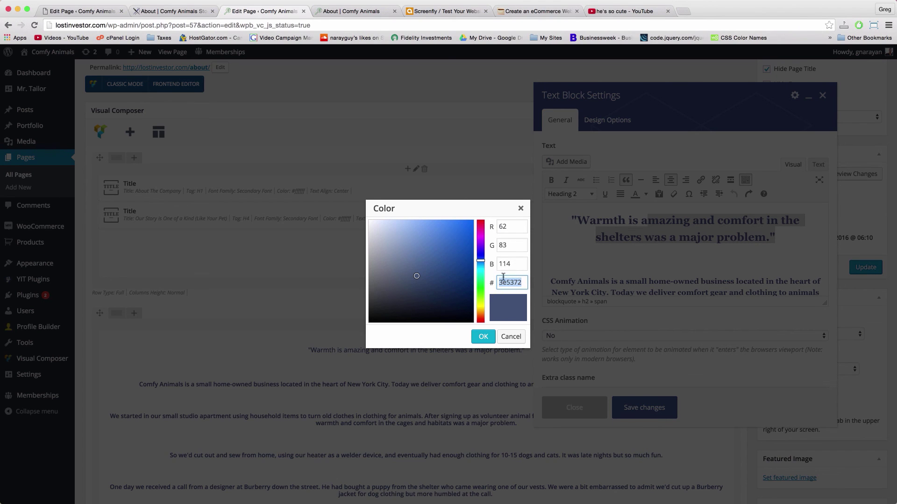
pyautogui.click(512, 337)
# Switch the About text block to raw HTML and select all of its markup
pyautogui.click(691, 265)
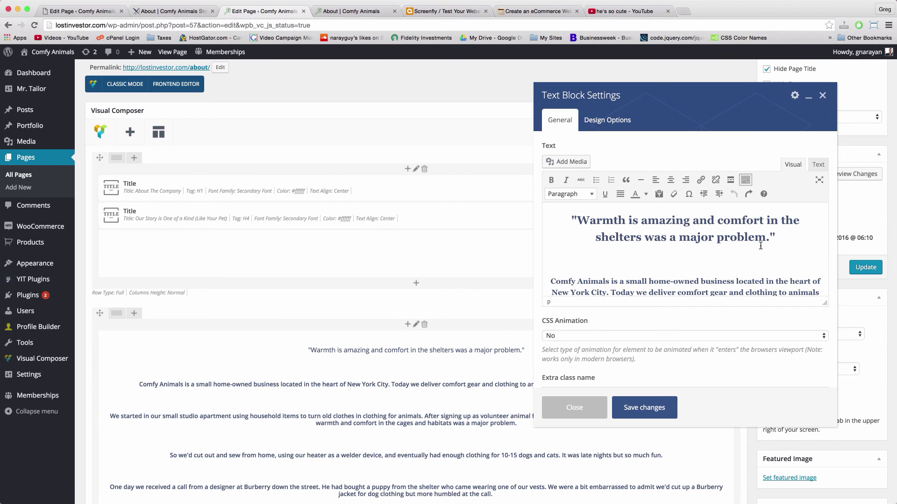
pyautogui.click(795, 242)
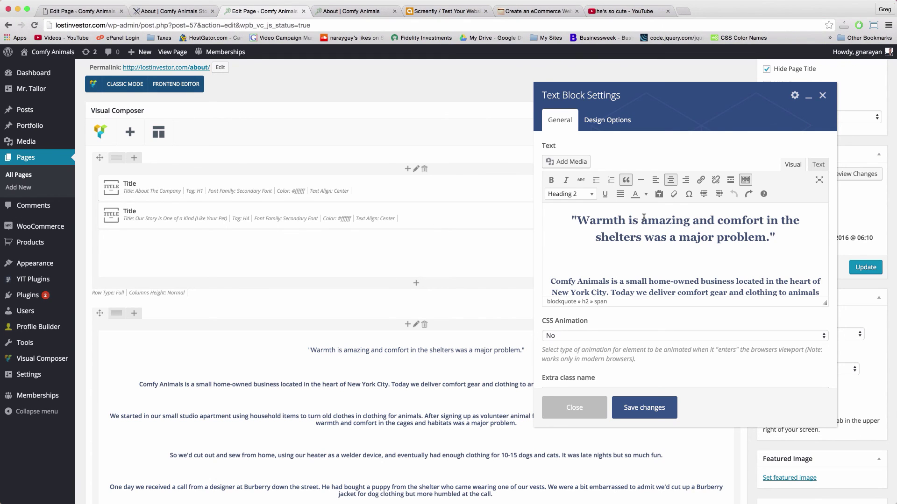
pyautogui.click(819, 165)
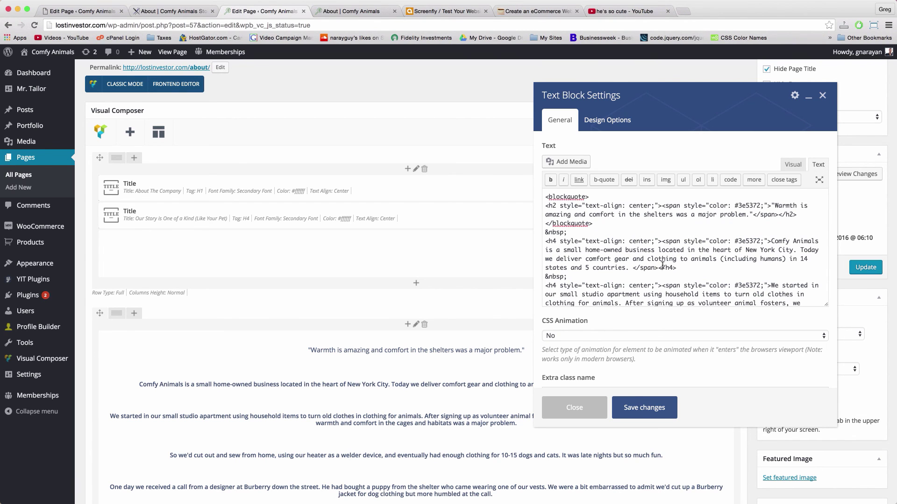
pyautogui.press('super+a')
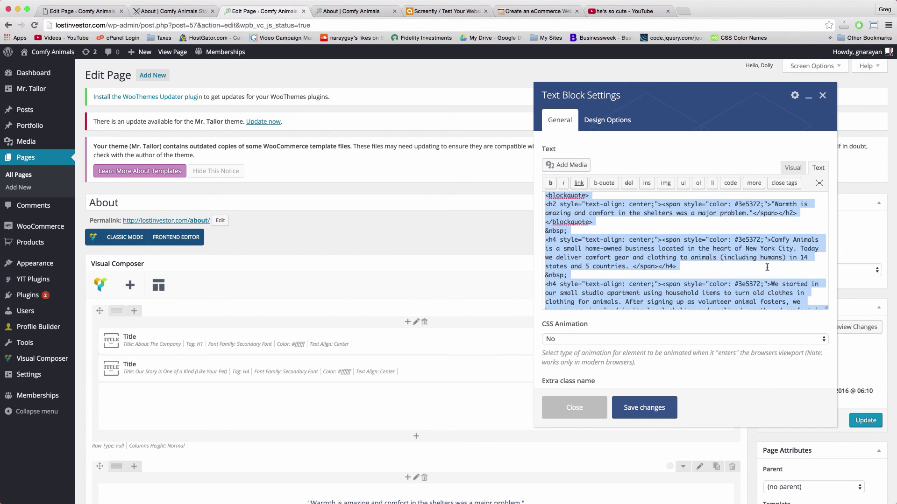
# Paste the copied 'Warmth is amazing…' quote and story HTML into the empty Comfy Animals Store text block and save it
pyautogui.click(94, 13)
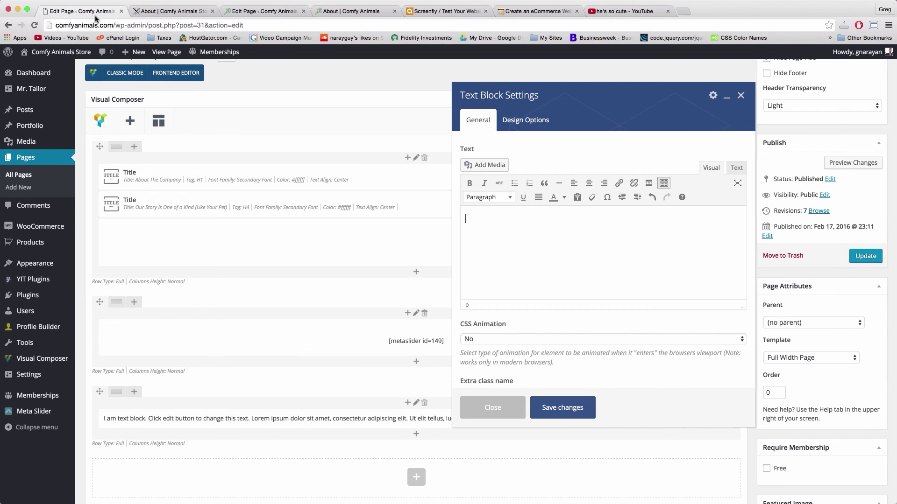
pyautogui.click(737, 167)
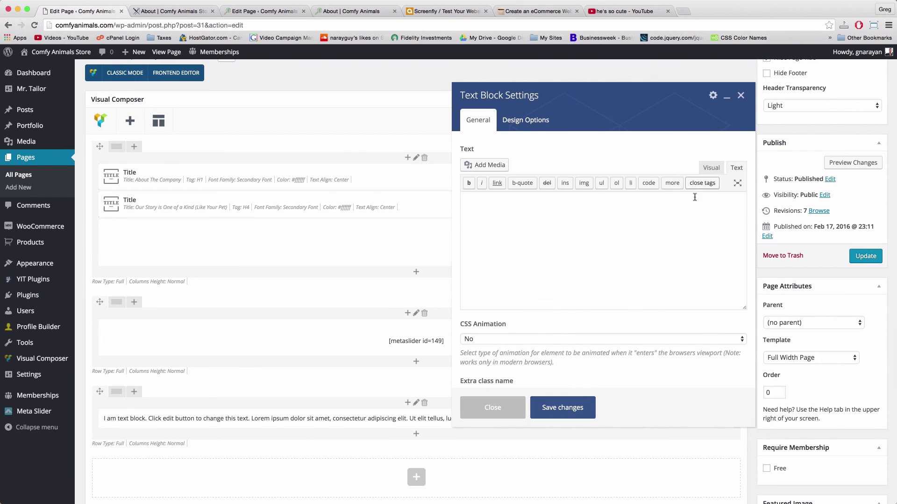
pyautogui.rightClick(596, 215)
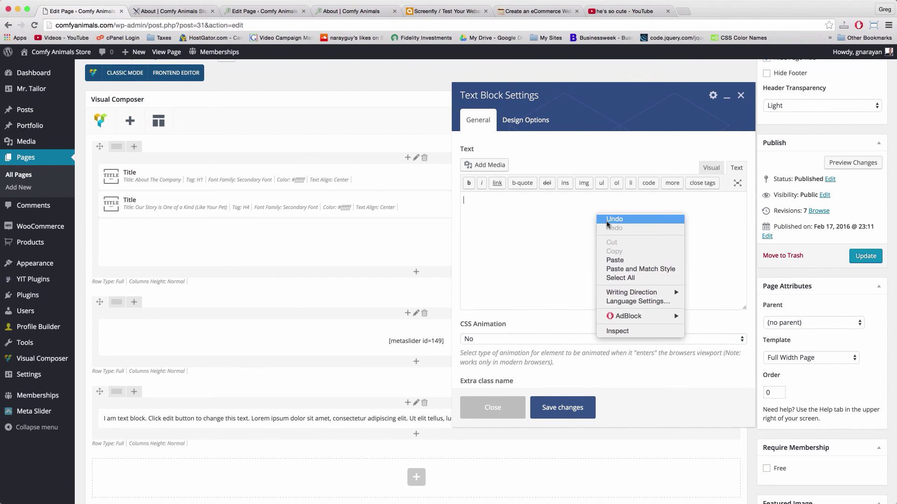
pyautogui.click(611, 257)
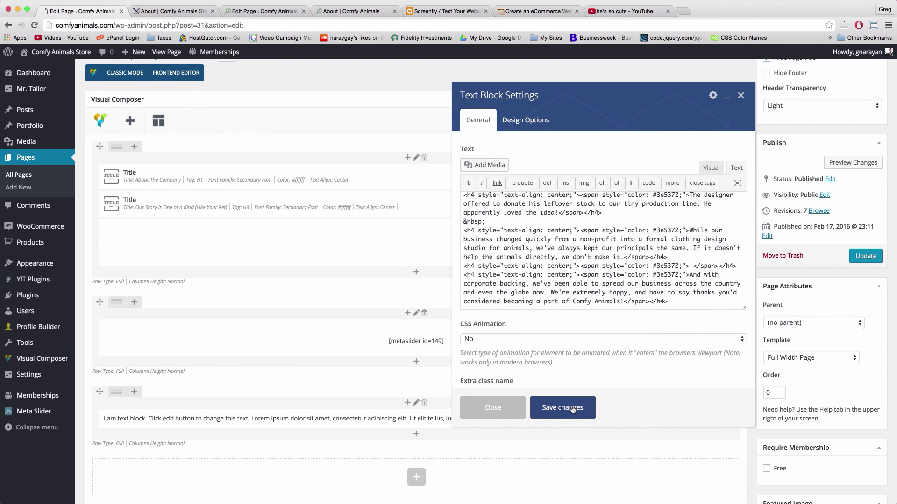
pyautogui.click(572, 410)
pyautogui.scroll(-8, 478, 396)
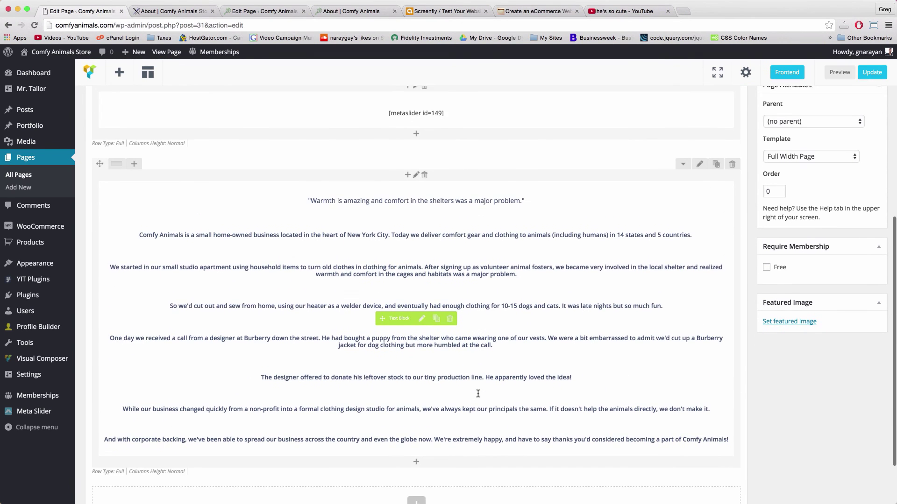
pyautogui.scroll(9, 477, 397)
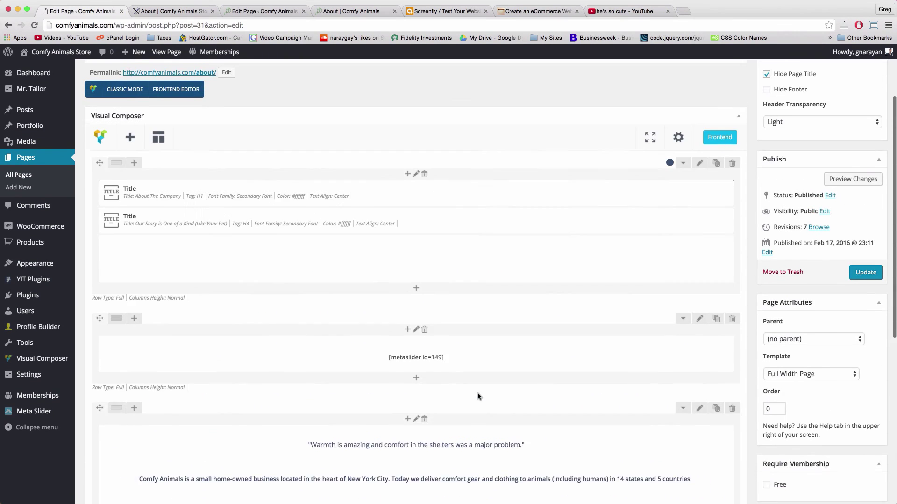
pyautogui.scroll(-5, 430, 224)
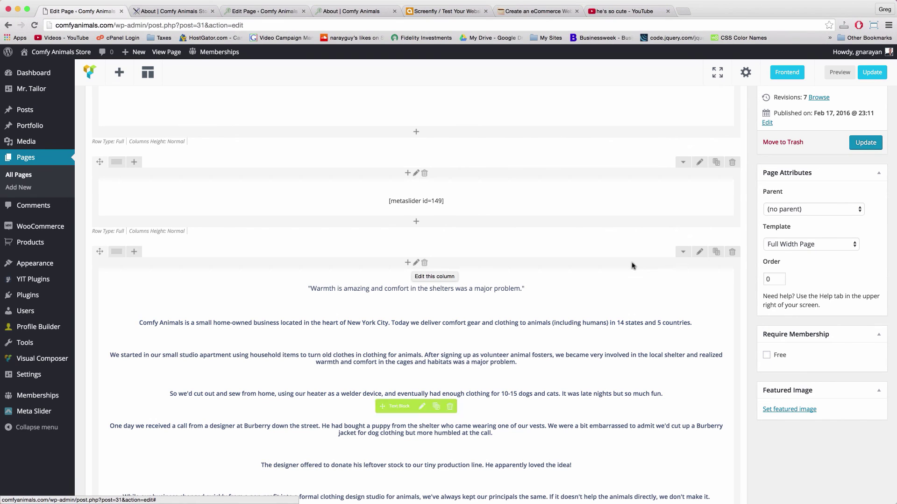
# Set the story row's Row stretch option to Stretch row
pyautogui.click(698, 254)
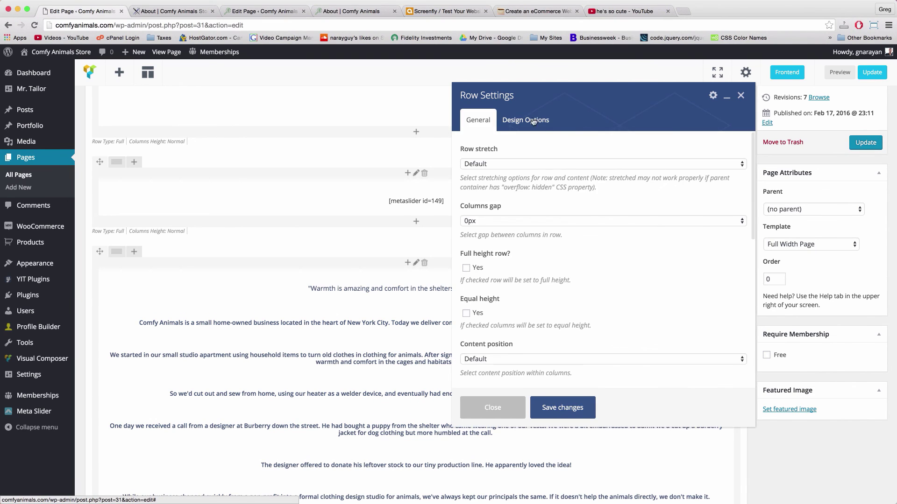
pyautogui.click(496, 164)
pyautogui.click(496, 176)
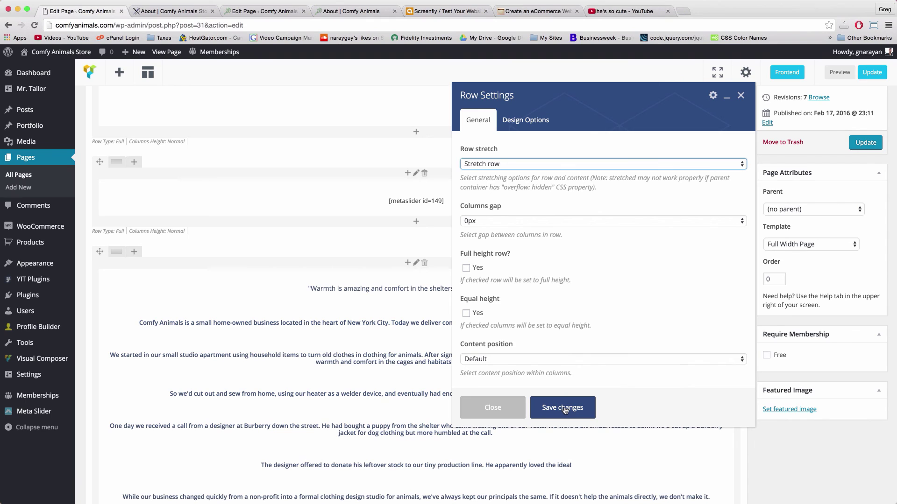
# Give the row a #e8e8e8 background, save the row settings and update the page
pyautogui.click(539, 129)
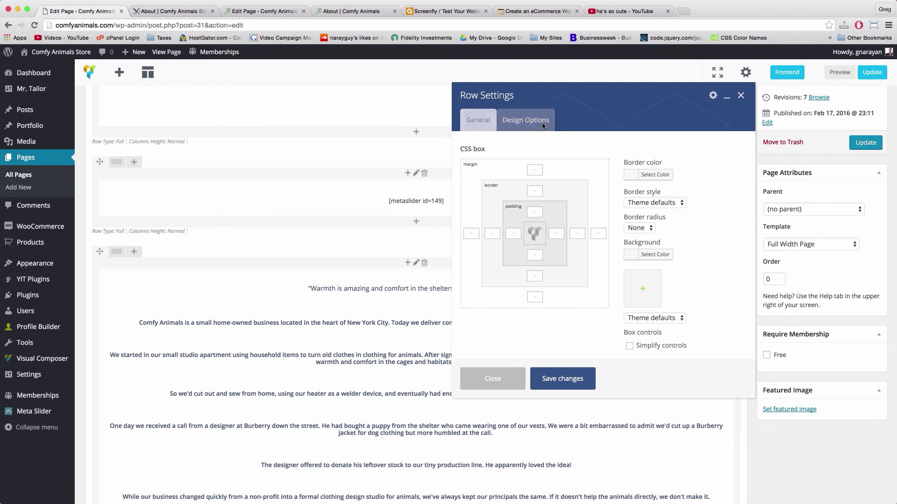
pyautogui.click(632, 255)
pyautogui.click(638, 279)
pyautogui.click(649, 279)
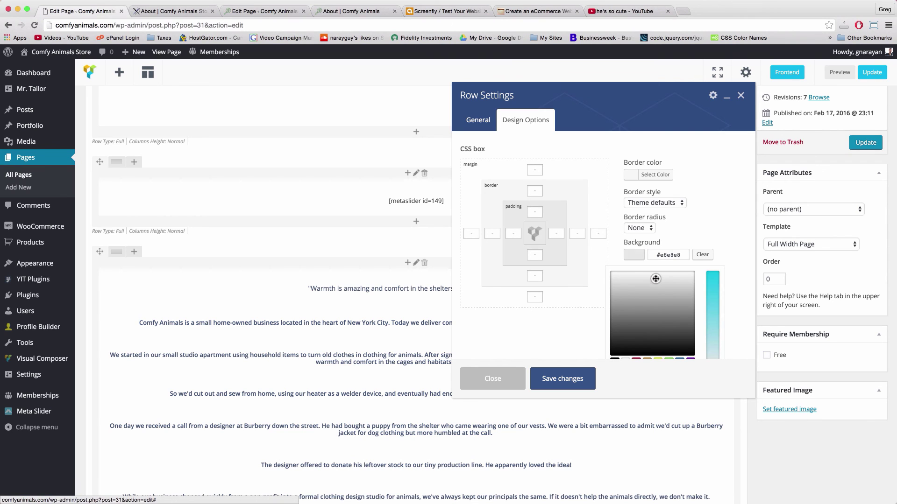
pyautogui.click(645, 279)
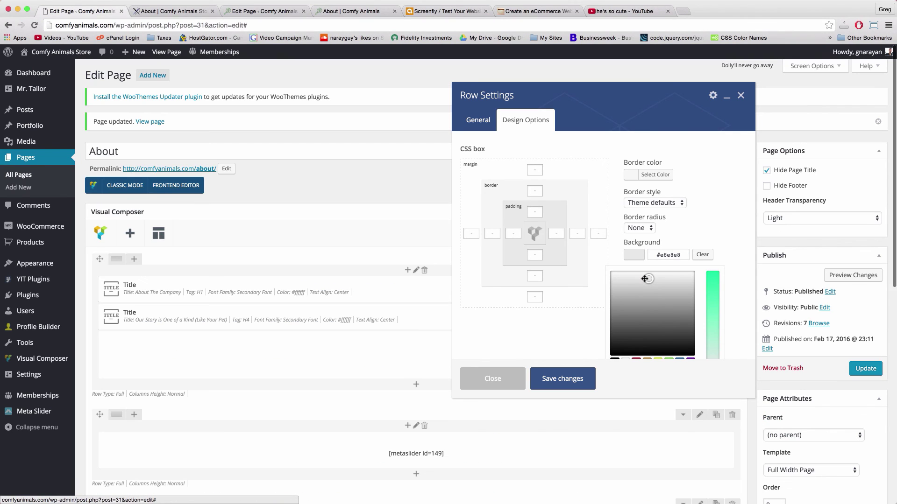
pyautogui.click(567, 383)
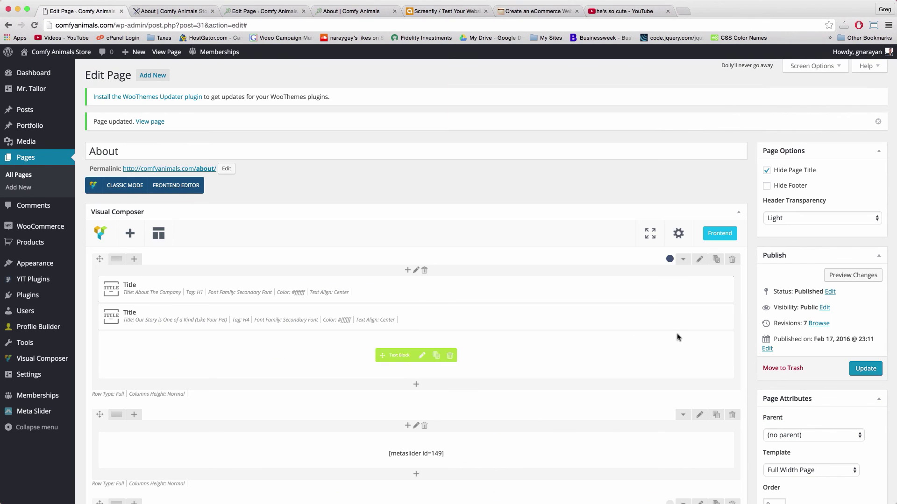
pyautogui.scroll(-5, 596, 331)
pyautogui.click(870, 128)
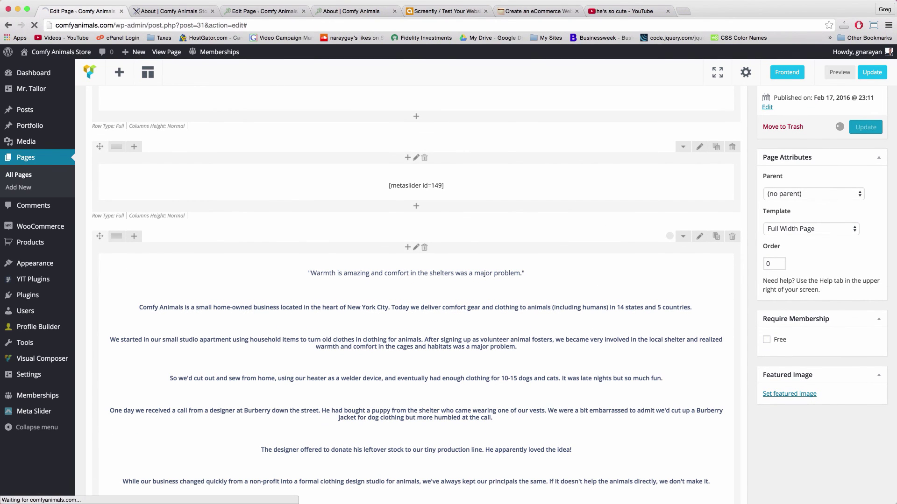
# Reload the live About page and scroll through it to review the full-width light grey story band
pyautogui.click(196, 11)
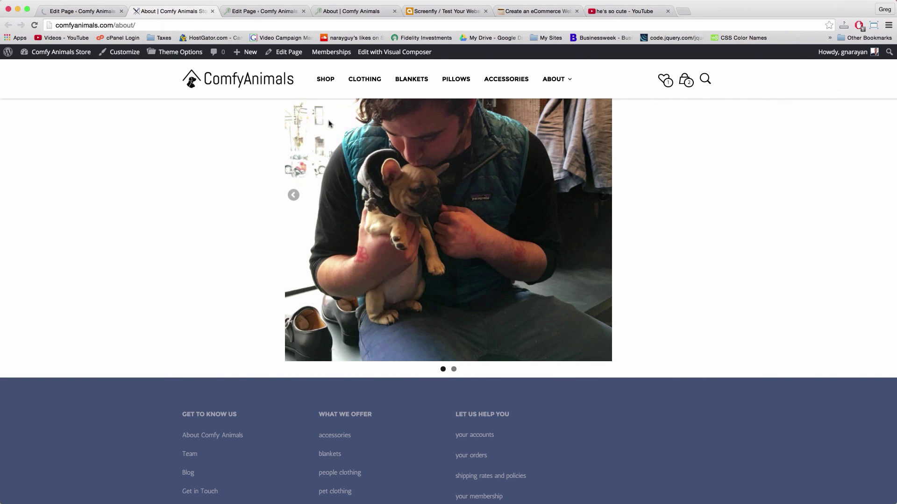
pyautogui.click(152, 25)
pyautogui.press('Return')
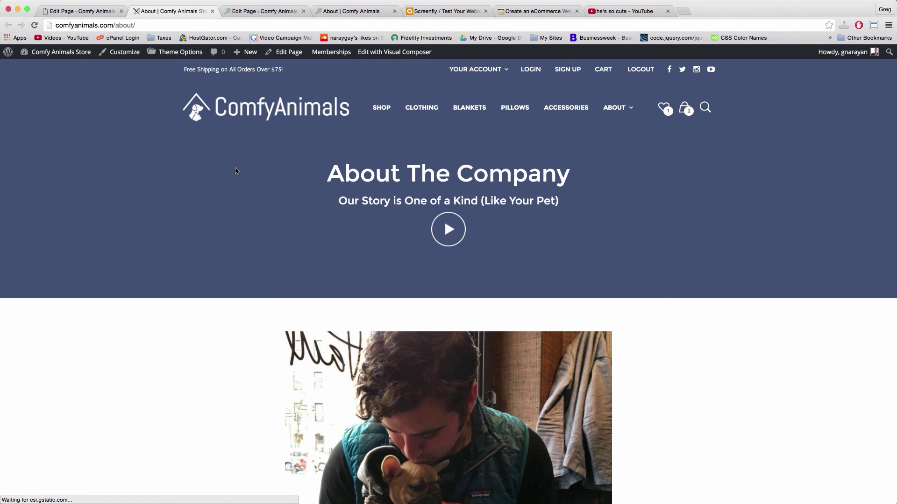
pyautogui.scroll(-10, 236, 171)
pyautogui.scroll(-7, 236, 171)
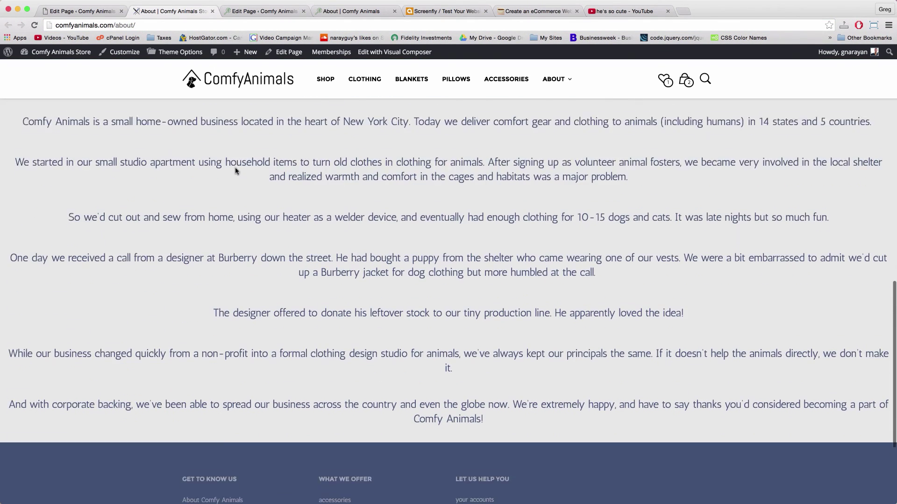
pyautogui.scroll(4, 235, 171)
pyautogui.scroll(3, 236, 171)
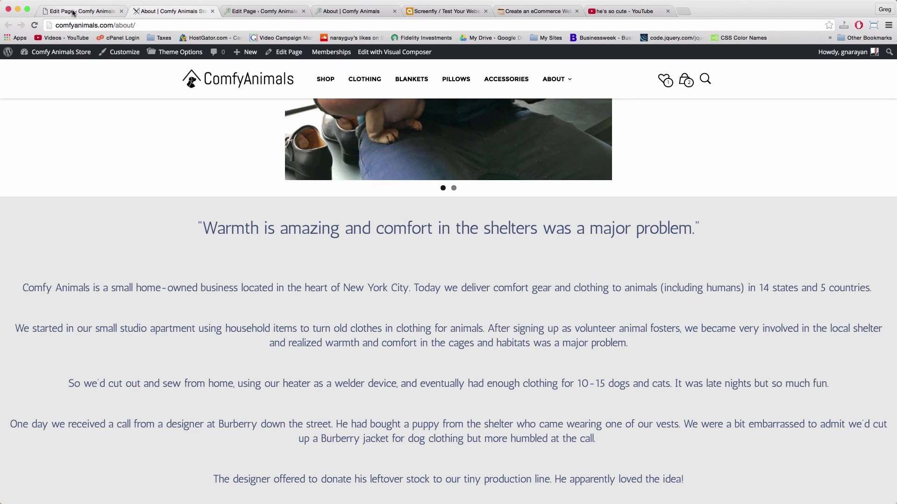
pyautogui.scroll(-1, 204, 63)
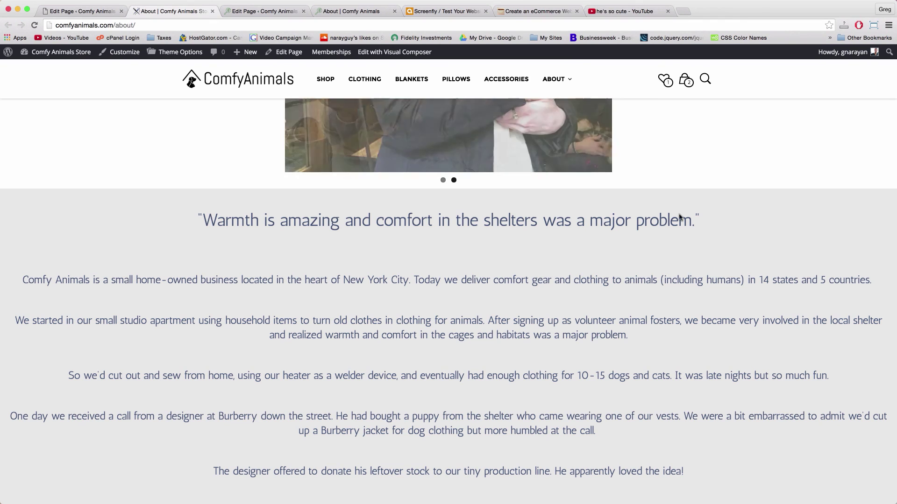
pyautogui.scroll(-6, 416, 247)
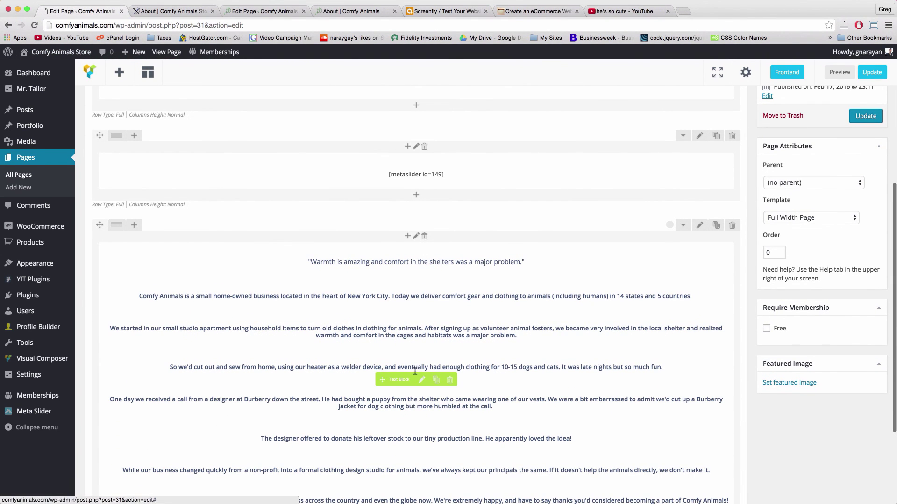
# Give the story text block 5% padding in Design Options, save it and update the page
pyautogui.click(422, 380)
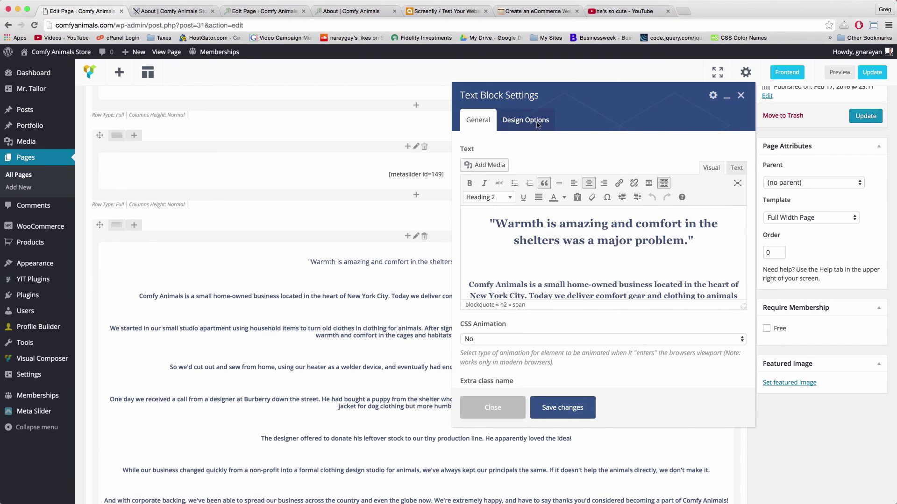
pyautogui.click(540, 123)
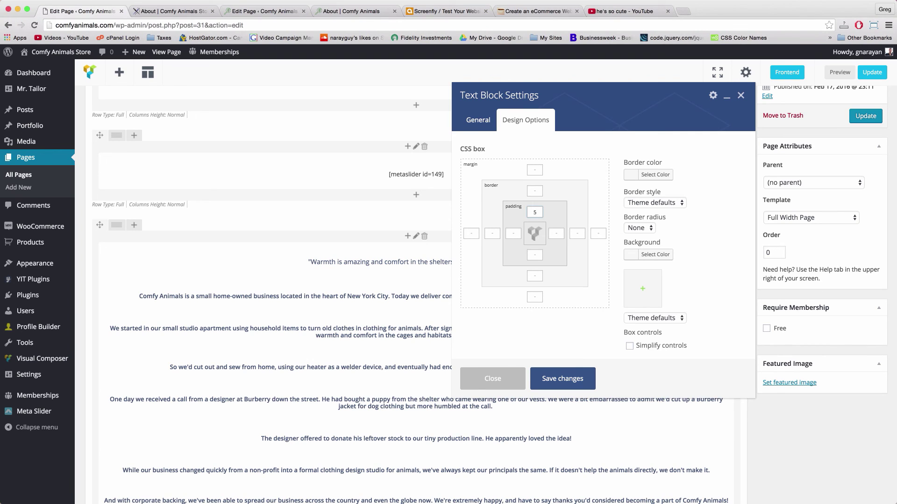
pyautogui.press('Tab')
pyautogui.press('Tab')
pyautogui.click(557, 379)
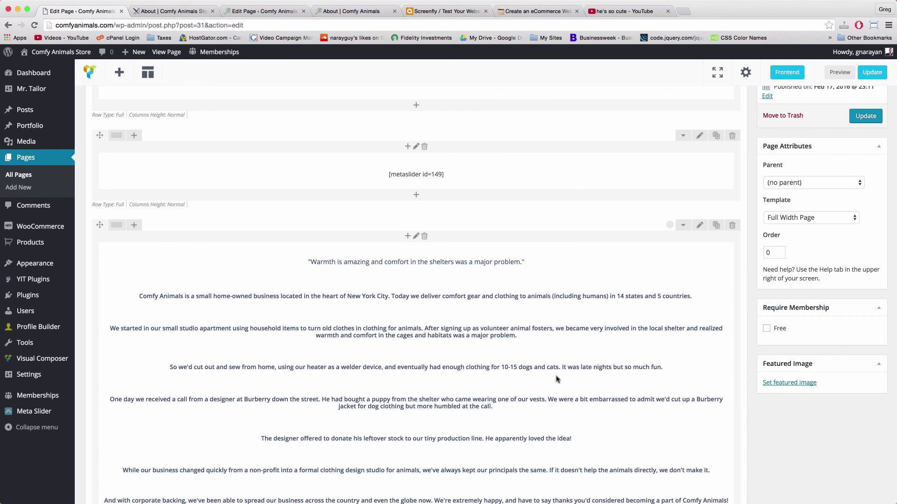
pyautogui.click(857, 119)
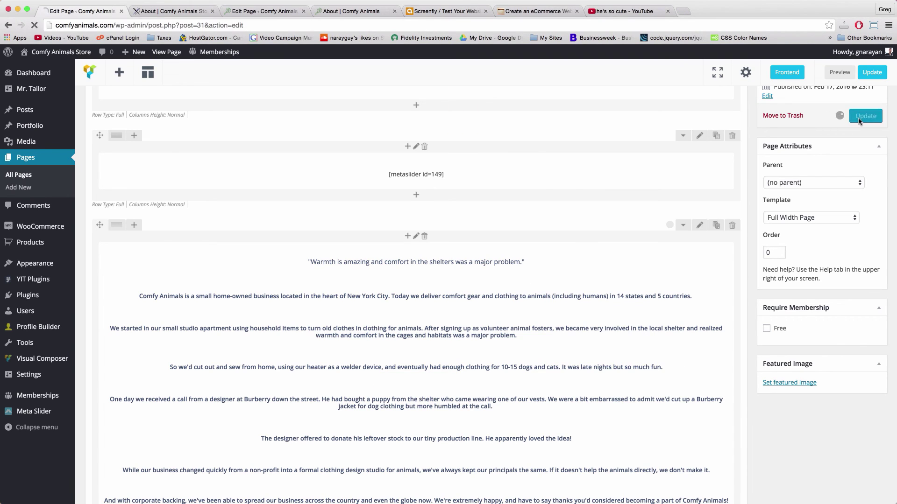
# Reload the live About page, review its padded story text in the grey band, and show the ABOUT submenu
pyautogui.click(186, 11)
pyautogui.press('super+r')
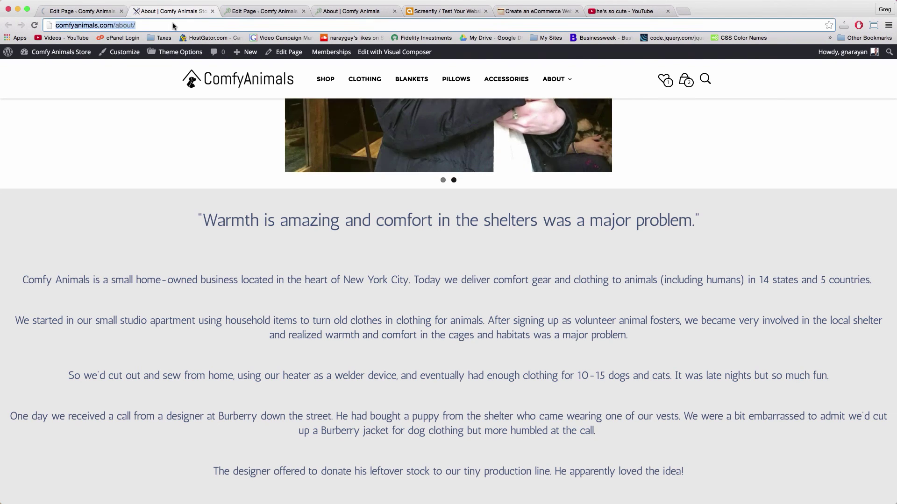
pyautogui.scroll(-10, 275, 138)
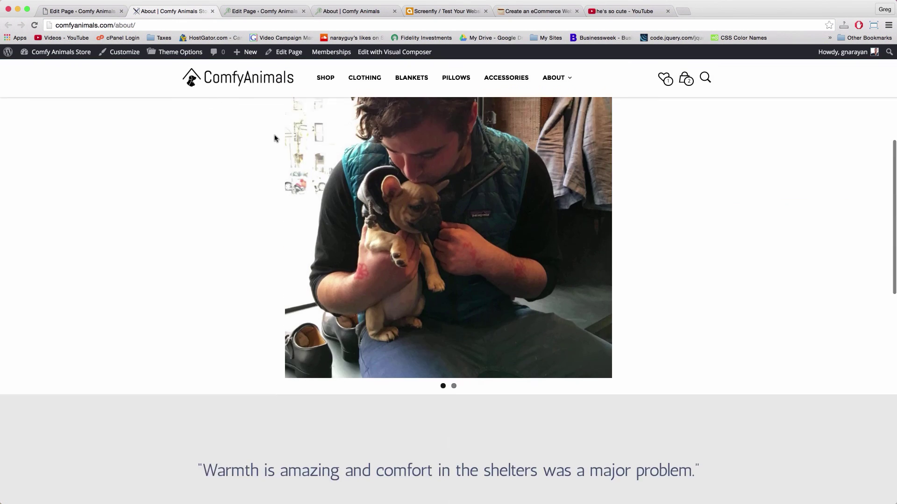
pyautogui.scroll(-10, 274, 138)
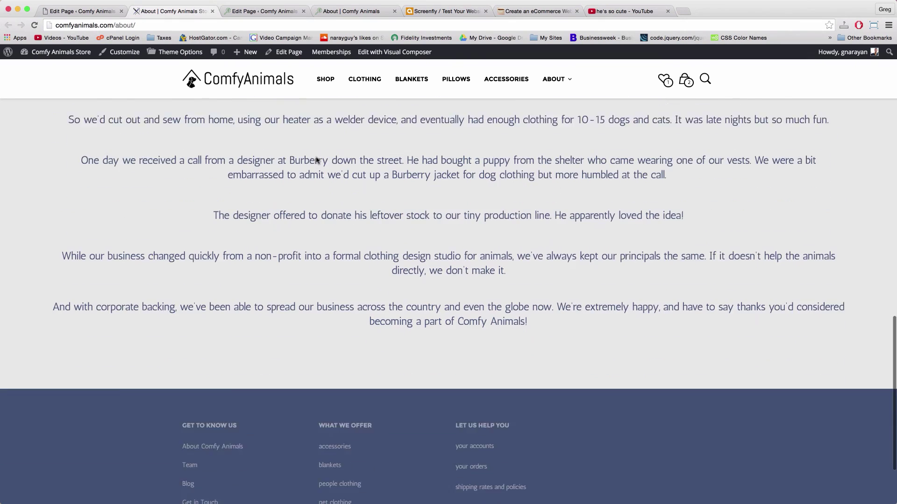
pyautogui.scroll(10, 316, 160)
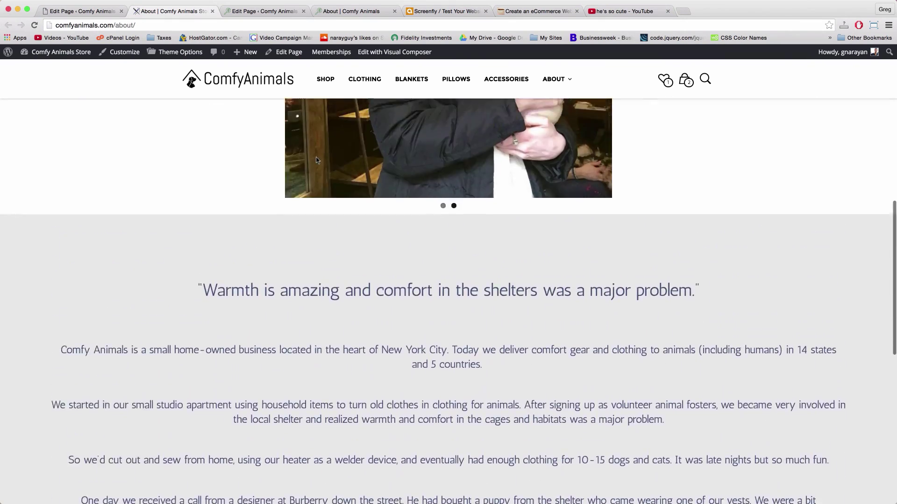
pyautogui.scroll(-7, 256, 251)
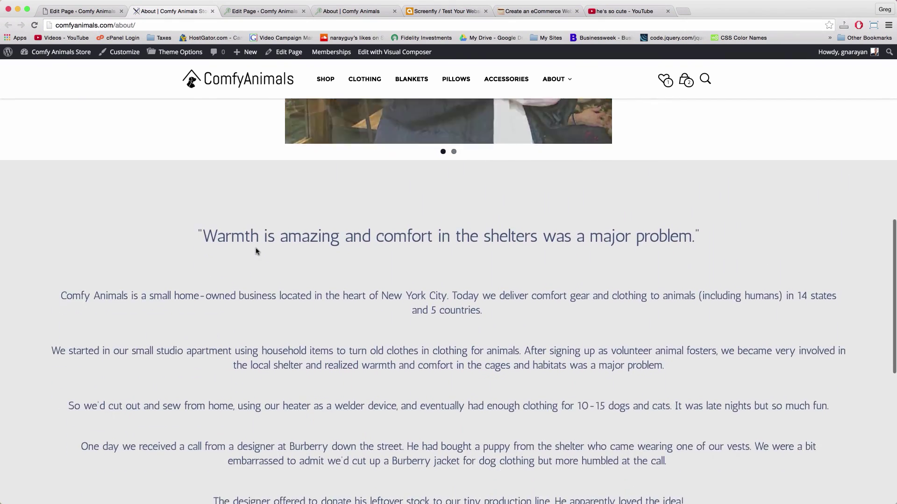
pyautogui.scroll(-3, 256, 251)
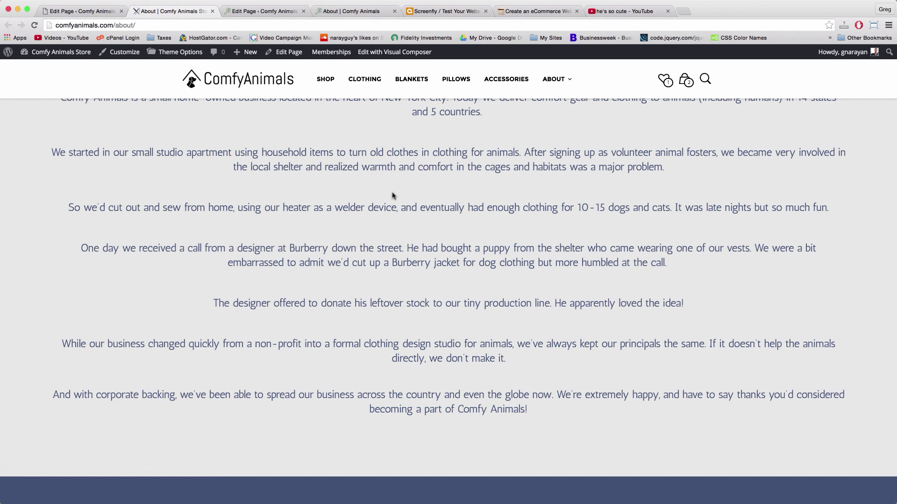
pyautogui.scroll(-4, 392, 196)
pyautogui.scroll(8, 393, 196)
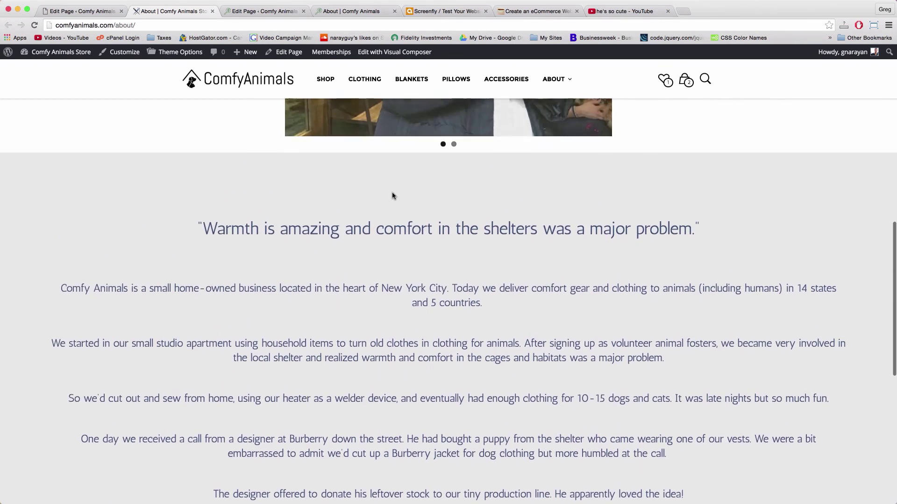
pyautogui.scroll(10, 392, 196)
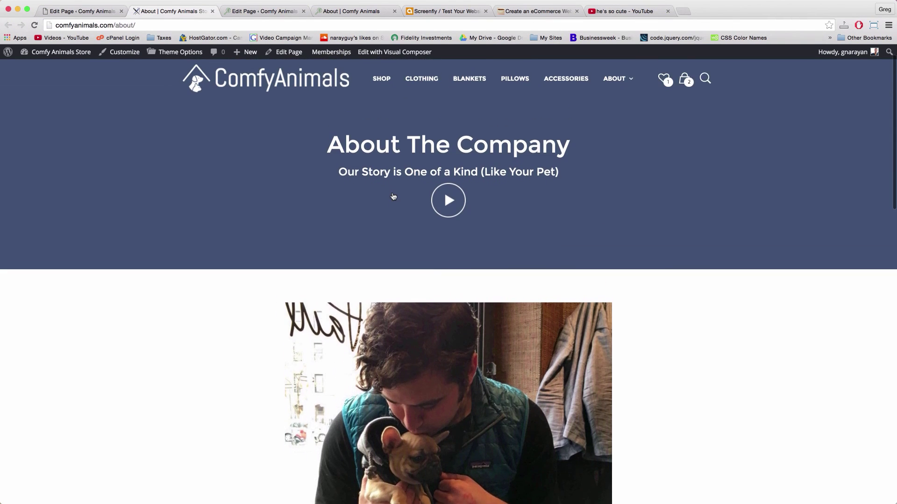
pyautogui.scroll(2, 393, 197)
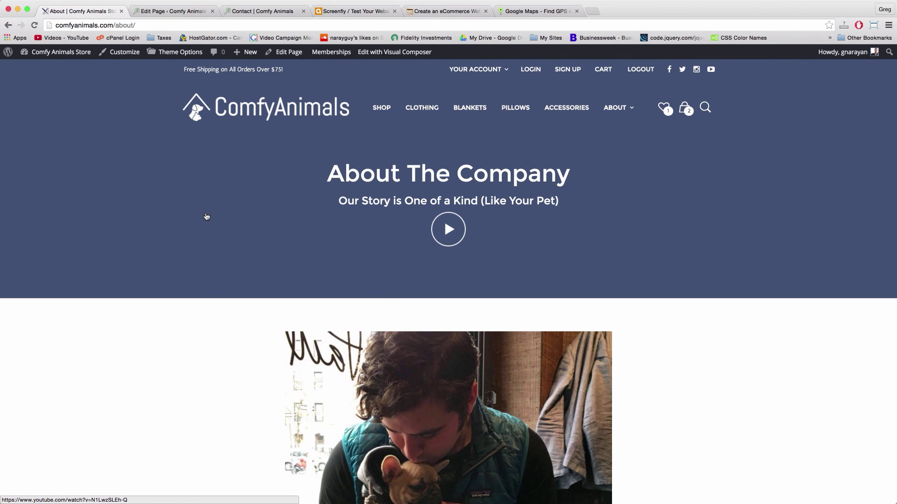
pyautogui.scroll(-7, 206, 217)
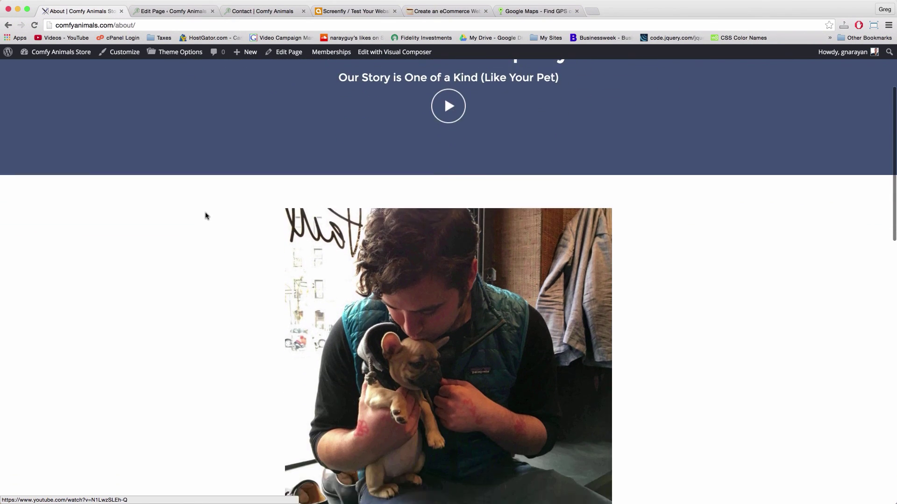
pyautogui.scroll(-14, 205, 216)
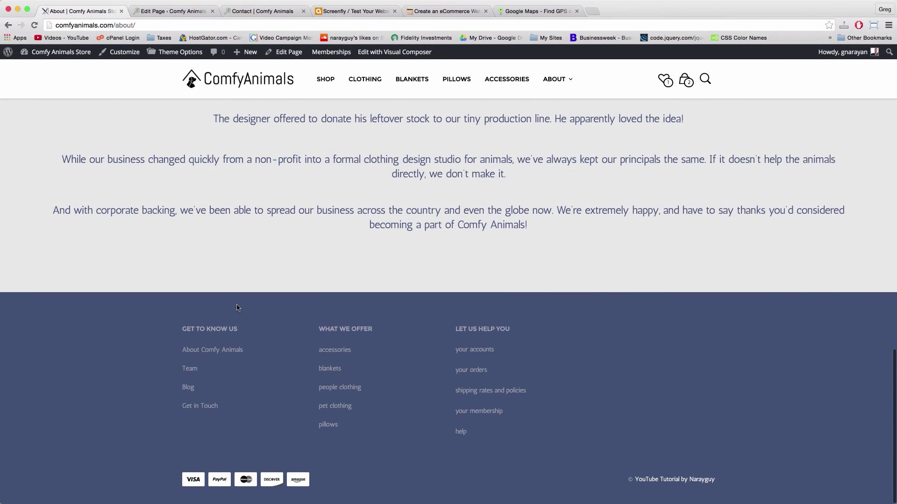
pyautogui.scroll(20, 237, 307)
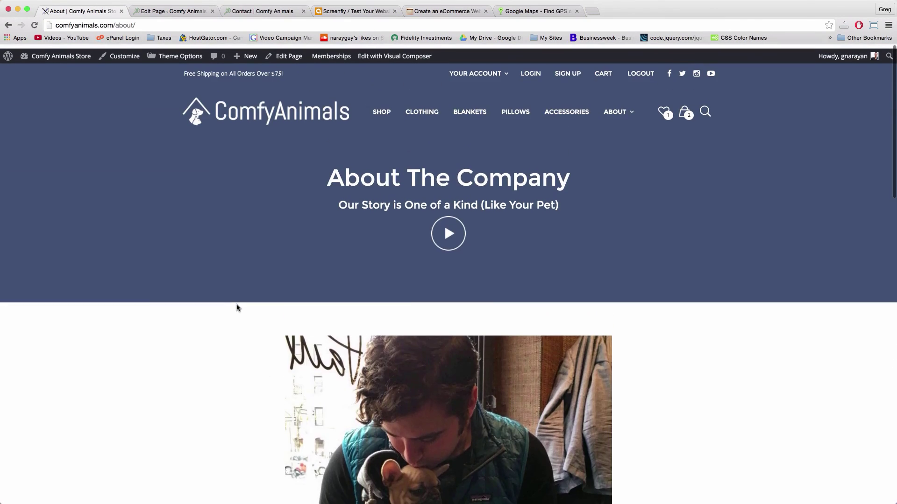
pyautogui.moveTo(622, 107)
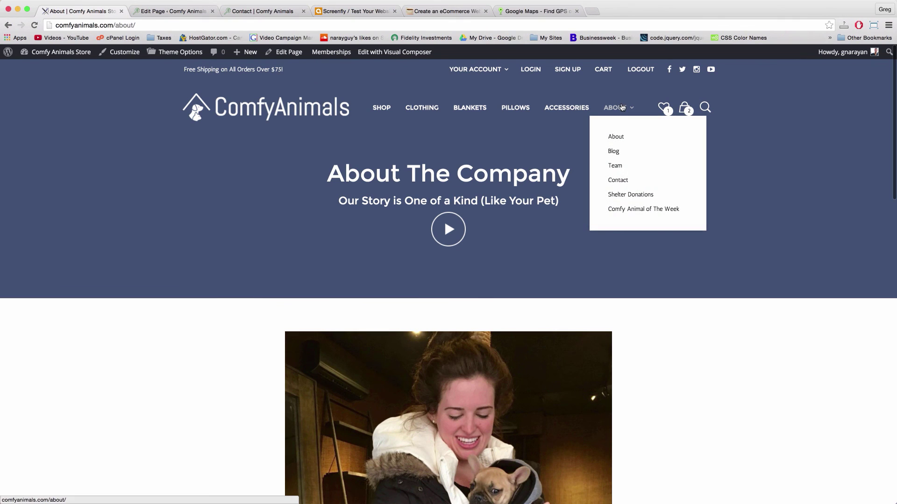
# Go to the live Contact page from the About submenu and open it with Edit Page
pyautogui.click(623, 183)
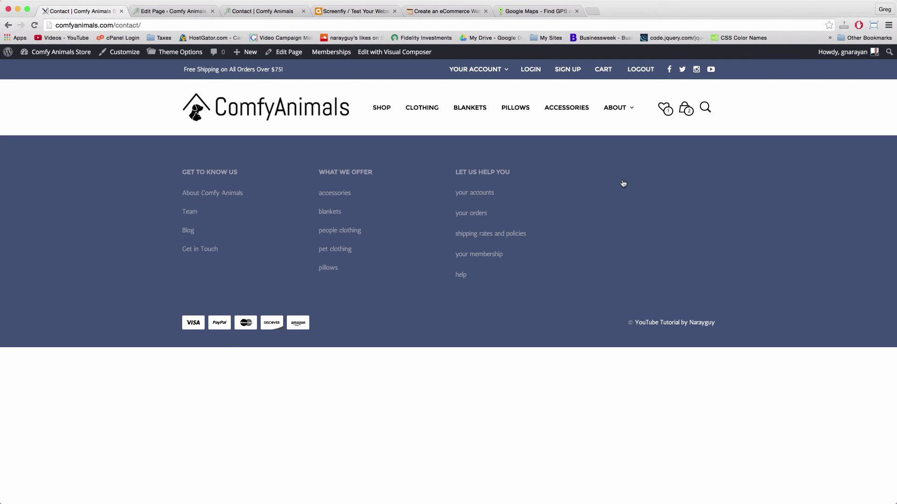
pyautogui.click(289, 55)
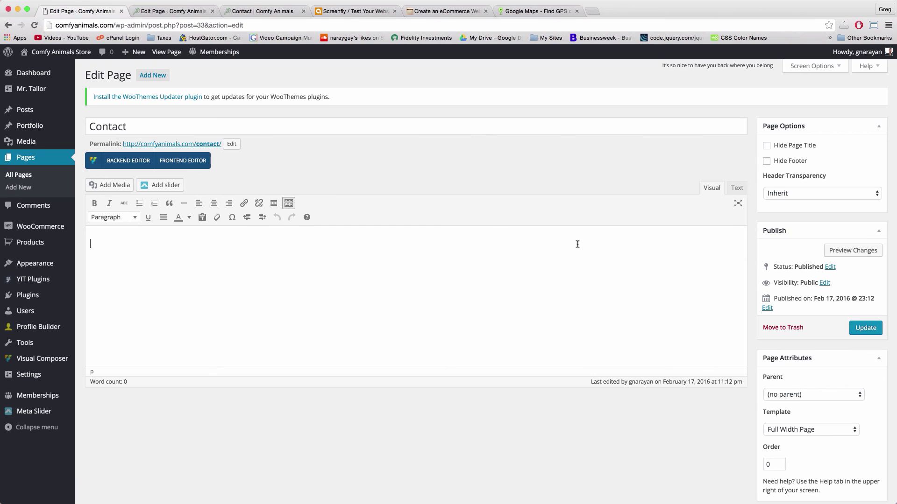
# Check Hide Page Title, set Header Transparency to Light, and switch to the Visual Composer Backend Editor
pyautogui.click(773, 147)
pyautogui.click(815, 193)
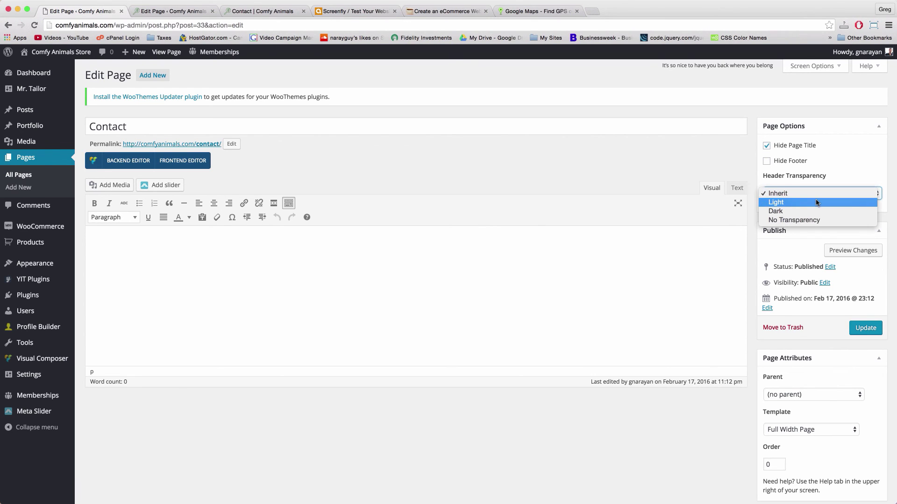
pyautogui.click(816, 203)
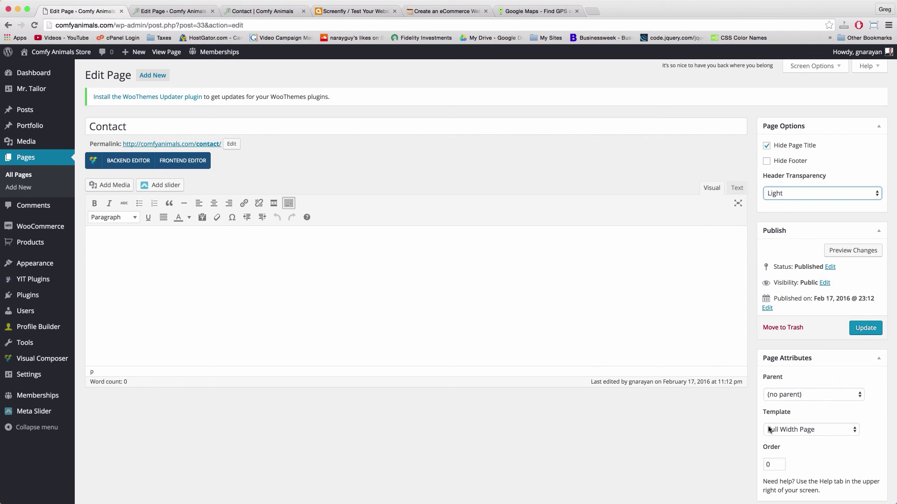
pyautogui.click(616, 274)
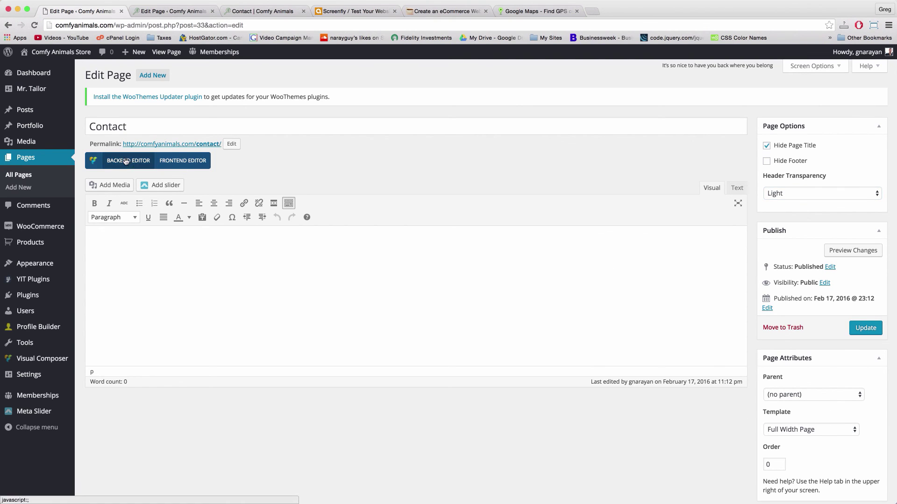
pyautogui.click(126, 161)
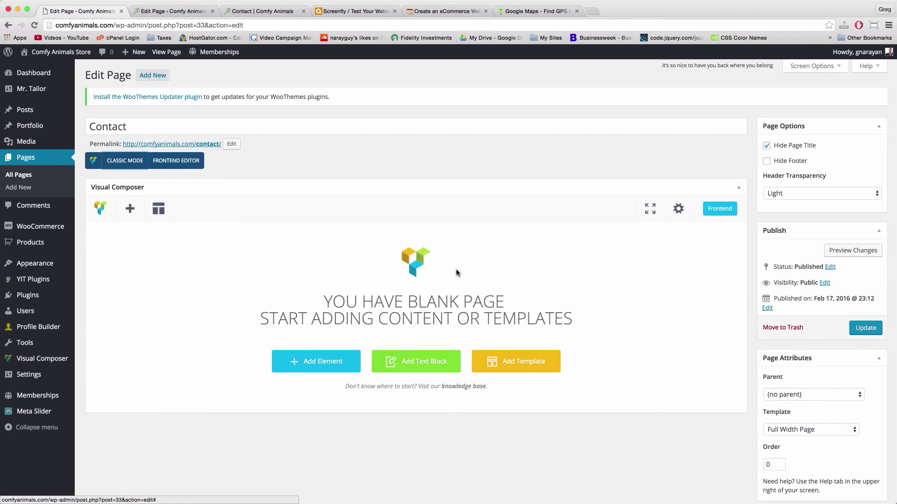
# Insert an empty Row element into the Contact page layout and open its element list
pyautogui.click(331, 362)
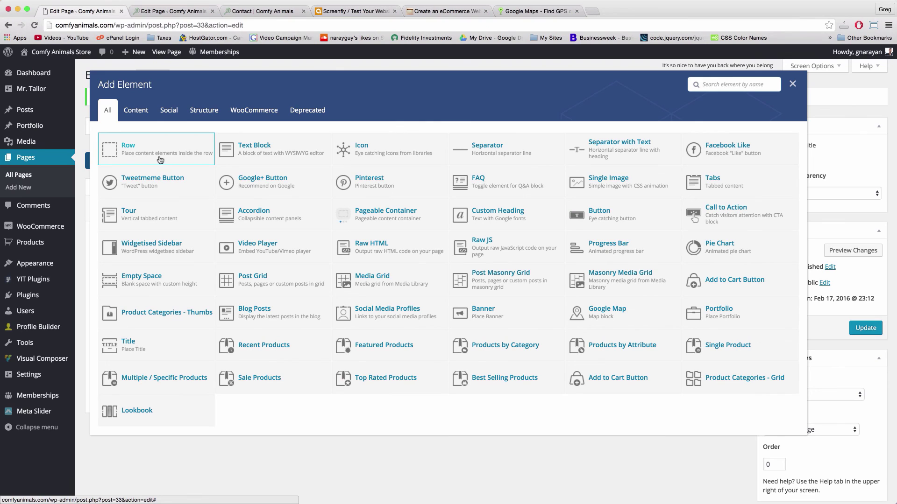
pyautogui.click(147, 148)
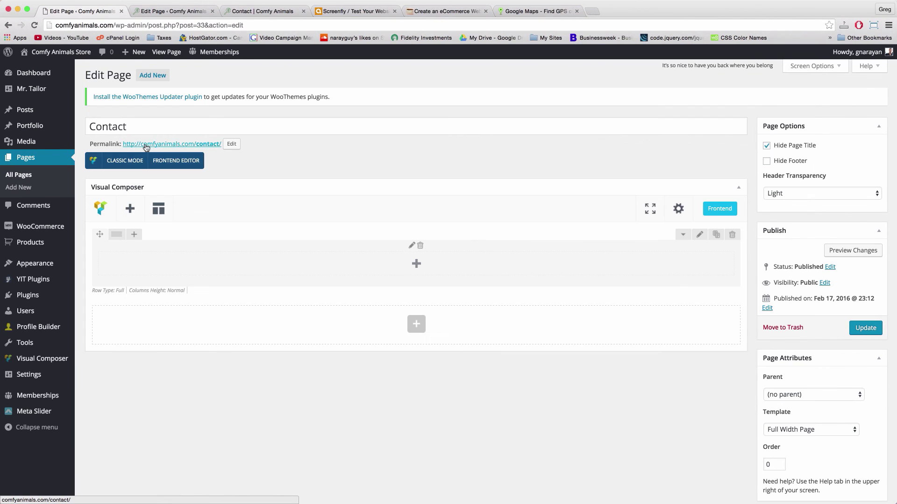
pyautogui.click(416, 265)
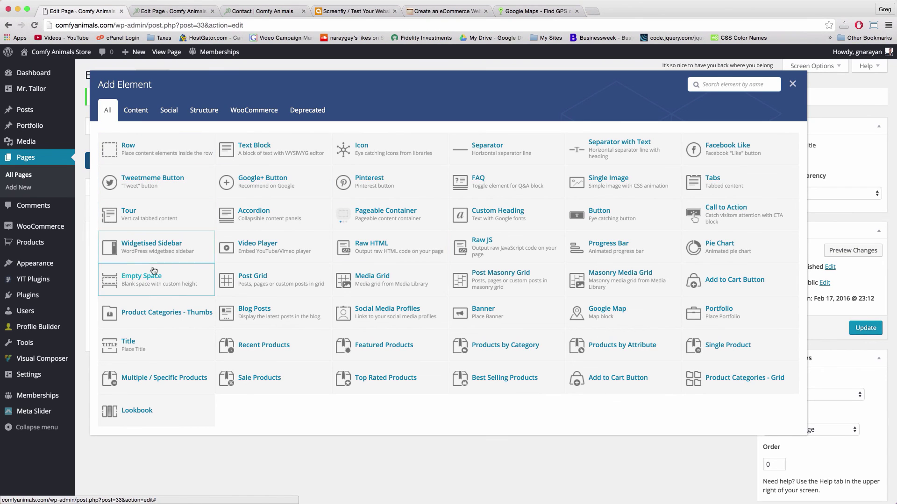
# Add a Title element reading 'Get in Touch' in Secondary Font
pyautogui.click(161, 347)
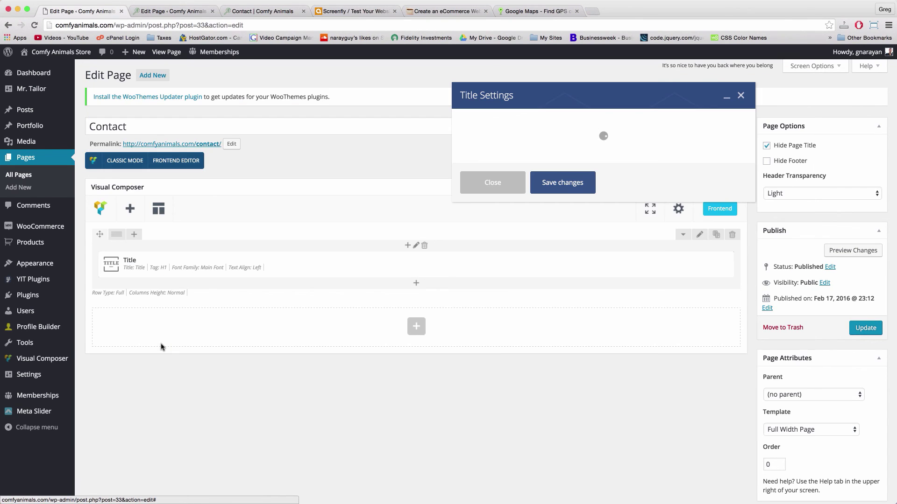
pyautogui.doubleClick(465, 167)
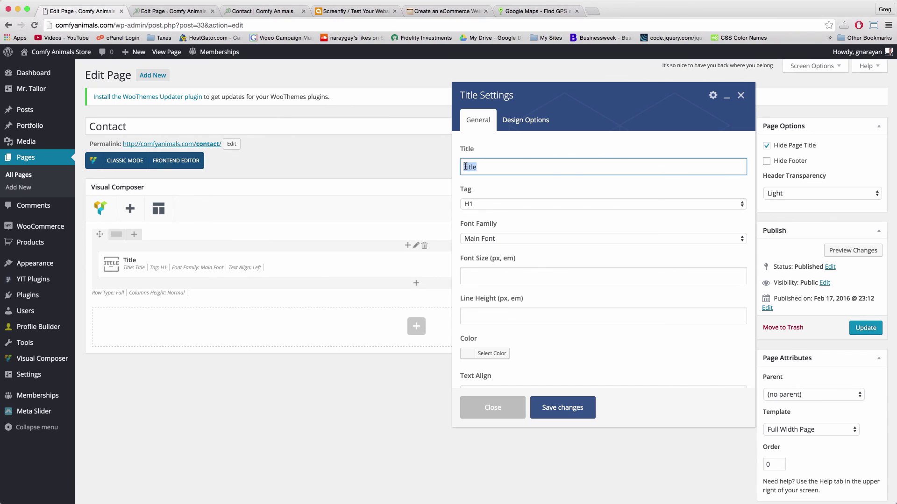
pyautogui.write('G')
pyautogui.click(486, 243)
pyautogui.click(491, 249)
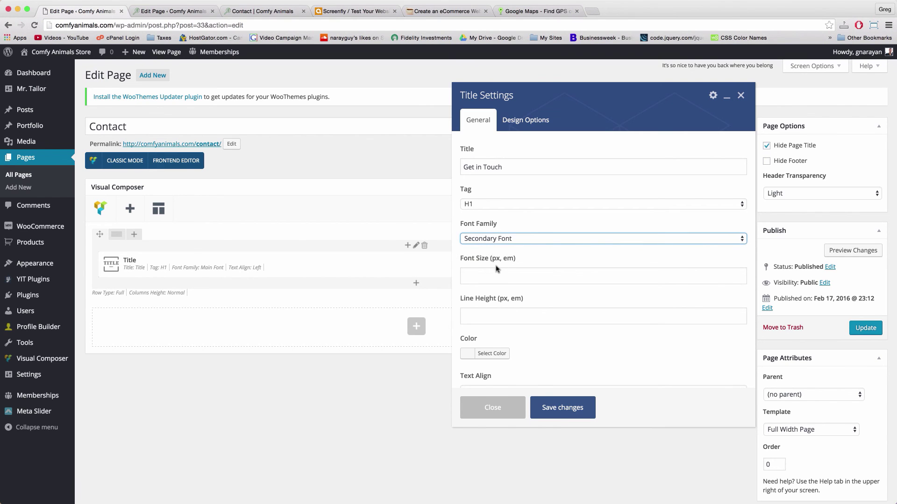
# Colour the Get in Touch title white #ffffff, center-align it, and save the settings
pyautogui.scroll(-5, 496, 269)
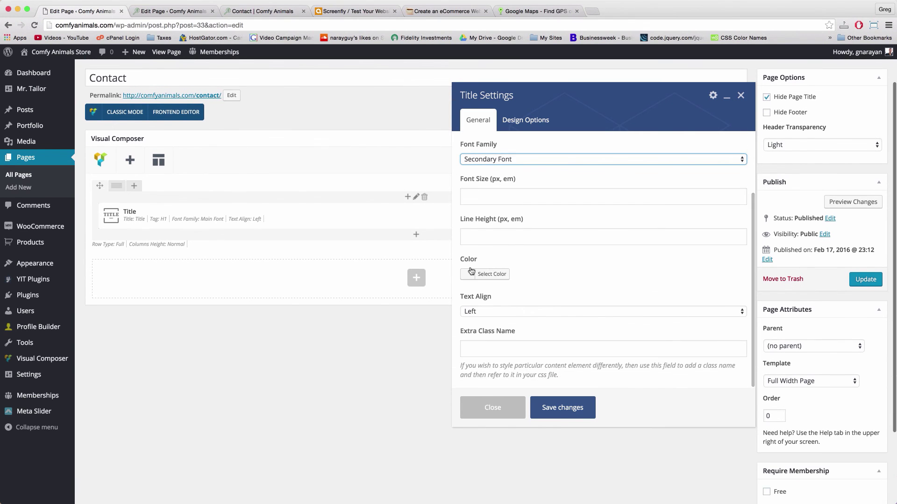
pyautogui.click(481, 274)
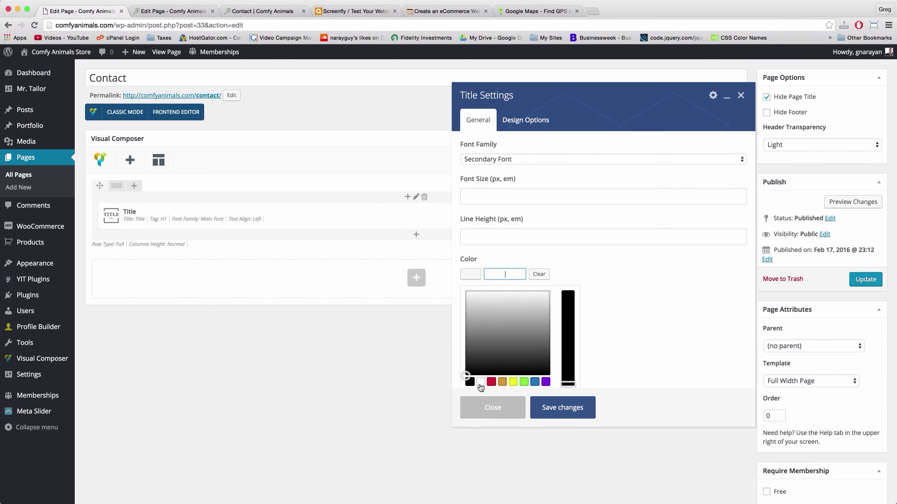
pyautogui.click(480, 385)
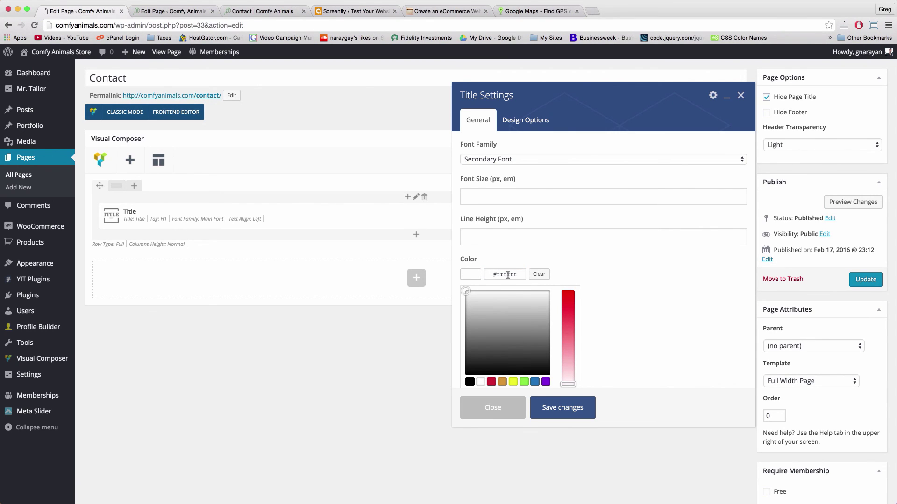
pyautogui.click(616, 313)
pyautogui.scroll(-2, 607, 312)
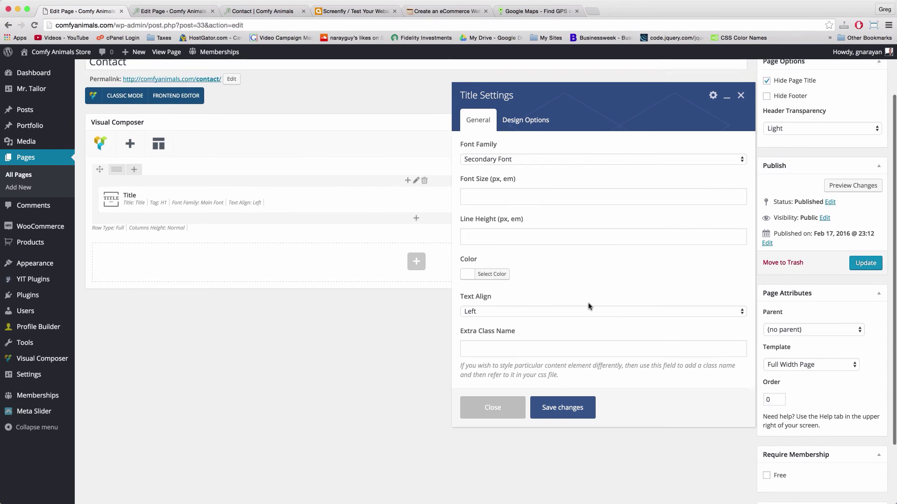
pyautogui.click(513, 311)
pyautogui.click(488, 321)
pyautogui.click(560, 408)
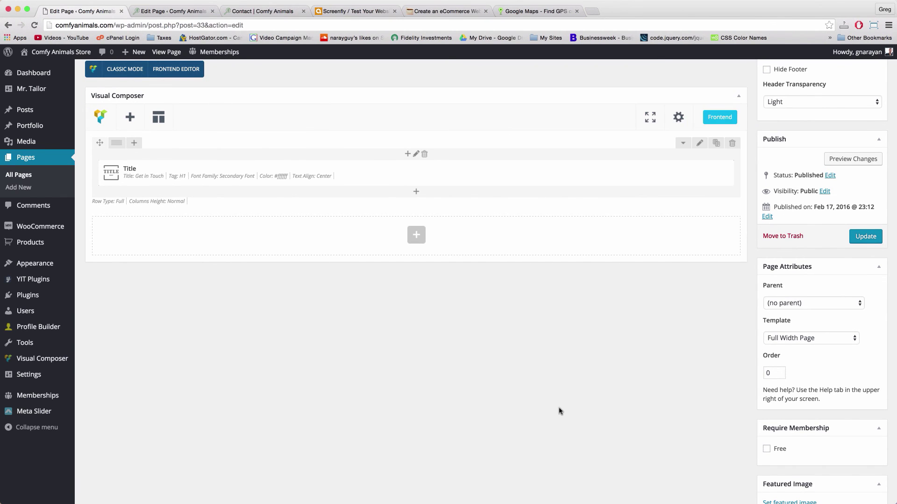
pyautogui.scroll(4, 486, 401)
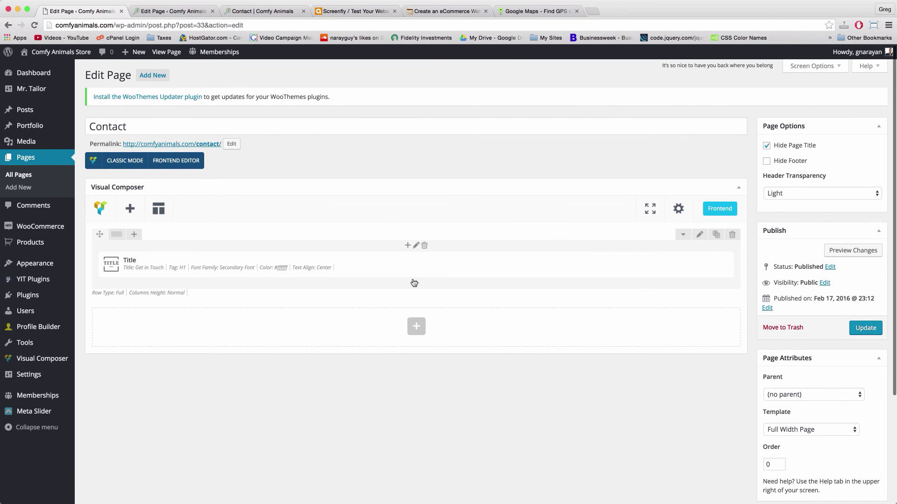
pyautogui.click(417, 283)
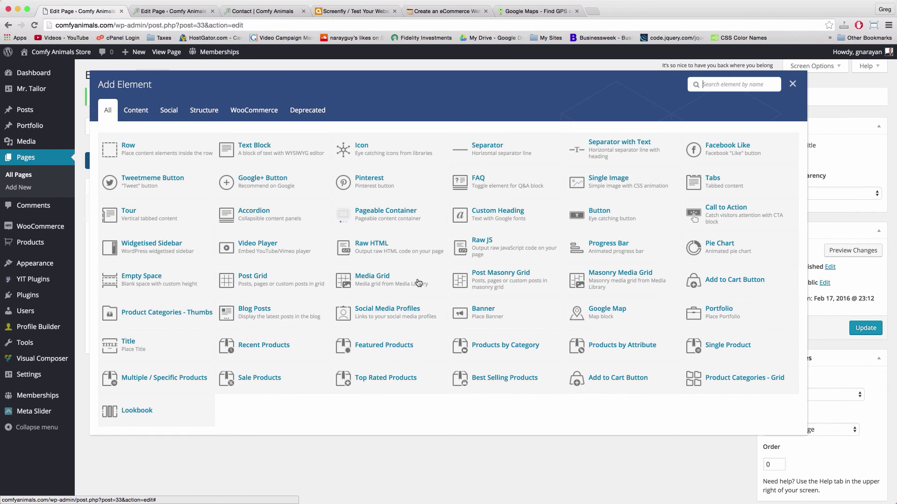
# Add a second Title reading 'We're happy to give you animal advice and talk comfort, right meow.' as H4 in Secondary Font
pyautogui.click(136, 343)
pyautogui.doubleClick(472, 167)
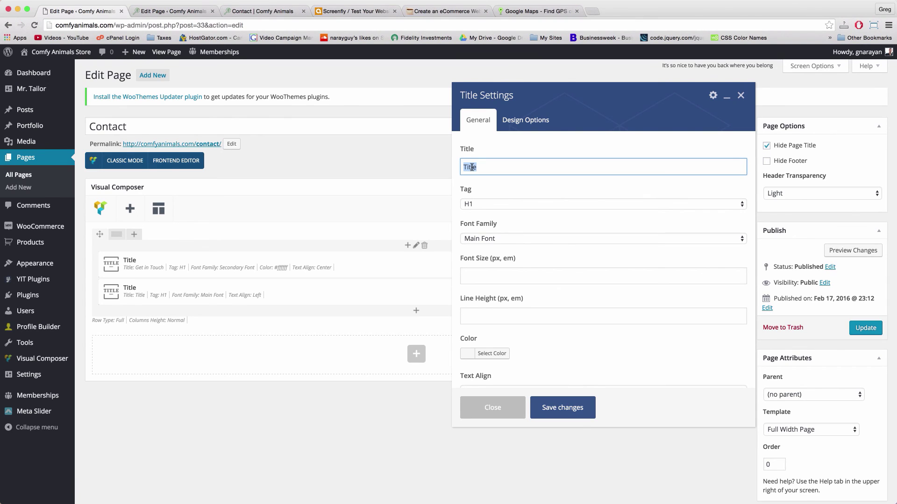
pyautogui.write('We')
pyautogui.write("'re happy")
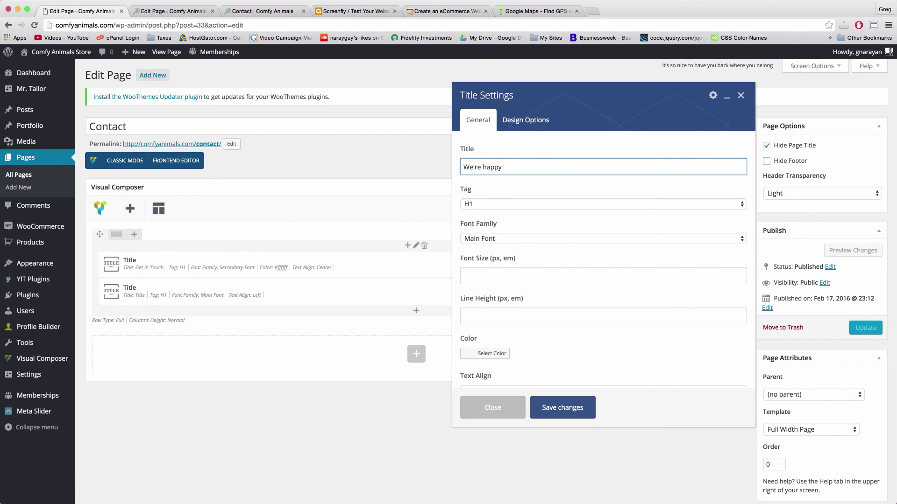
pyautogui.write(' to give you animal advice and talk comfort, right meow.')
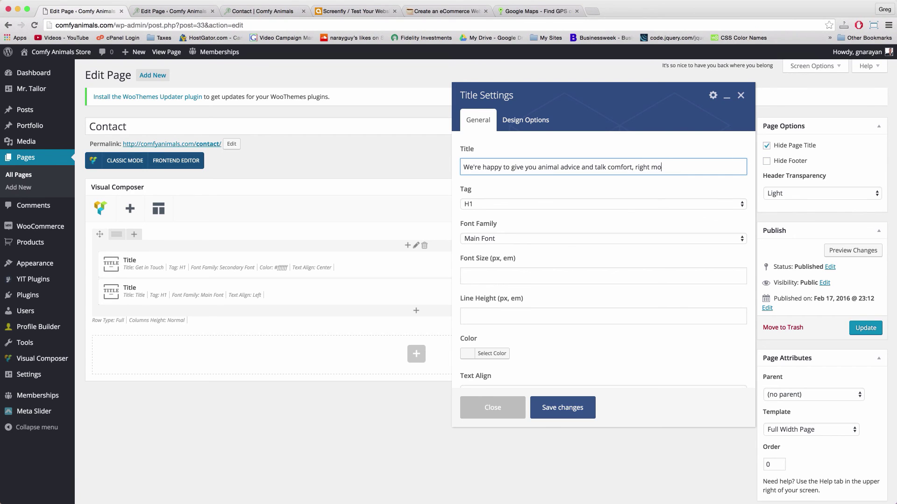
pyautogui.click(555, 205)
pyautogui.click(524, 232)
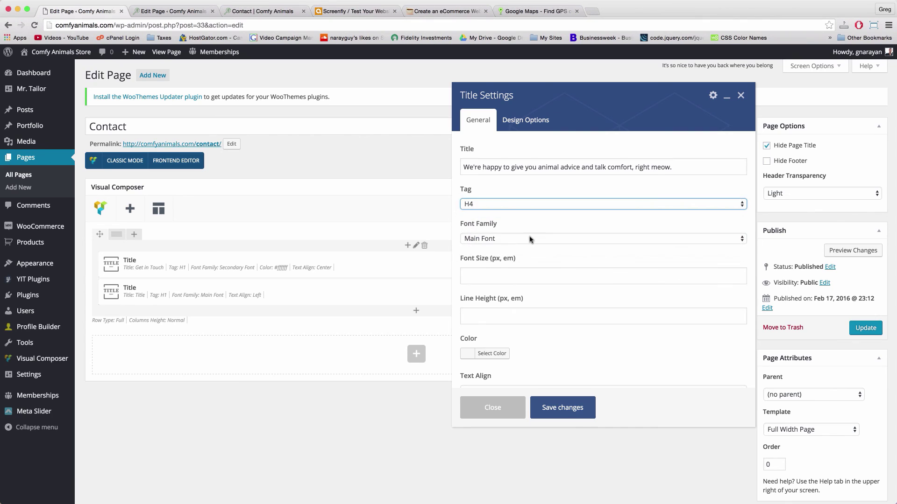
pyautogui.click(495, 241)
pyautogui.click(496, 249)
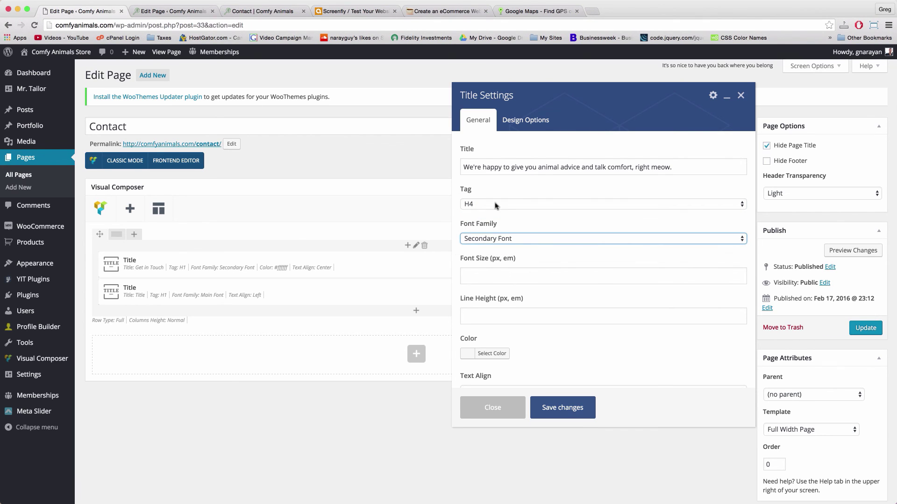
# Colour the subtitle white #ffffff, center-align it, and save its settings
pyautogui.scroll(-4, 511, 306)
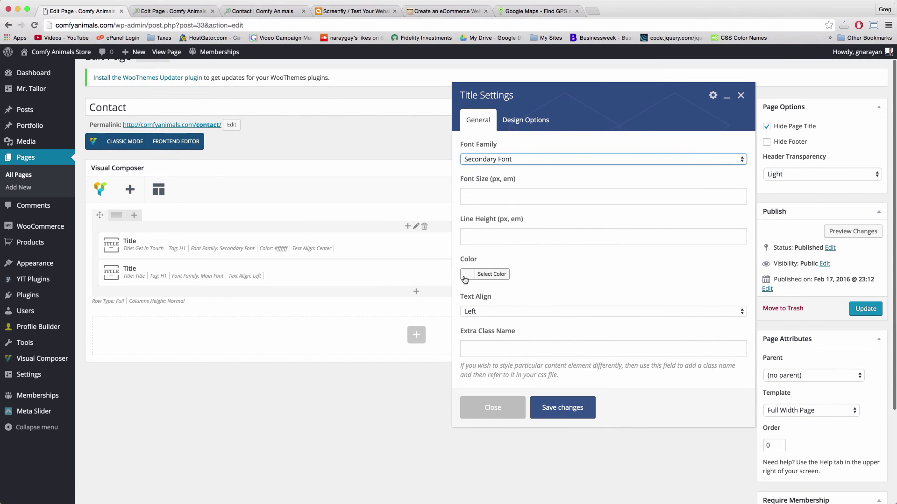
pyautogui.click(464, 280)
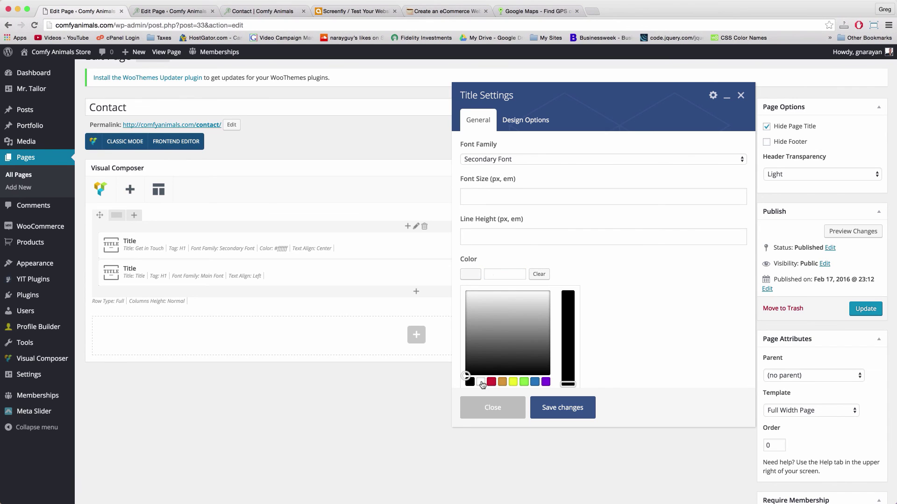
pyautogui.click(567, 355)
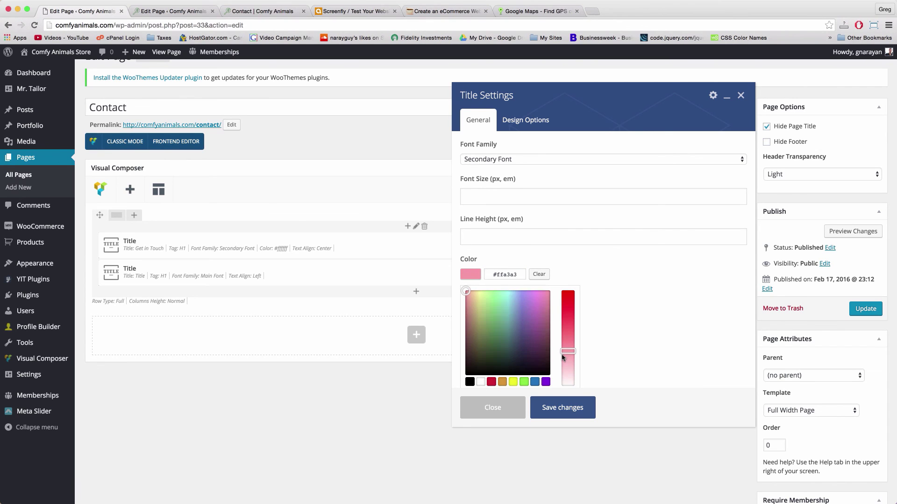
pyautogui.click(480, 381)
pyautogui.click(613, 336)
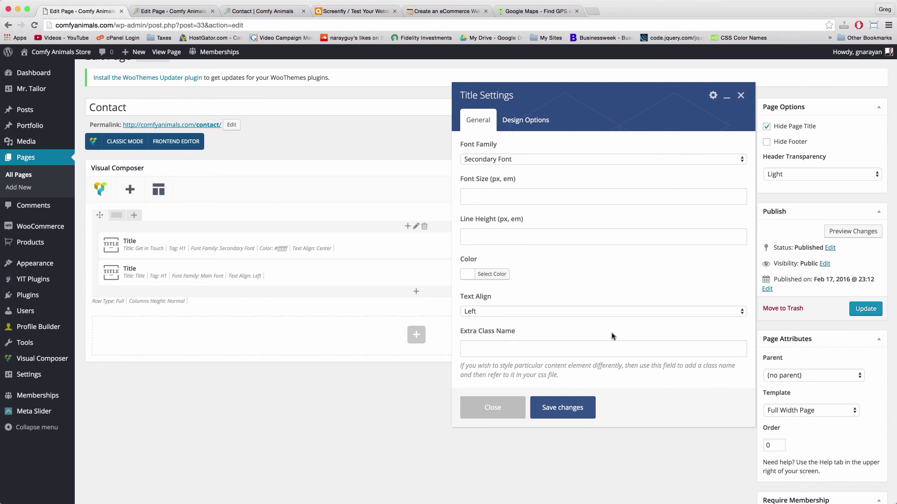
pyautogui.click(527, 313)
pyautogui.click(509, 320)
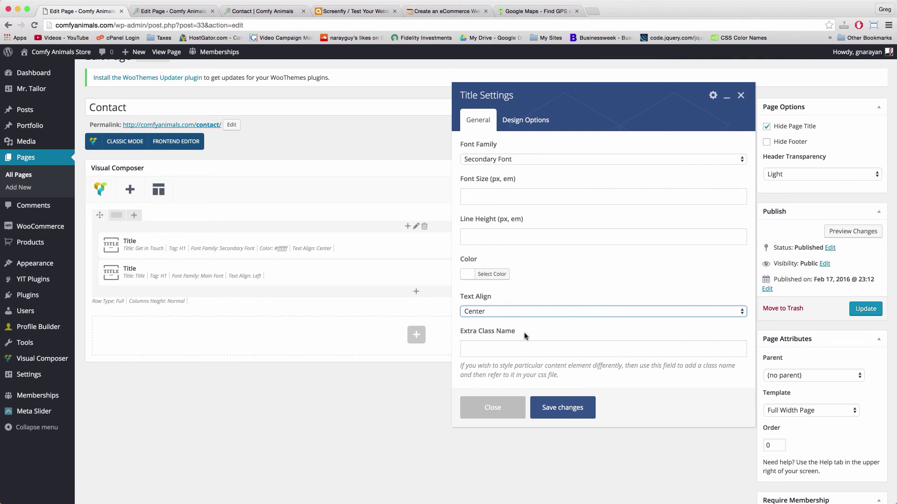
pyautogui.scroll(4, 509, 322)
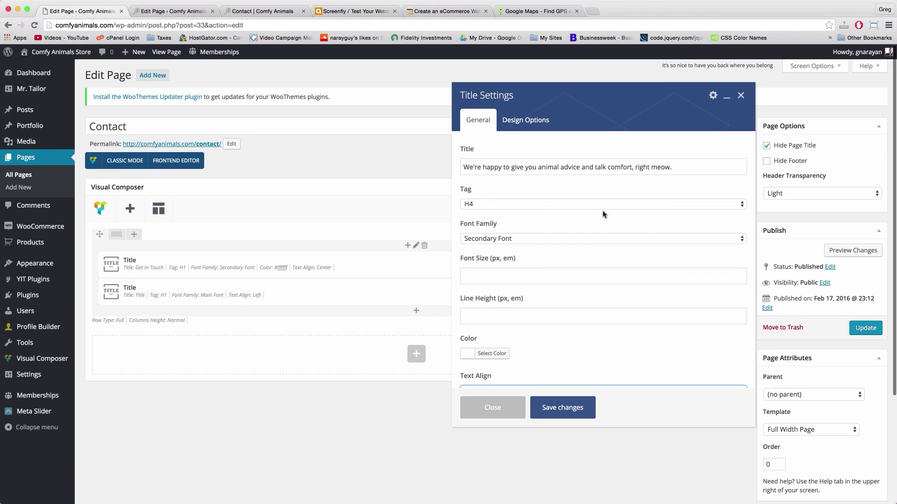
pyautogui.click(577, 406)
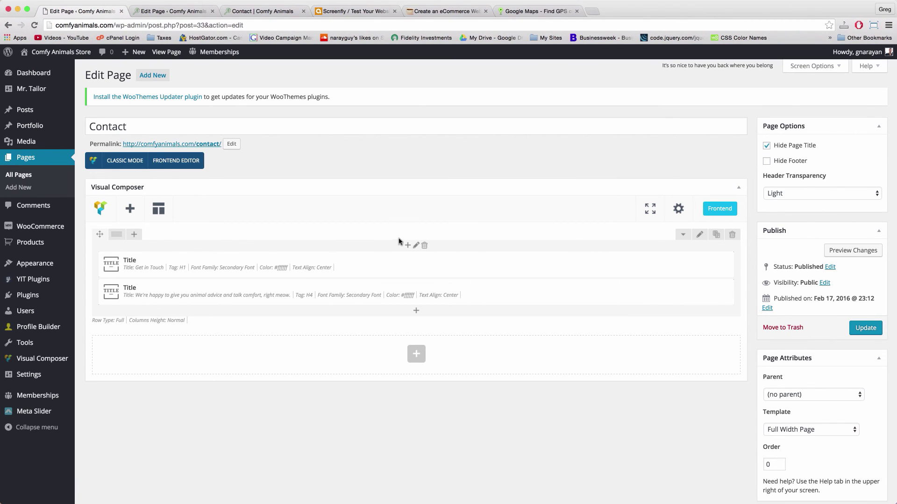
pyautogui.click(416, 246)
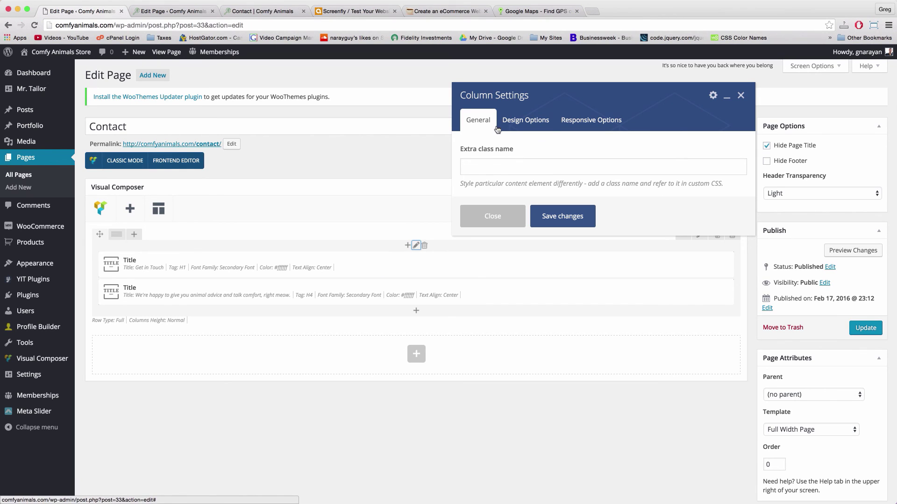
# Set a 10% top margin in the titles column's Design Options and save it
pyautogui.click(528, 121)
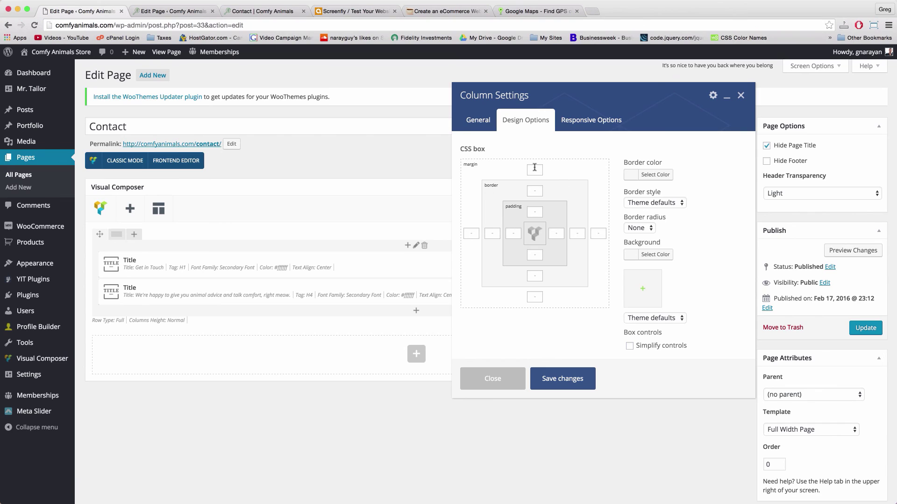
pyautogui.click(529, 300)
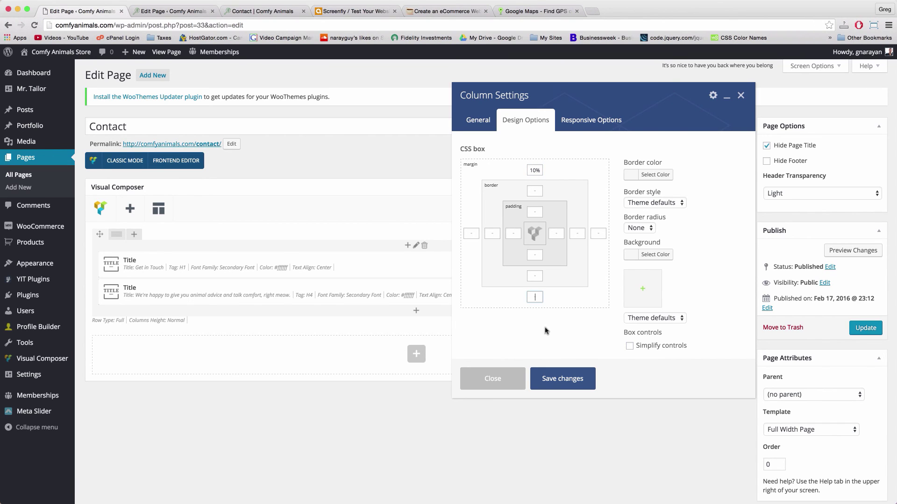
pyautogui.click(530, 297)
pyautogui.click(563, 380)
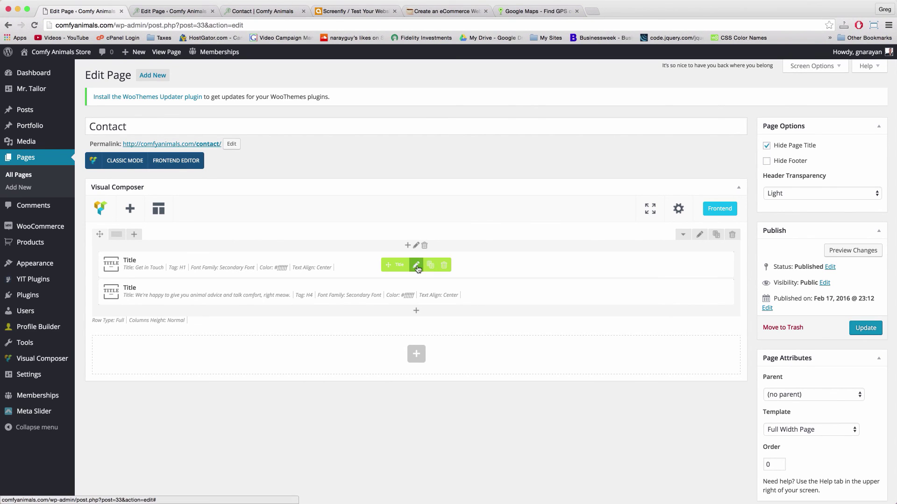
pyautogui.click(700, 235)
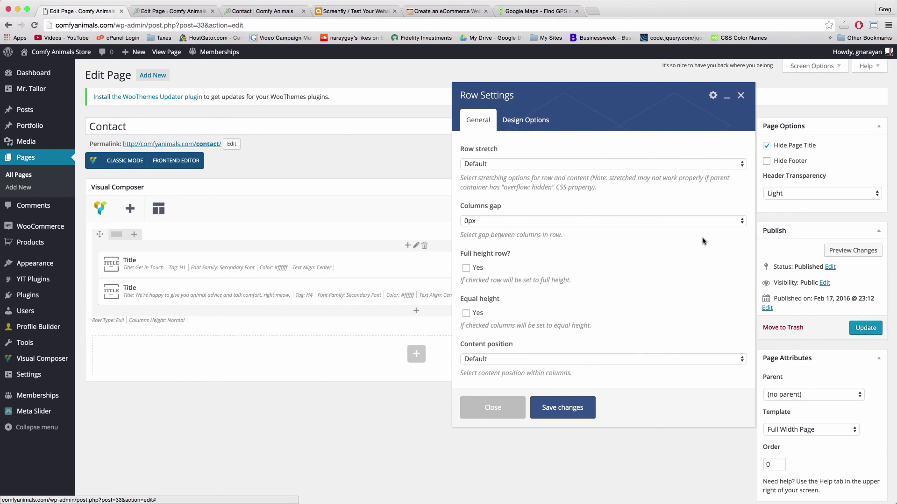
# Copy the dark blue code #3e5372 from the notes page's Sitewide Colors list
pyautogui.click(449, 16)
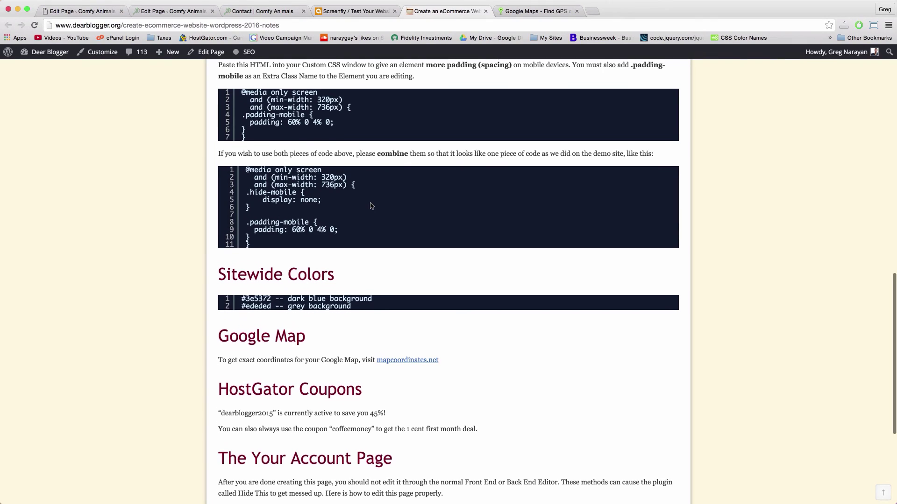
pyautogui.scroll(15, 371, 206)
pyautogui.scroll(-3, 370, 203)
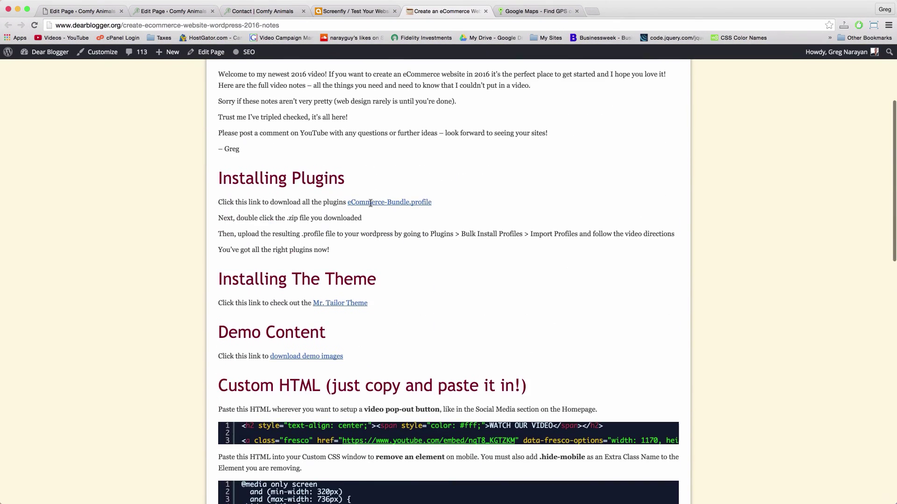
pyautogui.scroll(-20, 371, 203)
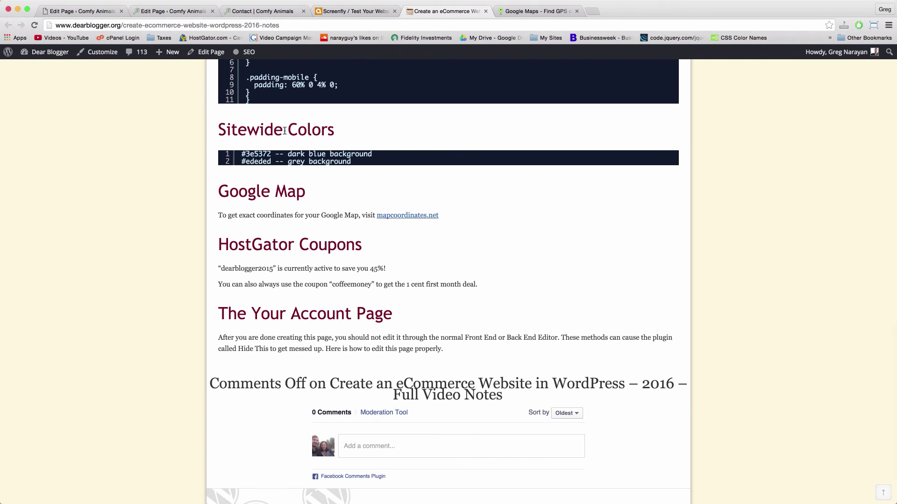
pyautogui.moveTo(269, 152); pyautogui.dragTo(245, 151)
pyautogui.rightClick(252, 154)
pyautogui.click(268, 171)
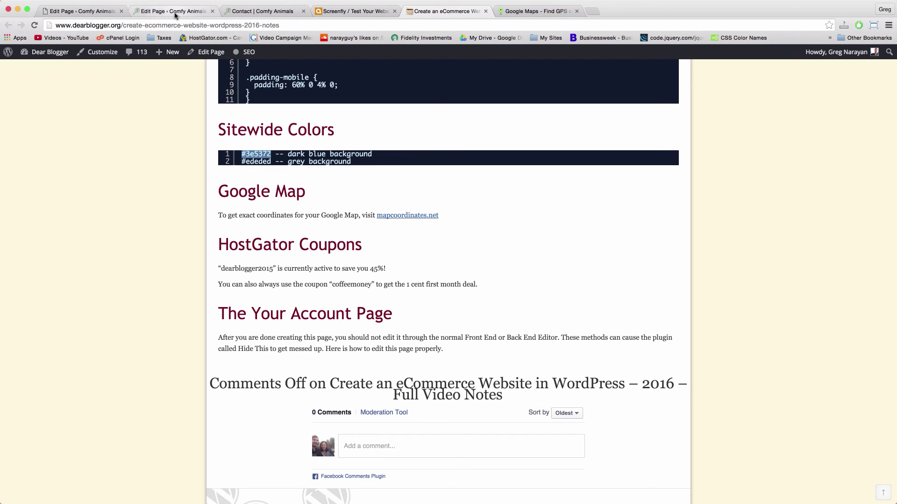
# Paste #3e5372 as the header row's Design Options background colour and save it
pyautogui.click(80, 11)
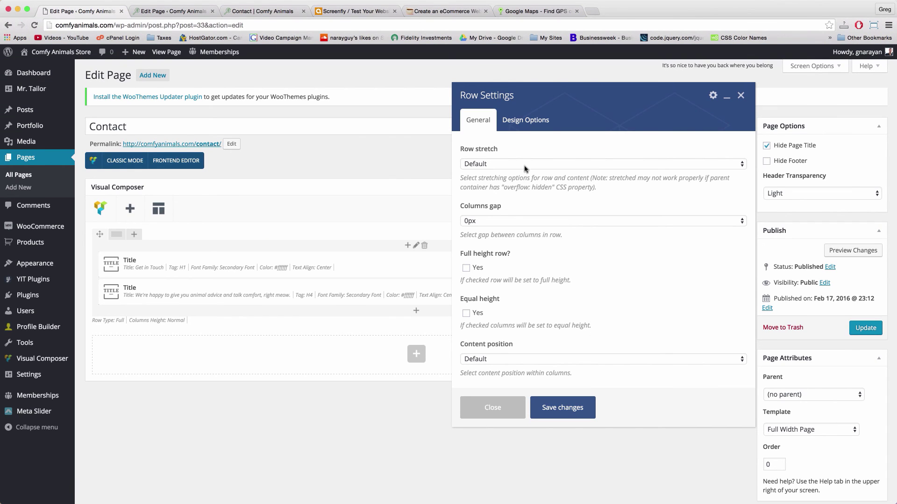
pyautogui.click(522, 126)
pyautogui.click(669, 255)
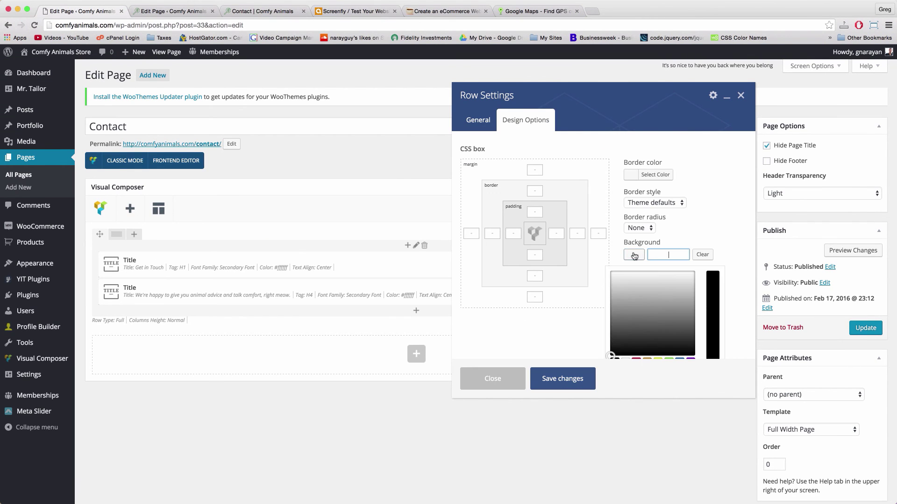
pyautogui.rightClick(667, 256)
pyautogui.click(684, 298)
pyautogui.click(721, 206)
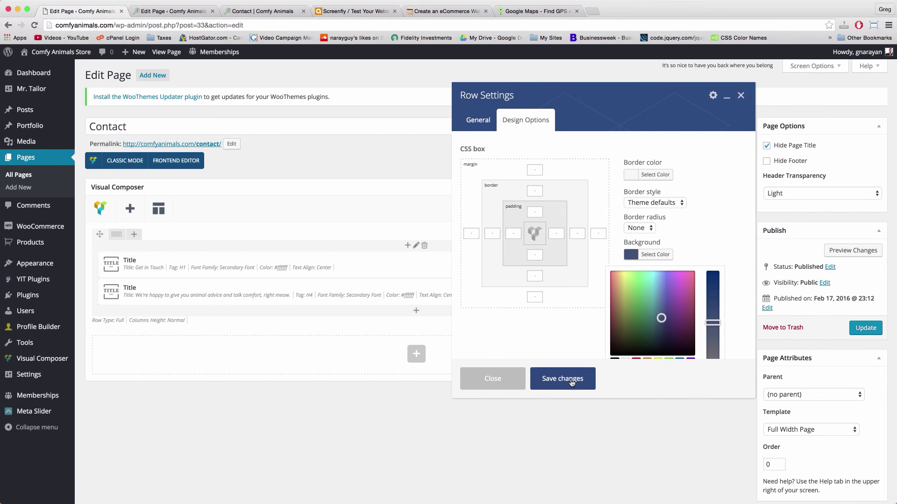
pyautogui.click(571, 382)
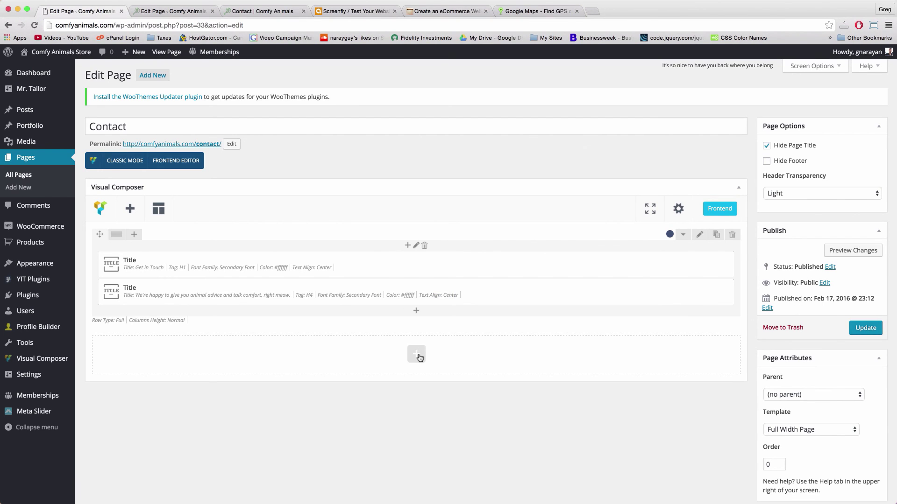
pyautogui.click(417, 355)
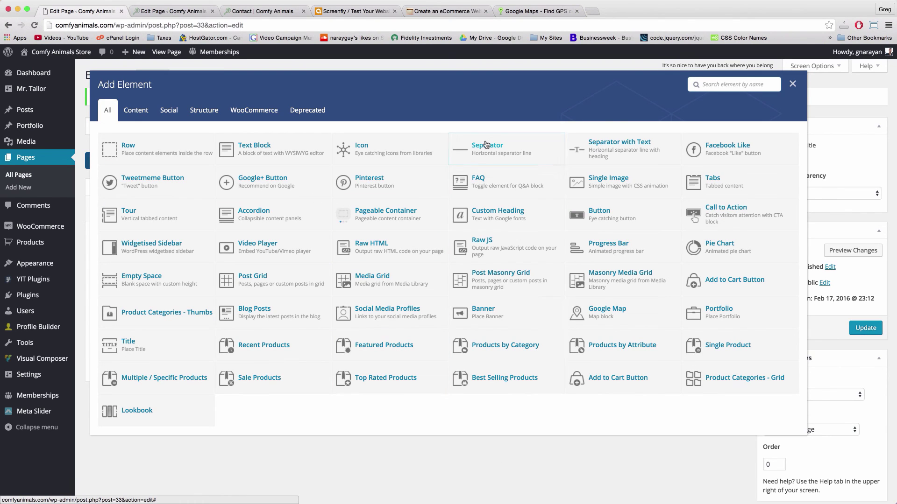
# Insert a Text Block with its default lorem ipsum paragraph into the new row and save it
pyautogui.click(279, 150)
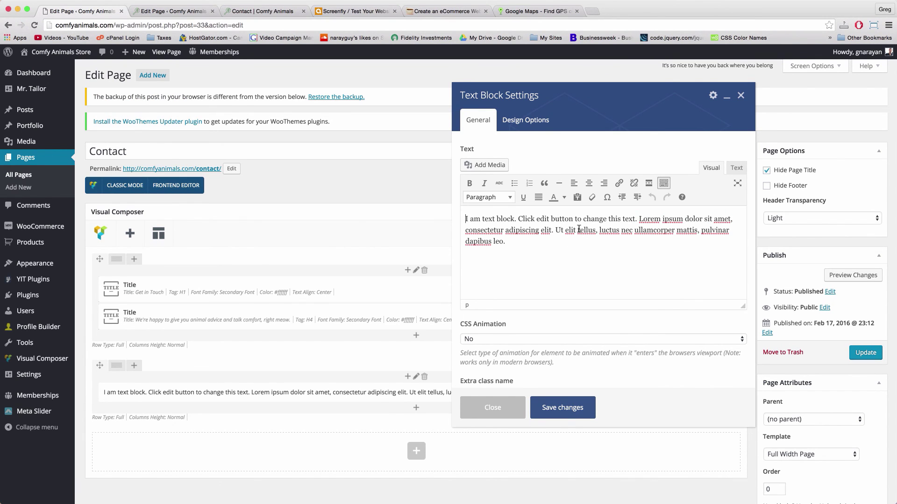
pyautogui.click(578, 244)
pyautogui.click(544, 414)
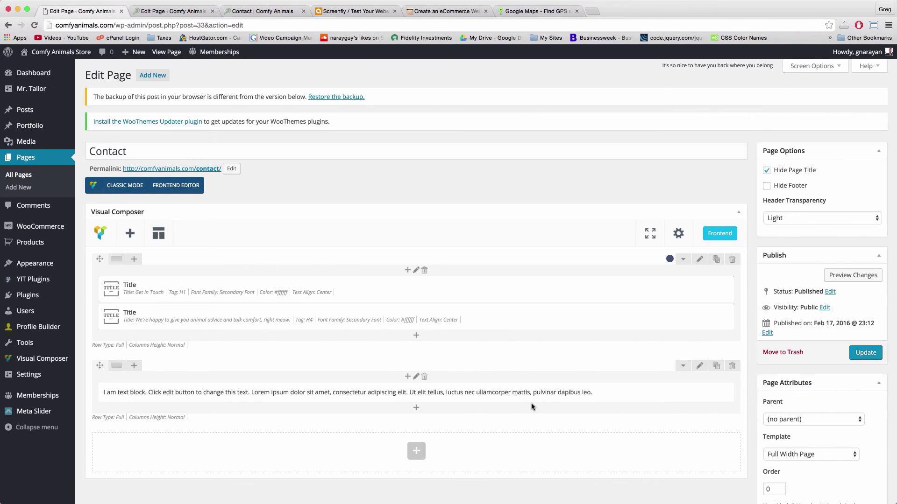
pyautogui.scroll(-4, 440, 371)
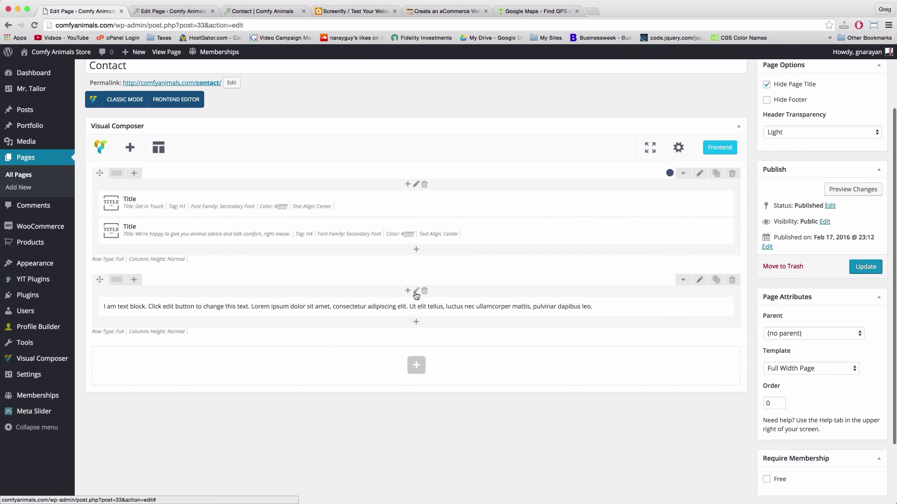
pyautogui.click(415, 291)
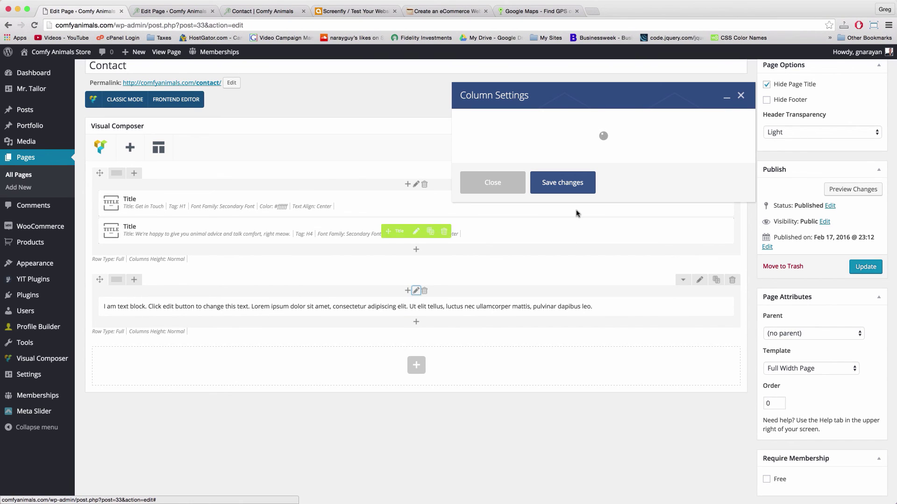
pyautogui.click(523, 132)
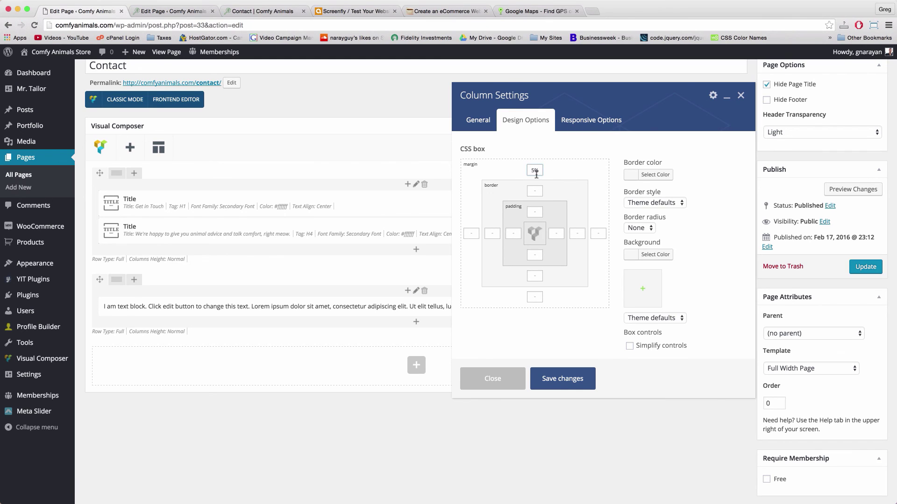
pyautogui.click(553, 388)
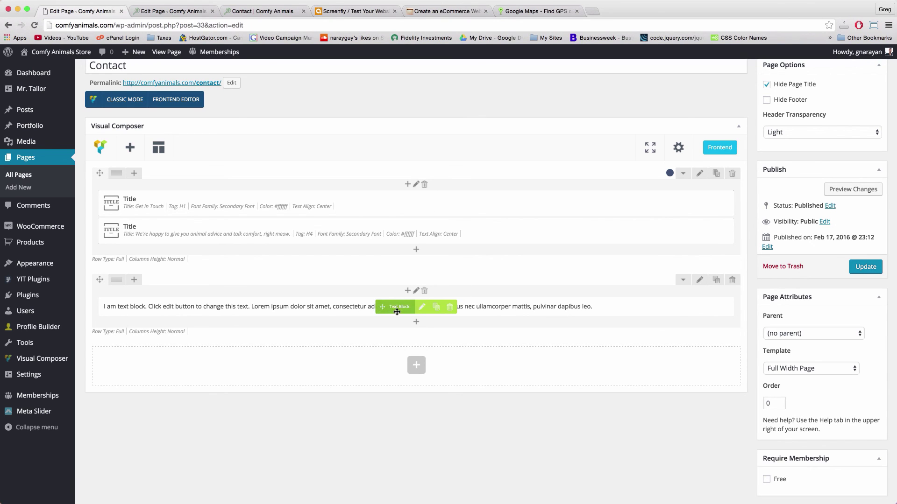
# Insert a Title element below the text block reading 'Submit a message through our form and we'll get back to you in about an hour.'
pyautogui.click(416, 323)
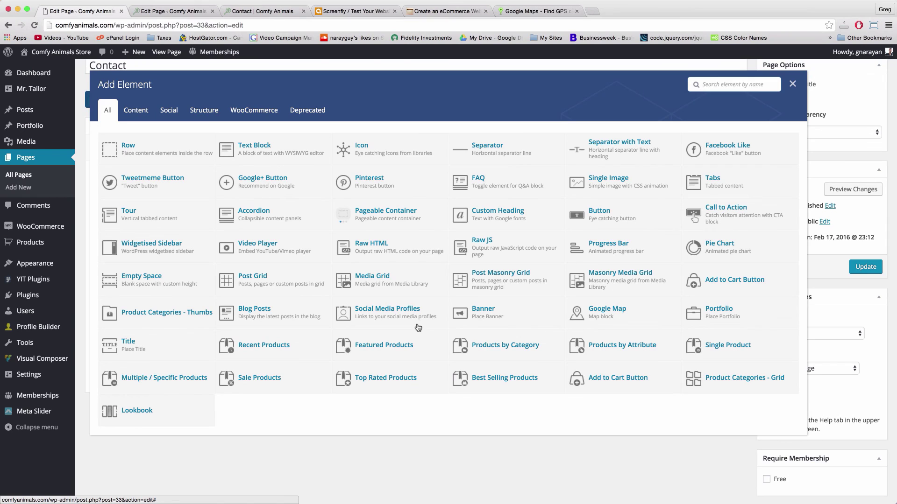
pyautogui.click(159, 350)
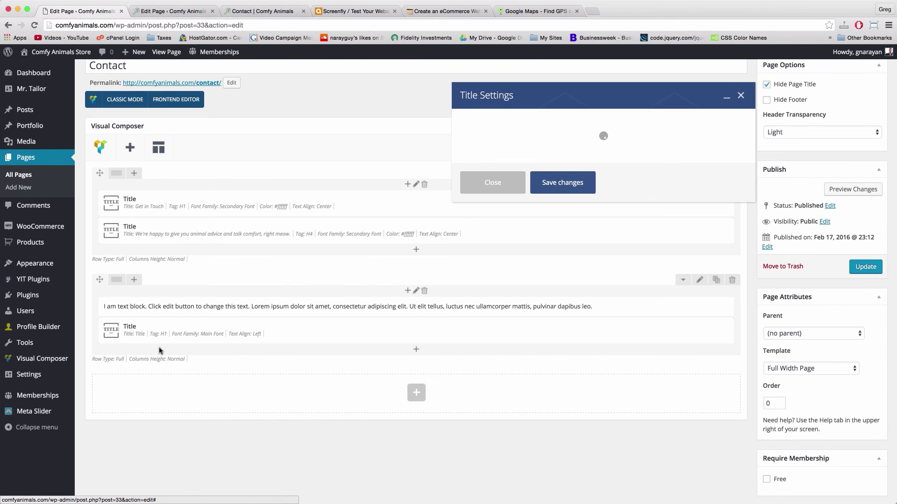
pyautogui.doubleClick(471, 168)
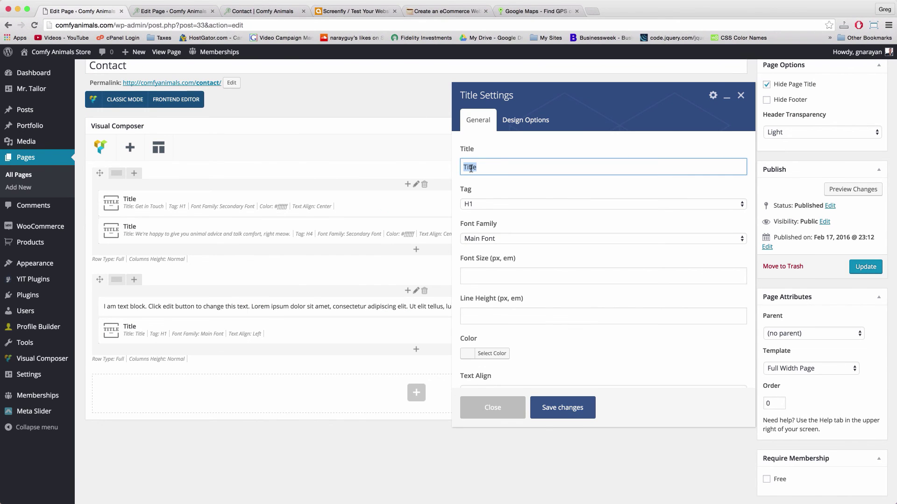
pyautogui.write("Submit a message through our form and we'll get ba")
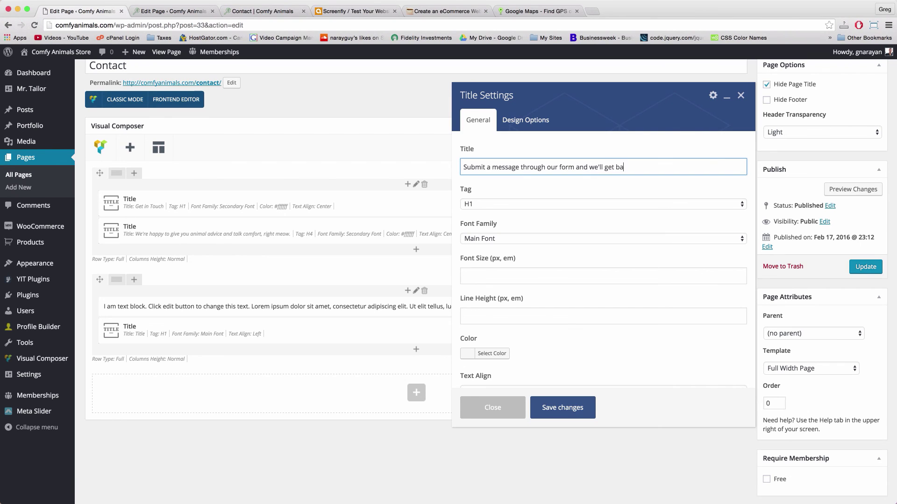
pyautogui.write('ck to you in about an hour.')
# Make the title an H2 heading in Secondary Font
pyautogui.click(495, 208)
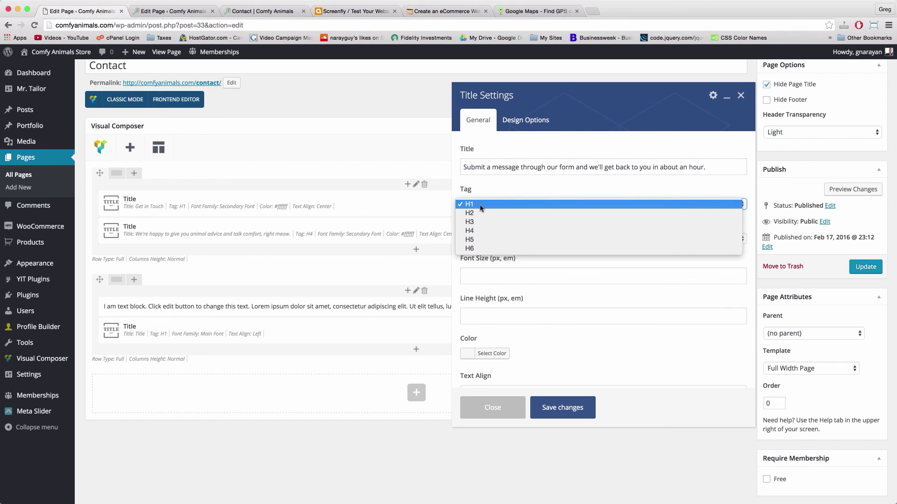
pyautogui.click(495, 214)
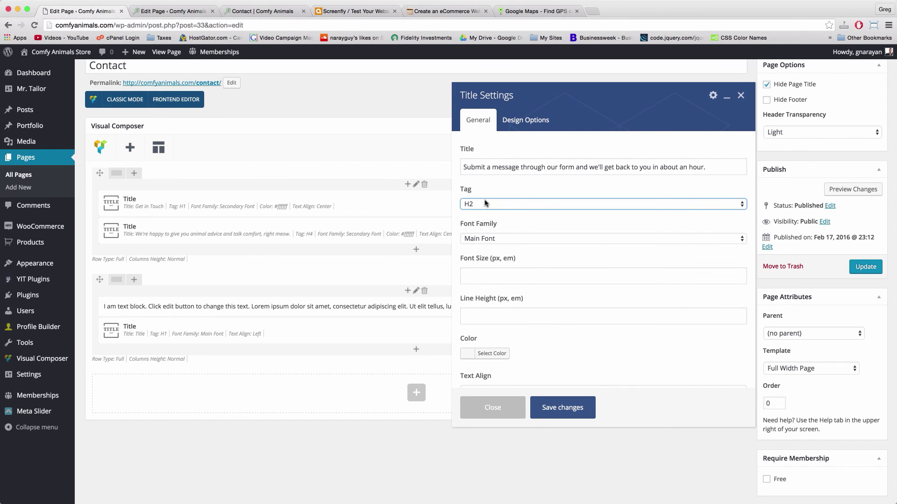
pyautogui.click(500, 239)
pyautogui.click(498, 248)
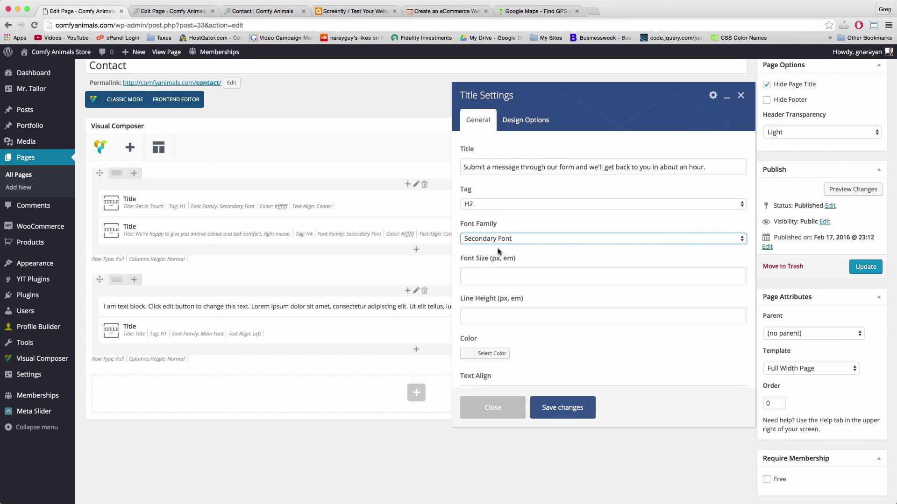
pyautogui.scroll(-5, 468, 354)
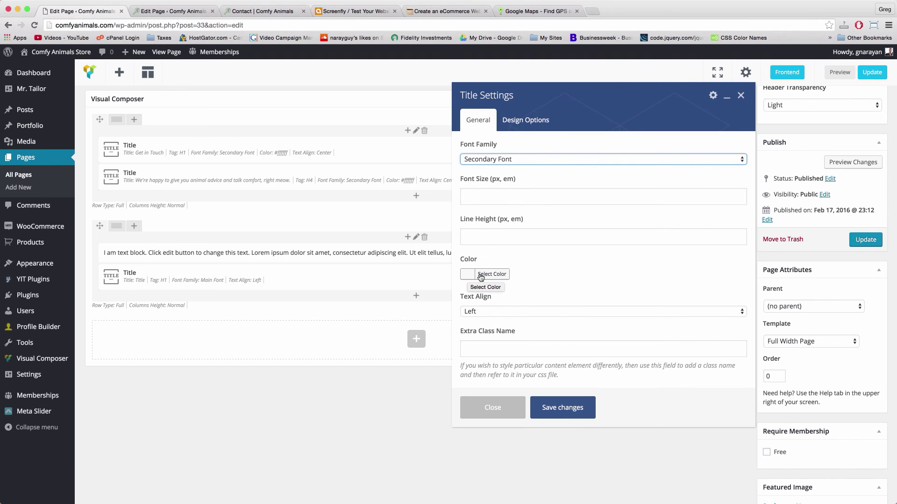
# Color the title #3e5372, center-align it, and save the element
pyautogui.click(479, 275)
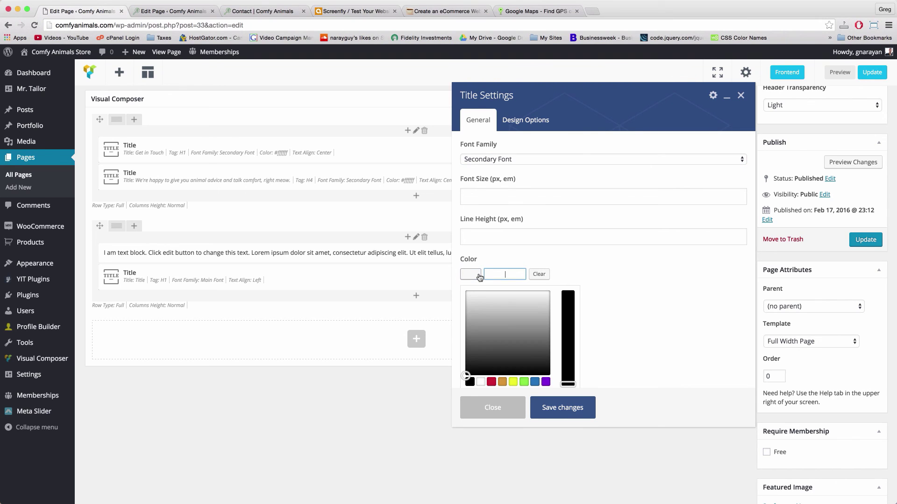
pyautogui.rightClick(508, 273)
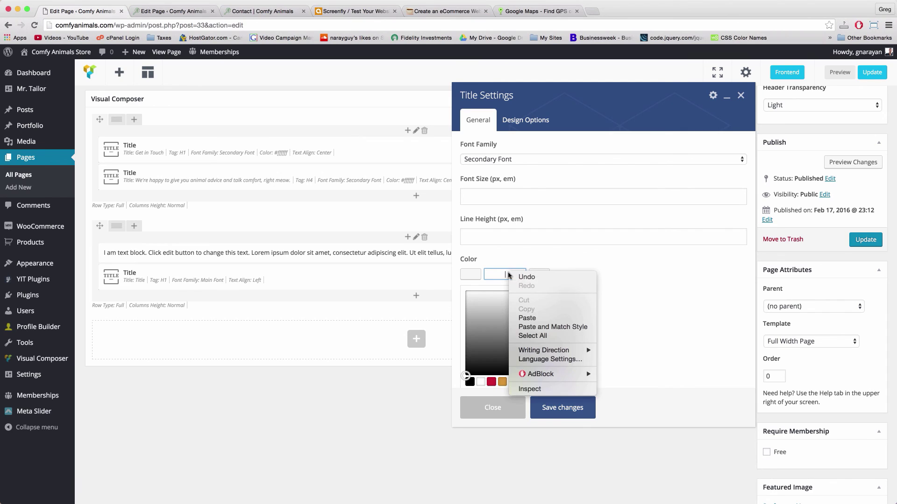
pyautogui.click(521, 316)
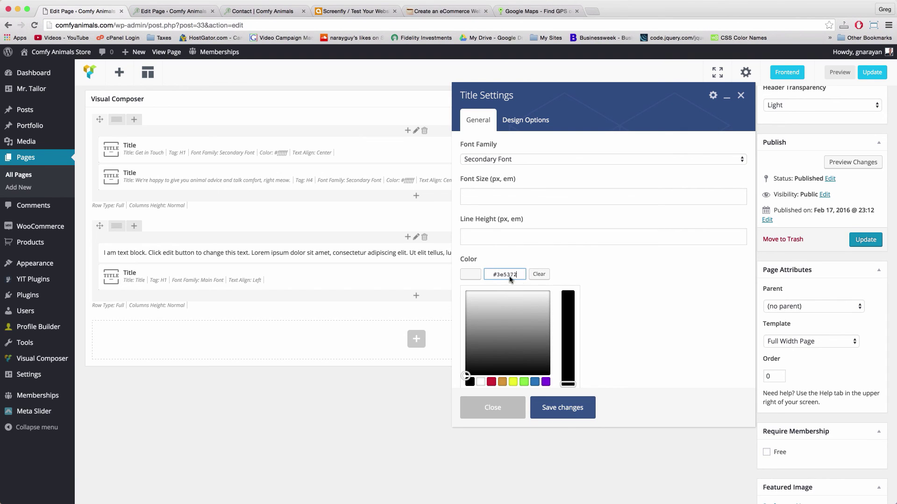
pyautogui.click(607, 320)
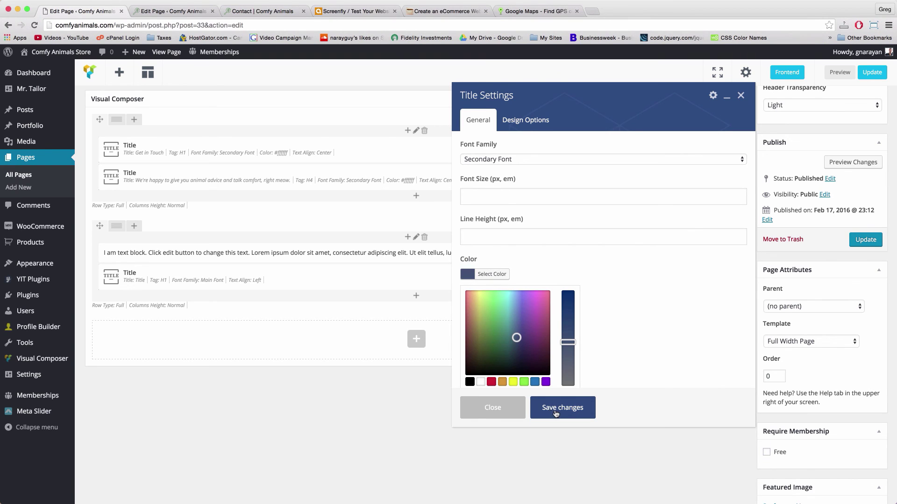
pyautogui.scroll(-5, 624, 303)
pyautogui.click(613, 254)
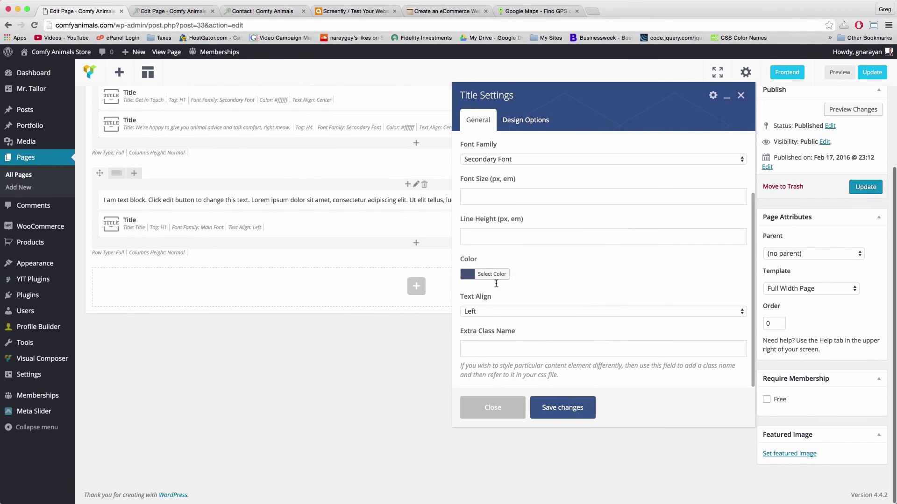
pyautogui.click(499, 311)
pyautogui.click(485, 321)
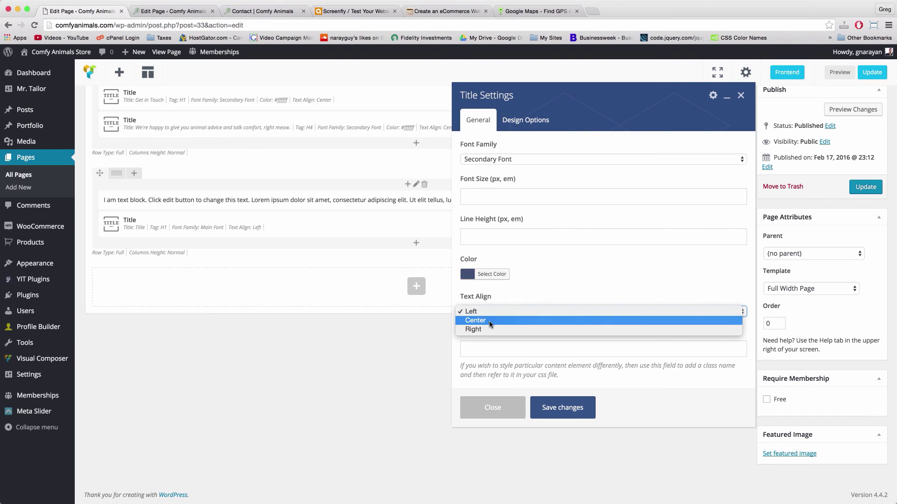
pyautogui.click(556, 409)
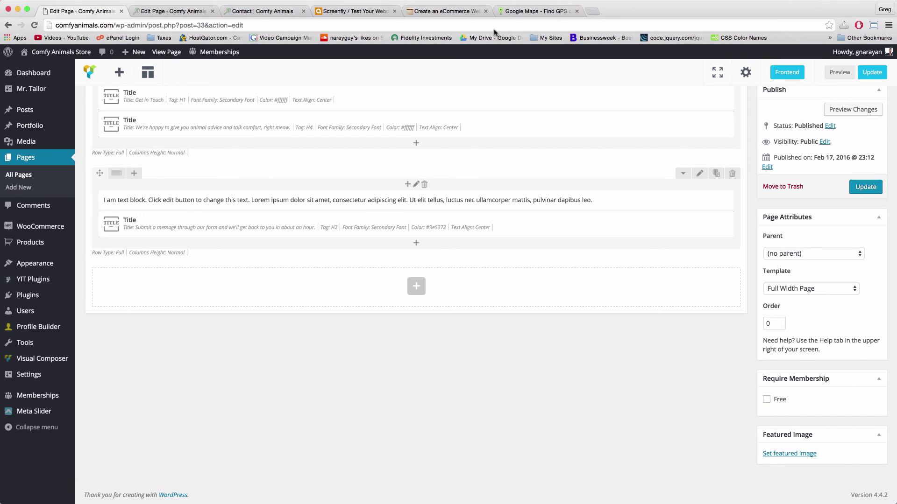
# Open Google Drive's My Drive from the bookmarks bar in a new browser tab
pyautogui.click(592, 12)
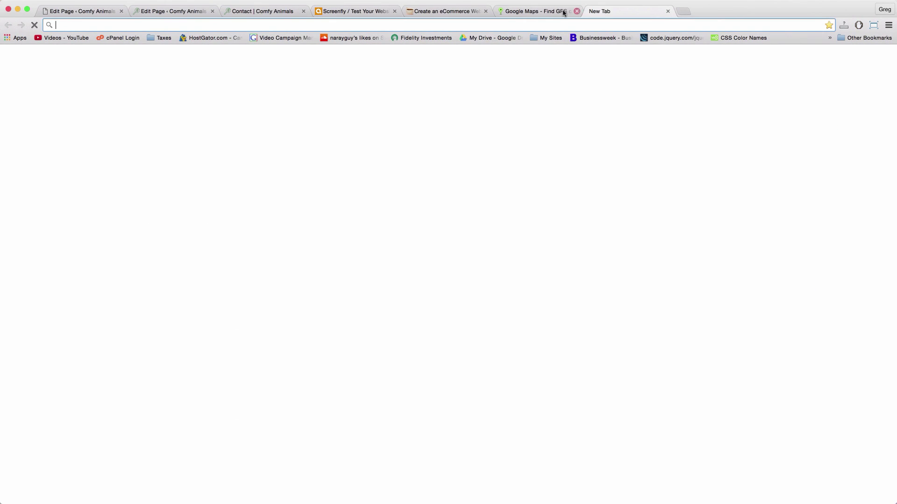
pyautogui.click(483, 38)
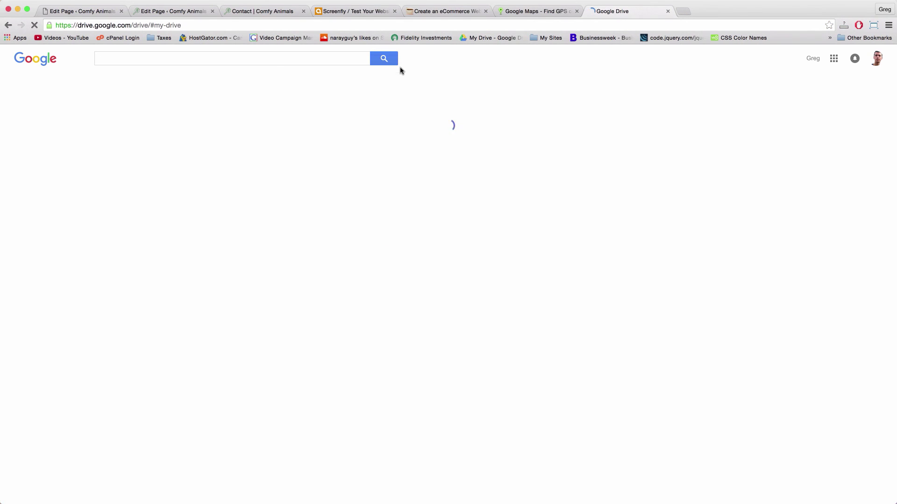
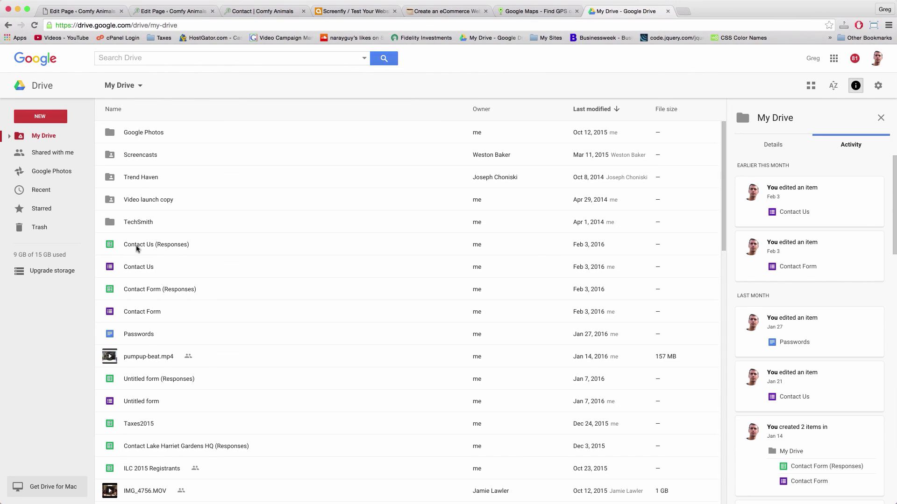
# From Drive's New menu, create a blank Google Form under More
pyautogui.click(61, 117)
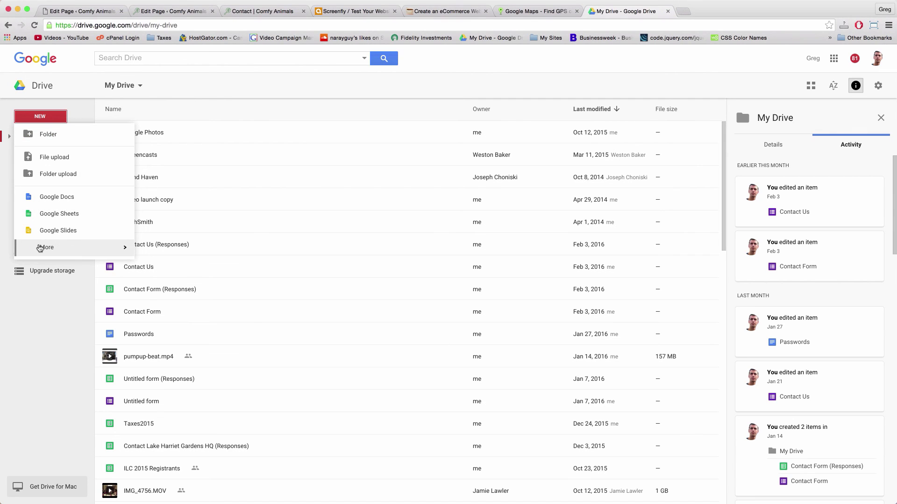
pyautogui.moveTo(45, 248)
pyautogui.click(180, 250)
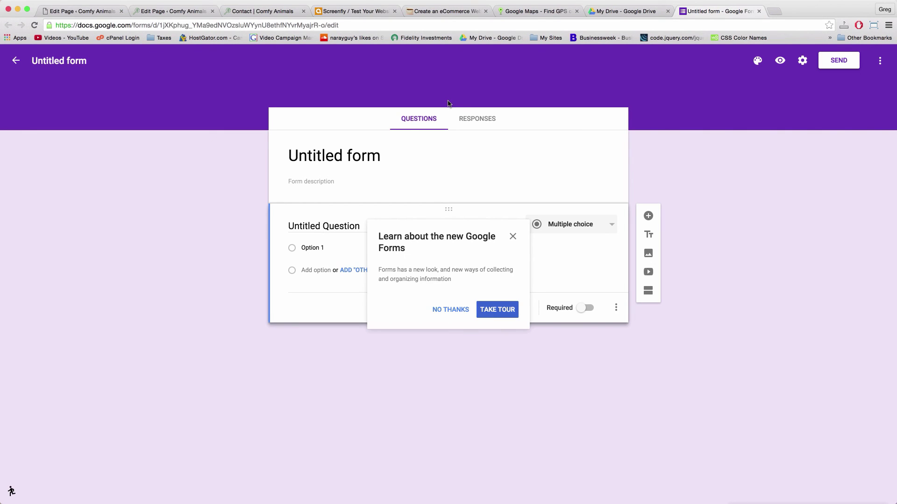
# Dismiss the tour, title the form 'Contact Us', and add a first question
pyautogui.click(462, 309)
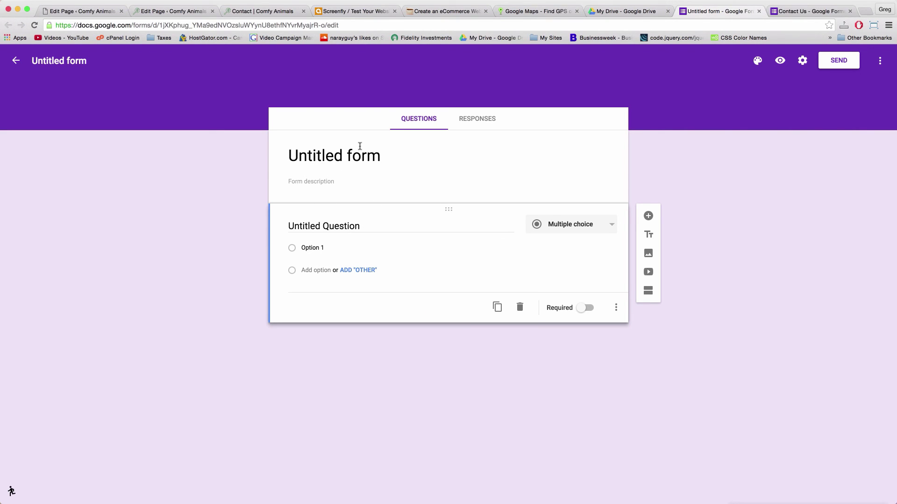
pyautogui.click(340, 152)
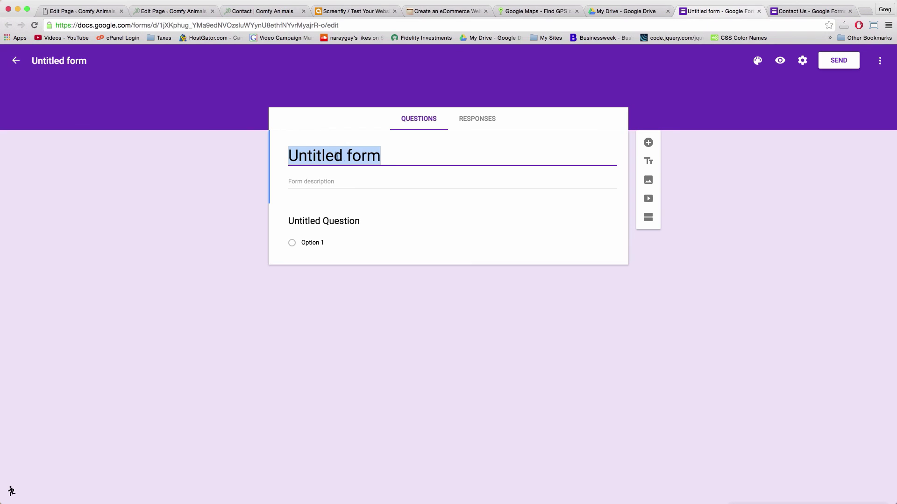
pyautogui.write('Contact Us')
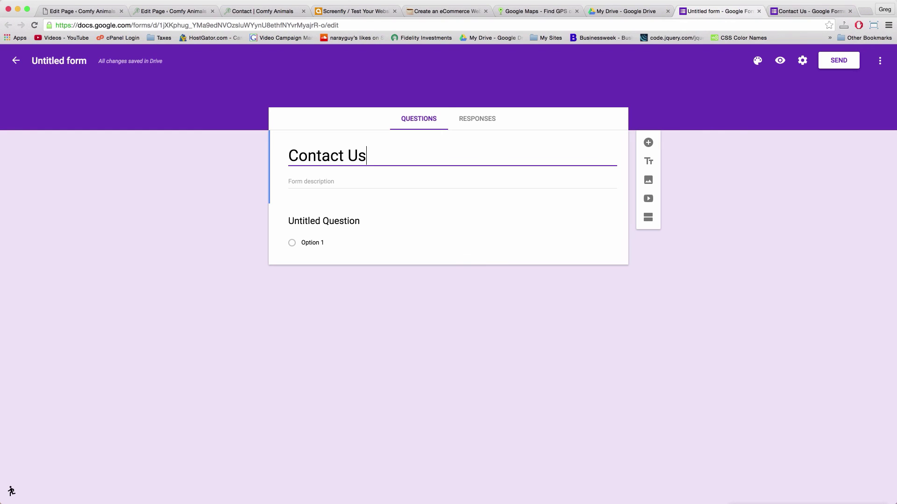
pyautogui.click(648, 144)
# Add a question titled 'Name' and set its type to Short answer
pyautogui.click(648, 145)
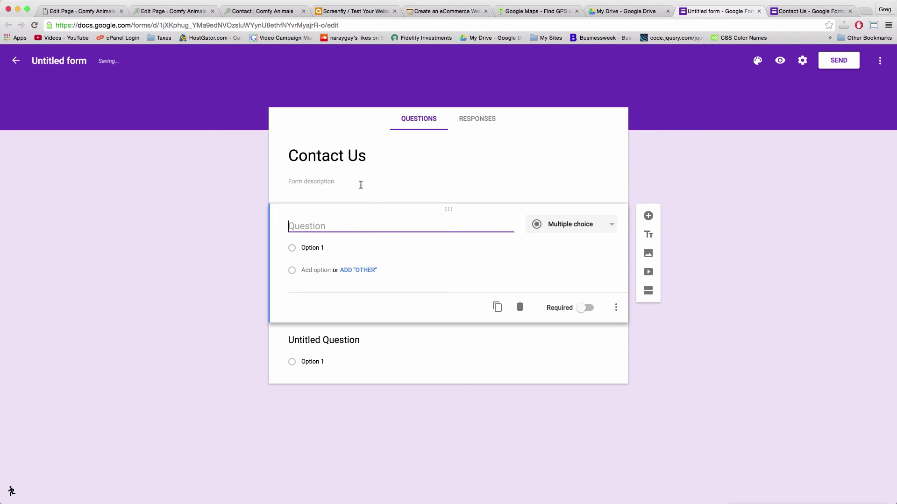
pyautogui.write('Name')
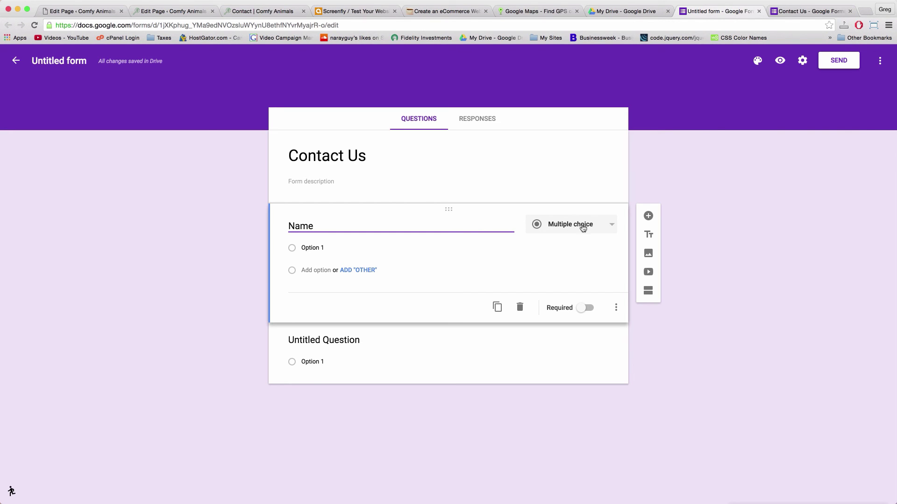
pyautogui.click(597, 229)
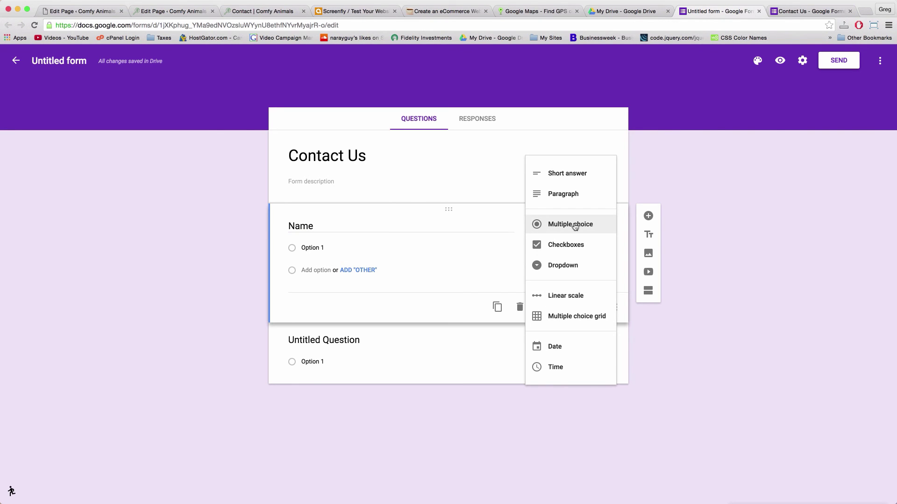
pyautogui.click(565, 171)
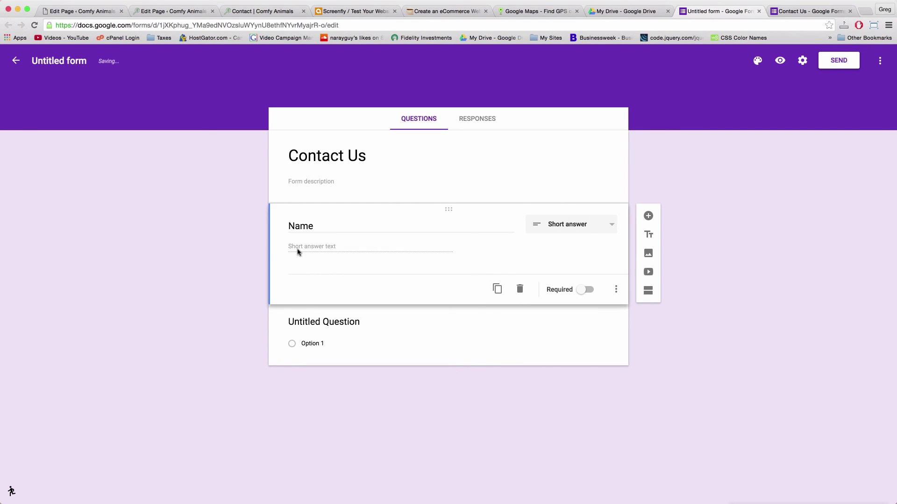
pyautogui.click(610, 226)
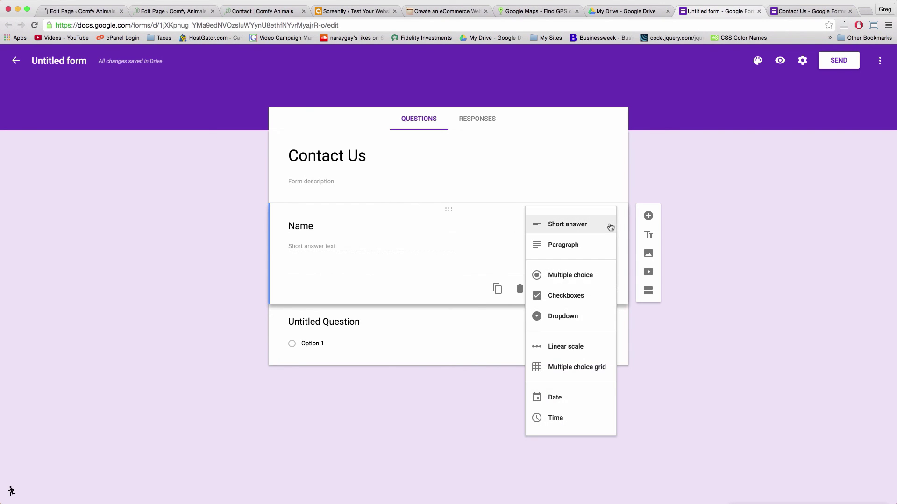
pyautogui.click(610, 226)
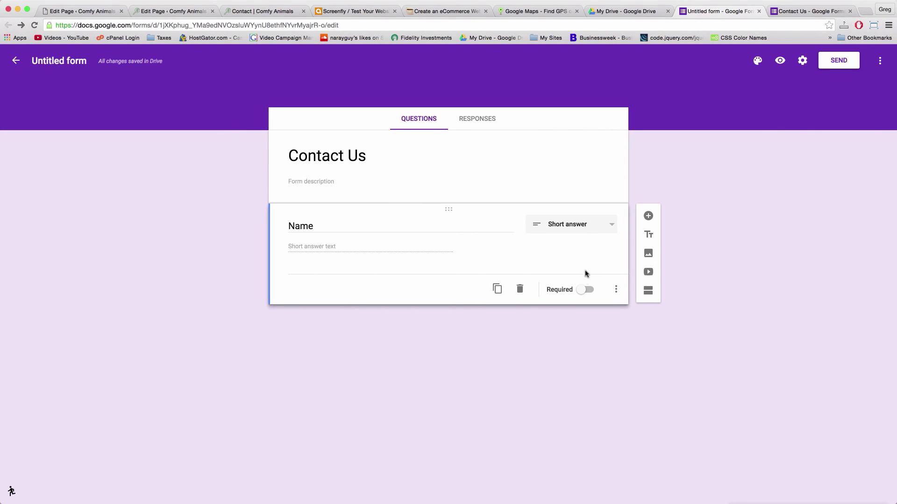
# Make Name required and give it the hint text 'Your full name'
pyautogui.click(584, 290)
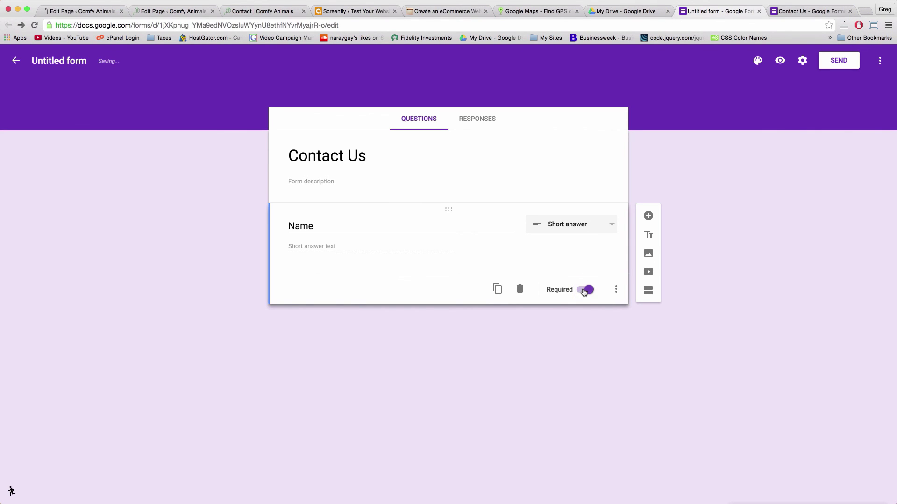
pyautogui.click(617, 292)
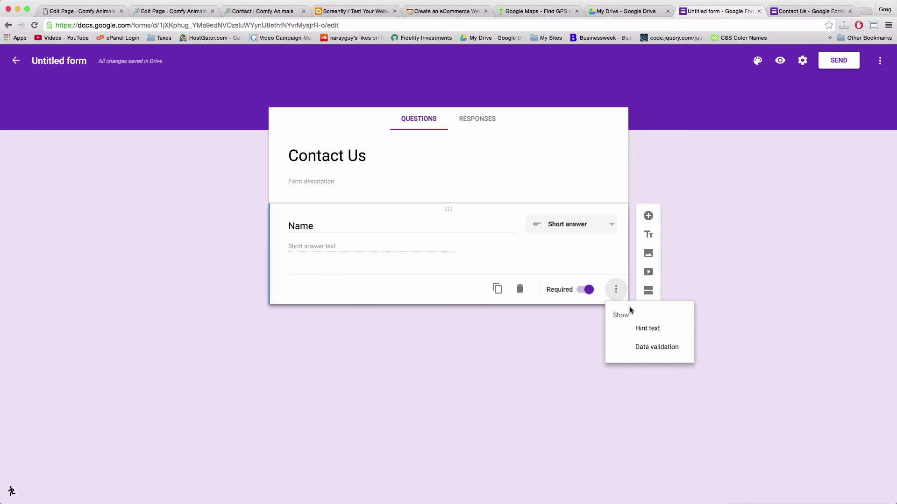
pyautogui.click(651, 335)
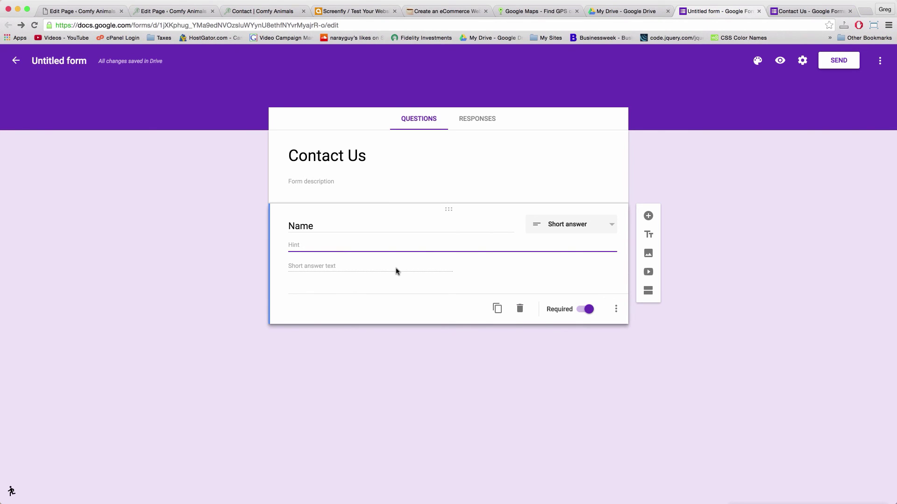
pyautogui.write('Your full name')
# Add a short-answer question titled 'Email' below Name
pyautogui.click(647, 216)
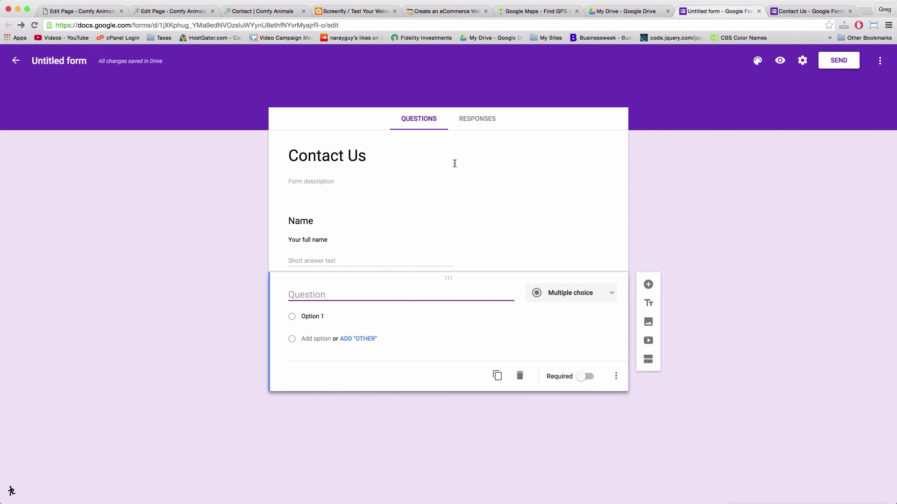
pyautogui.write('Email')
pyautogui.click(610, 295)
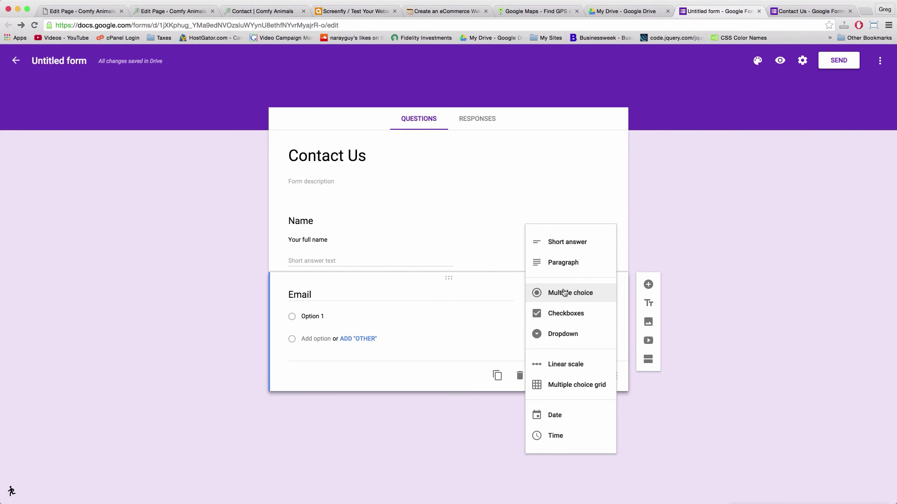
pyautogui.click(570, 242)
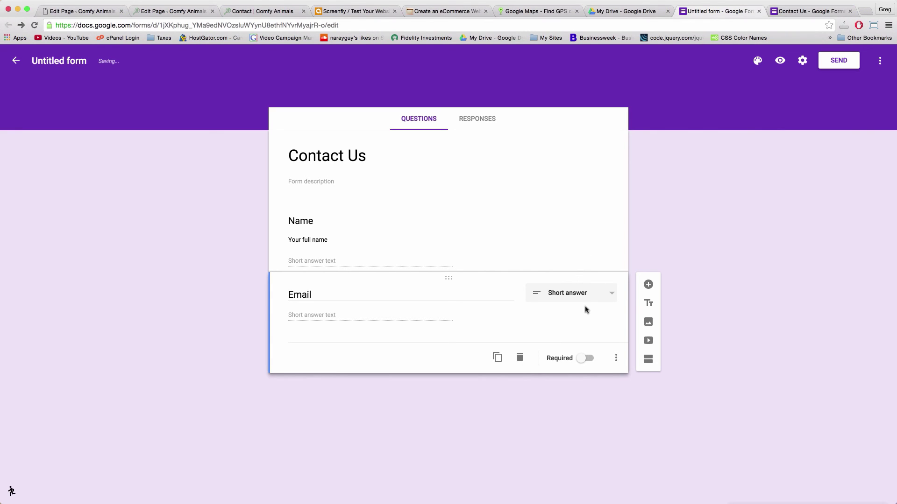
# Make Email required with the hint 'Your best email address', then add another question
pyautogui.click(581, 361)
pyautogui.click(615, 359)
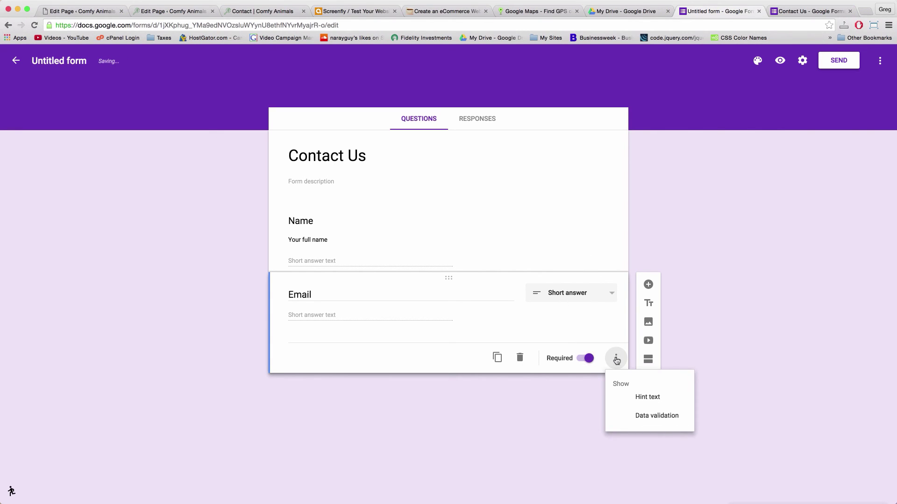
pyautogui.click(646, 396)
pyautogui.write('Your best email address')
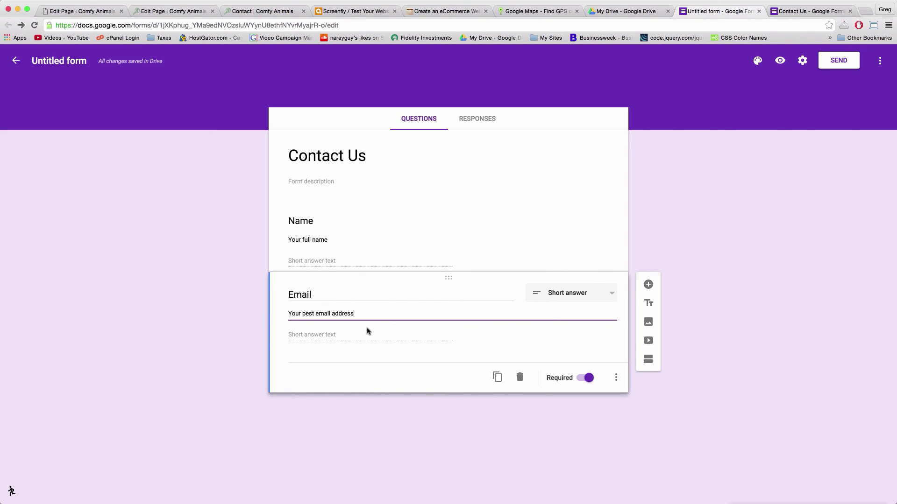
pyautogui.click(648, 284)
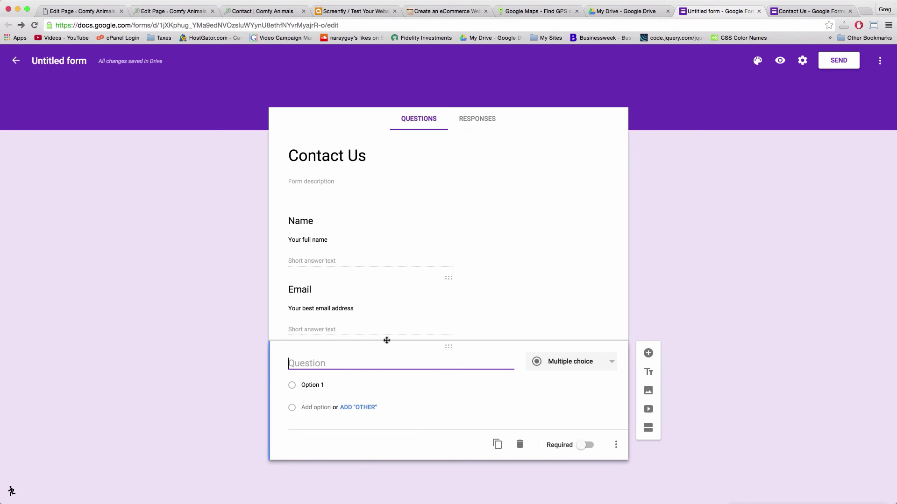
# Title the third question 'Subject', make it required, and add the hint 'Please describe your message'
pyautogui.write('Subject')
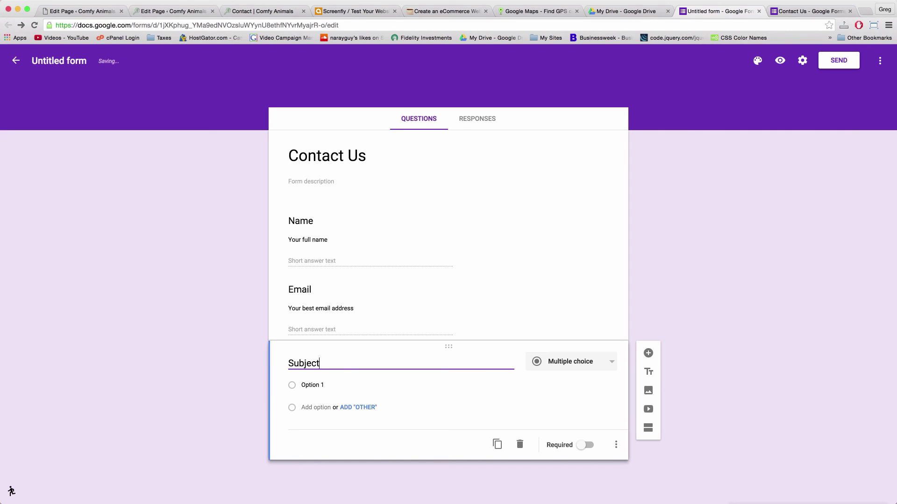
pyautogui.scroll(-1, 386, 361)
pyautogui.click(583, 445)
pyautogui.click(615, 445)
pyautogui.click(647, 436)
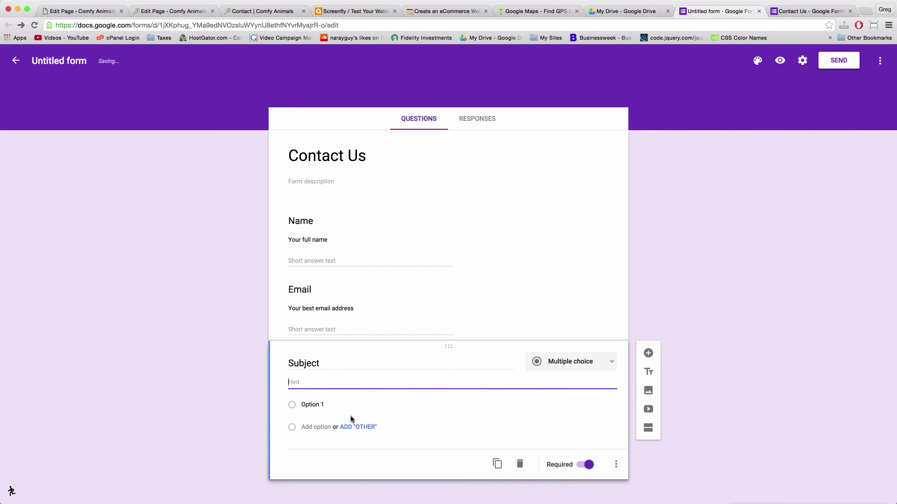
pyautogui.write('Please describe your message')
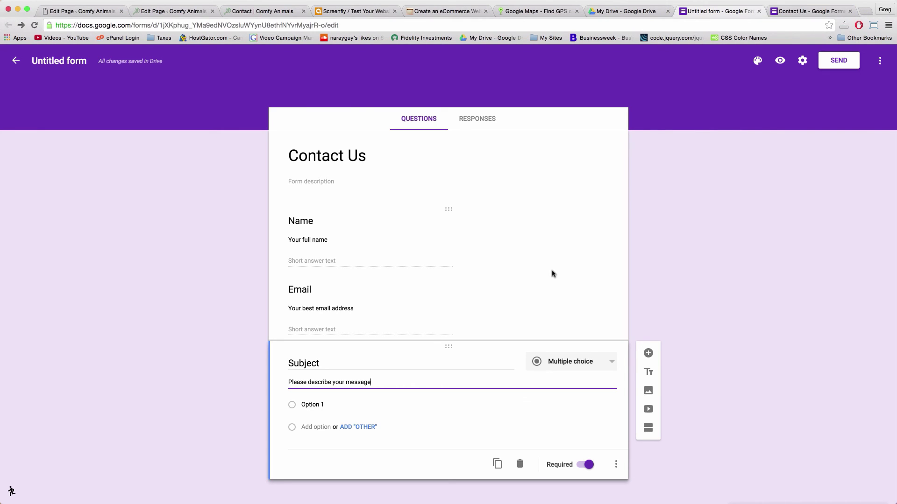
pyautogui.scroll(-1, 551, 270)
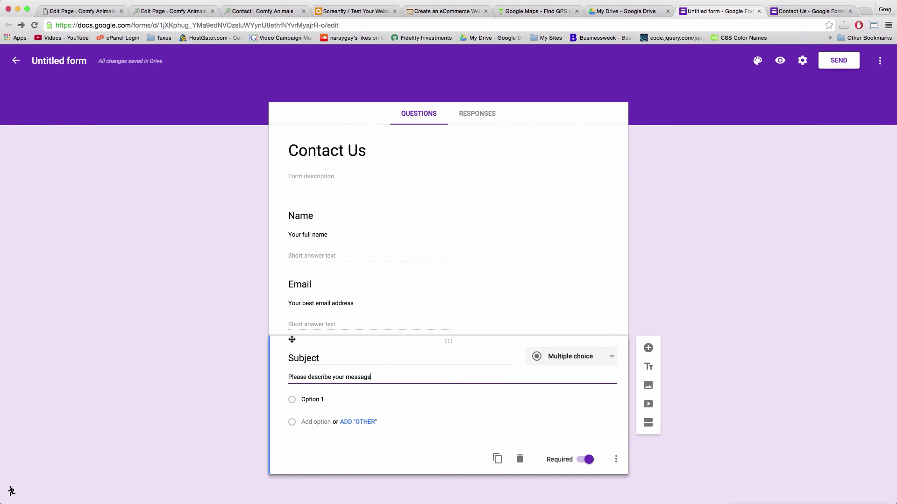
# Fill in the first three Subject choices, starting with Shipping and ending with 'Request a Return'
pyautogui.click(316, 400)
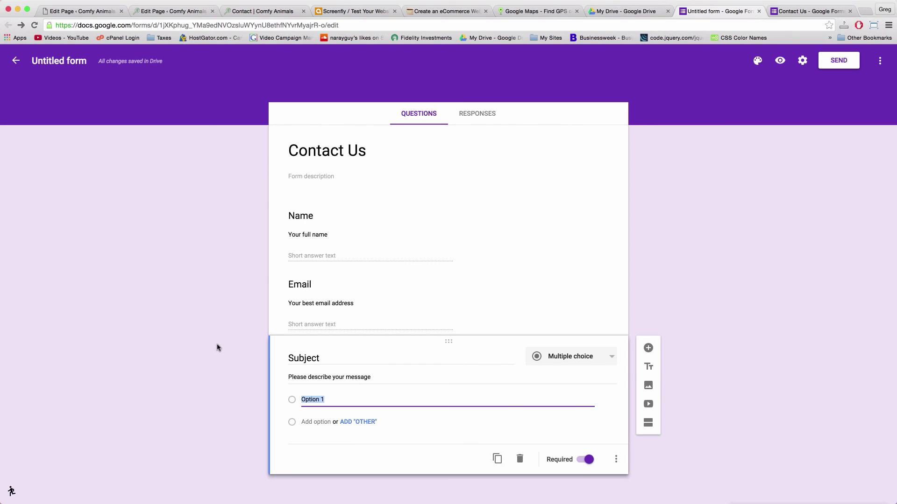
pyautogui.write('Shipping / Order Status')
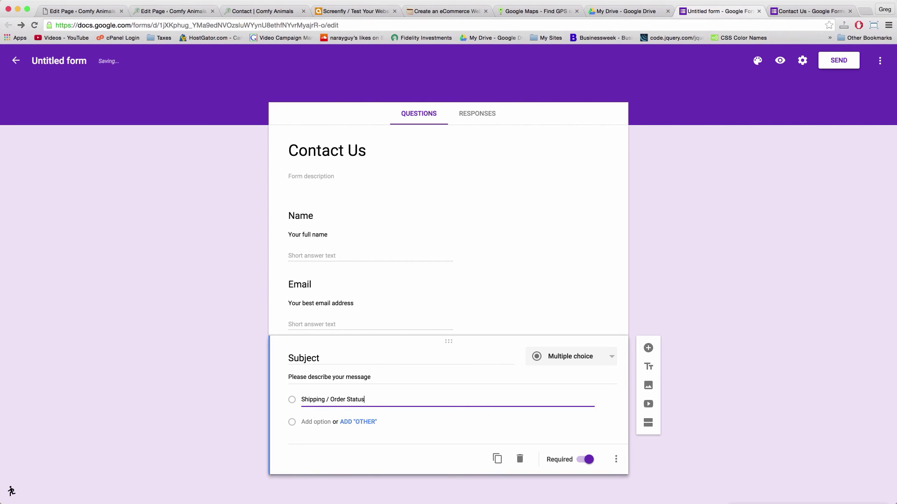
pyautogui.press('super+a')
pyautogui.click(318, 422)
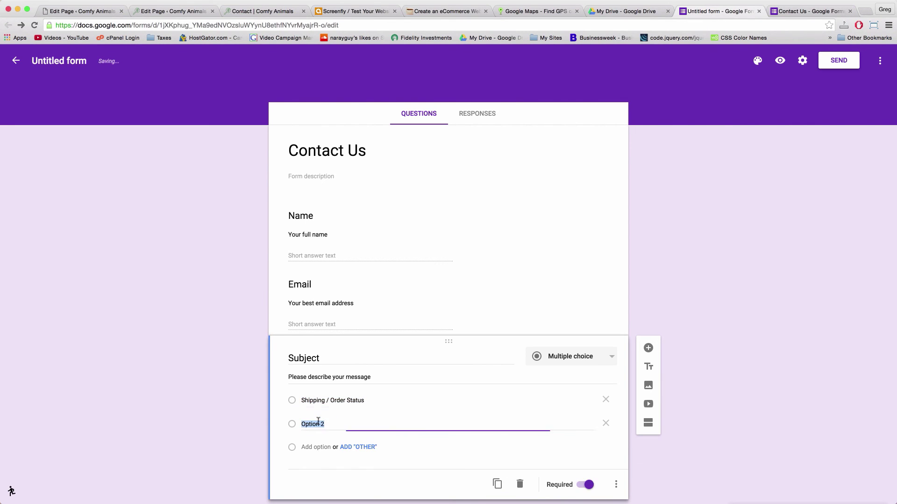
pyautogui.write('Change / Cancel My Ord')
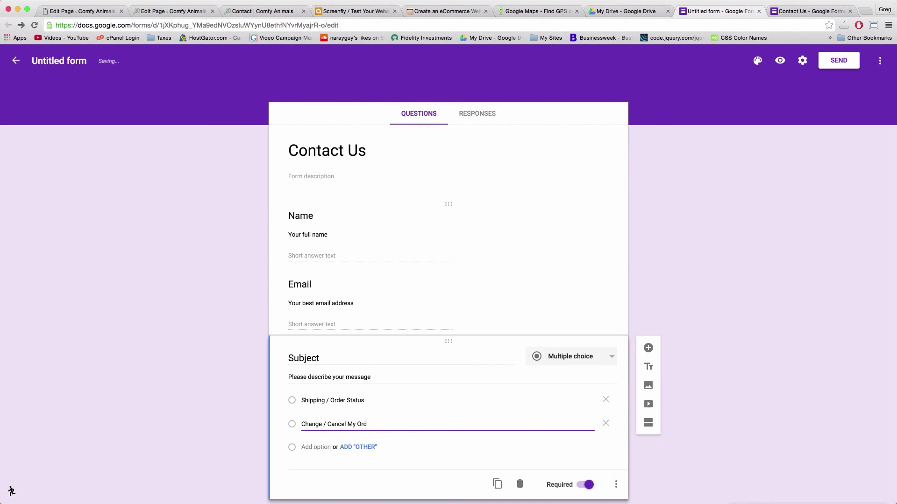
pyautogui.scroll(-1, 352, 398)
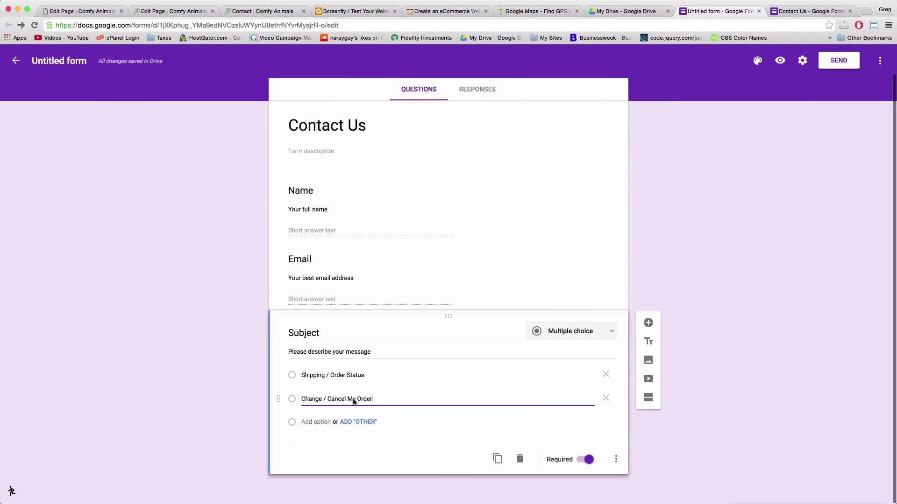
pyautogui.click(323, 422)
pyautogui.write('Request a Return')
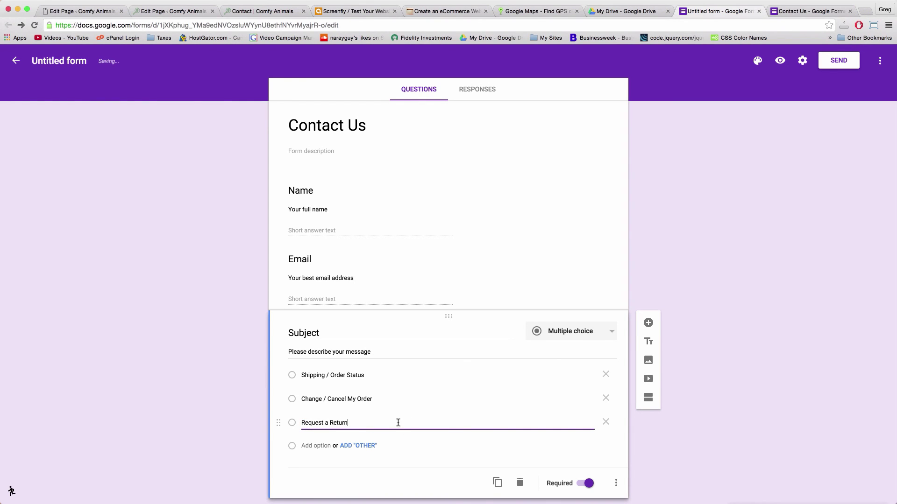
# Add 'Woof and a Neh Neh' and 'Other' as Subject choices, then start a new question
pyautogui.click(358, 445)
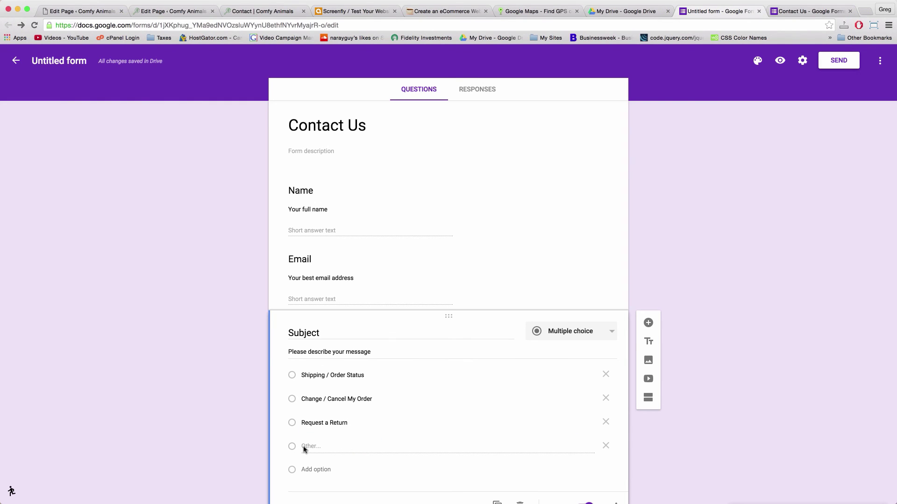
pyautogui.click(606, 446)
pyautogui.scroll(-1, 490, 414)
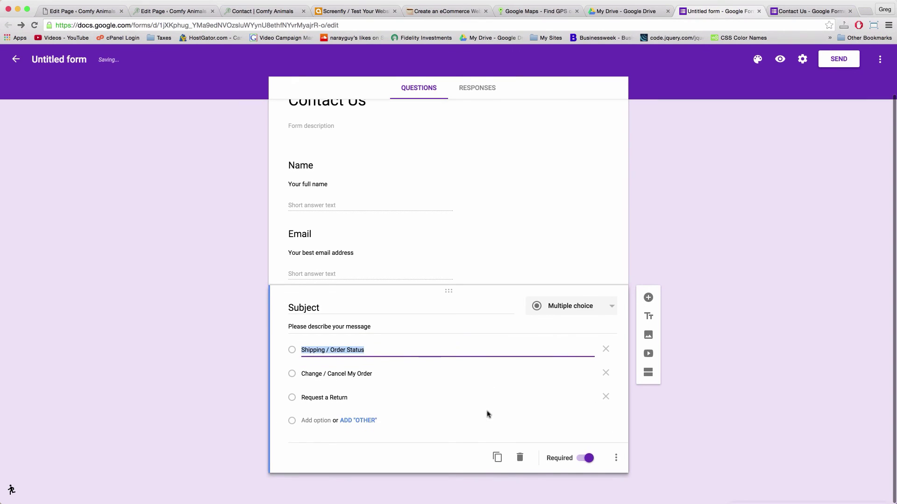
pyautogui.click(307, 422)
pyautogui.write('Woof and a Neh Neh')
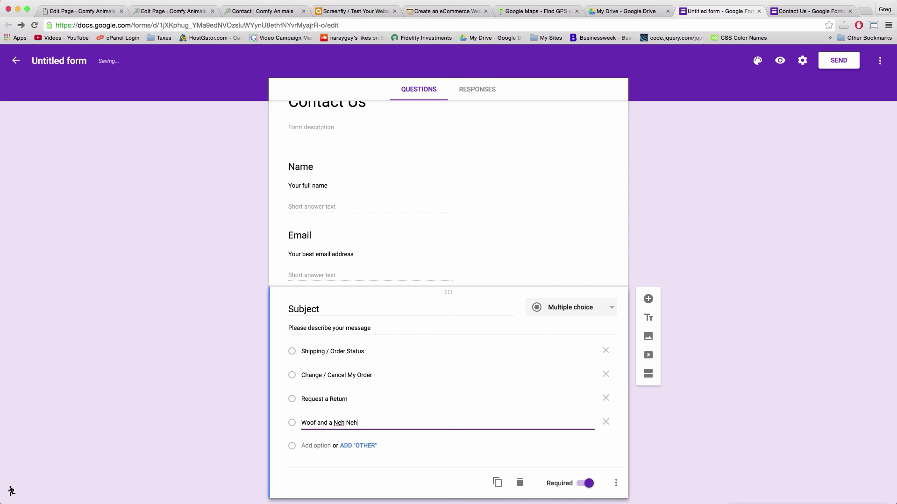
pyautogui.scroll(-1, 308, 423)
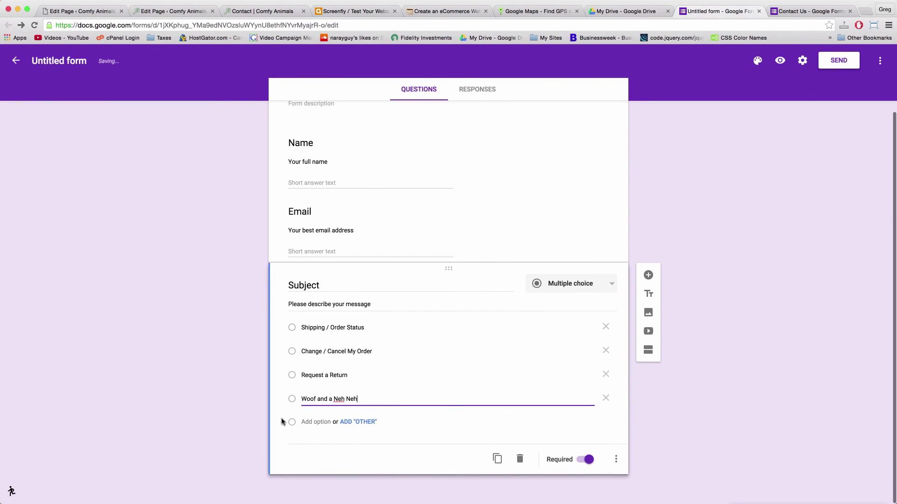
pyautogui.click(313, 424)
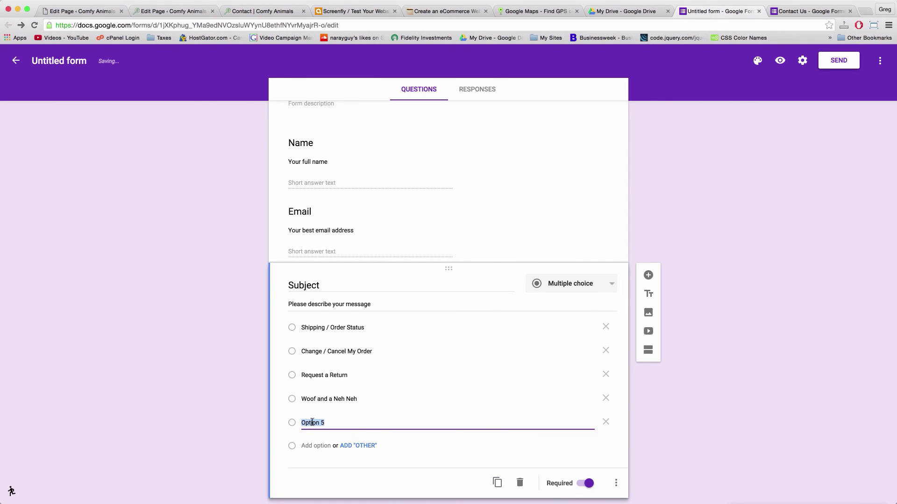
pyautogui.write('Other')
pyautogui.scroll(-1, 595, 257)
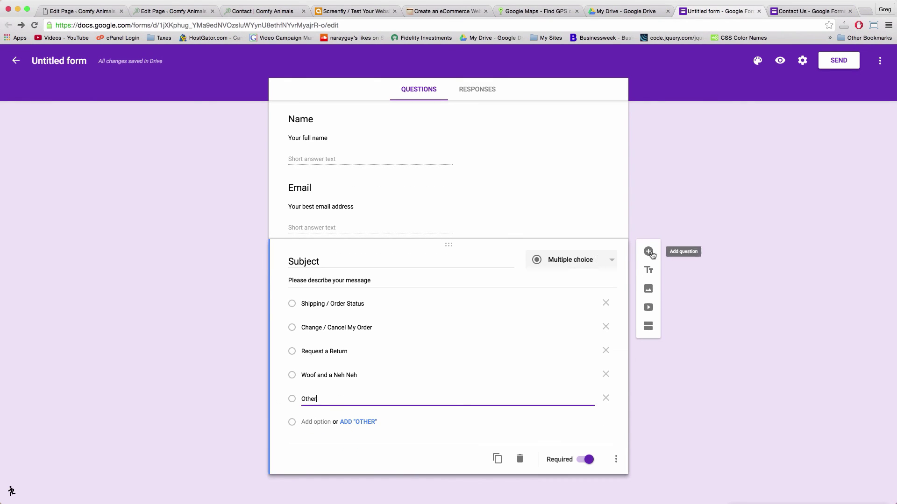
pyautogui.click(648, 252)
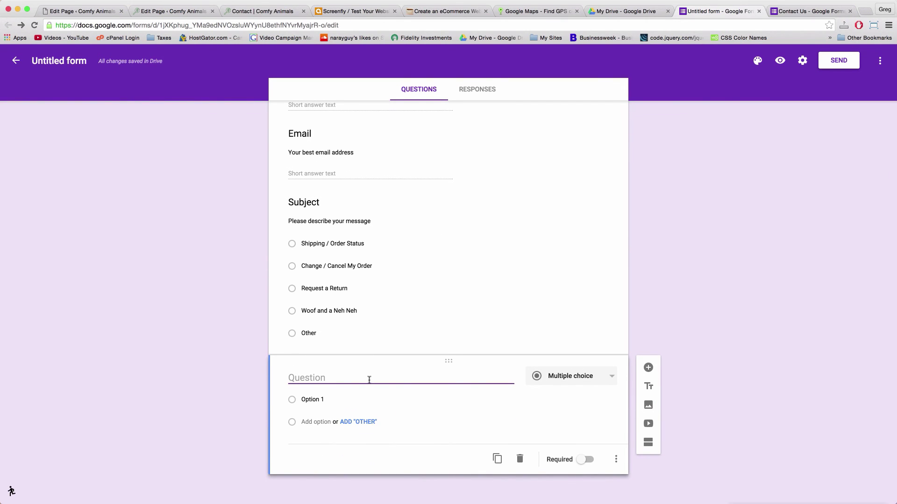
# Title the new question 'Enter Your Message Here', make it required, and set it to Paragraph
pyautogui.write('Enter Your Message Here')
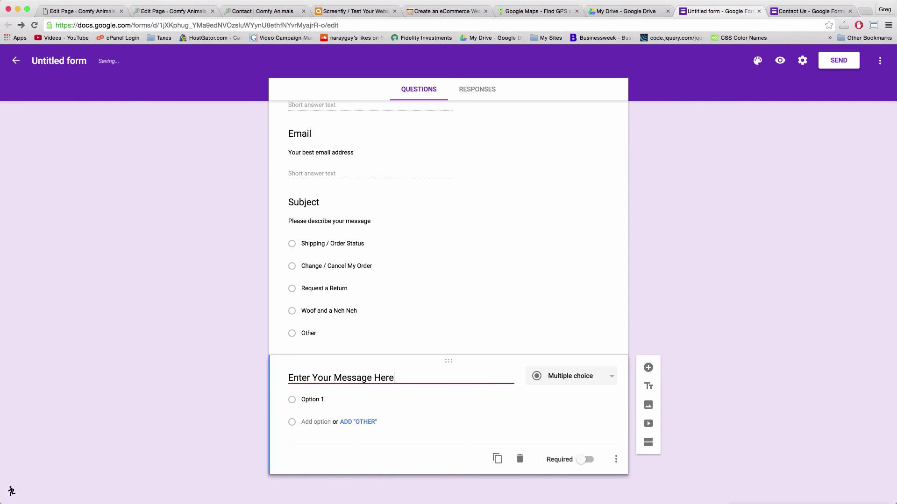
pyautogui.click(583, 461)
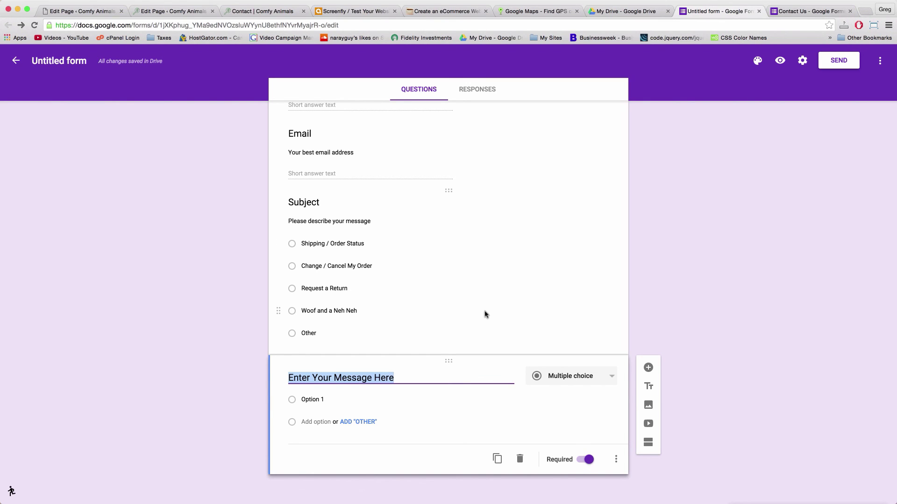
pyautogui.click(579, 377)
pyautogui.click(568, 345)
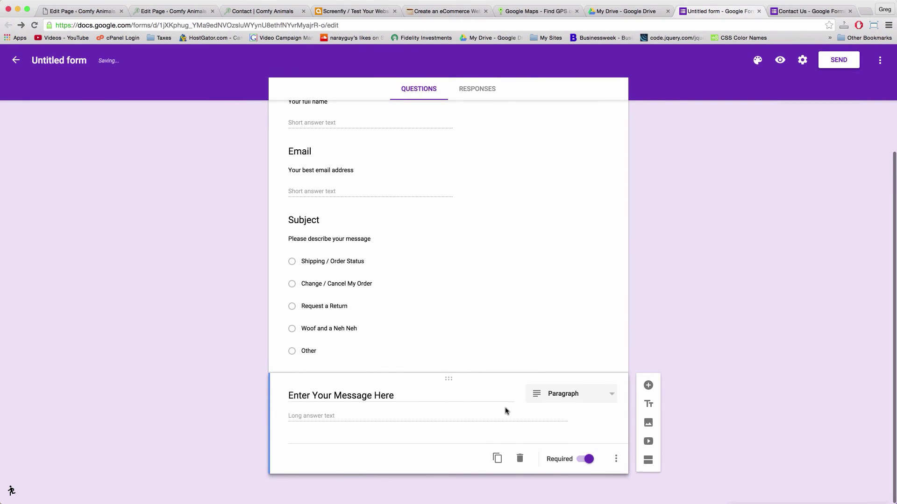
pyautogui.scroll(3, 570, 420)
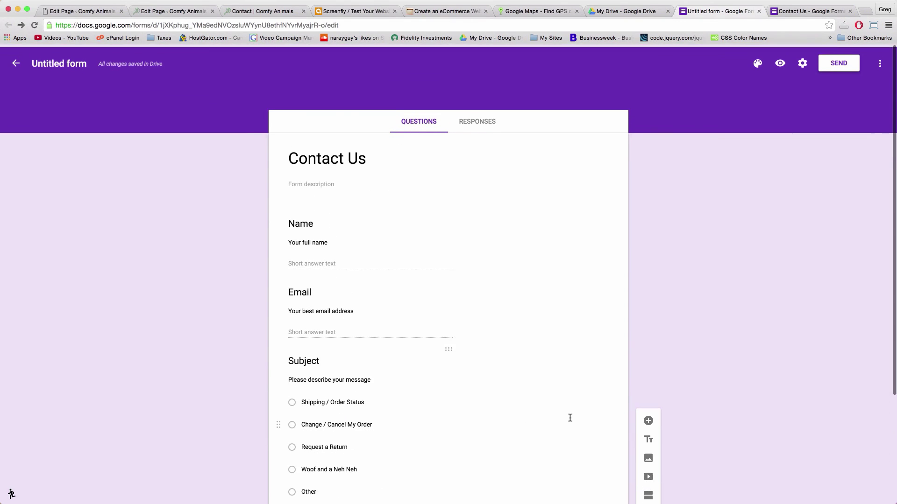
pyautogui.scroll(-3, 570, 420)
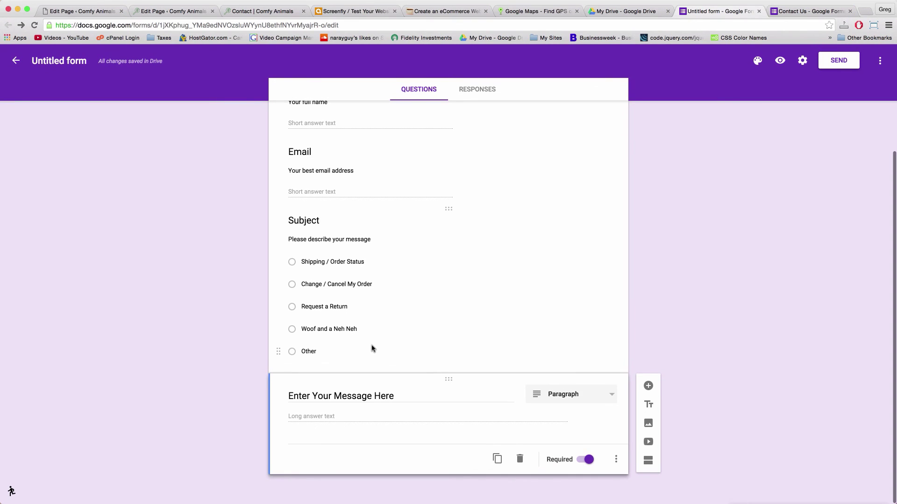
pyautogui.scroll(3, 372, 347)
pyautogui.scroll(-3, 371, 346)
pyautogui.scroll(3, 371, 347)
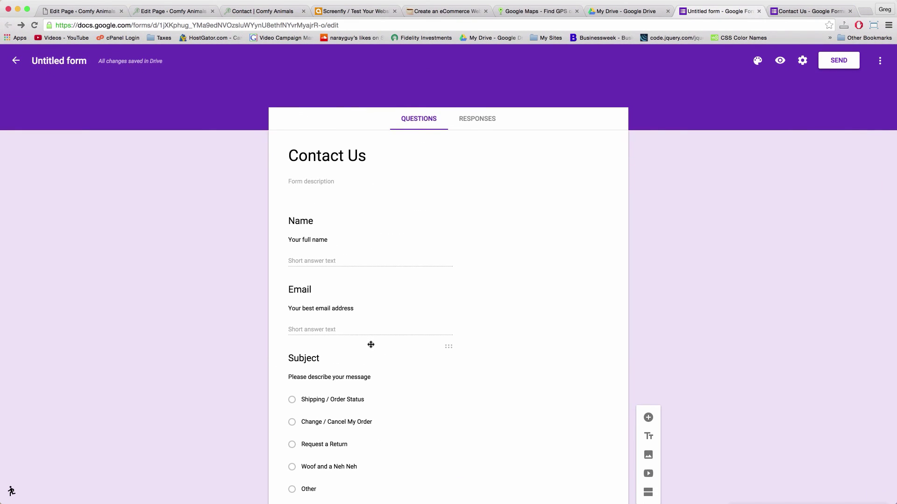
# Show the form's HTML embed code and set its height to 1000
pyautogui.scroll(-3, 692, 318)
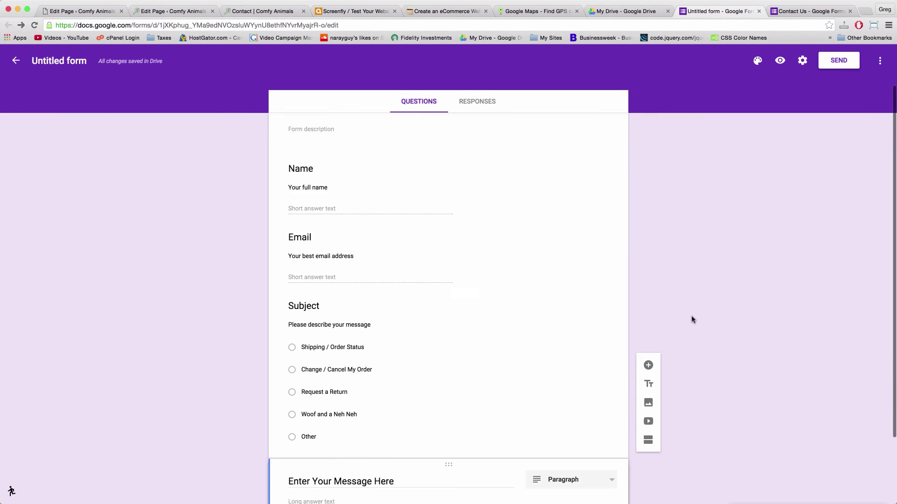
pyautogui.scroll(3, 610, 274)
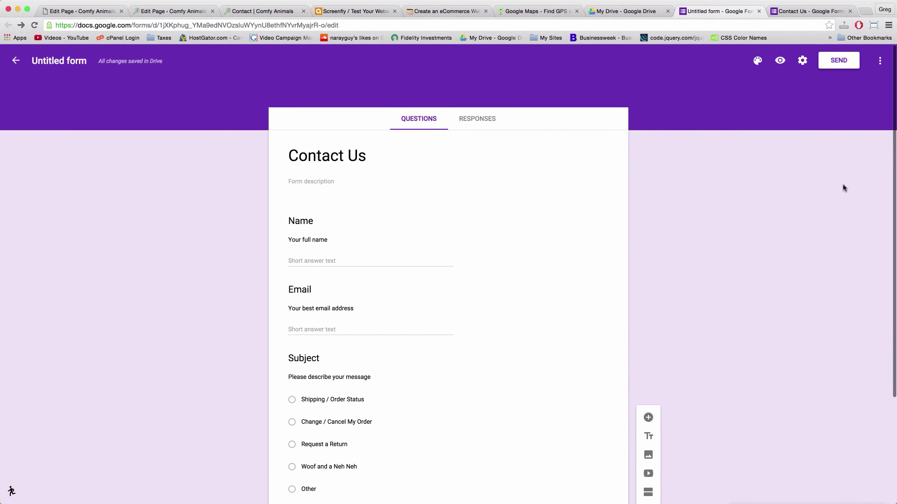
pyautogui.click(838, 62)
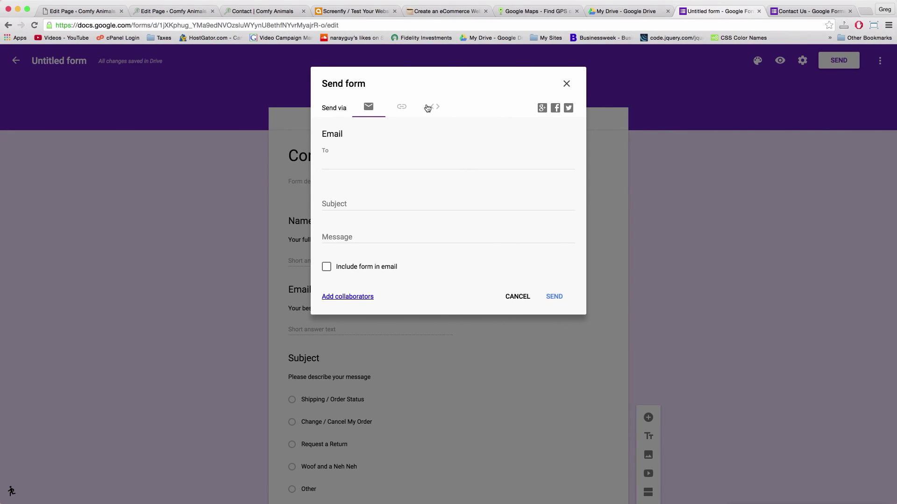
pyautogui.click(400, 109)
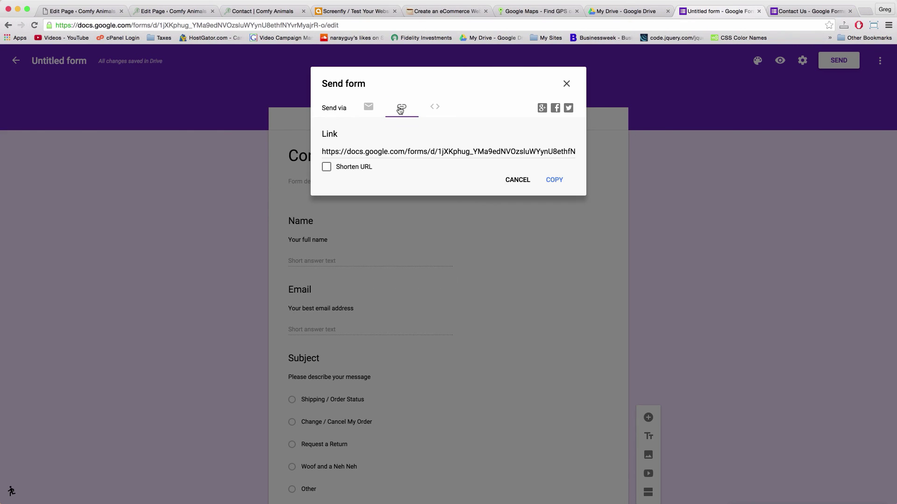
pyautogui.click(432, 108)
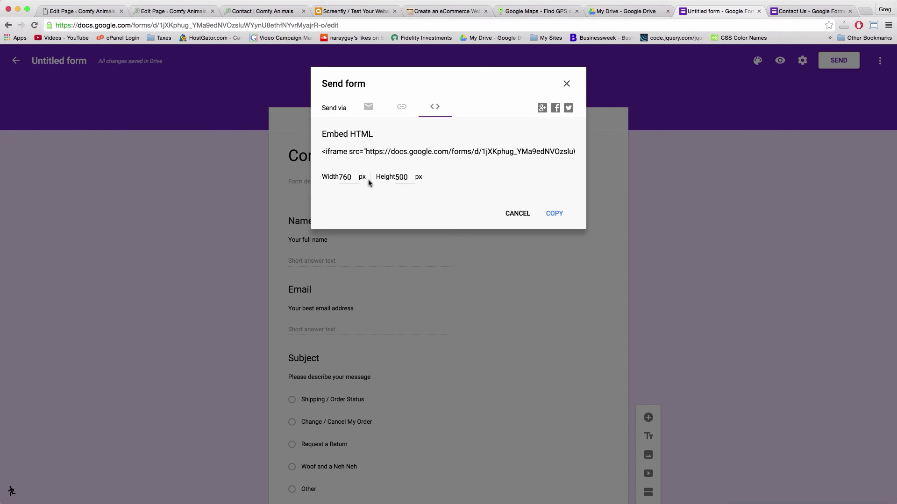
pyautogui.doubleClick(397, 178)
pyautogui.write('1000')
pyautogui.click(465, 169)
# Copy the embed code and close the sharing dialog
pyautogui.click(554, 213)
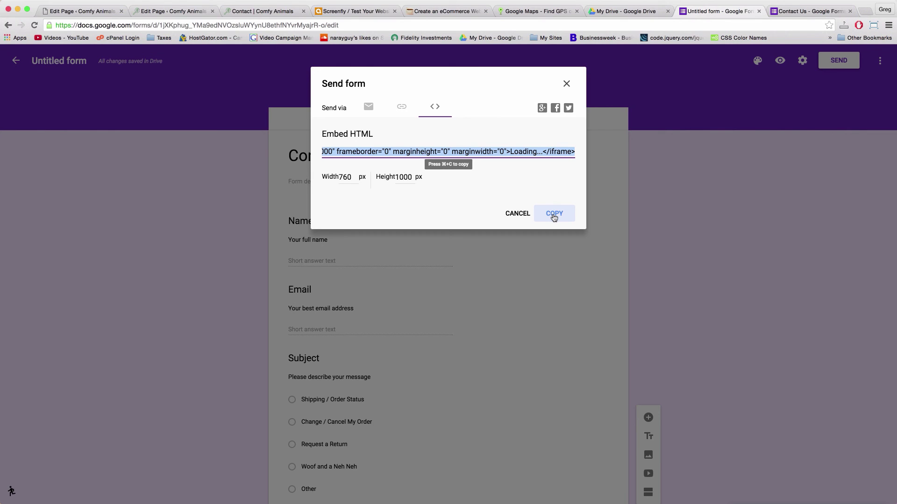
pyautogui.rightClick(502, 150)
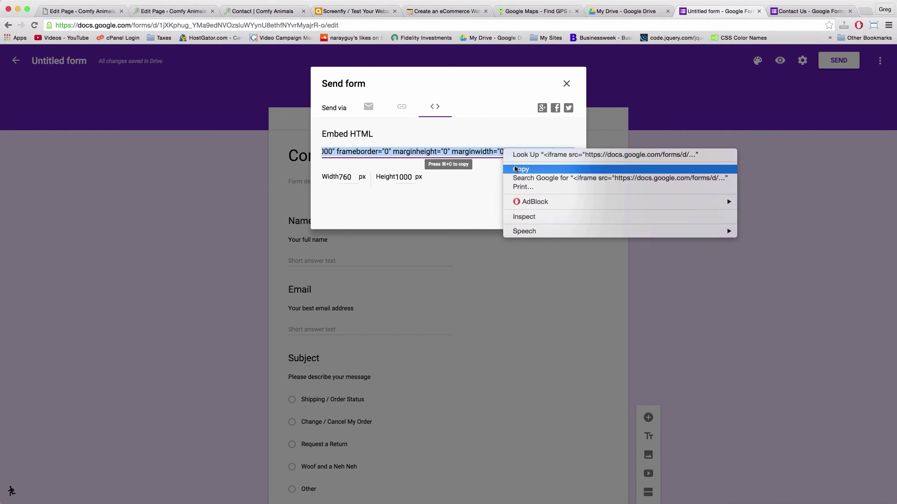
pyautogui.click(515, 169)
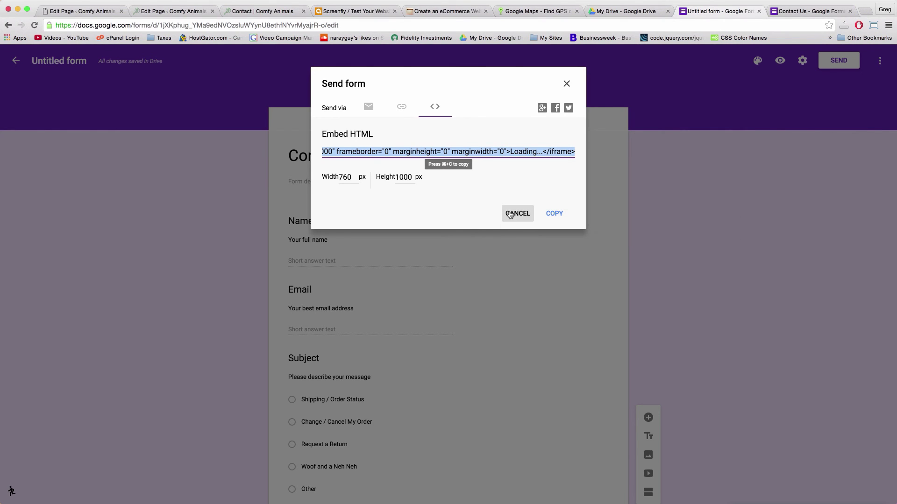
pyautogui.click(517, 214)
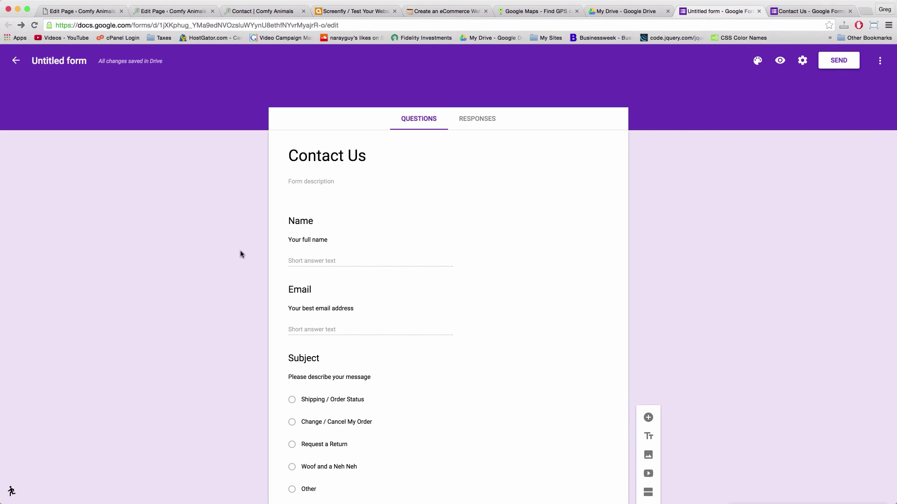
pyautogui.scroll(-3, 241, 254)
pyautogui.scroll(3, 240, 254)
# On the WordPress Contact page, replace the lorem ipsum text with the form's embed code
pyautogui.click(80, 11)
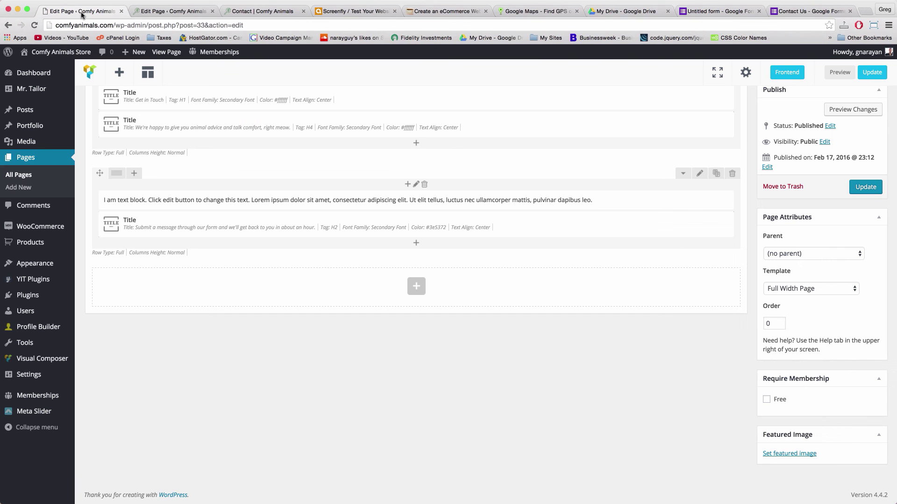
pyautogui.scroll(1, 464, 314)
pyautogui.moveTo(420, 251)
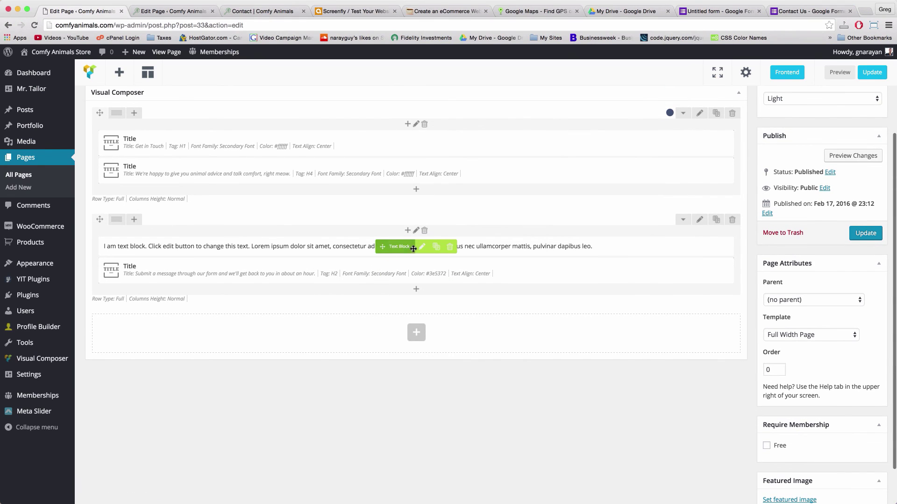
pyautogui.click(421, 251)
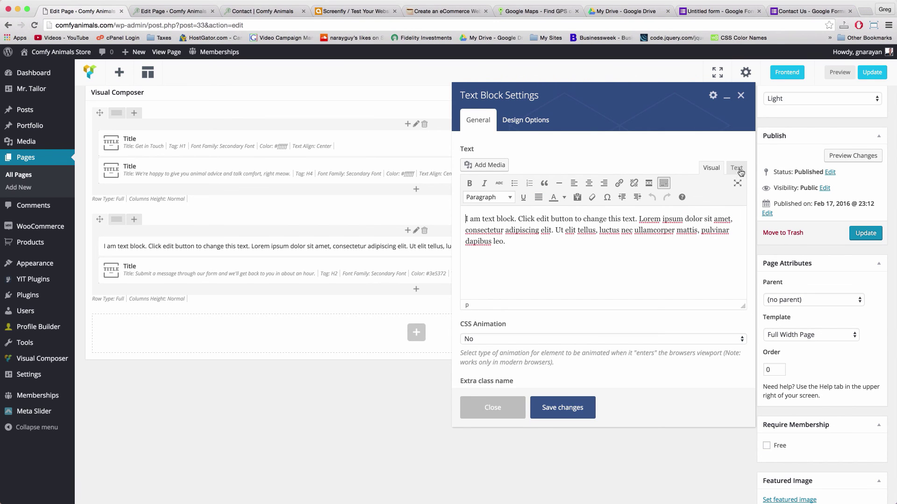
pyautogui.click(736, 169)
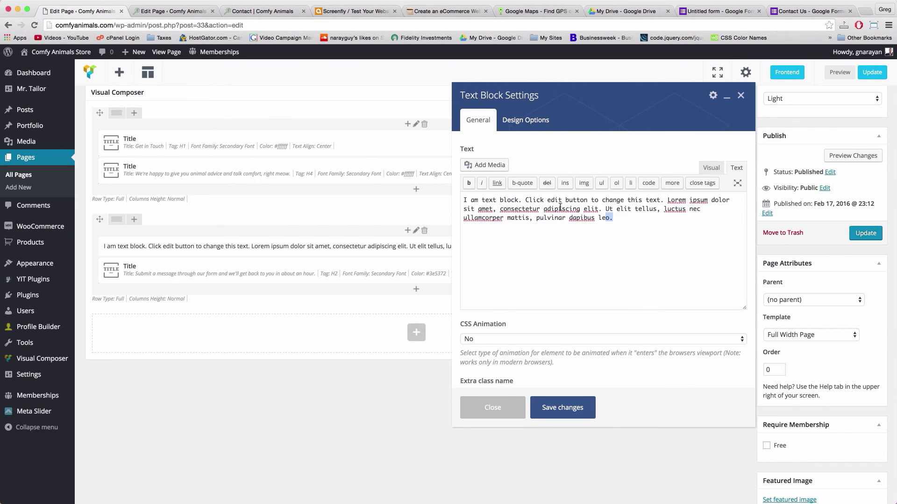
pyautogui.moveTo(629, 223); pyautogui.dragTo(470, 199)
pyautogui.press('BackSpace')
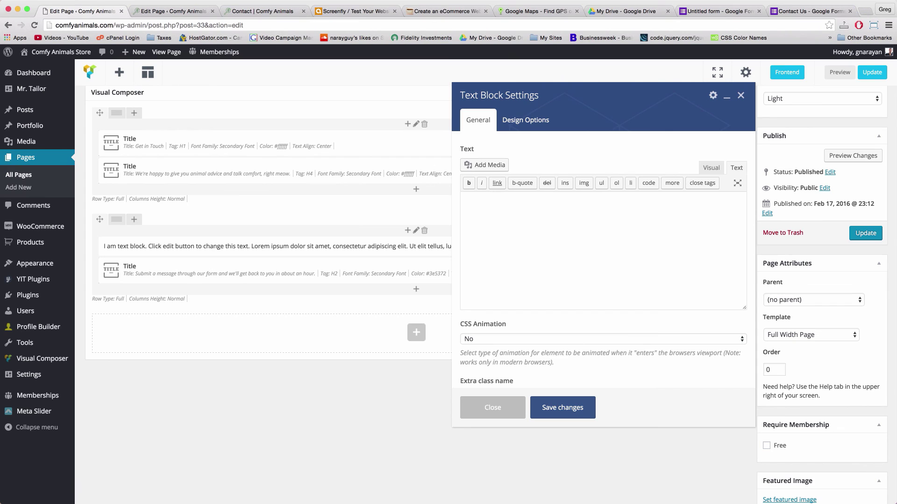
pyautogui.rightClick(510, 203)
pyautogui.click(524, 249)
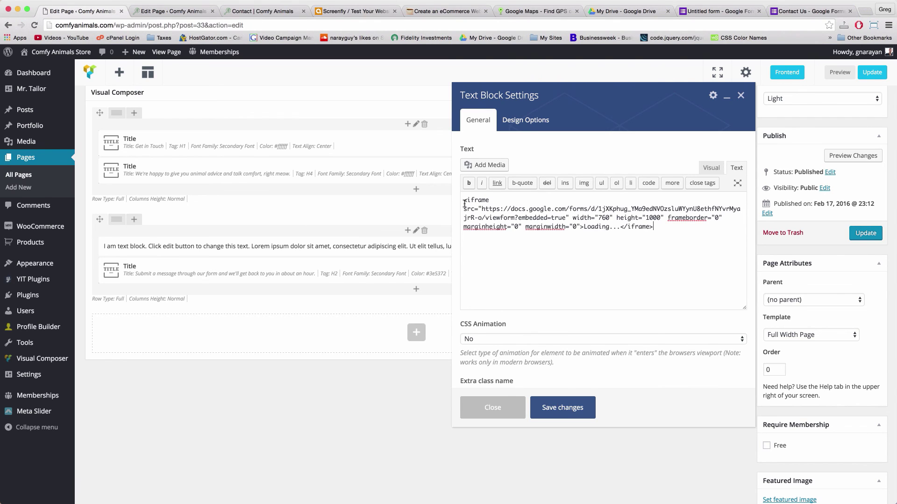
pyautogui.press('Return')
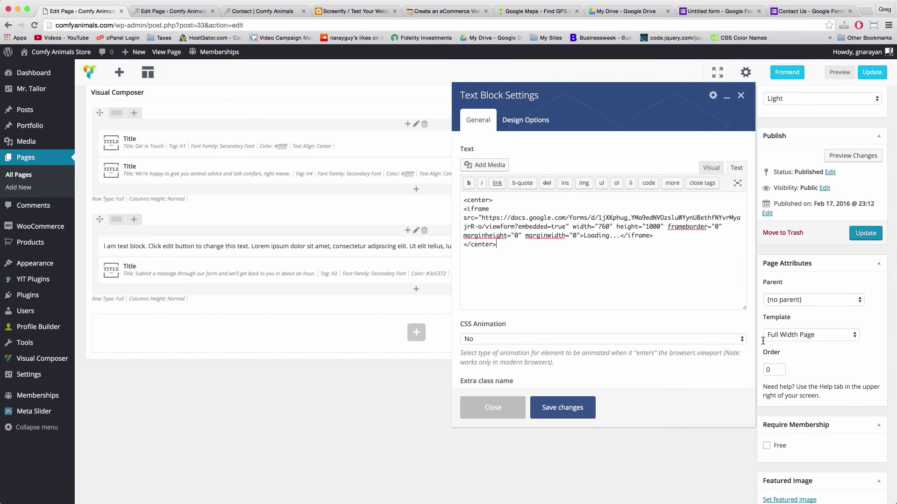
pyautogui.click(579, 409)
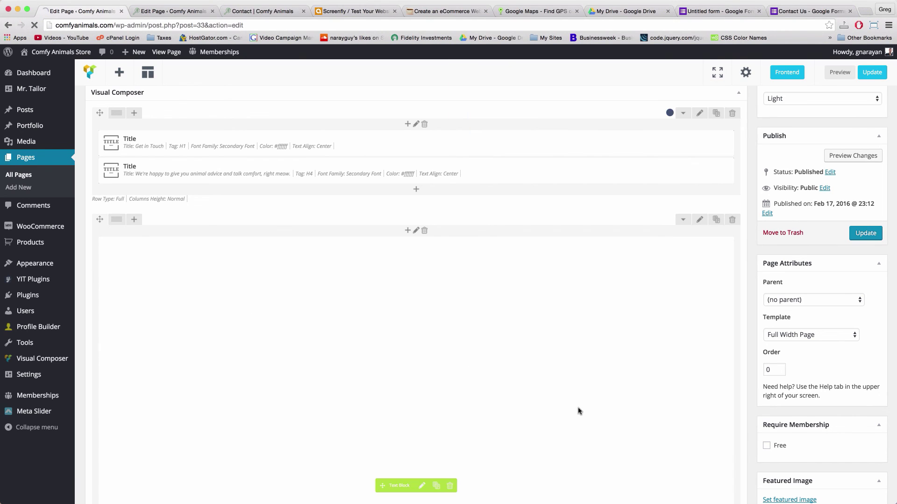
# Move the Title block above the form, update the page, and return to the form editor
pyautogui.scroll(-5, 465, 320)
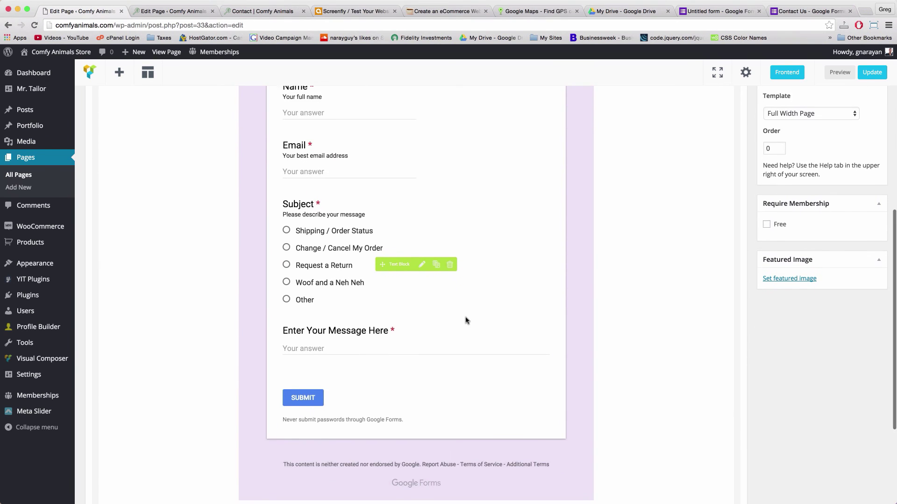
pyautogui.scroll(5, 466, 321)
pyautogui.scroll(-10, 386, 366)
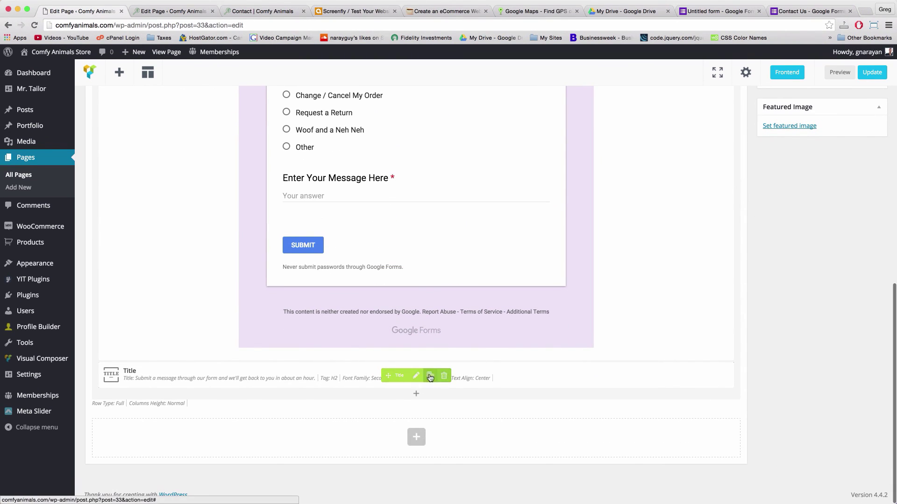
pyautogui.moveTo(168, 374)
pyautogui.mouseDown()
pyautogui.moveTo(173, 93)
pyautogui.moveTo(210, 184)
pyautogui.moveTo(216, 248)
pyautogui.mouseUp()
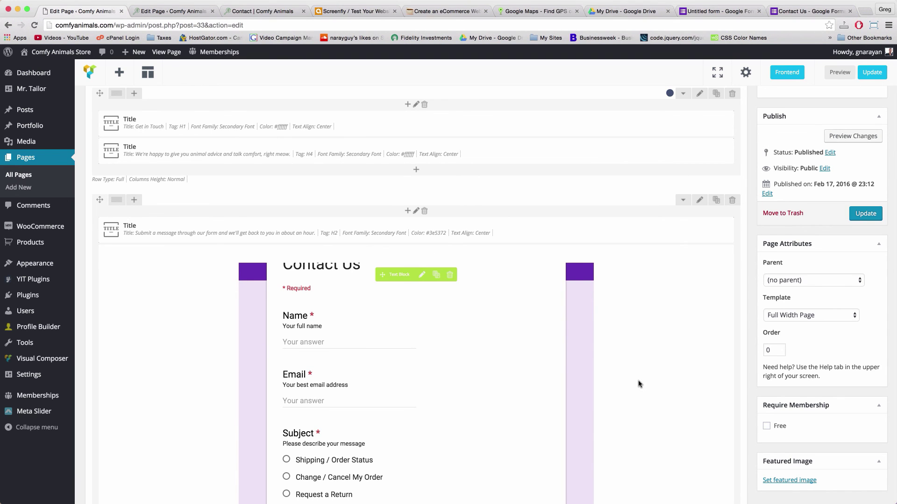
pyautogui.scroll(5, 639, 384)
pyautogui.click(857, 354)
pyautogui.click(719, 11)
pyautogui.click(419, 119)
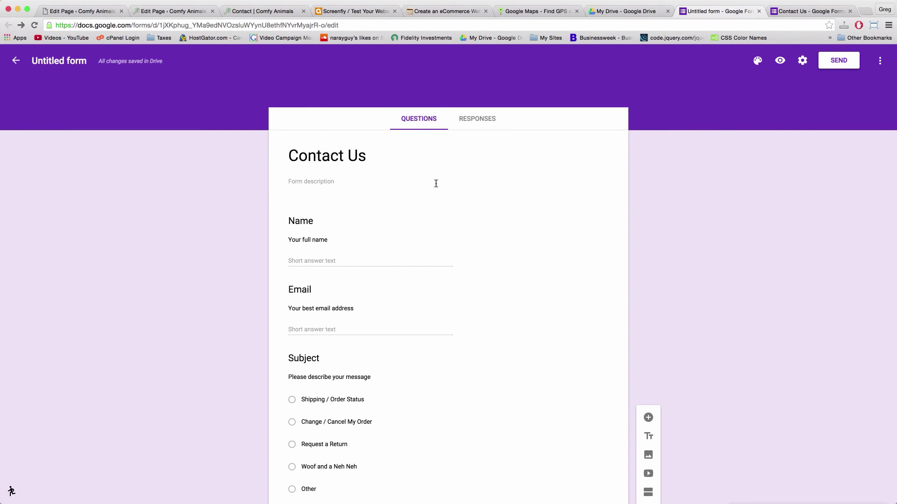
# From the Responses tab, create a linked spreadsheet named 'Check this daily'
pyautogui.click(478, 120)
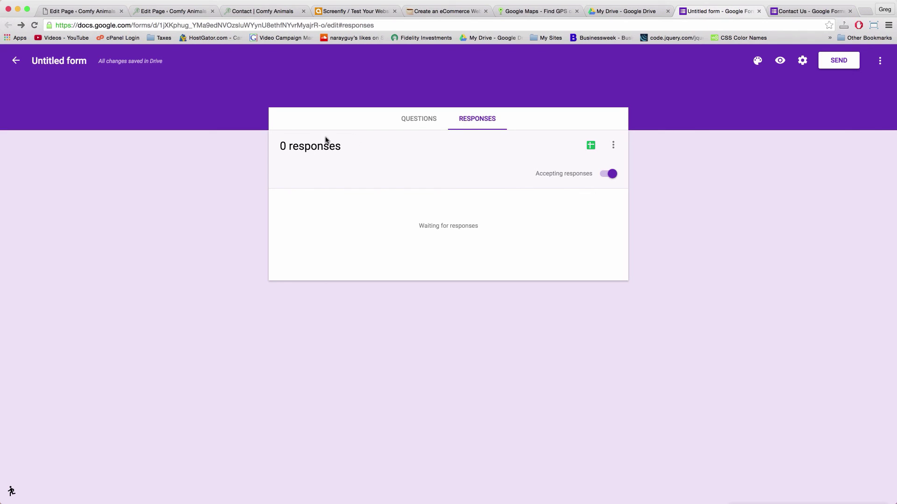
pyautogui.click(590, 146)
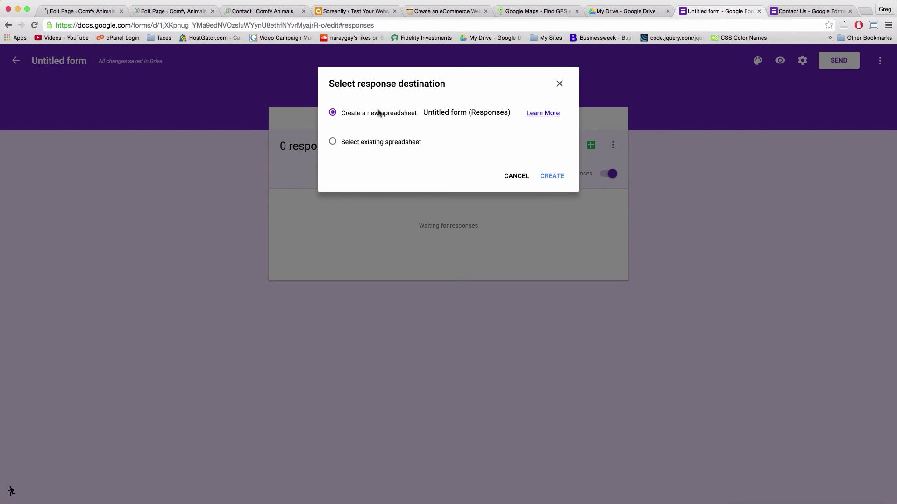
pyautogui.doubleClick(436, 109)
pyautogui.press('super+a')
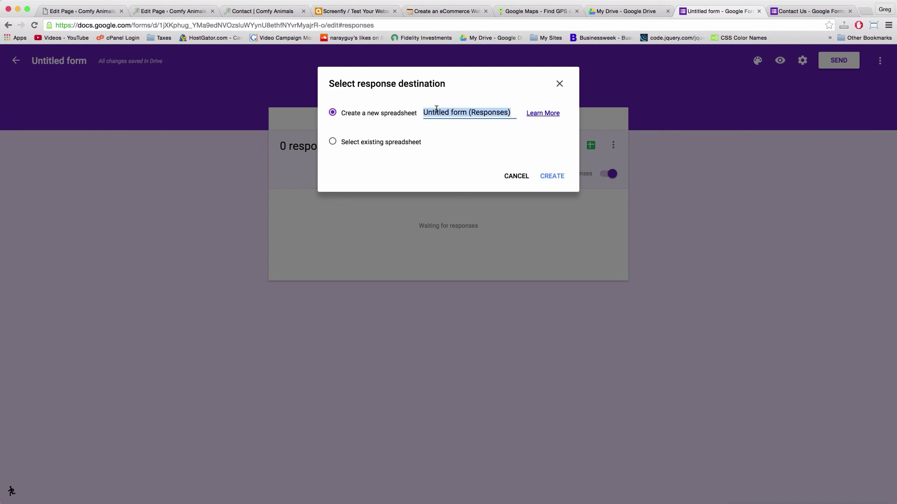
pyautogui.write('Check this daily')
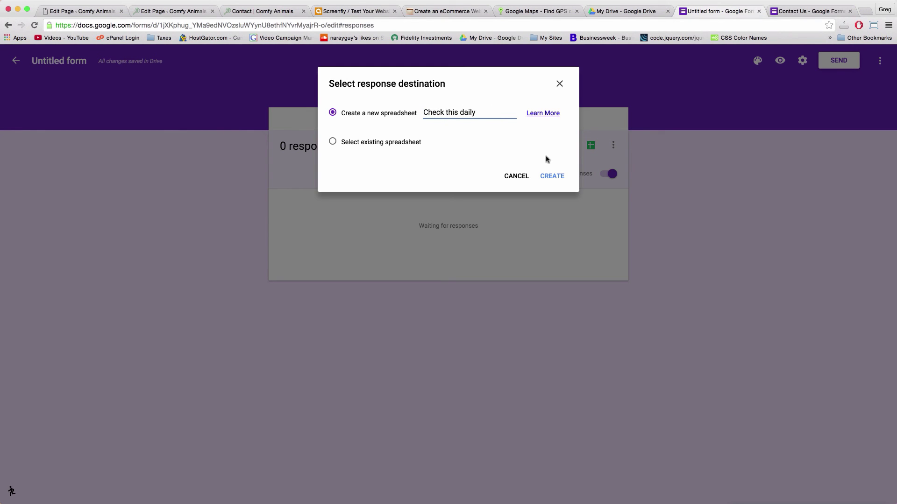
pyautogui.click(552, 176)
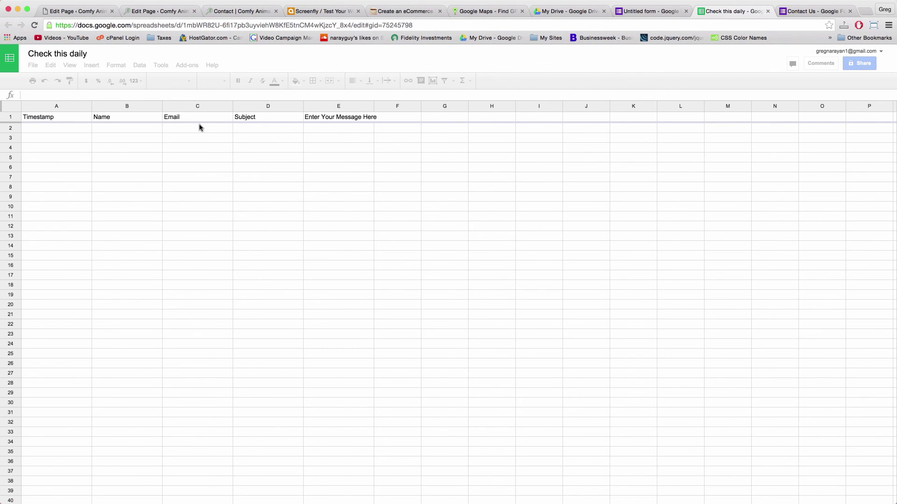
# Review the Name, Email, Subject and message column headers in the response sheet
pyautogui.click(120, 122)
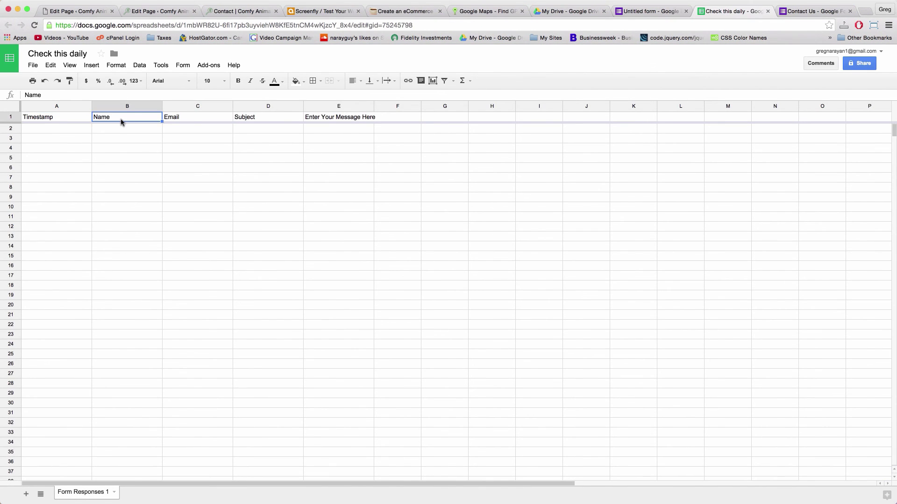
pyautogui.click(195, 122)
pyautogui.click(253, 121)
pyautogui.click(323, 117)
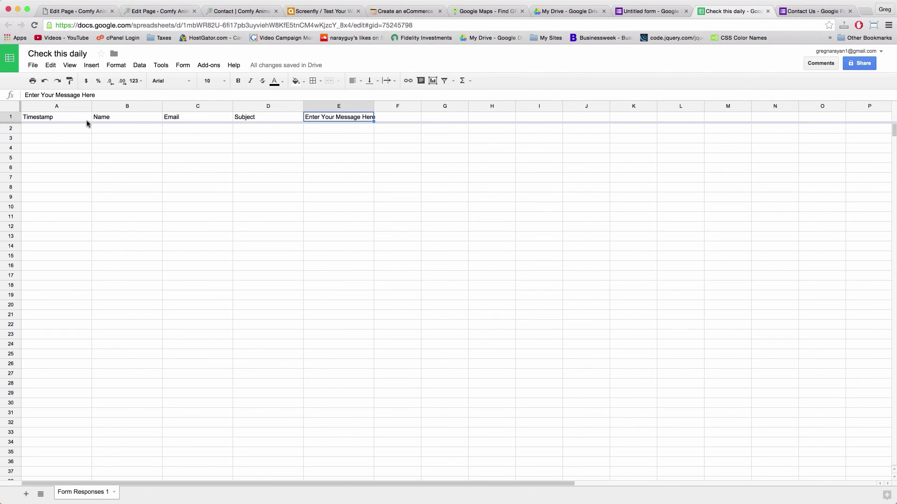
# Rename the Timestamp column header in cell A1 to 'Date Sent'
pyautogui.click(41, 120)
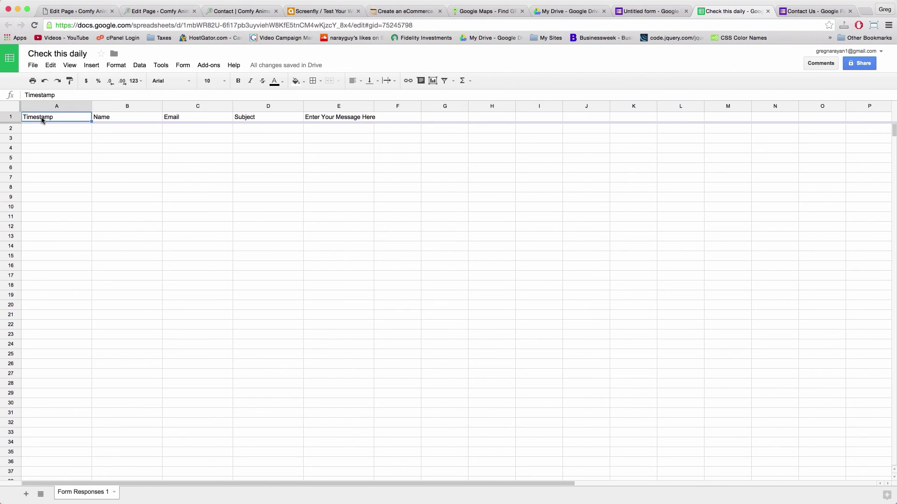
pyautogui.write('Date Sent')
pyautogui.press('Return')
pyautogui.press('Down')
pyautogui.press('Down')
pyautogui.press('Down')
pyautogui.press('Down')
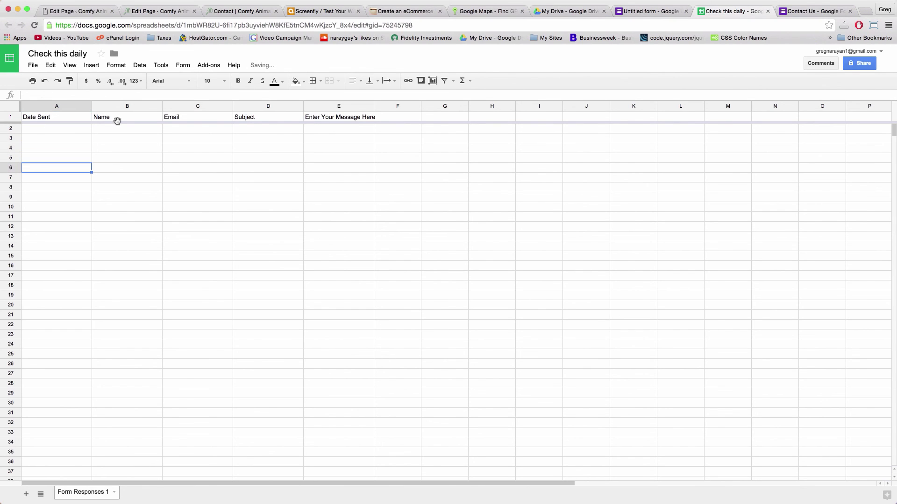
pyautogui.click(258, 145)
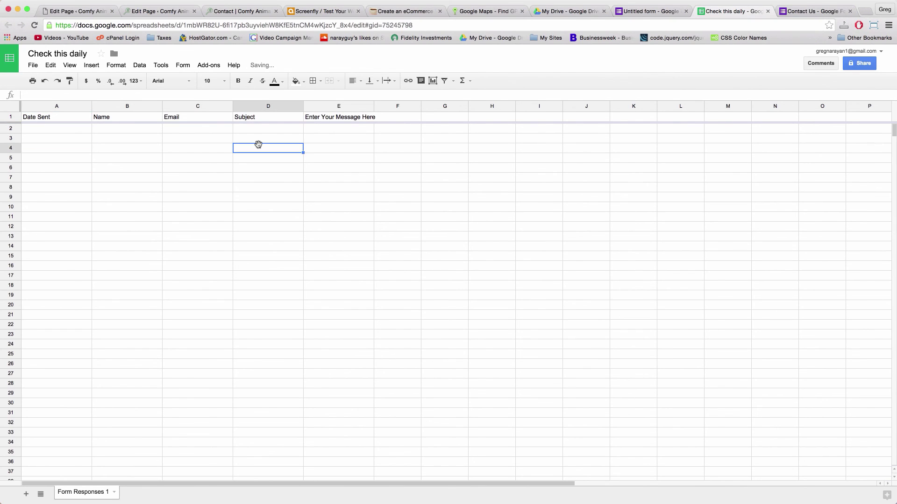
# Return to the Untitled form's responses page
pyautogui.click(398, 152)
pyautogui.click(348, 135)
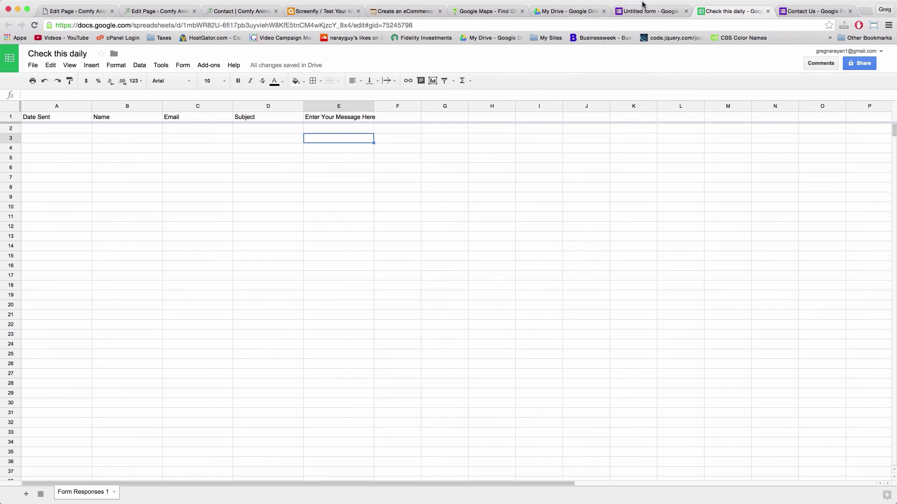
pyautogui.click(654, 11)
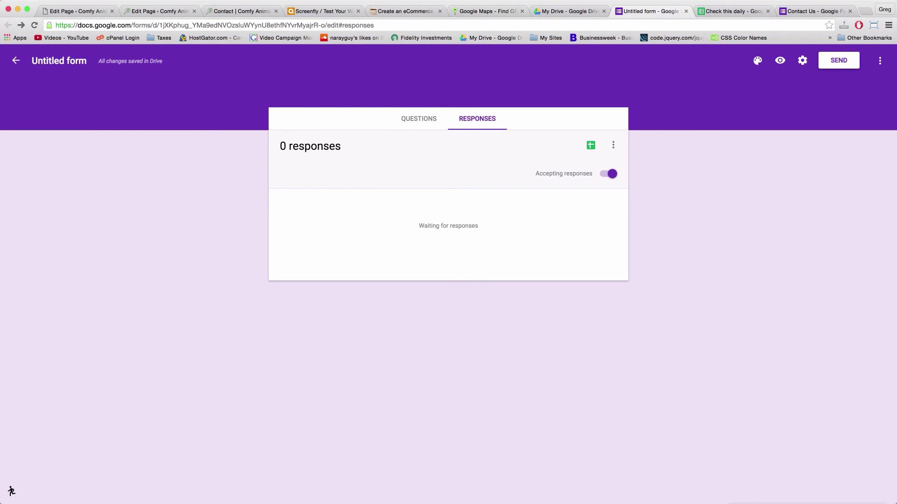
# View the live Comfy Animals Contact page and scroll to the embedded form
pyautogui.click(77, 11)
pyautogui.click(163, 53)
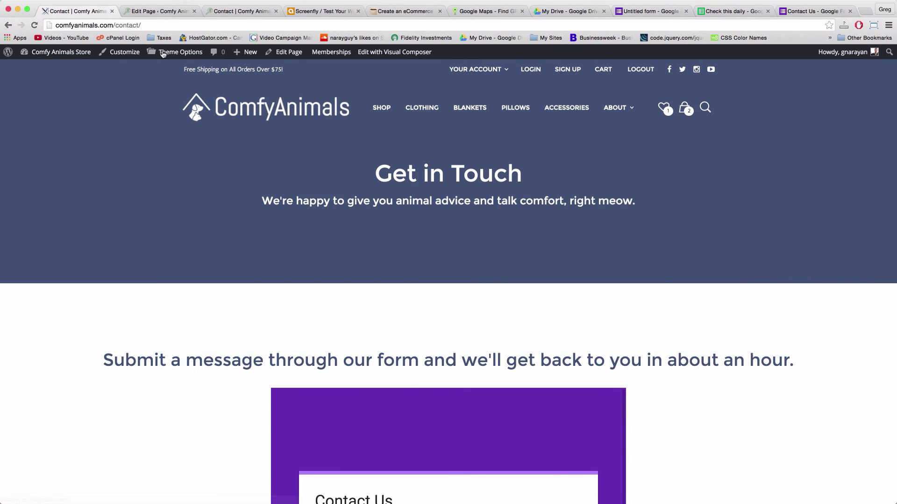
pyautogui.scroll(-15, 296, 163)
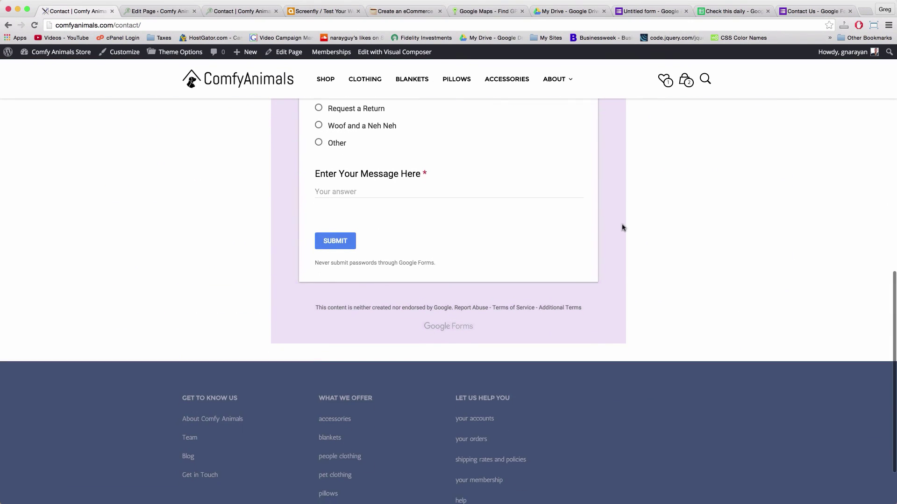
pyautogui.scroll(8, 687, 248)
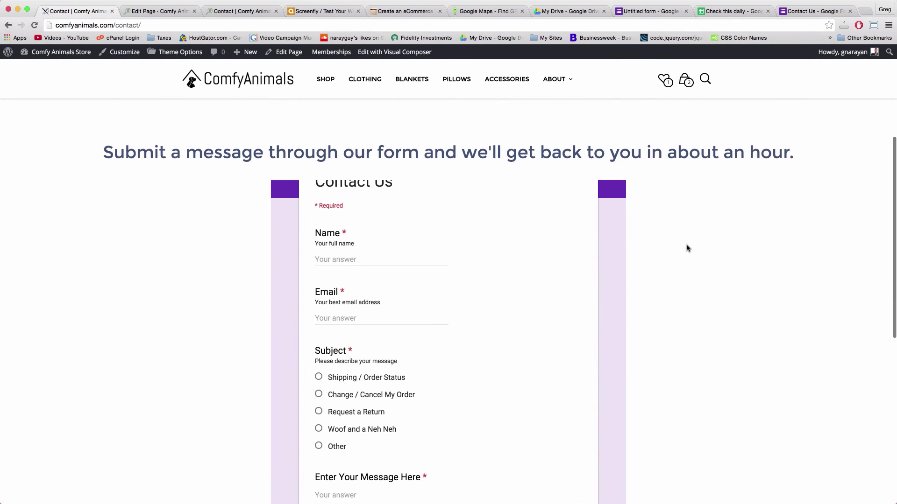
pyautogui.scroll(2, 512, 300)
pyautogui.scroll(-2, 687, 272)
# Submit a test message with name, email and subject Shipping / Order Status through the form
pyautogui.click(326, 315)
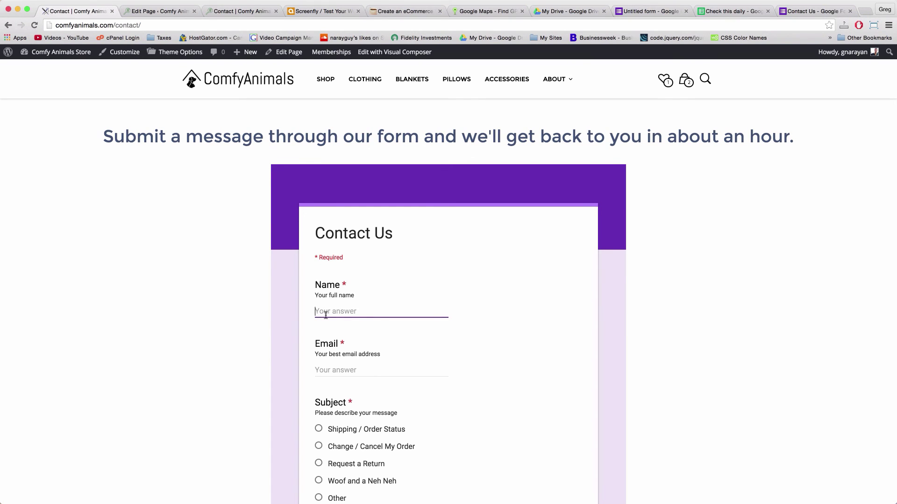
pyautogui.write('G')
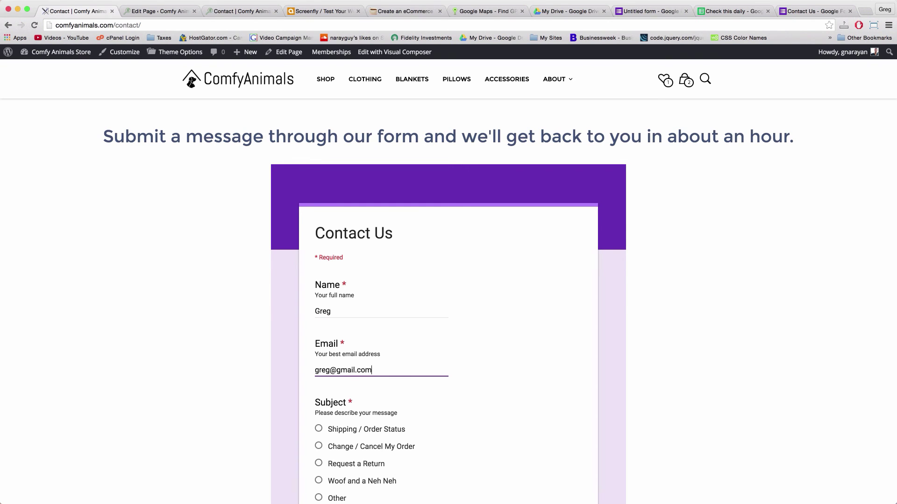
pyautogui.scroll(-3, 317, 324)
pyautogui.click(318, 292)
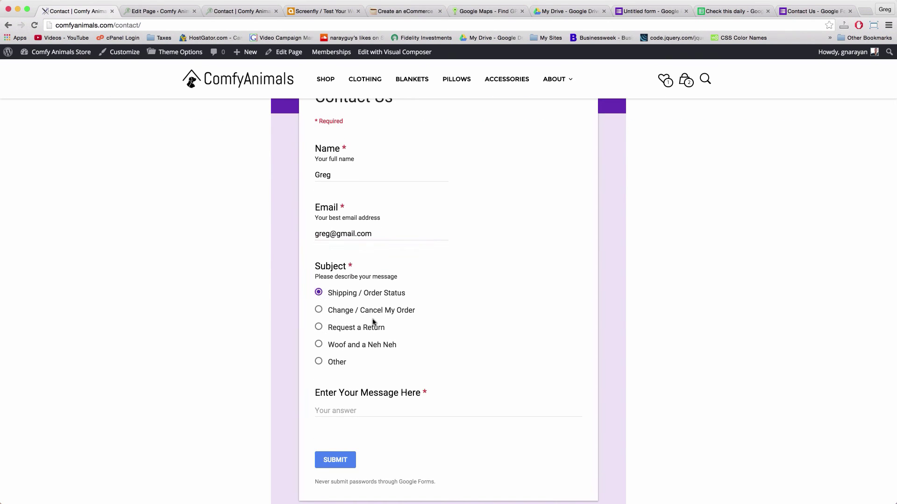
pyautogui.scroll(-3, 373, 323)
pyautogui.write('Where is my ord')
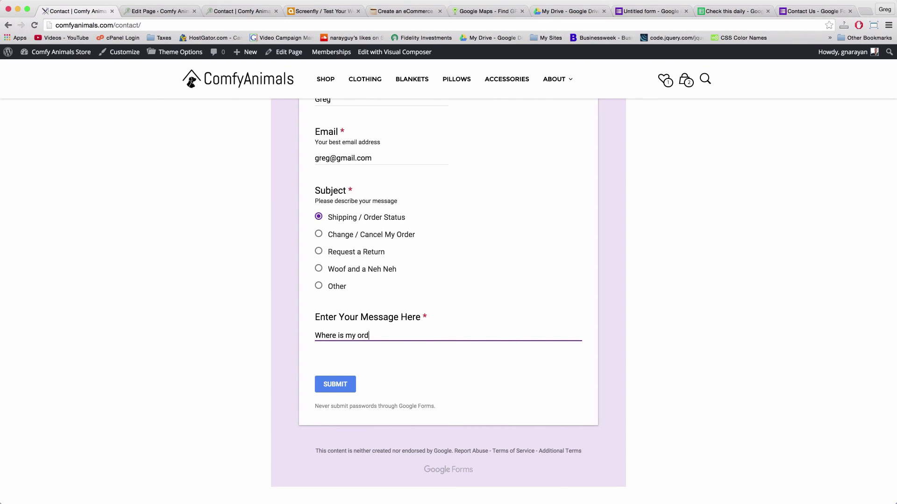
pyautogui.click(350, 386)
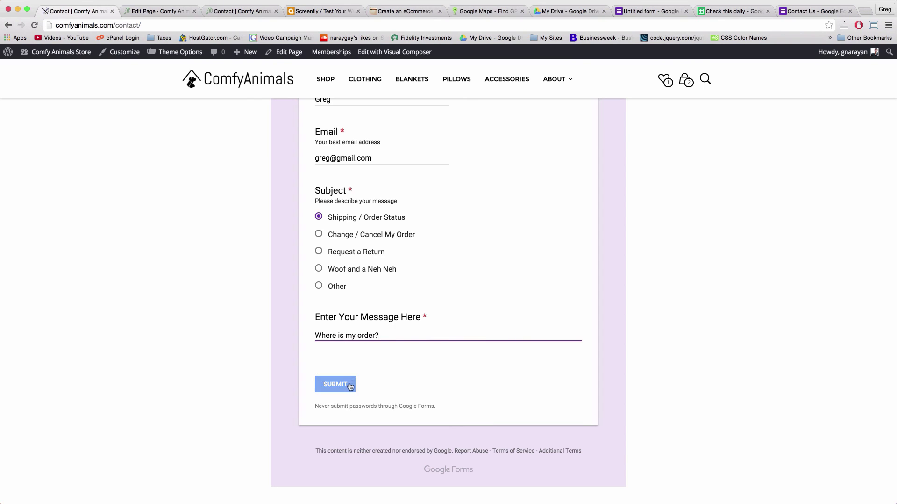
pyautogui.scroll(3, 397, 224)
pyautogui.click(727, 11)
# Reload the sheet, verify the row-2 'Where is my order?' response, then bring up the Tools menu
pyautogui.press('Return')
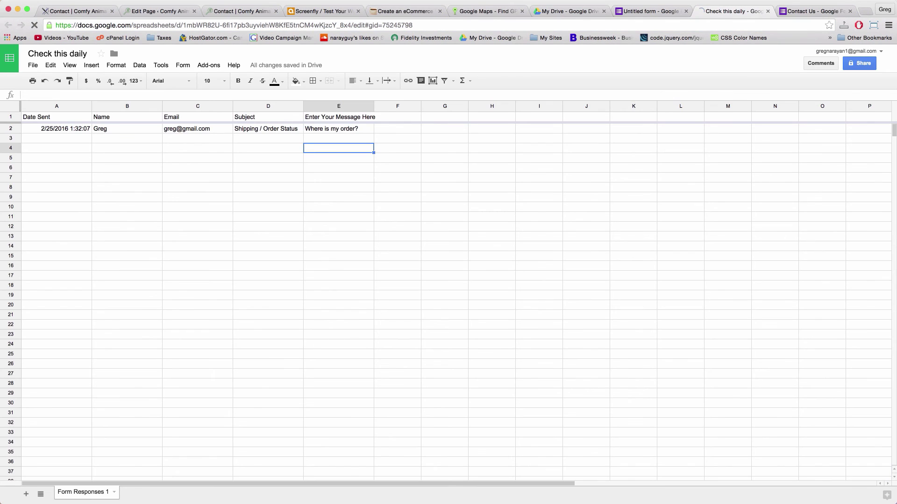
pyautogui.click(305, 130)
pyautogui.click(237, 132)
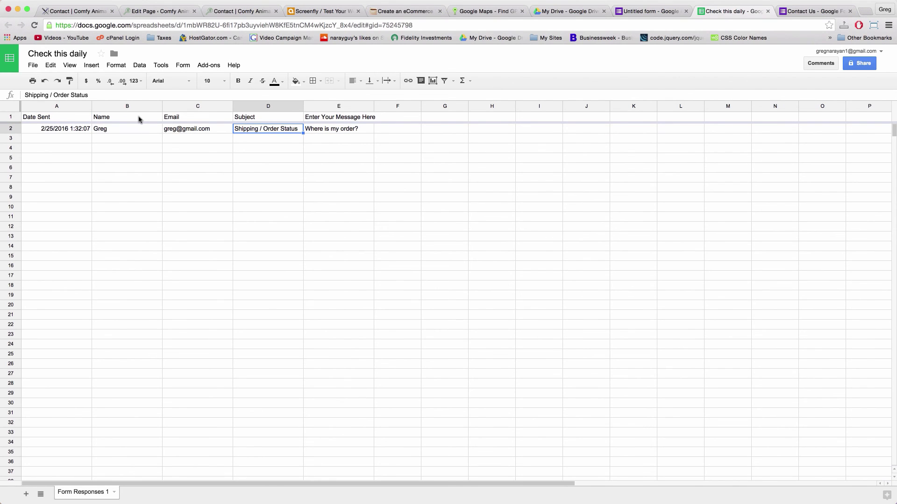
pyautogui.click(340, 122)
pyautogui.click(344, 129)
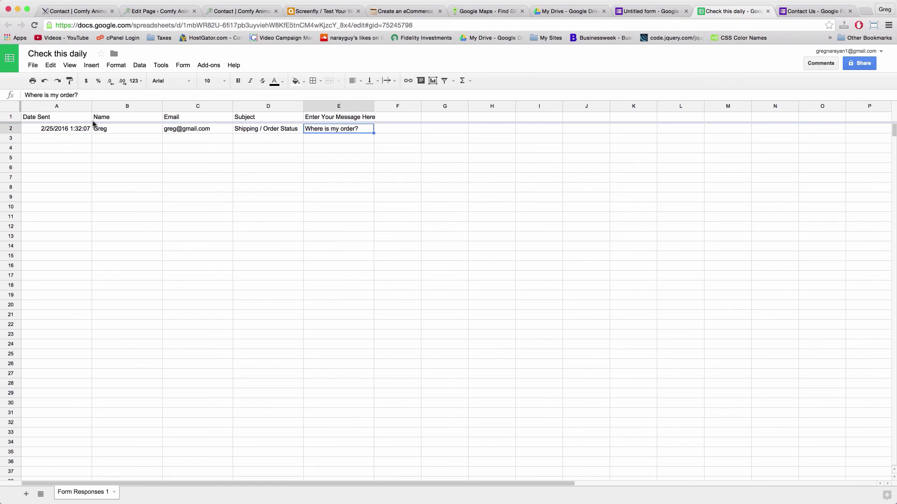
pyautogui.click(67, 132)
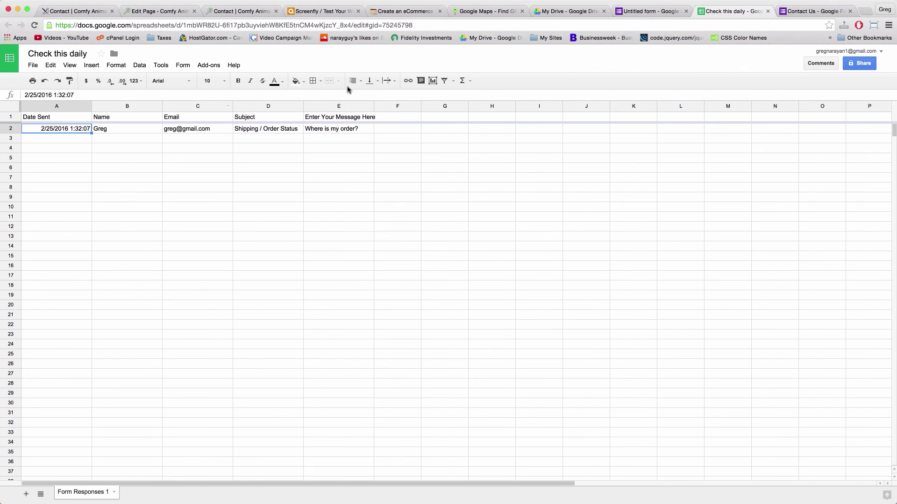
pyautogui.click(181, 70)
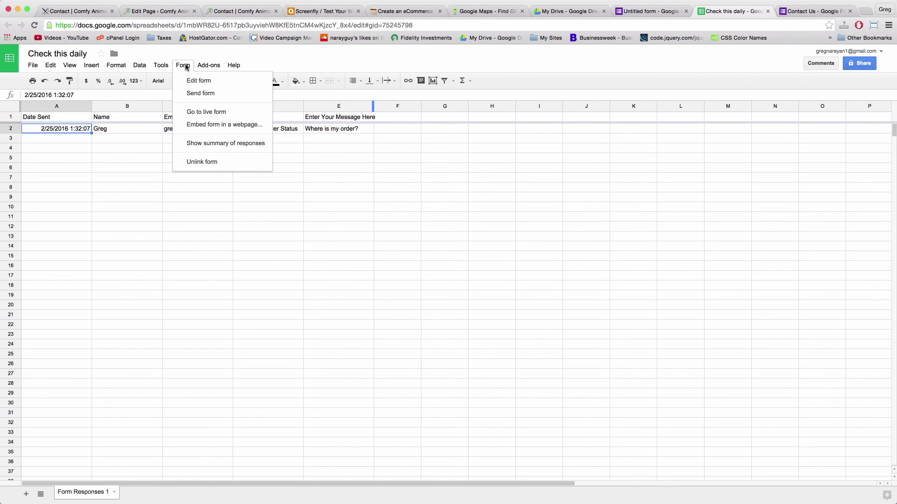
pyautogui.moveTo(163, 66)
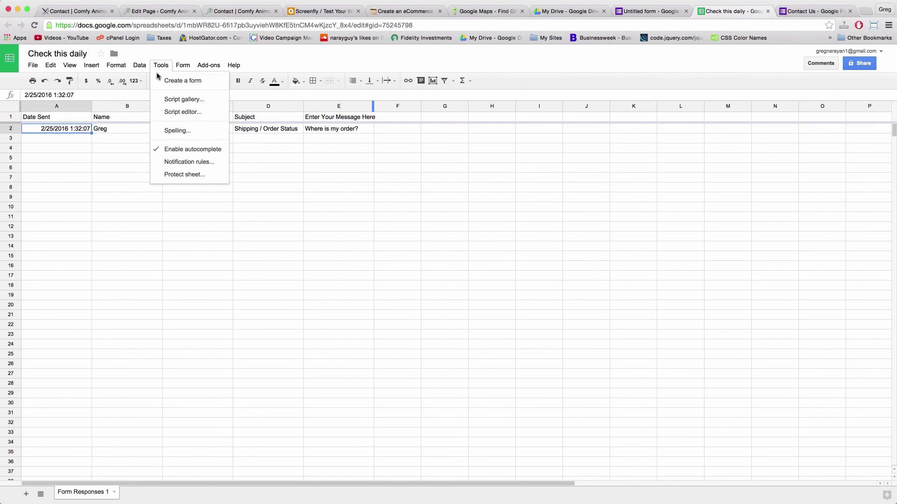
# Add a notification rule: 'A user submits a form' triggers 'Email - right away'
pyautogui.click(169, 162)
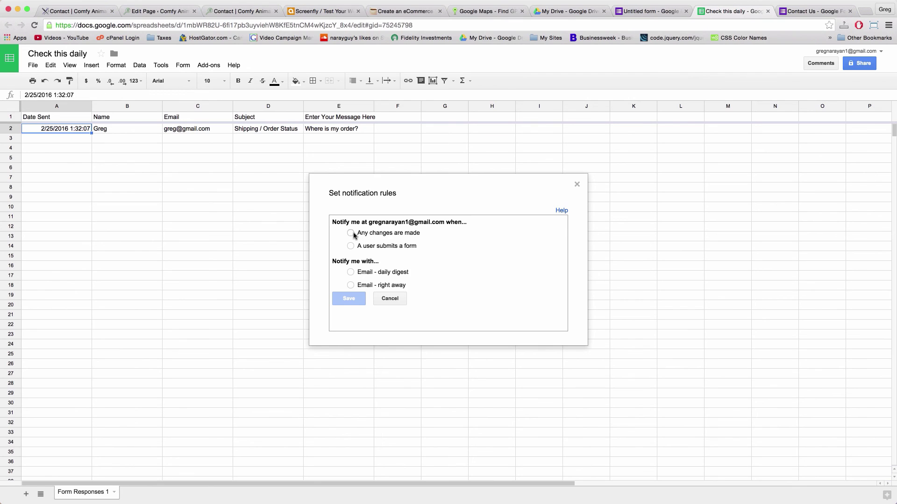
pyautogui.click(351, 246)
pyautogui.click(350, 246)
pyautogui.click(350, 285)
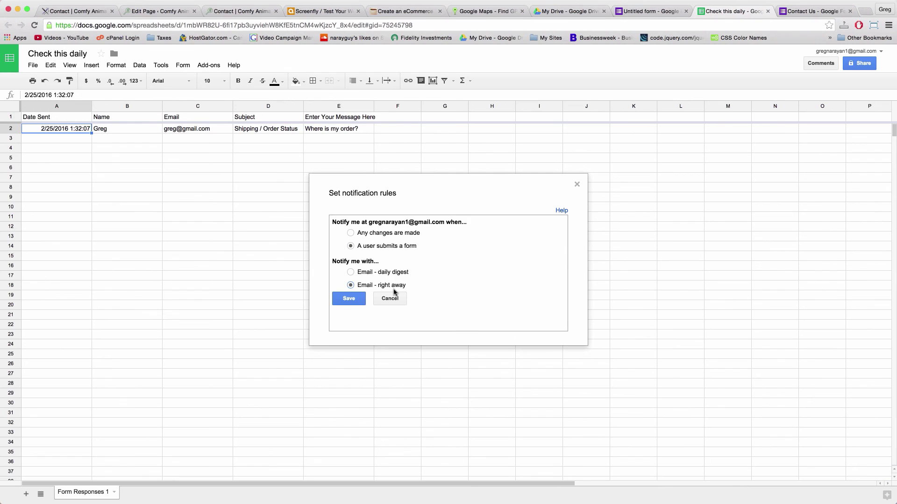
pyautogui.click(348, 300)
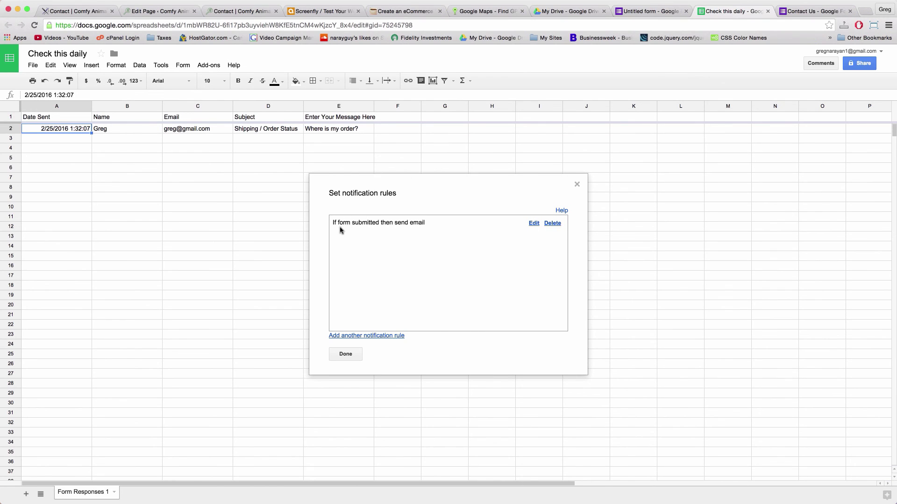
pyautogui.click(345, 354)
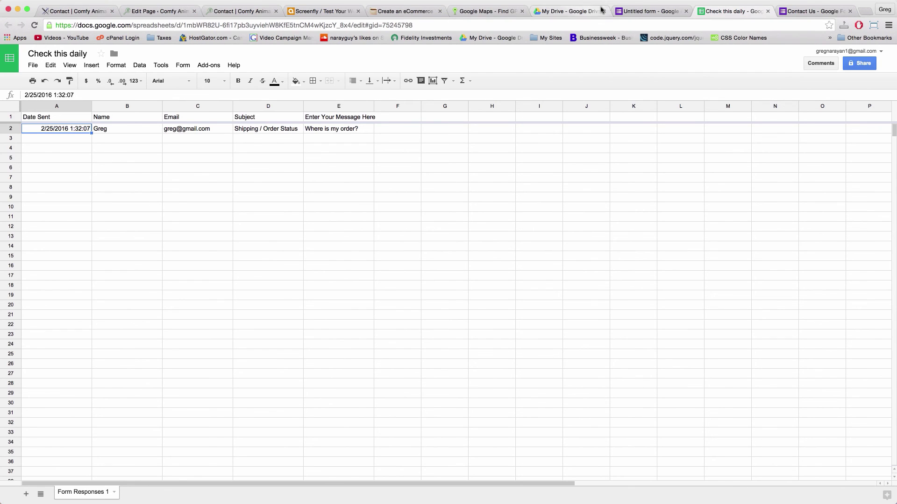
pyautogui.click(183, 65)
pyautogui.click(434, 228)
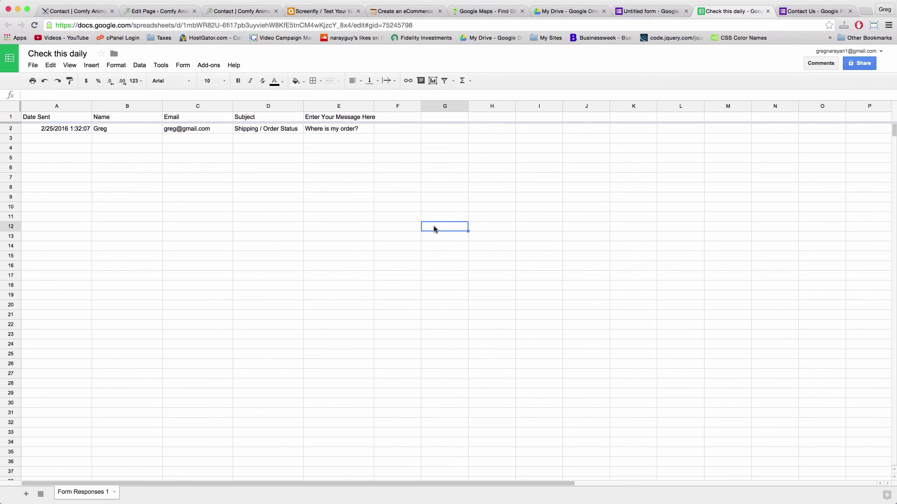
# Open the linked Contact Us form for editing and preview the live form
pyautogui.click(380, 218)
pyautogui.click(183, 69)
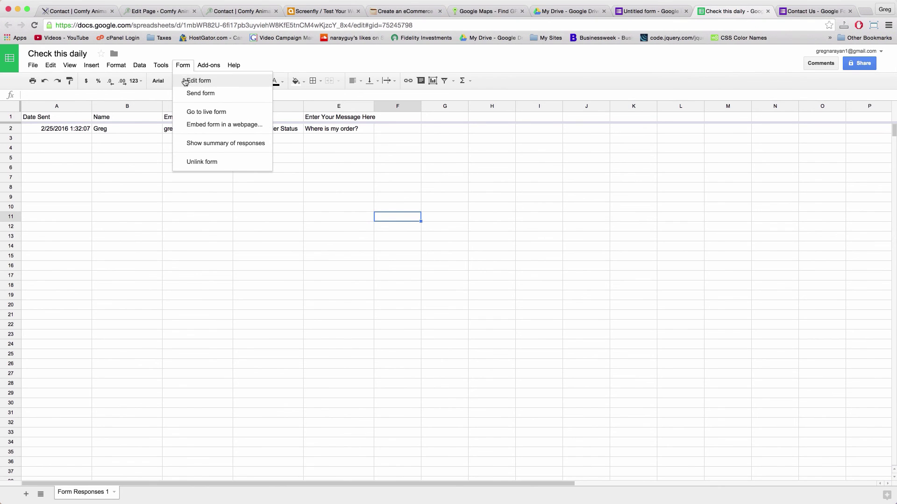
pyautogui.click(196, 81)
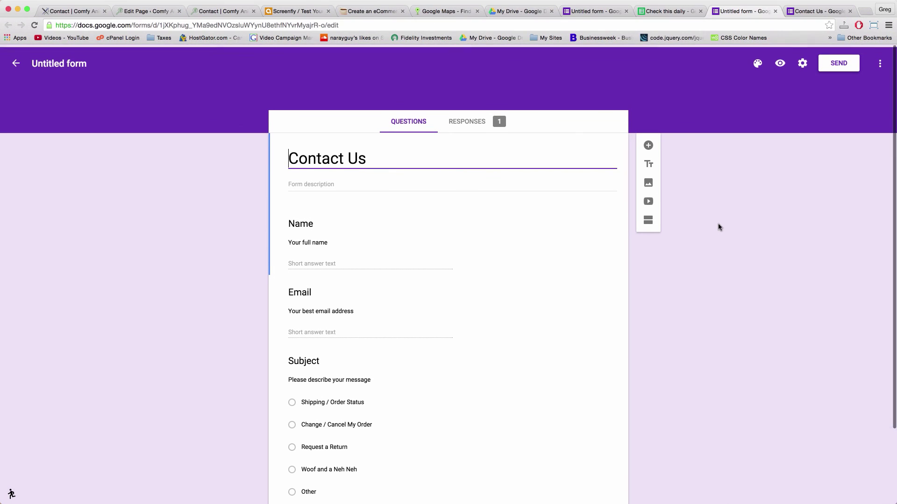
pyautogui.click(757, 65)
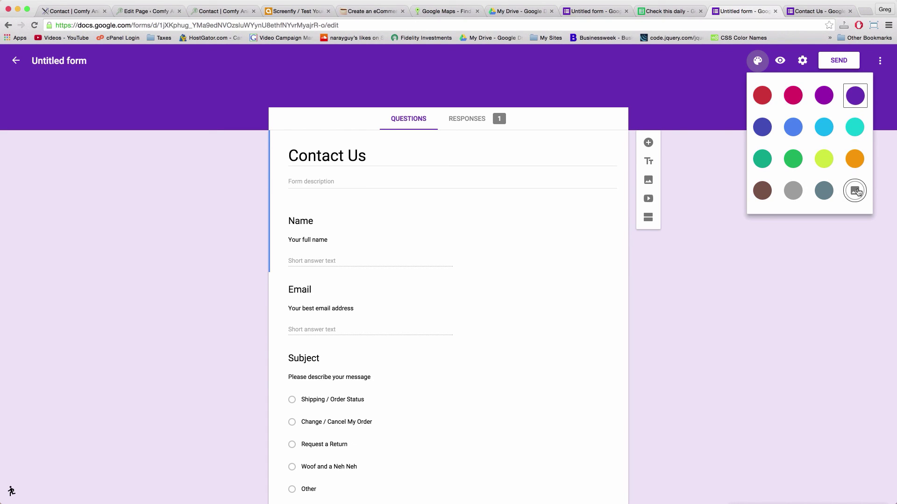
pyautogui.click(779, 60)
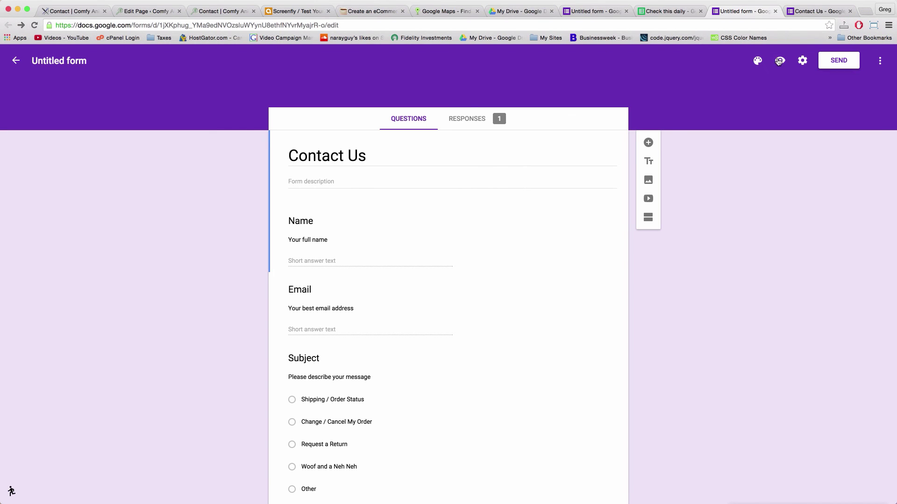
pyautogui.click(779, 61)
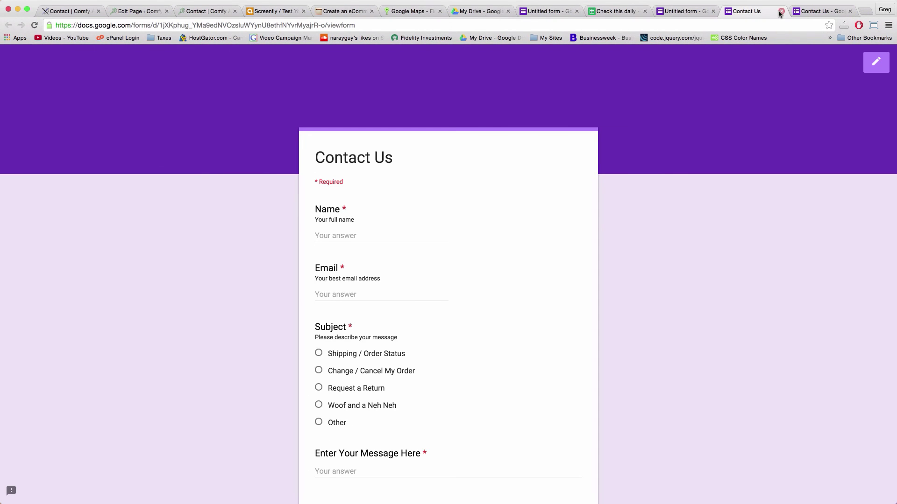
pyautogui.click(781, 11)
# Apply the Travel theme's rocky river image as the form's header theme
pyautogui.click(758, 62)
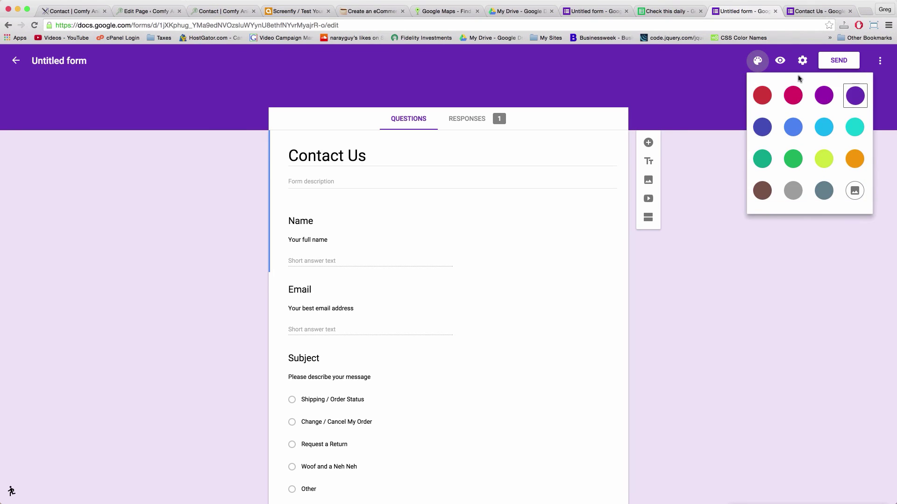
pyautogui.click(856, 189)
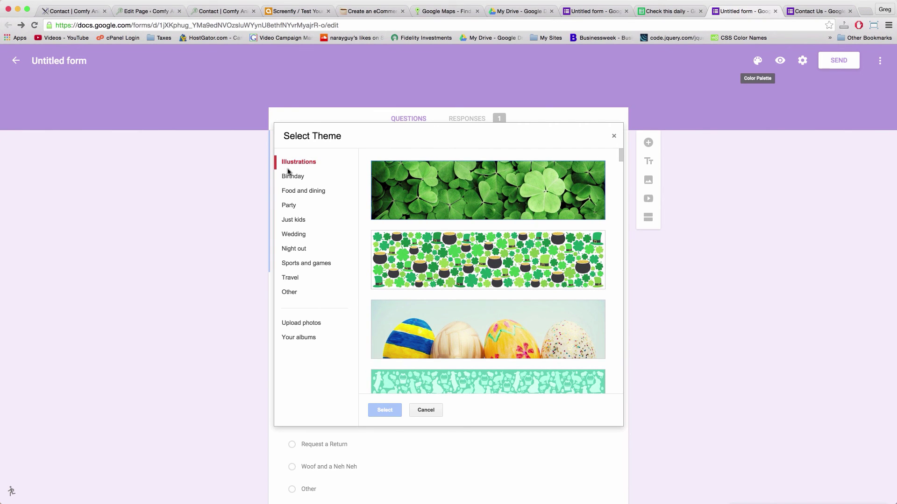
pyautogui.click(292, 292)
pyautogui.click(296, 282)
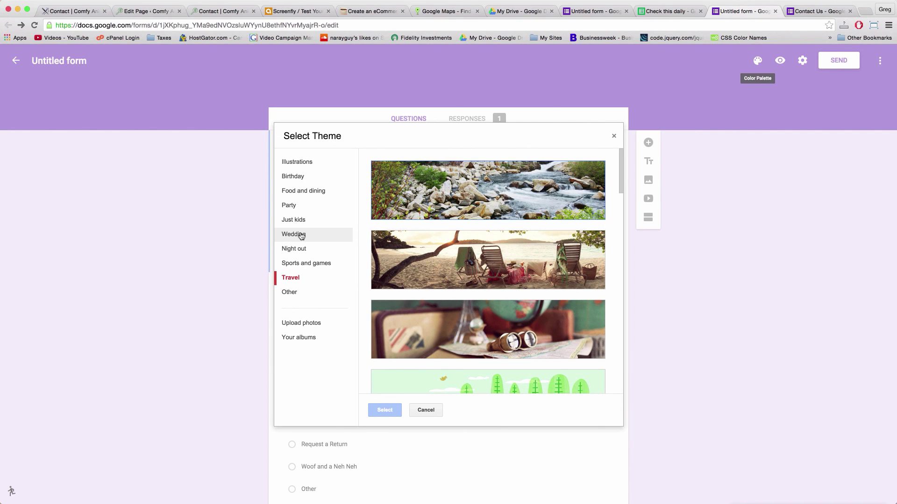
pyautogui.click(516, 183)
pyautogui.click(391, 412)
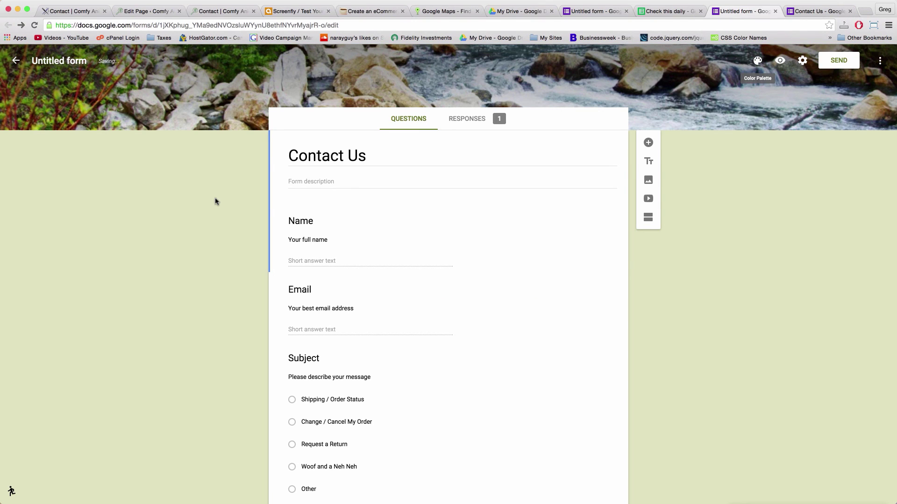
# Reload the live Comfy Animals Contact page and scroll through the embedded form's new rocky river theme
pyautogui.press('super+1')
pyautogui.press('super+l')
pyautogui.press('Return')
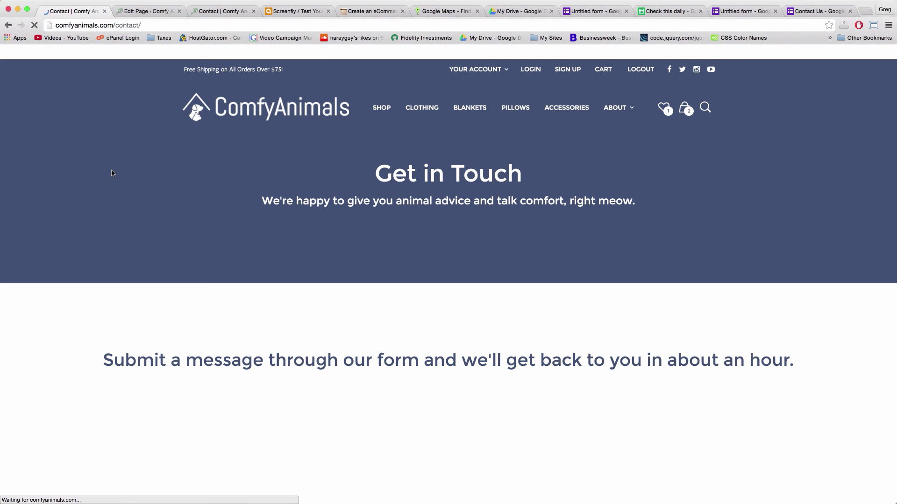
pyautogui.scroll(-1, 190, 228)
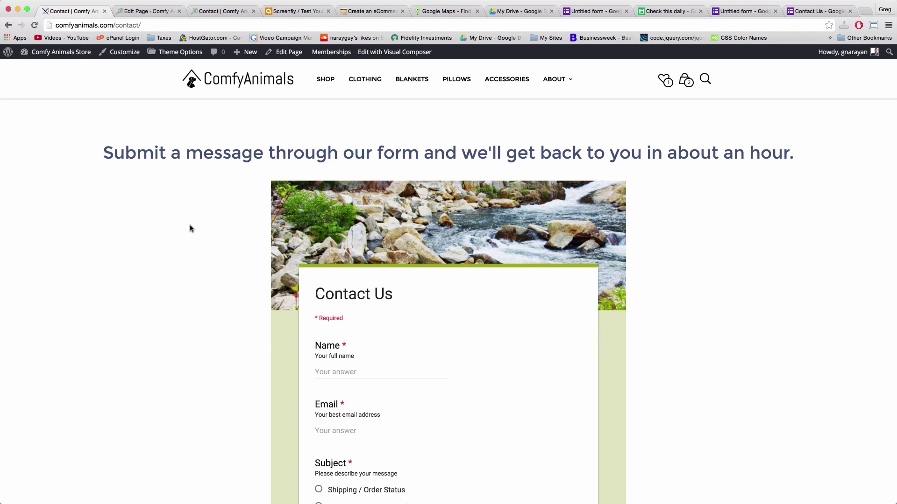
pyautogui.scroll(-3, 190, 229)
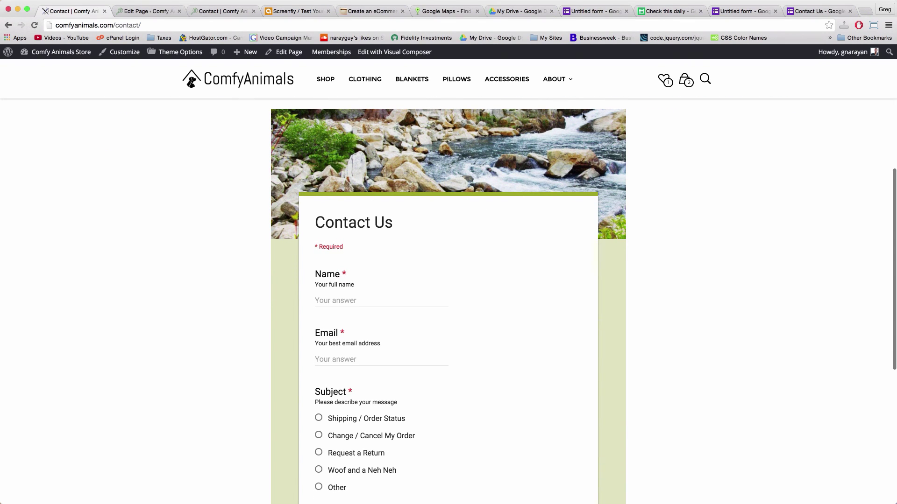
pyautogui.scroll(-10, 490, 190)
pyautogui.scroll(15, 491, 190)
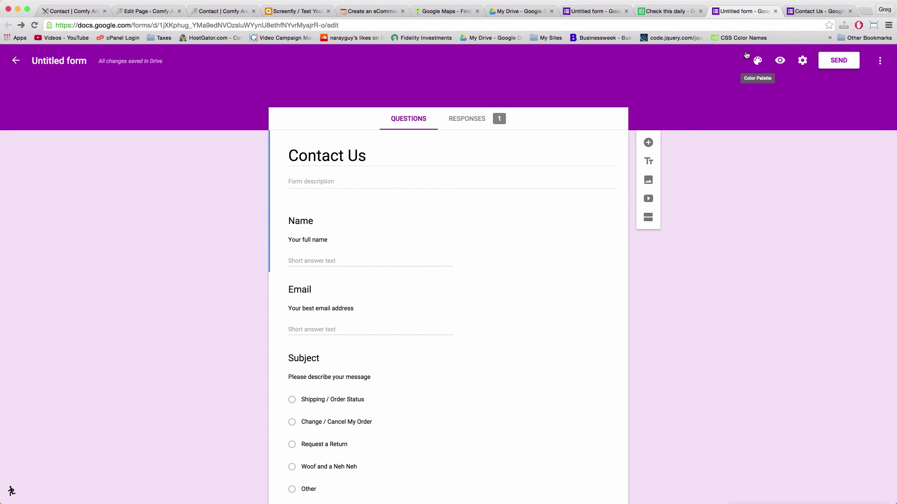
# Choose the 13-grid-hand.jpg texture from the Illustrations images as the form's header theme
pyautogui.click(758, 61)
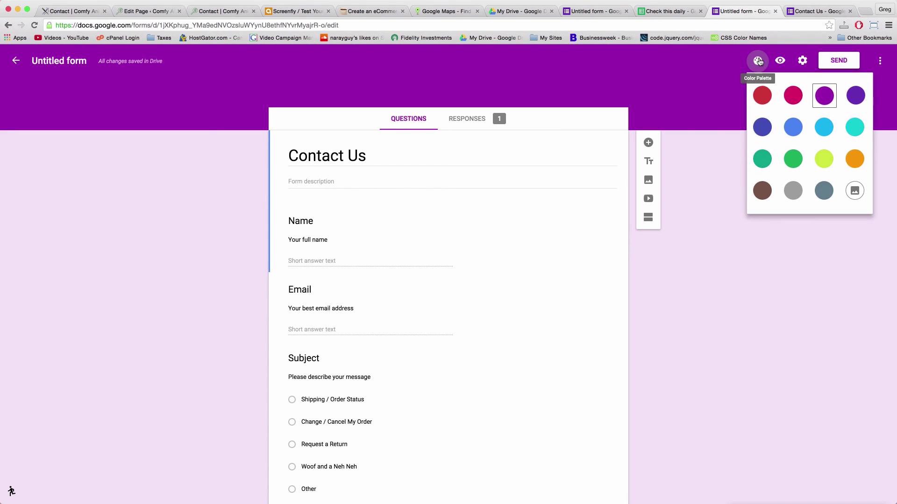
pyautogui.click(859, 192)
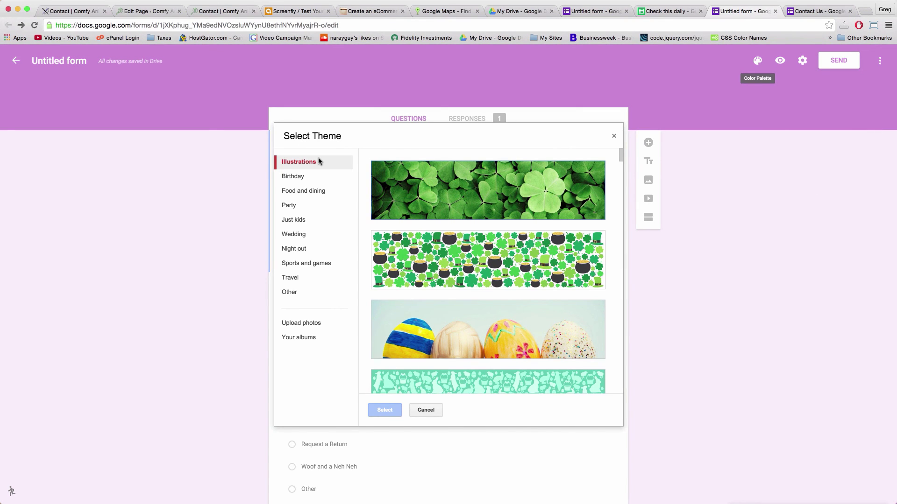
pyautogui.scroll(-2, 427, 203)
pyautogui.scroll(-8, 427, 202)
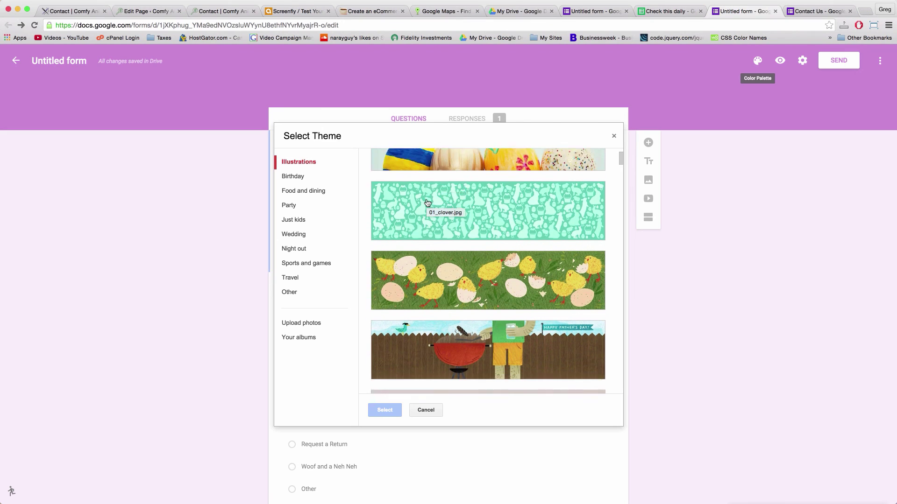
pyautogui.scroll(-15, 428, 202)
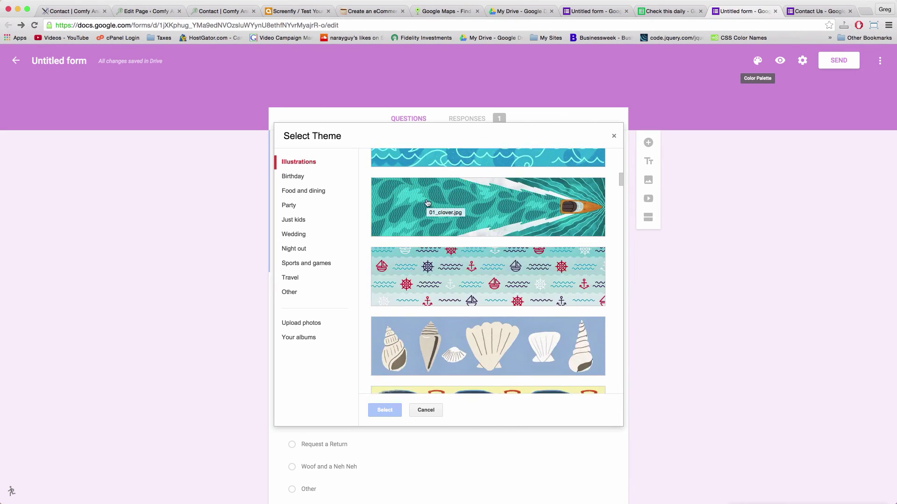
pyautogui.scroll(-15, 427, 203)
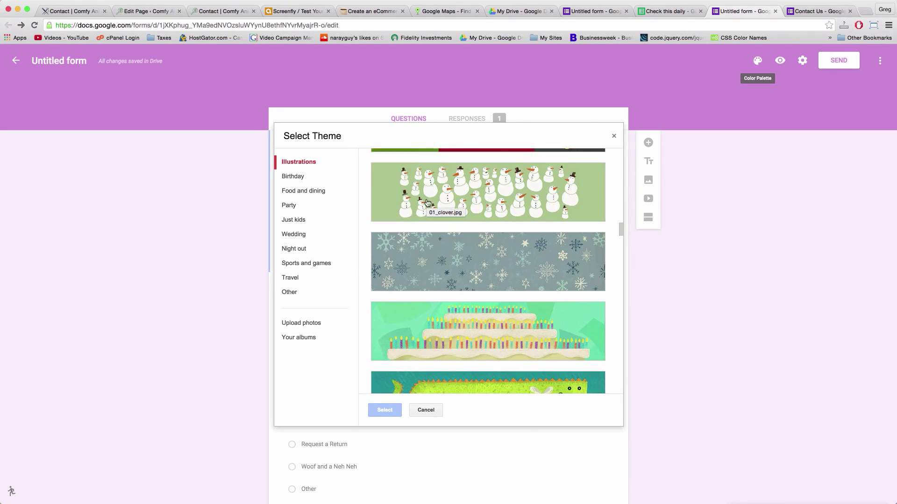
pyautogui.scroll(-15, 427, 202)
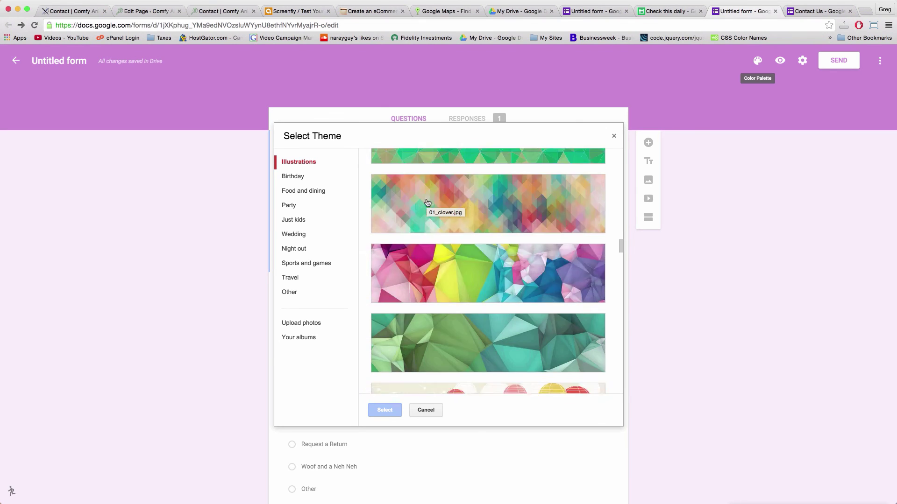
pyautogui.scroll(-15, 428, 202)
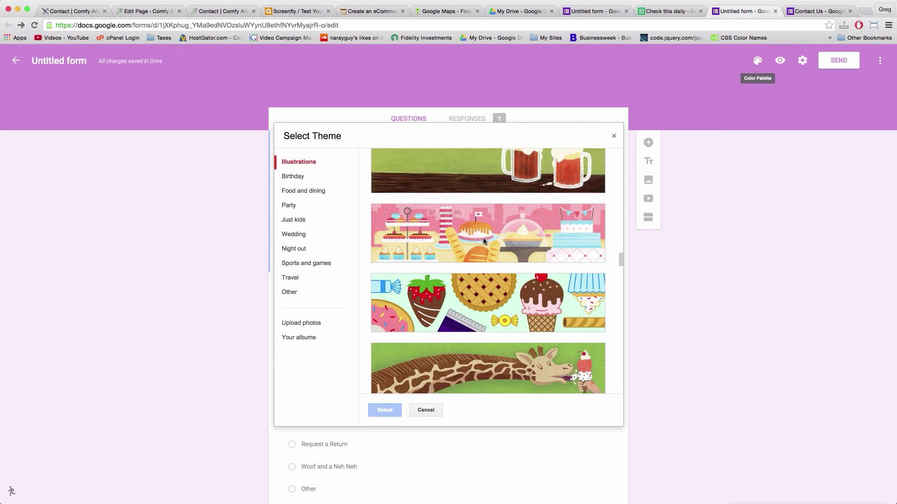
pyautogui.scroll(-15, 484, 241)
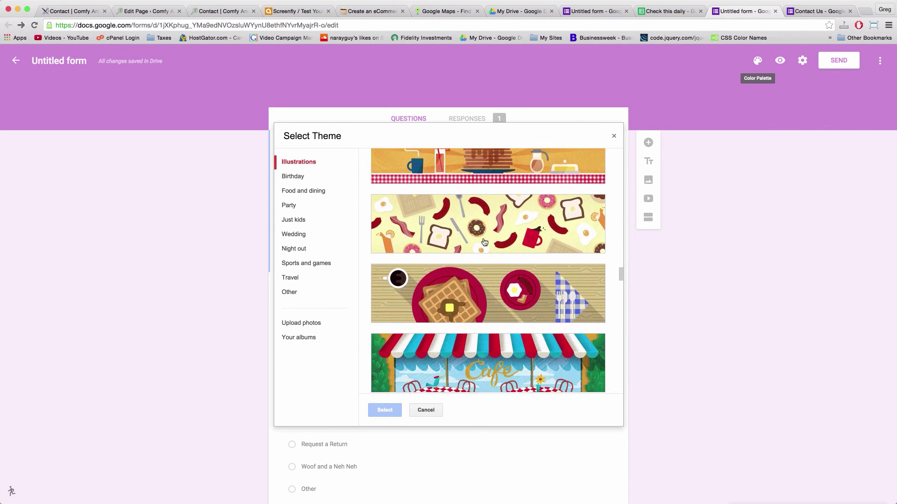
pyautogui.scroll(-5, 471, 256)
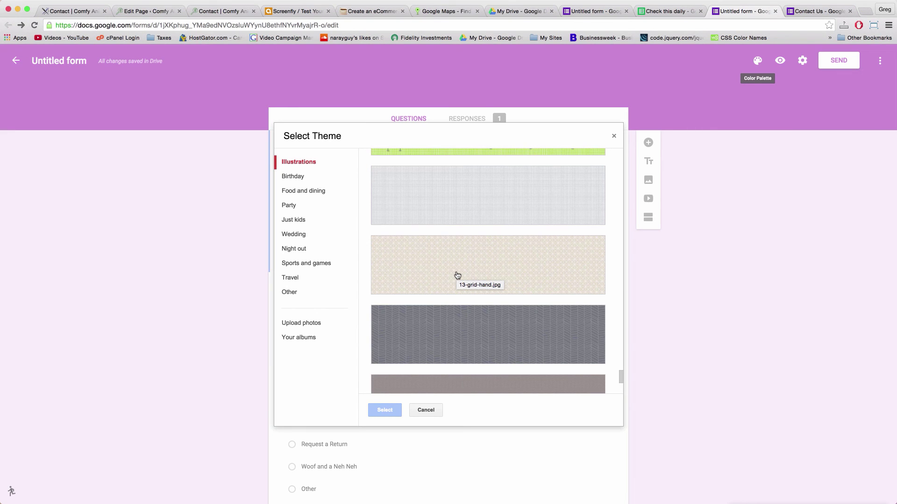
pyautogui.click(493, 262)
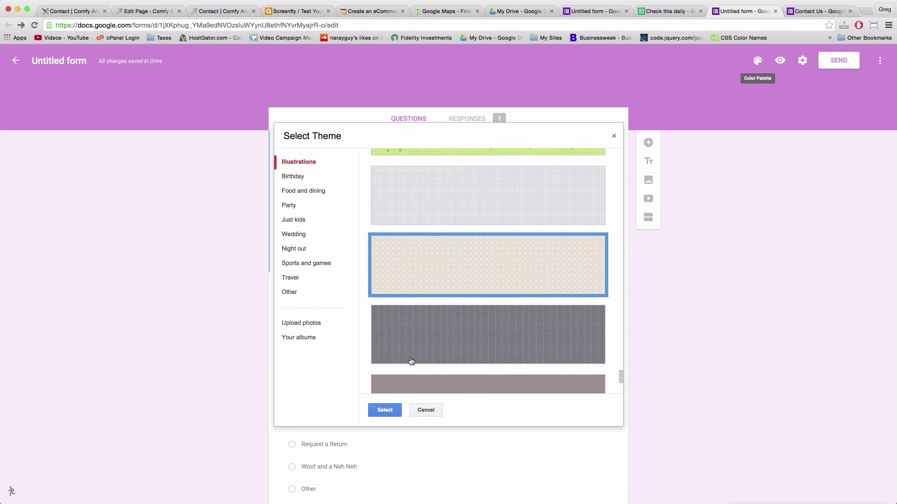
pyautogui.click(384, 412)
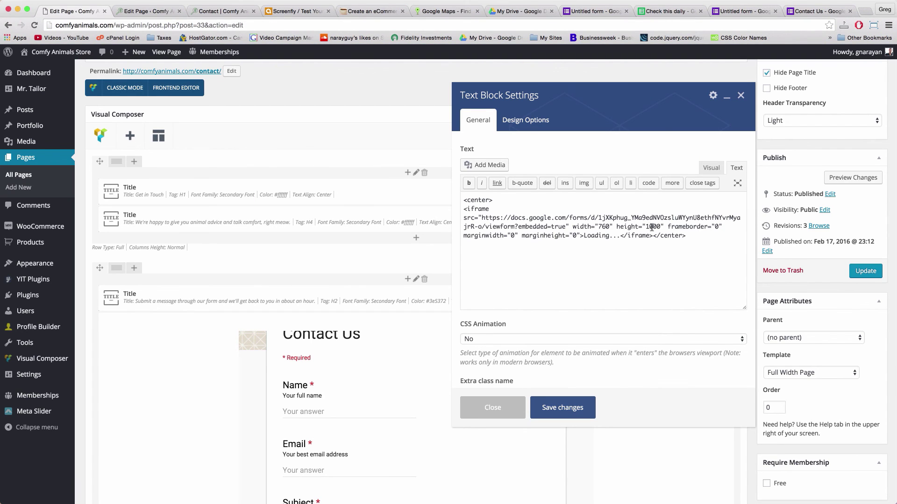
# Set the embedded form's iframe height to 1300, save the text block and update the page
pyautogui.click(652, 228)
pyautogui.press('BackSpace')
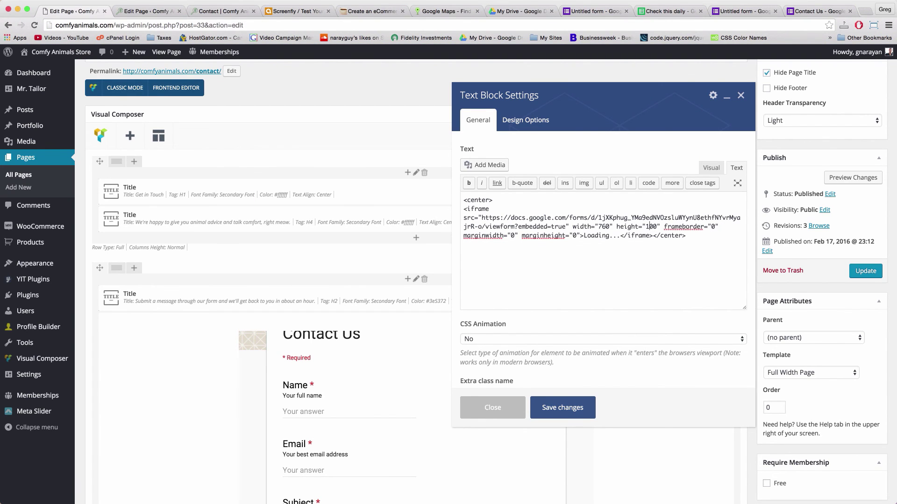
pyautogui.write('2')
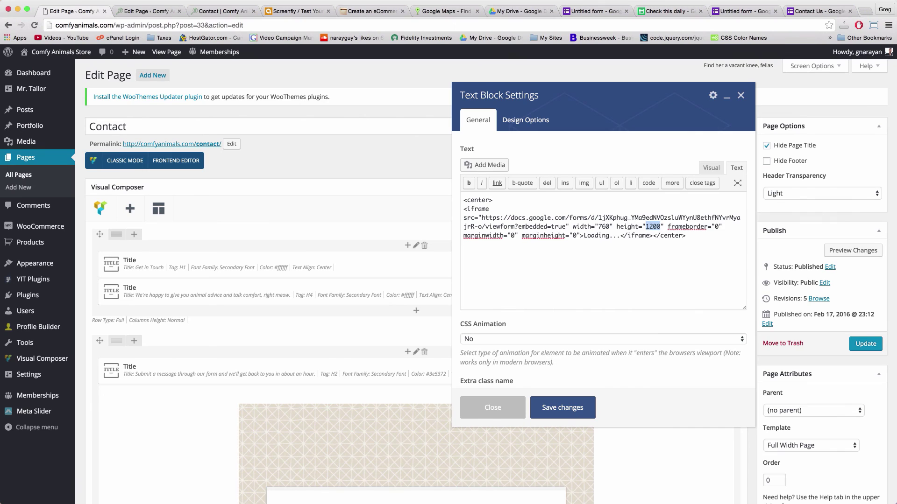
pyautogui.write('1300')
pyautogui.click(574, 402)
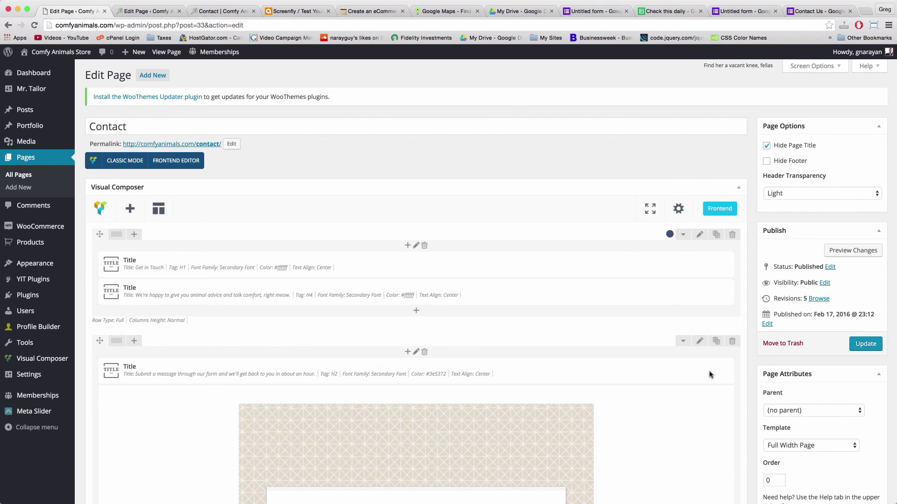
pyautogui.click(853, 345)
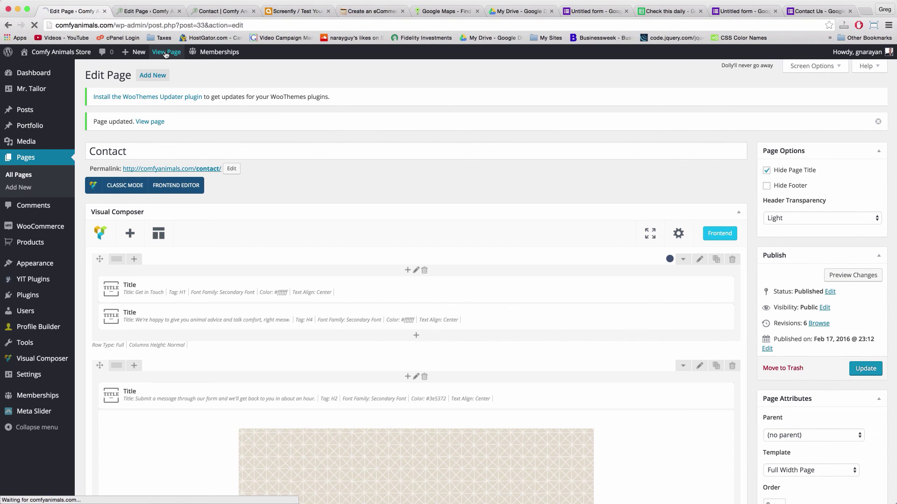
# View the live Contact page and scroll over the embedded form
pyautogui.click(165, 53)
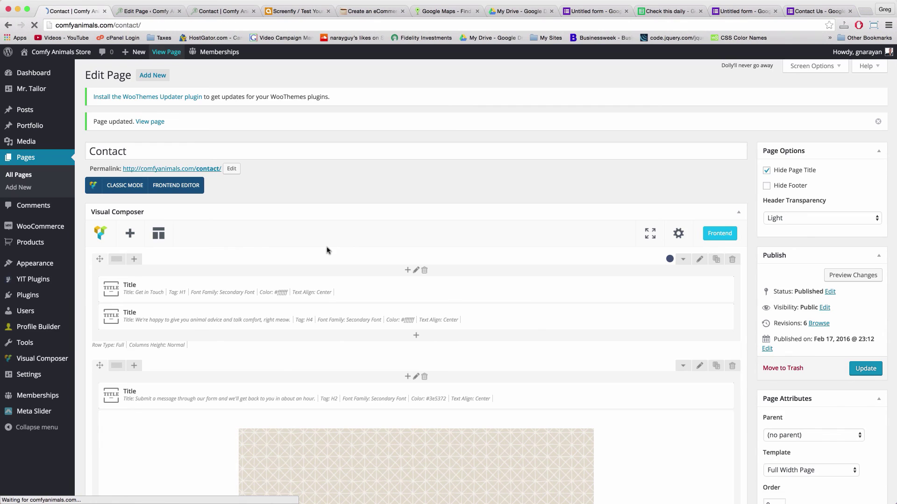
pyautogui.scroll(-10, 270, 275)
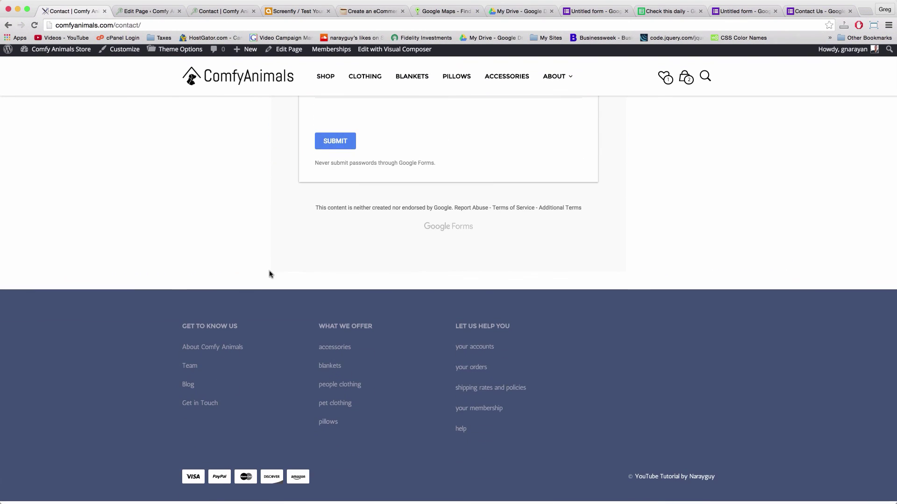
pyautogui.scroll(5, 270, 274)
pyautogui.scroll(10, 270, 274)
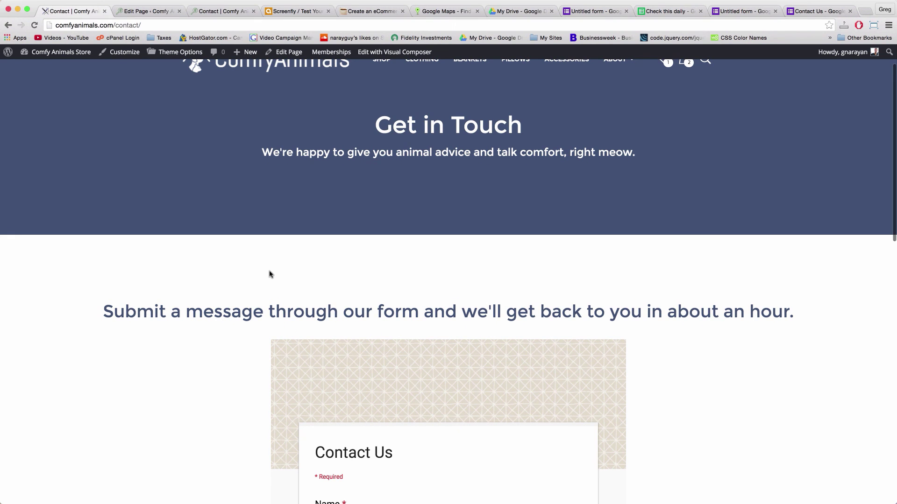
pyautogui.scroll(-10, 186, 198)
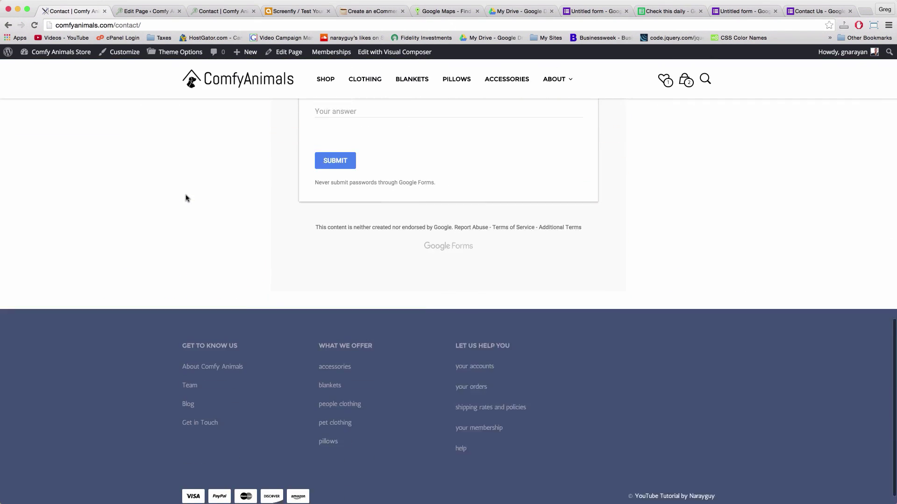
pyautogui.scroll(12, 186, 198)
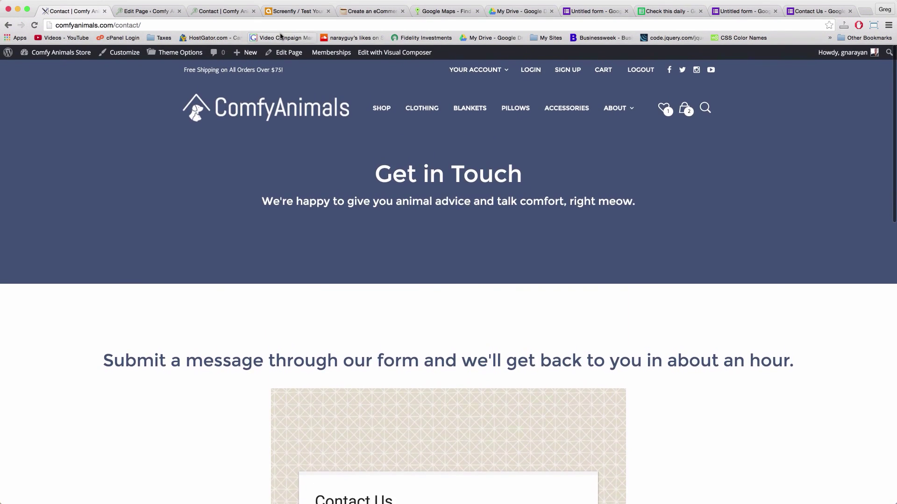
# In the page editor, add a Google Map element in a new row below the form
pyautogui.click(294, 54)
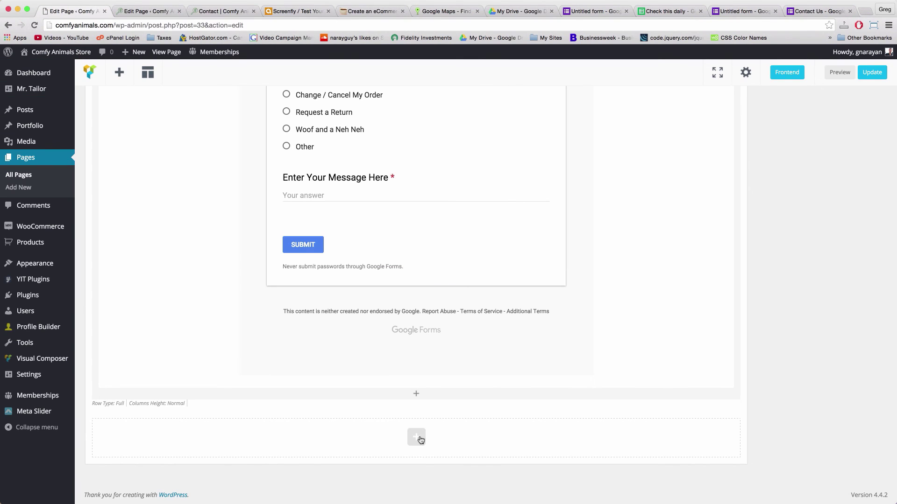
pyautogui.click(416, 437)
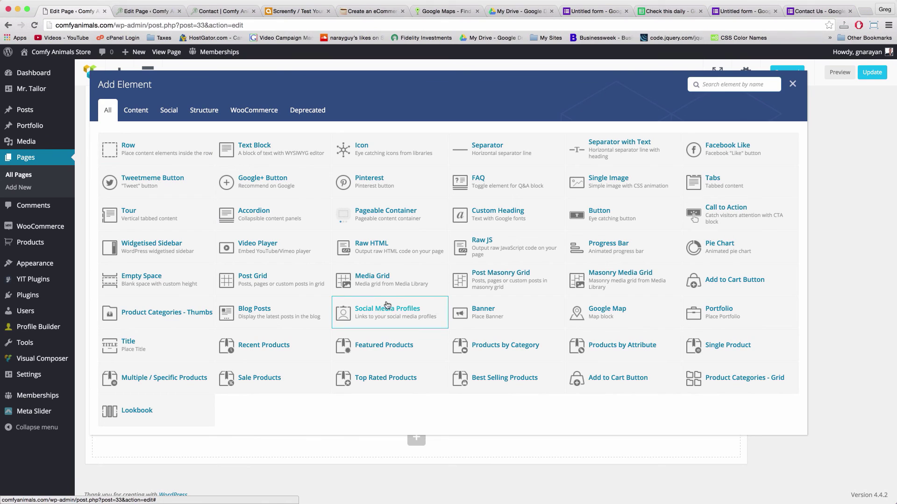
pyautogui.click(616, 316)
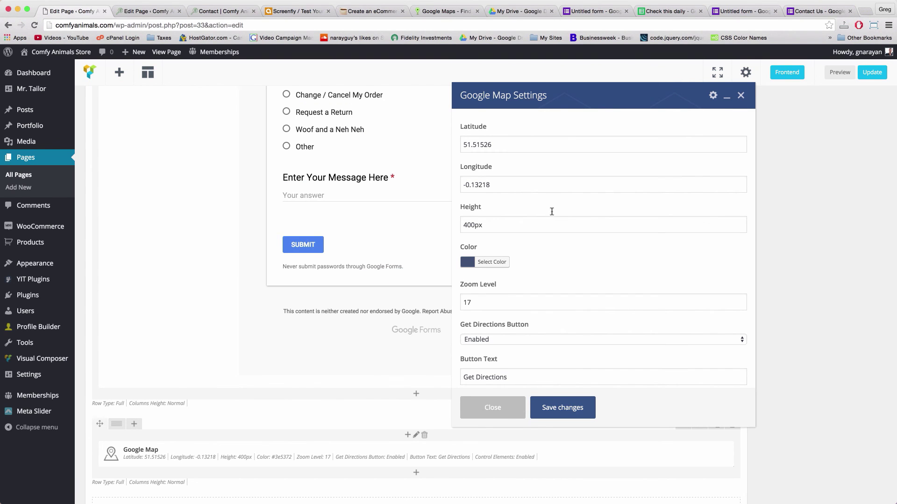
# Bring up the tutorial notes page with the mapcoordinates.net tip for Google Map coordinates
pyautogui.scroll(-3, 509, 156)
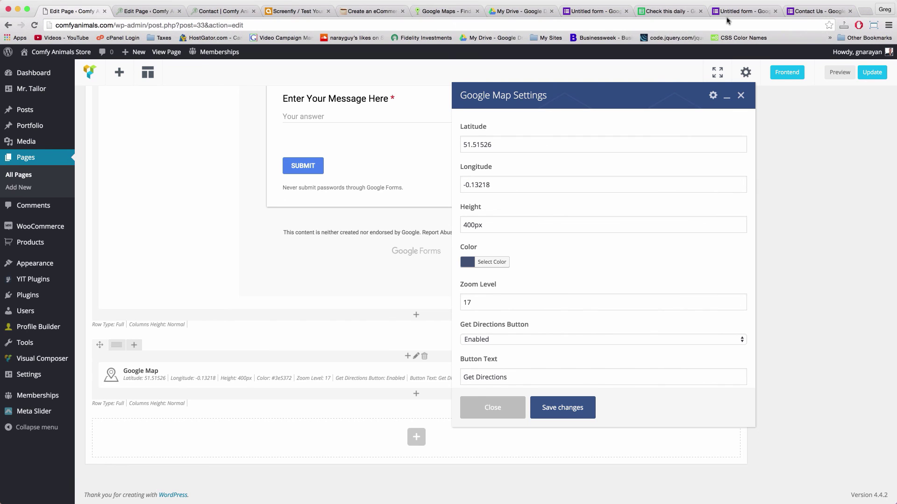
pyautogui.click(373, 14)
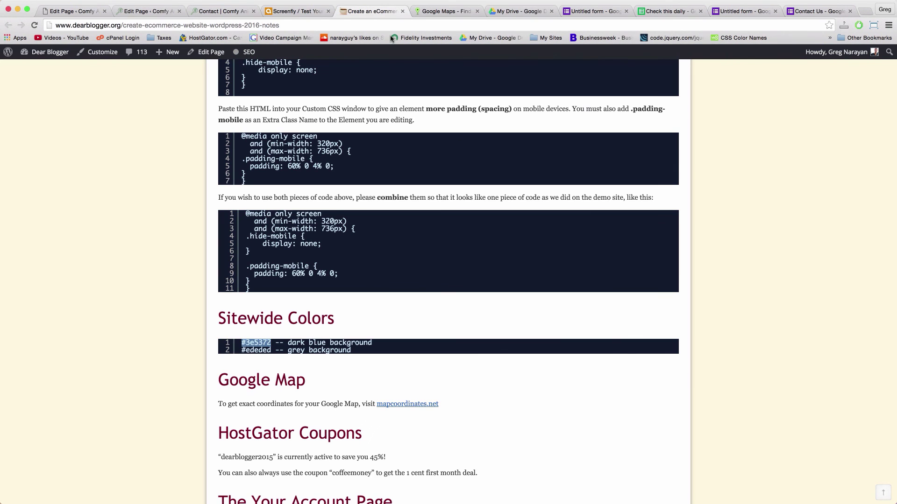
# Search 'chelsea market' on mapcoordinates.net and pick the Chelsea Market, New York suggestion
pyautogui.scroll(-5, 496, 238)
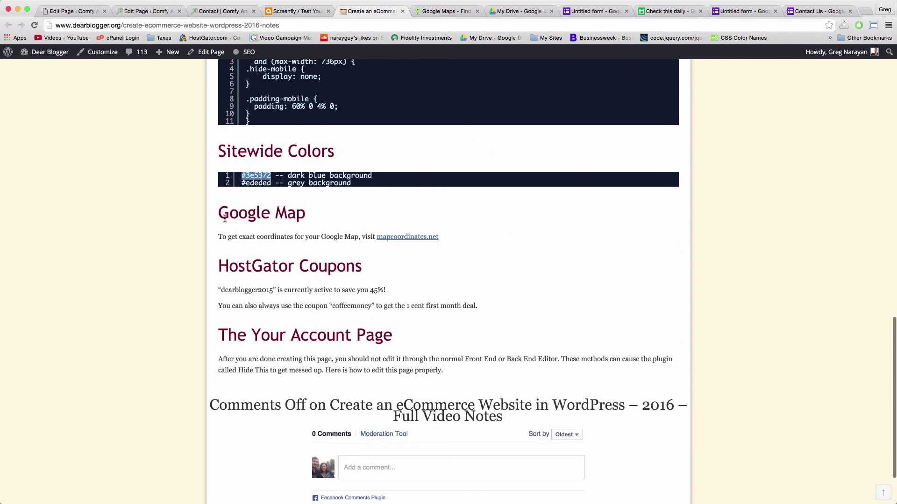
pyautogui.click(284, 235)
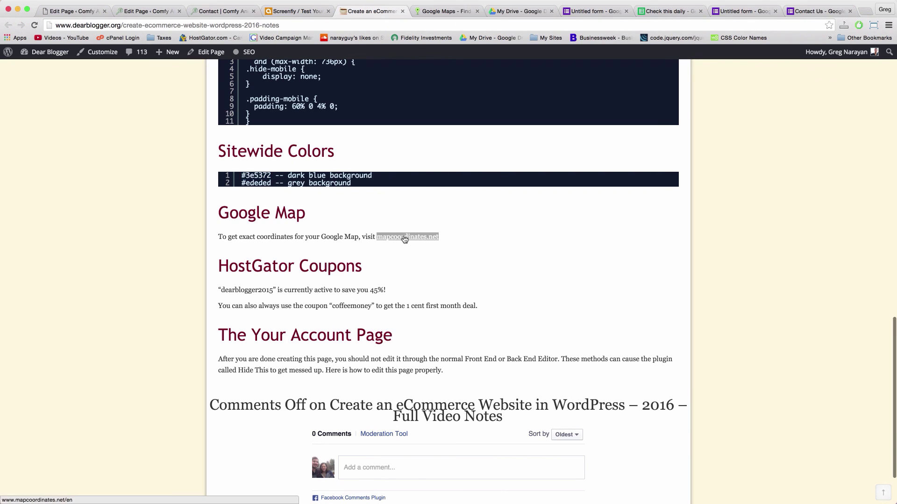
pyautogui.click(405, 237)
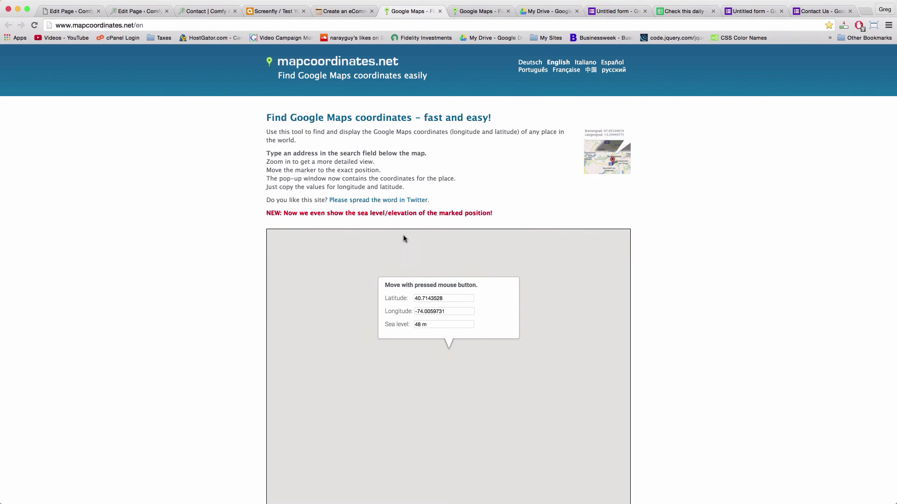
pyautogui.click(367, 254)
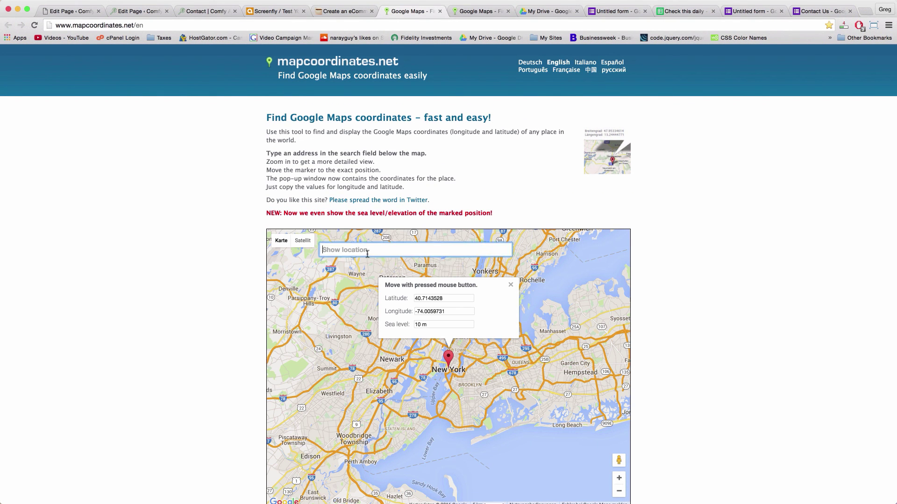
pyautogui.write('chelsea')
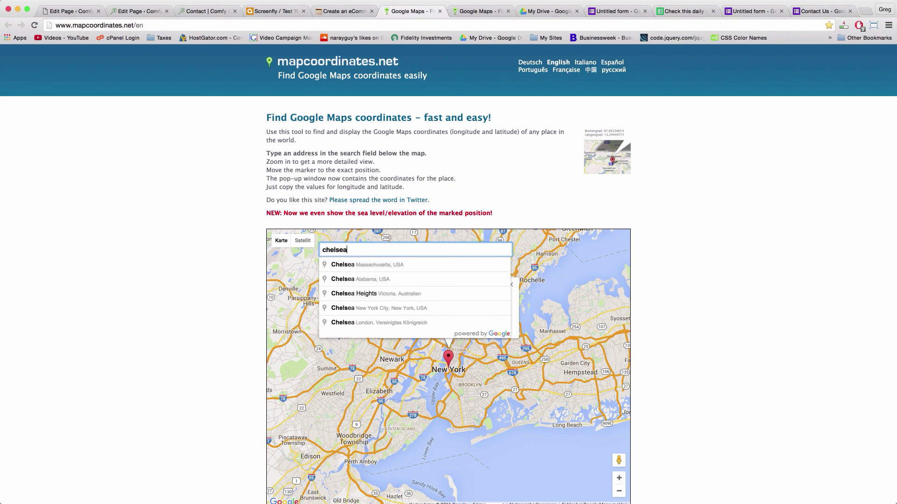
pyautogui.write(' market')
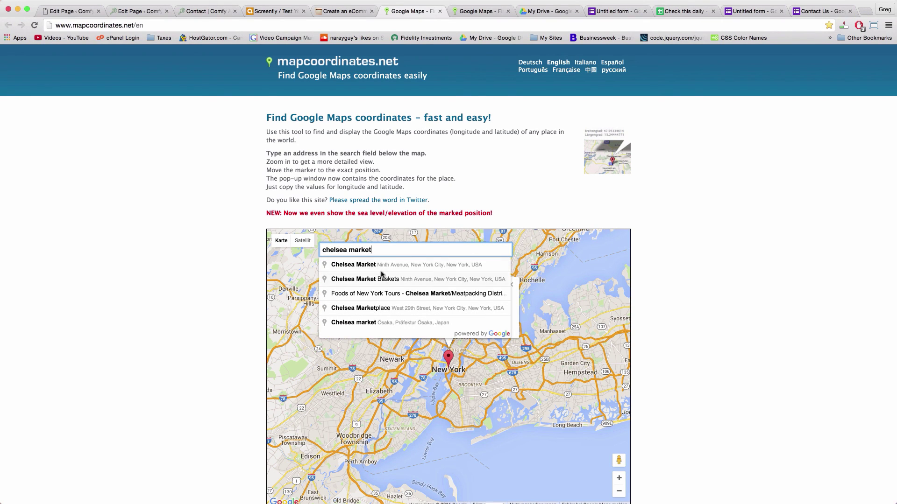
pyautogui.click(376, 265)
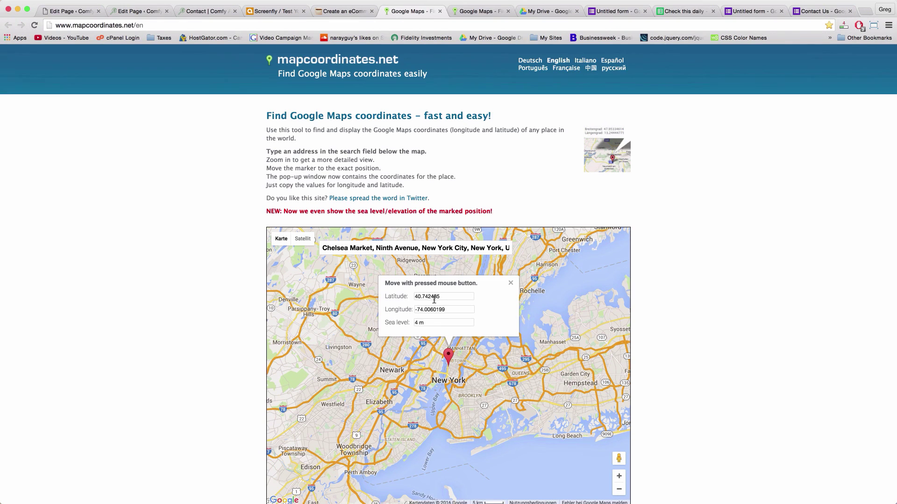
# Copy Chelsea Market's latitude 40.742485 and return to the WordPress Edit Page tab
pyautogui.scroll(-1, 444, 303)
pyautogui.doubleClick(439, 269)
pyautogui.press('super+c')
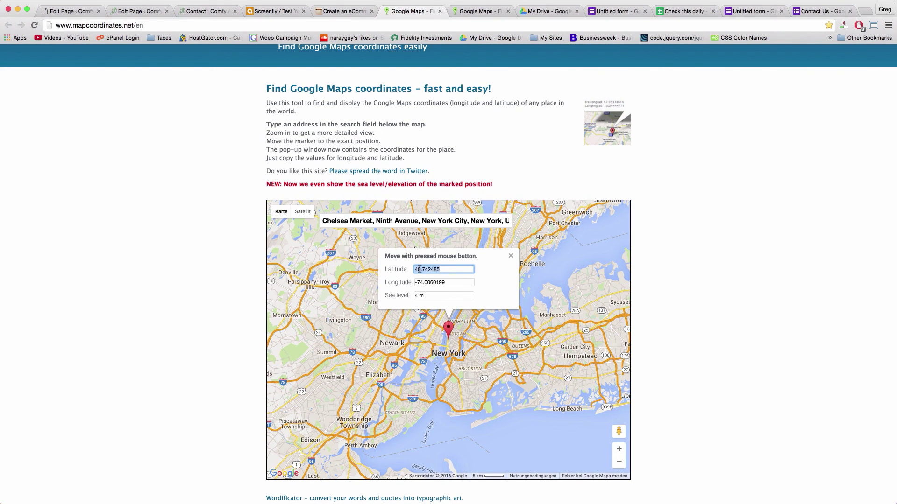
pyautogui.rightClick(419, 269)
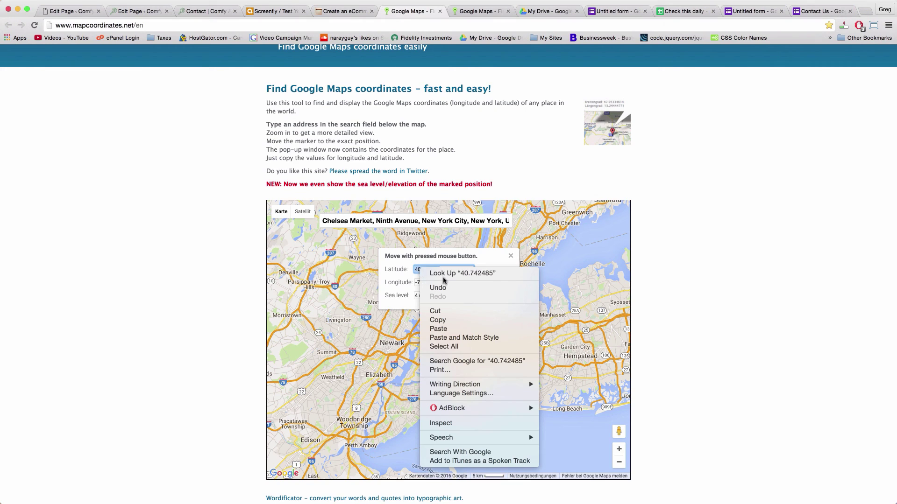
pyautogui.click(417, 271)
pyautogui.rightClick(421, 270)
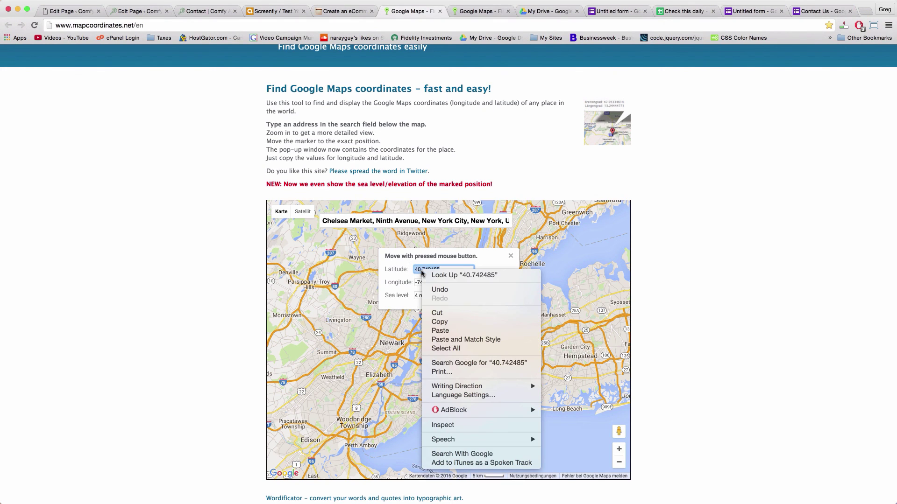
pyautogui.click(439, 322)
pyautogui.click(104, 9)
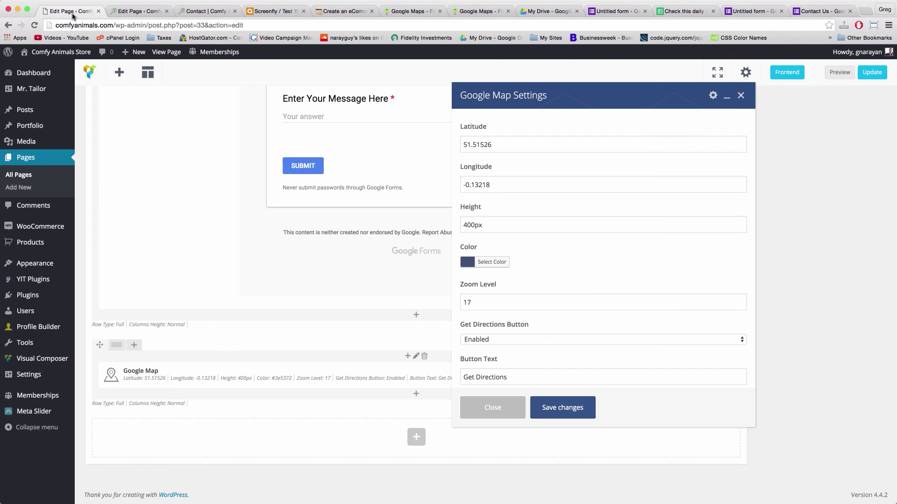
# Replace the map's latitude and longitude with 40.742485 and -74.0060199 from mapcoordinates.net
pyautogui.doubleClick(478, 148)
pyautogui.press('super+v')
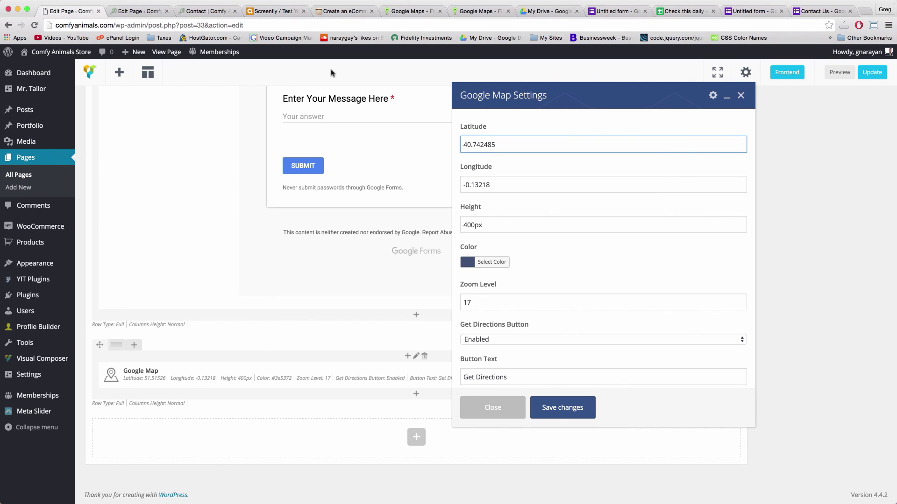
pyautogui.click(485, 14)
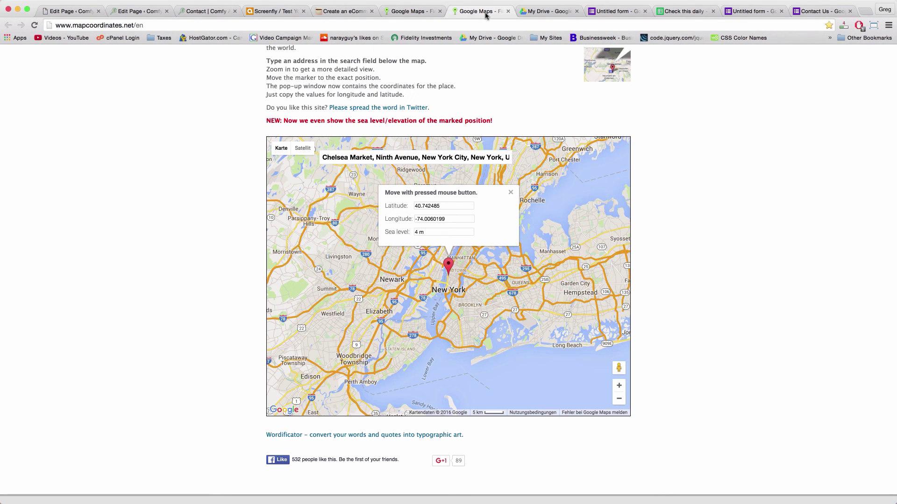
pyautogui.click(429, 218)
pyautogui.press('super+c')
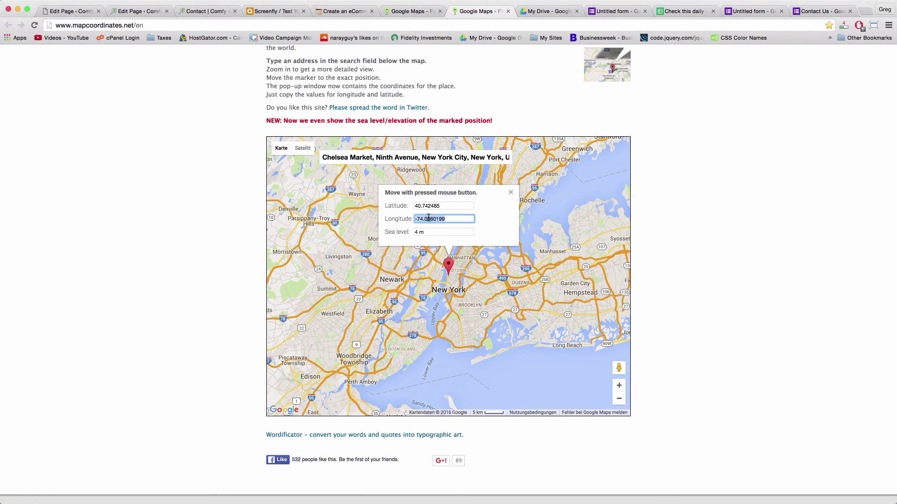
pyautogui.click(57, 4)
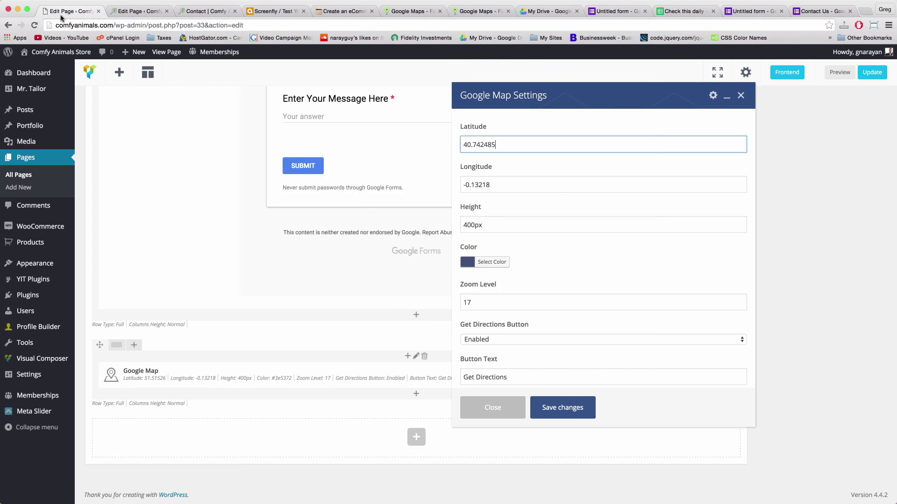
pyautogui.tripleClick(474, 187)
pyautogui.press('super+v')
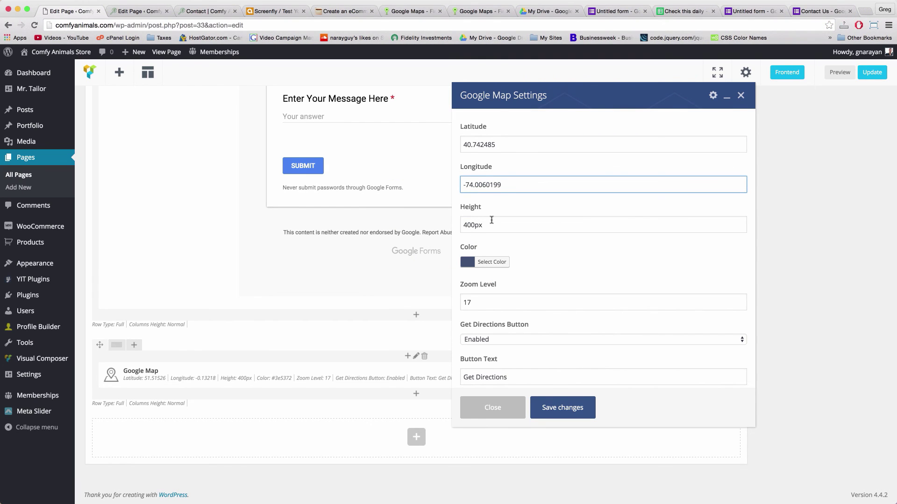
# Save the new map coordinates, then reopen and close the Google Map settings
pyautogui.scroll(-1, 492, 220)
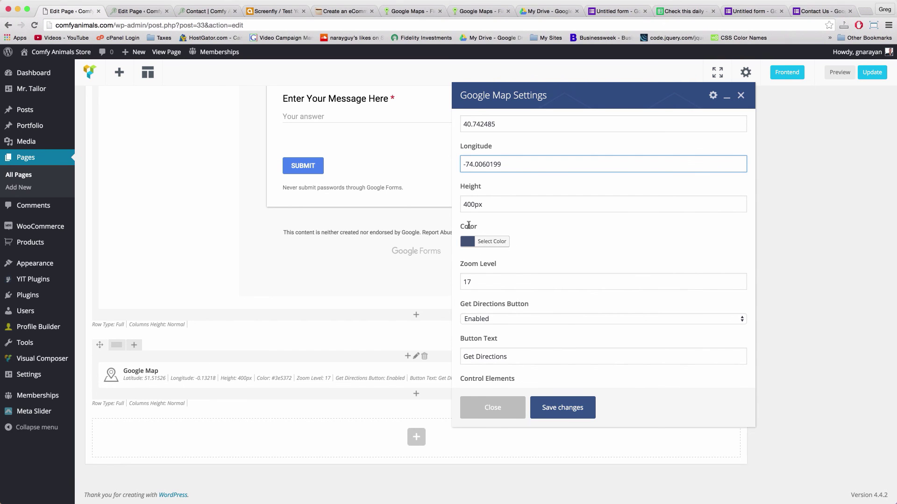
pyautogui.scroll(-1, 507, 241)
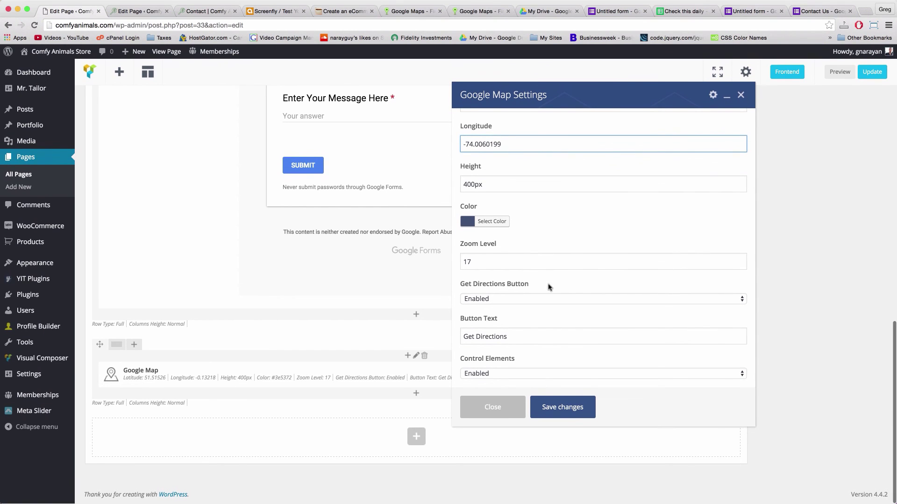
pyautogui.click(567, 406)
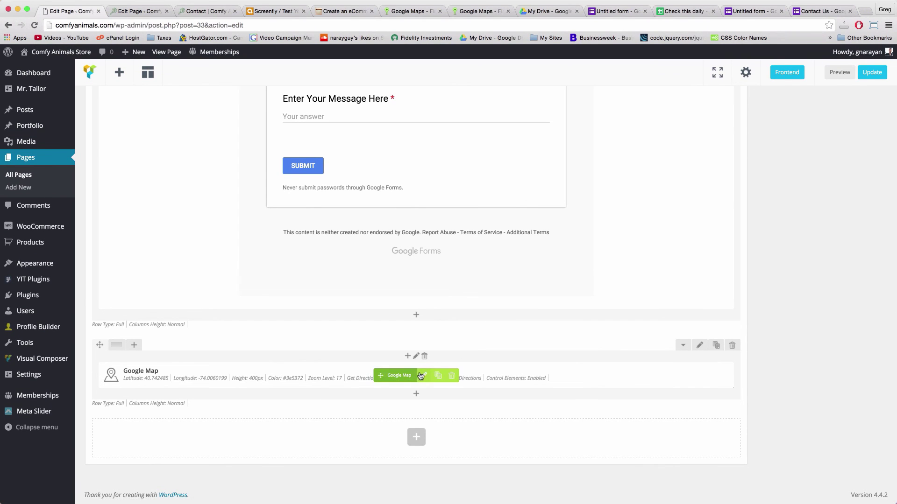
pyautogui.click(424, 375)
pyautogui.scroll(-2, 554, 203)
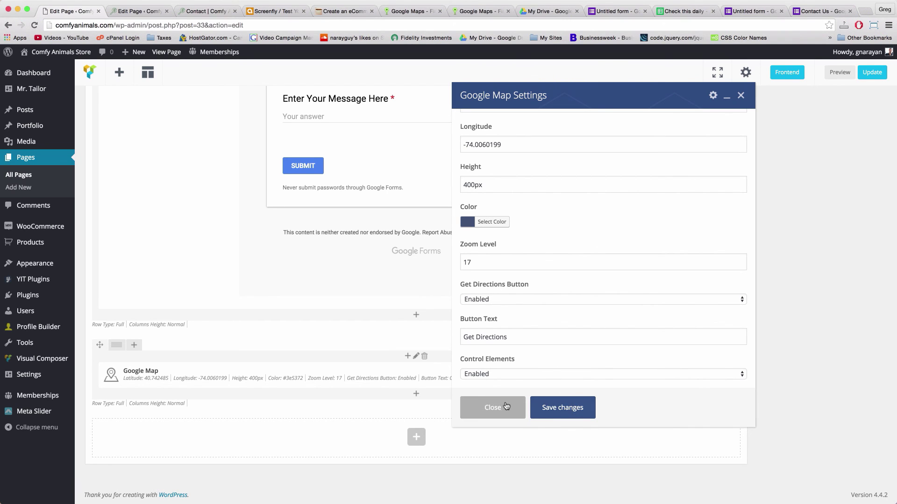
pyautogui.click(545, 409)
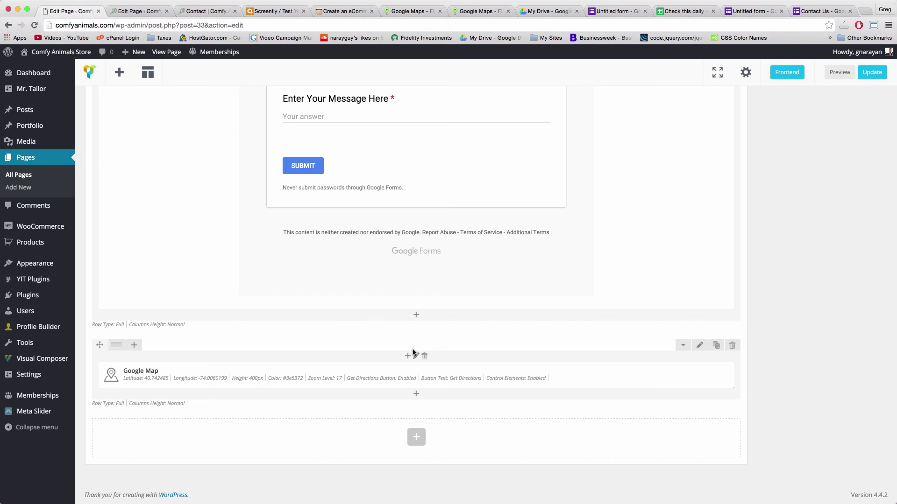
# Add a Title element below the map reading 'Stop By Our New Chelsea Market Office!'
pyautogui.click(416, 393)
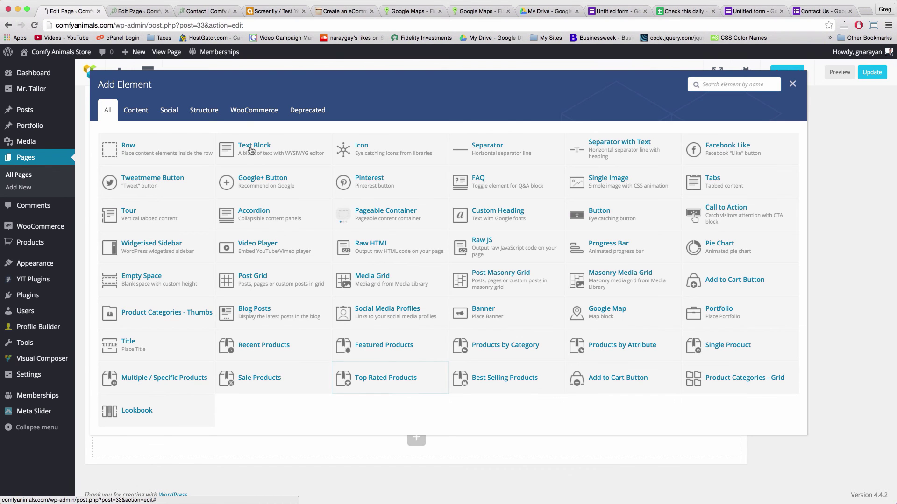
pyautogui.click(143, 346)
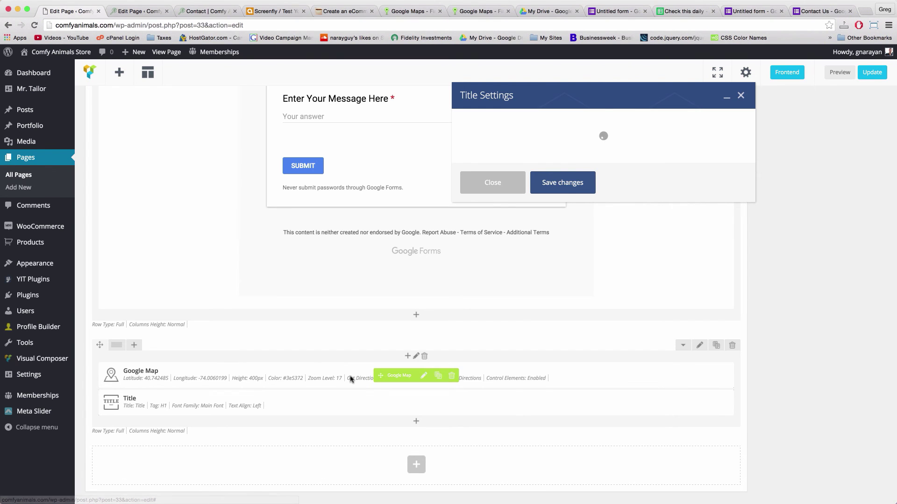
pyautogui.click(492, 162)
pyautogui.doubleClick(492, 162)
pyautogui.write('St')
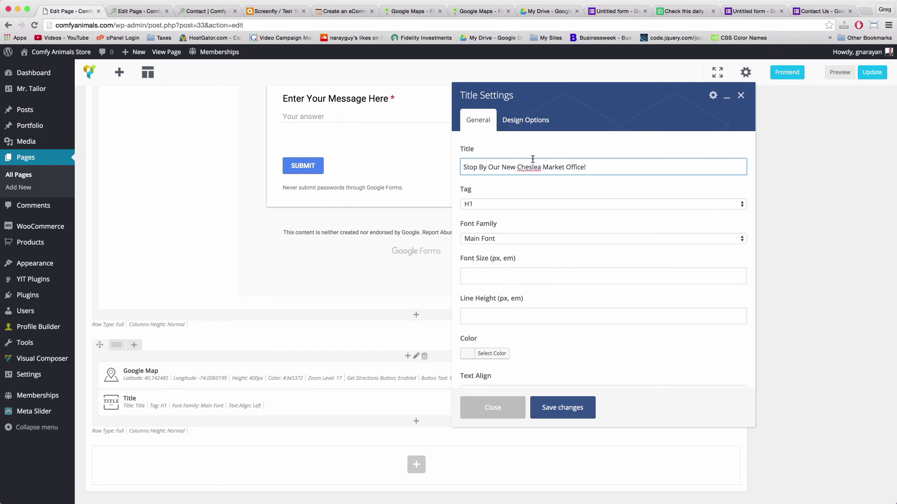
pyautogui.press('BackSpace')
pyautogui.press('BackSpace')
pyautogui.press('BackSpace')
pyautogui.press('BackSpace')
pyautogui.write('lsea')
# Make the heading an H2 in the Secondary Font
pyautogui.click(514, 206)
pyautogui.click(515, 213)
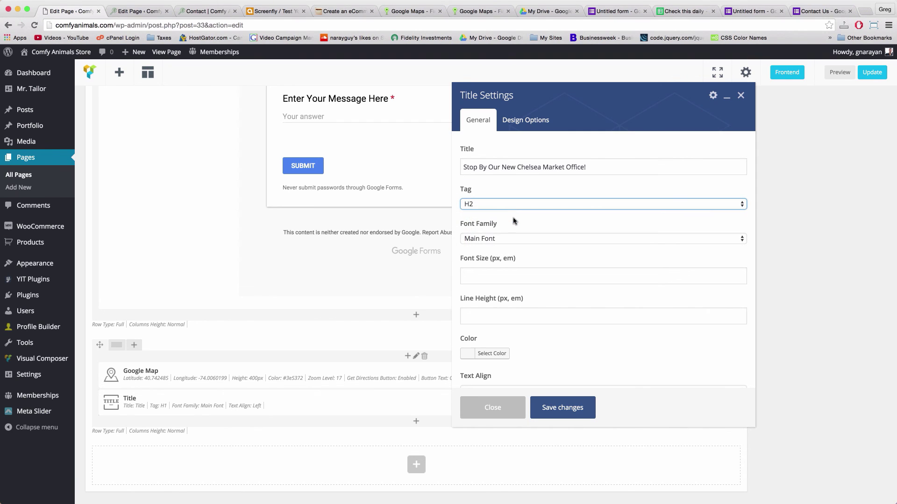
pyautogui.click(512, 240)
pyautogui.click(505, 248)
pyautogui.scroll(-3, 506, 250)
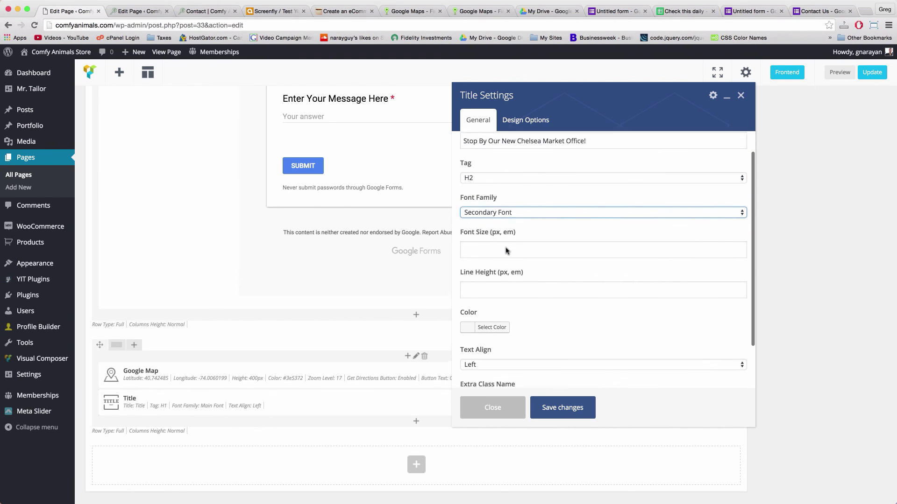
pyautogui.scroll(-1, 505, 251)
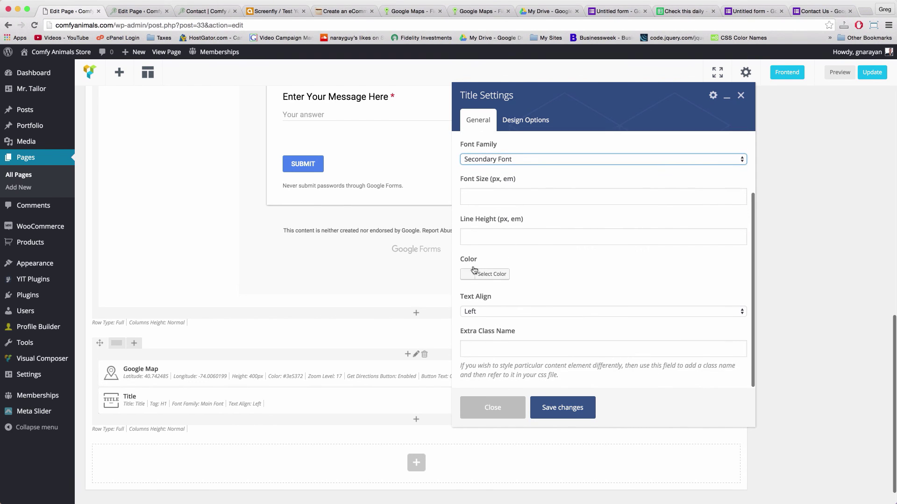
# Colour the heading dark blue #3e5372, copied from the colour notes, and save
pyautogui.click(346, 11)
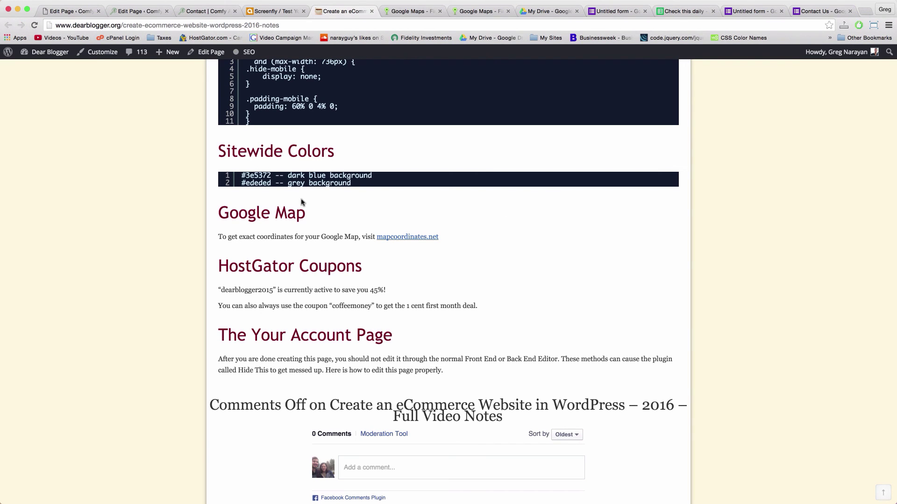
pyautogui.doubleClick(255, 175)
pyautogui.click(270, 174)
pyautogui.click(335, 211)
pyautogui.moveTo(271, 175); pyautogui.dragTo(246, 176)
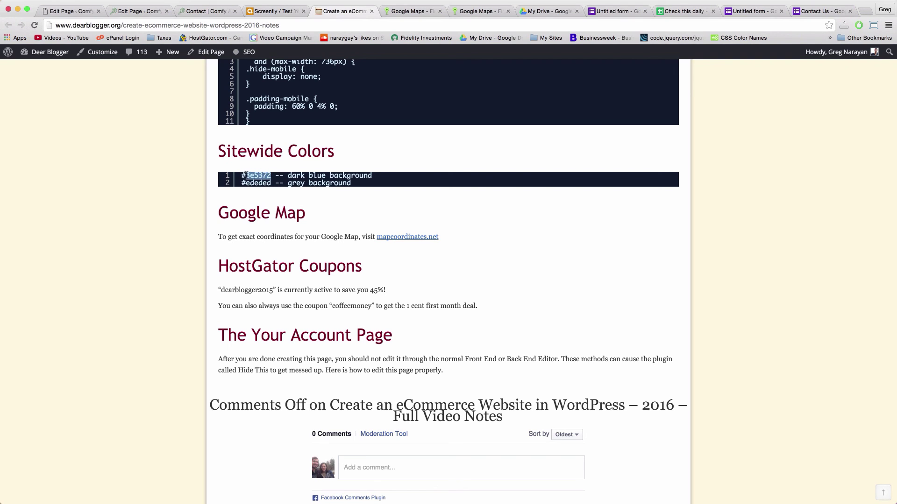
pyautogui.rightClick(243, 175)
pyautogui.click(263, 194)
pyautogui.click(70, 11)
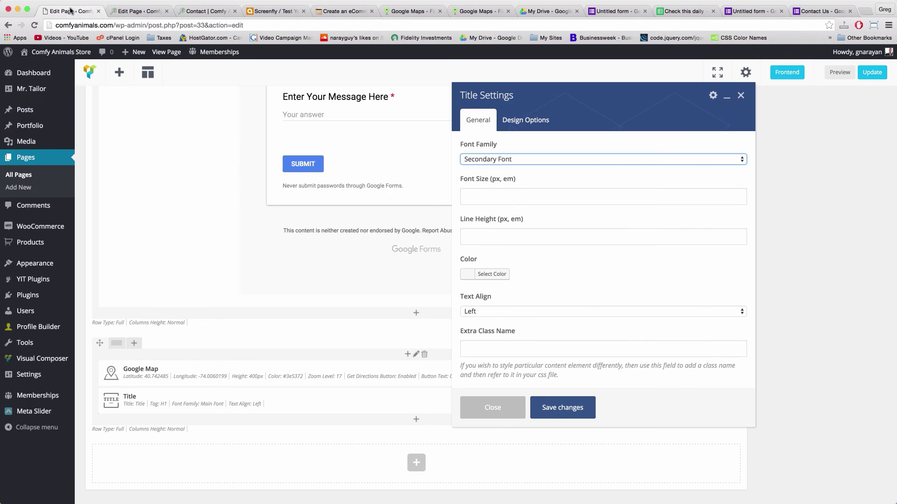
pyautogui.click(494, 275)
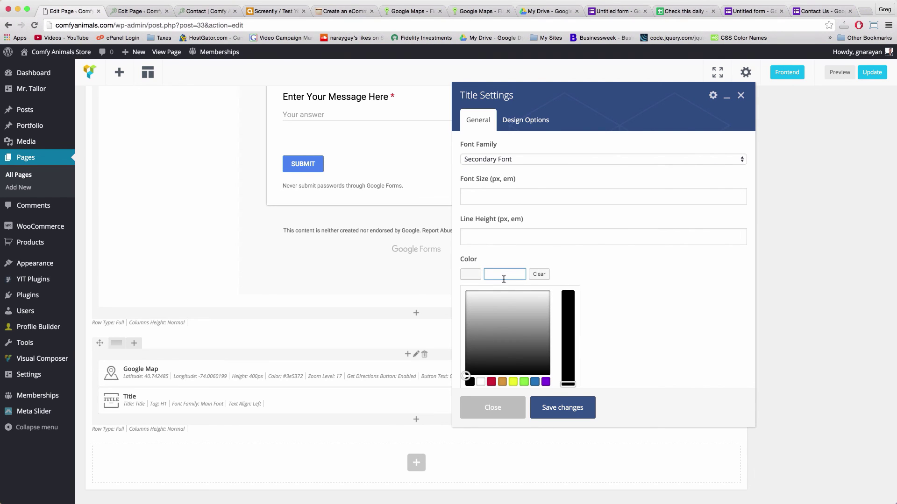
pyautogui.hotkey('ctrl', 'v')
pyautogui.click(574, 408)
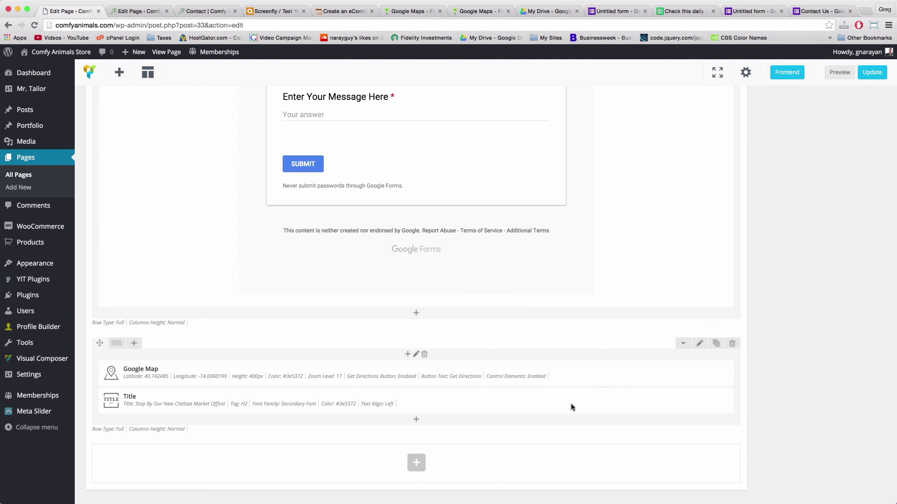
pyautogui.scroll(-1, 374, 281)
# Centre the Chelsea Market heading's text and move it above the Google Map
pyautogui.moveTo(420, 388)
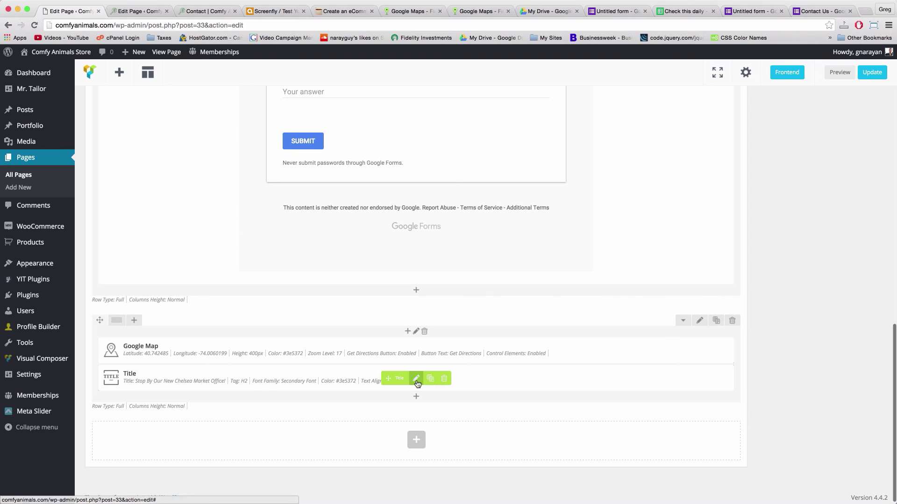
pyautogui.click(416, 380)
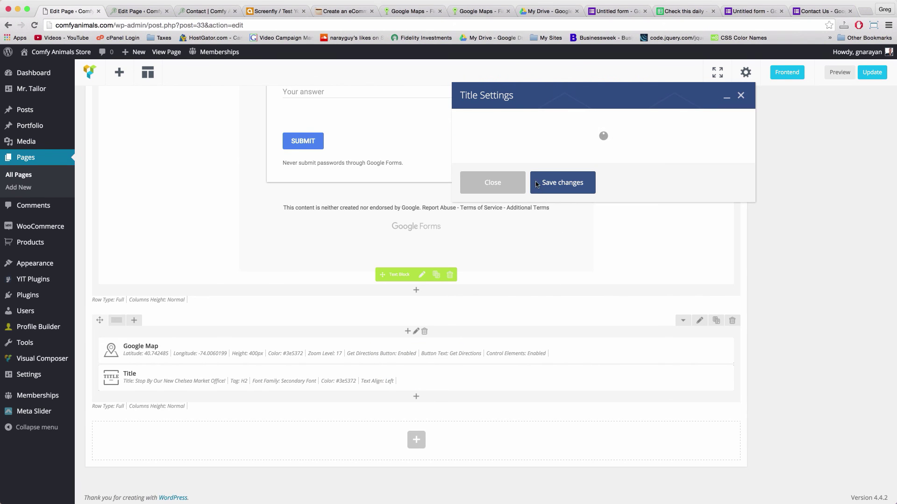
pyautogui.scroll(-2, 536, 185)
pyautogui.click(503, 312)
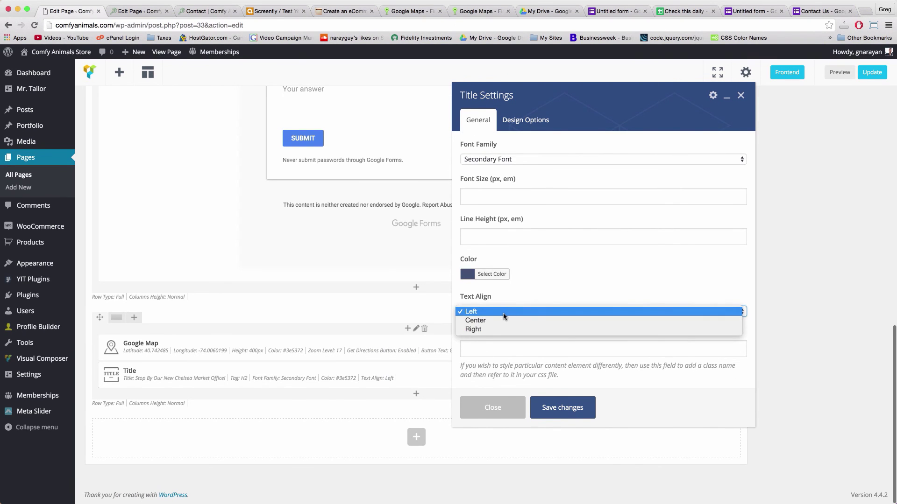
pyautogui.click(497, 322)
pyautogui.click(554, 409)
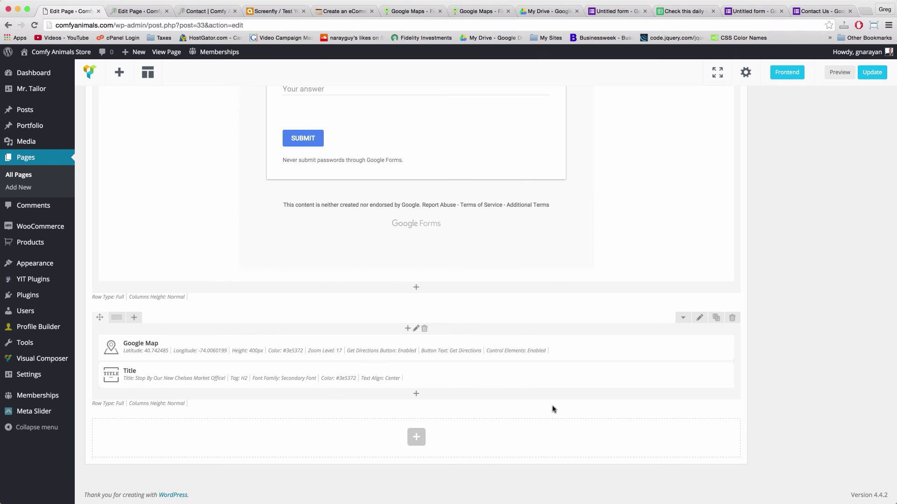
pyautogui.moveTo(382, 377)
pyautogui.moveTo(382, 378)
pyautogui.mouseDown()
pyautogui.moveTo(392, 354)
pyautogui.moveTo(393, 376)
pyautogui.mouseUp()
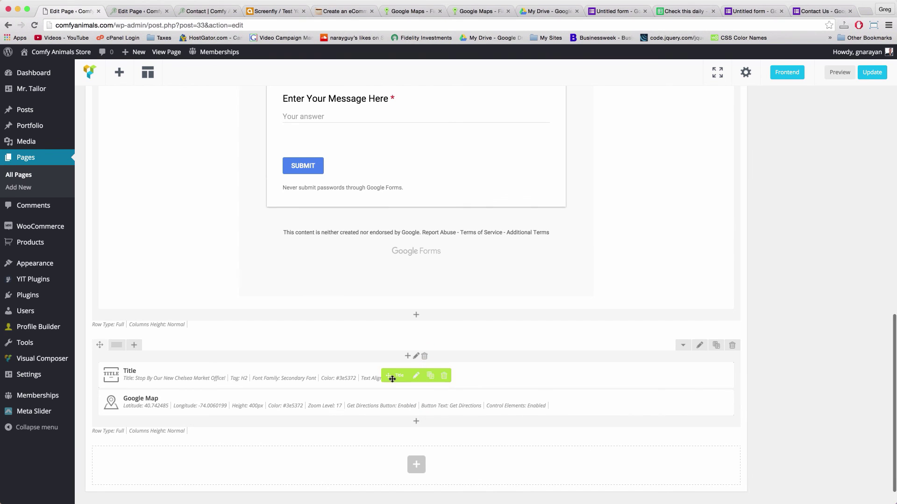
# Set the column's side padding to 0 in Design Options and save
pyautogui.click(416, 358)
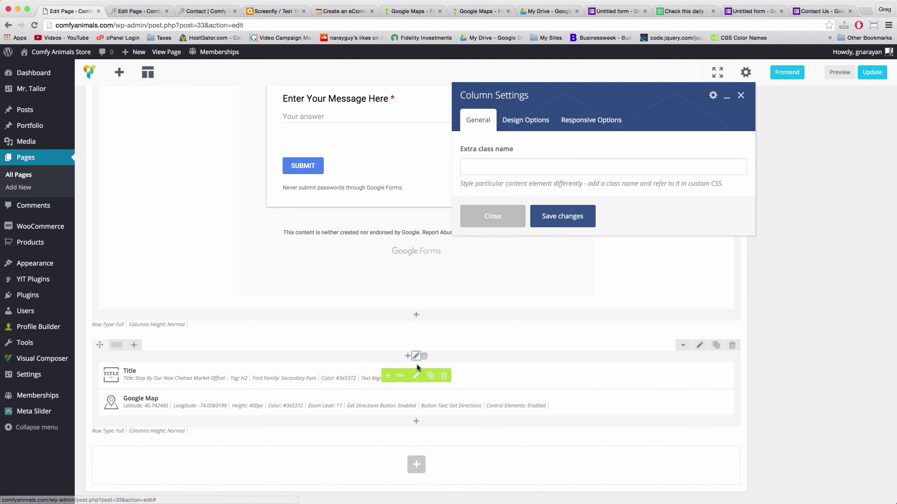
pyautogui.click(526, 120)
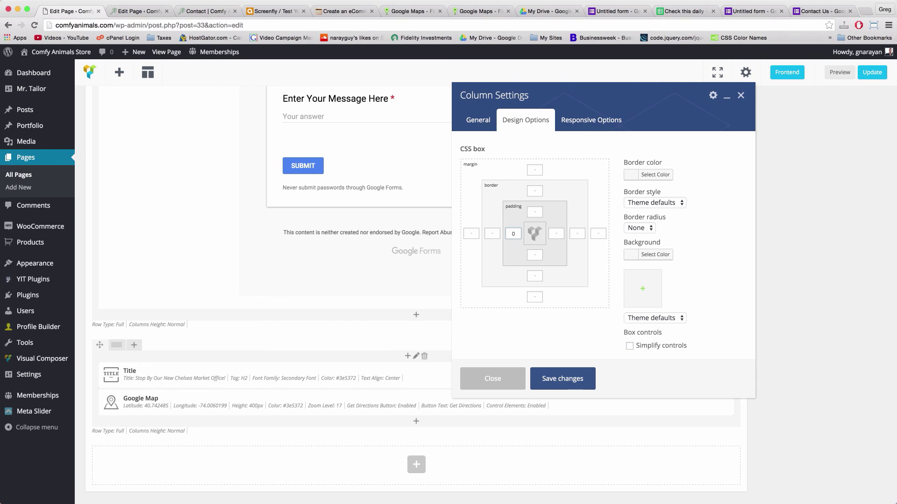
pyautogui.click(555, 235)
pyautogui.write('0')
pyautogui.click(561, 379)
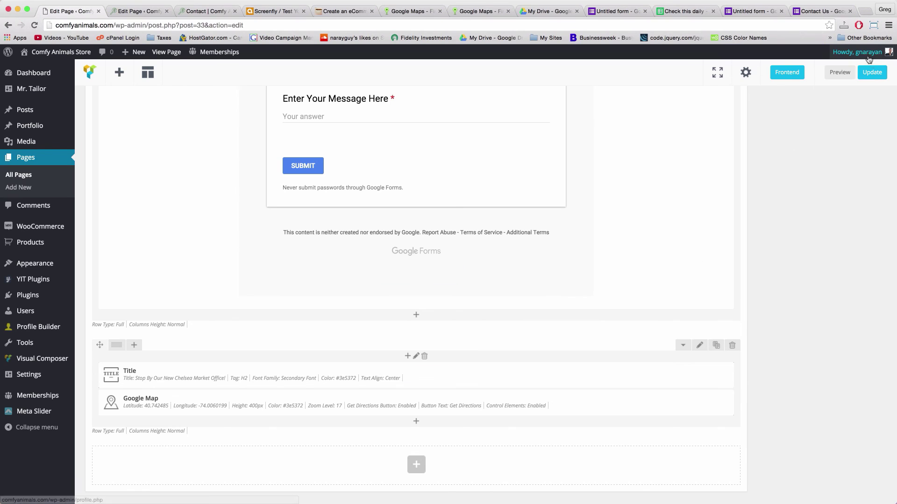
# Update the Contact page and open the live page
pyautogui.click(869, 73)
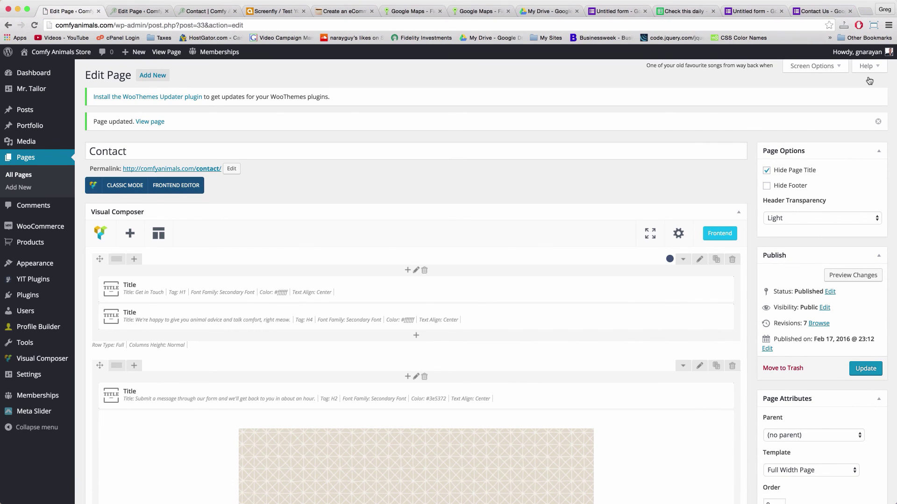
pyautogui.click(165, 53)
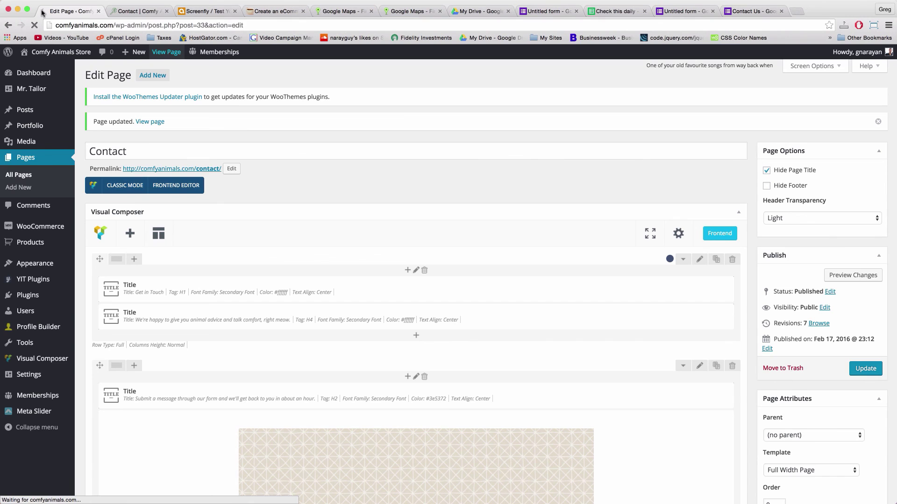
# Review the live Chelsea Market heading and map, and test Get Directions to 75 9th Ave
pyautogui.scroll(-15, 268, 219)
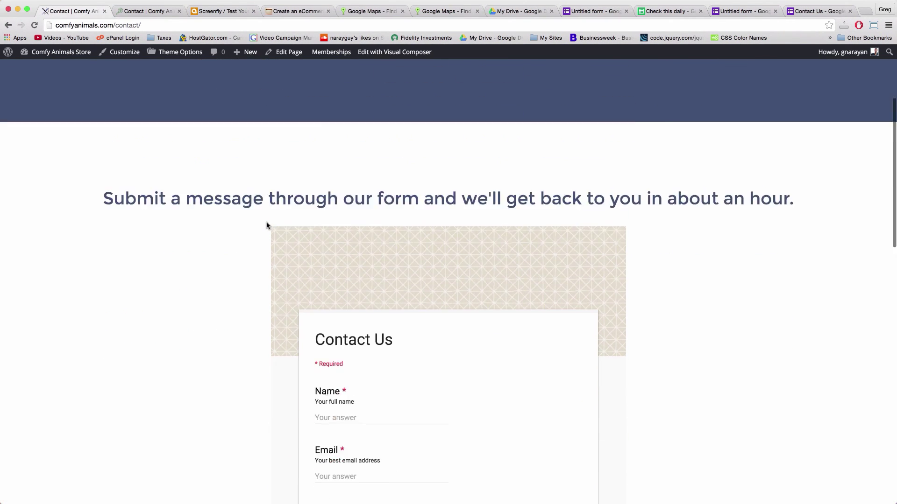
pyautogui.scroll(-3, 266, 226)
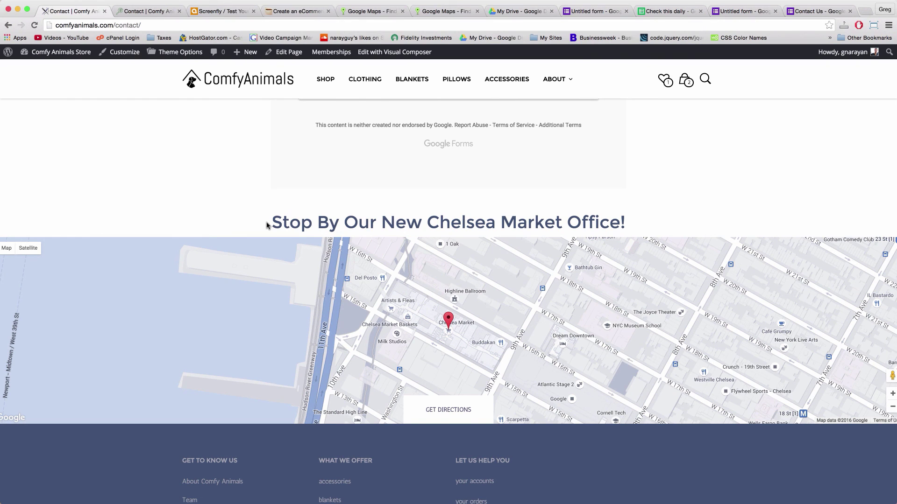
pyautogui.scroll(-1, 287, 186)
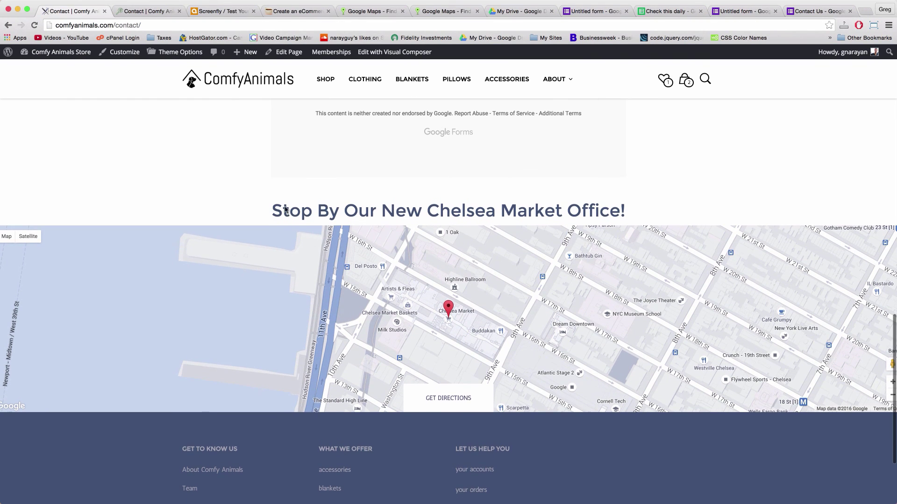
pyautogui.scroll(-3, 286, 210)
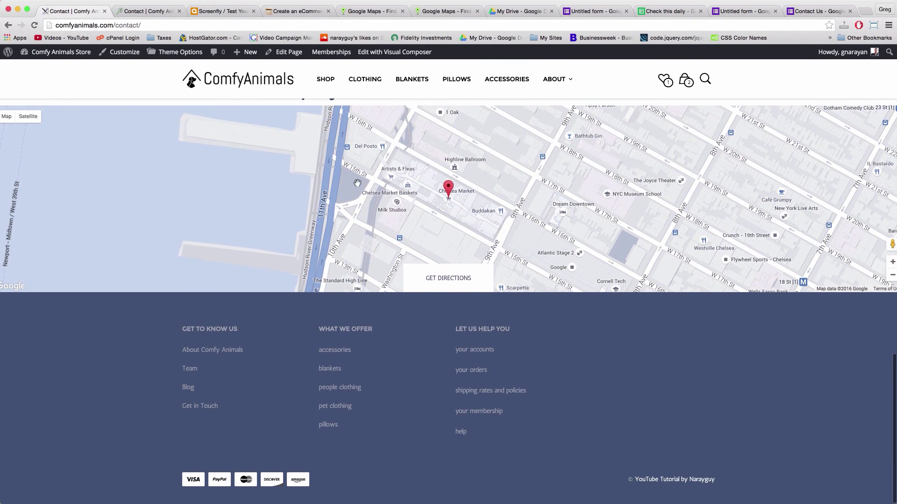
pyautogui.scroll(1, 379, 206)
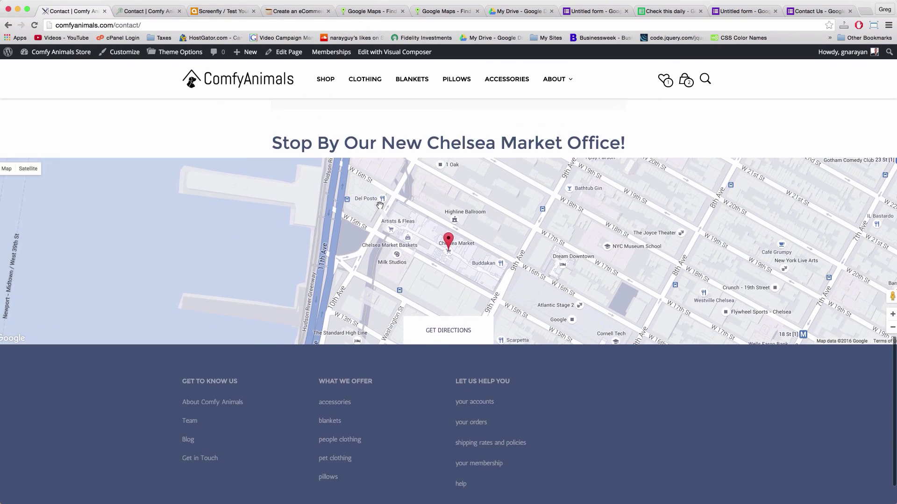
pyautogui.scroll(-1, 379, 206)
pyautogui.scroll(1, 380, 206)
pyautogui.scroll(-2, 379, 205)
pyautogui.scroll(2, 380, 206)
pyautogui.scroll(-2, 379, 205)
pyautogui.scroll(3, 379, 206)
pyautogui.scroll(-3, 379, 205)
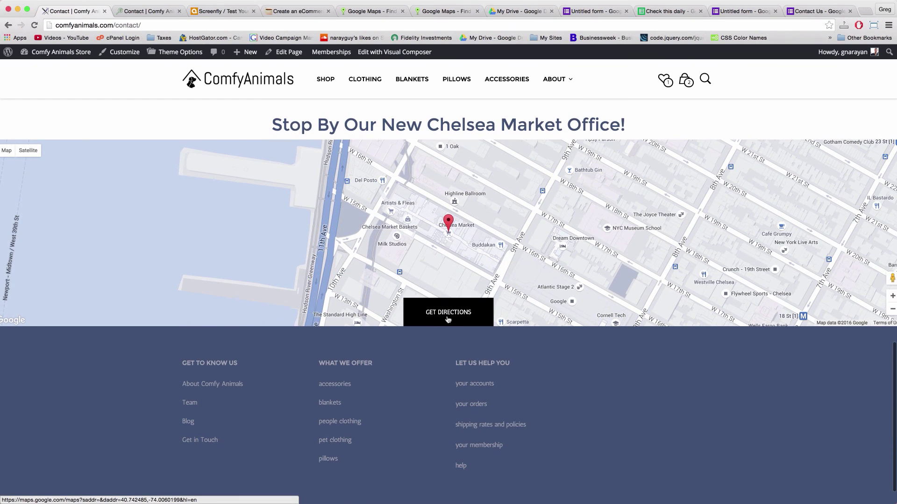
pyautogui.click(448, 319)
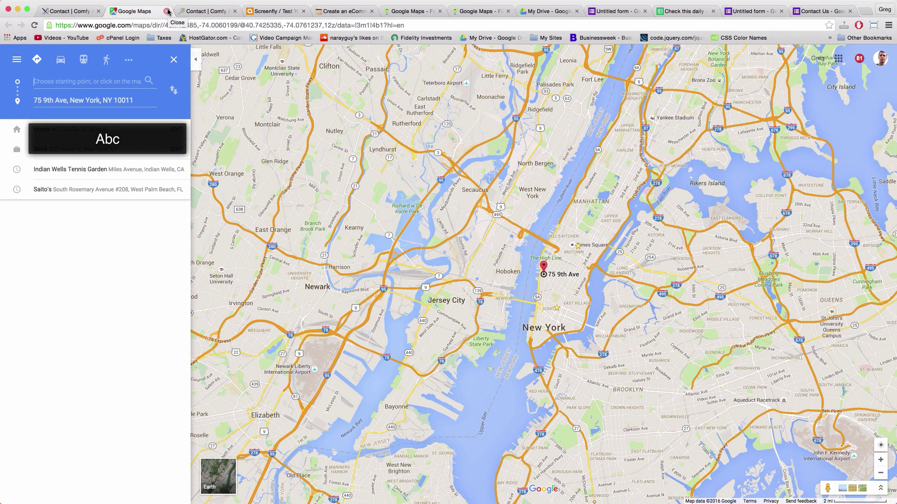
pyautogui.click(167, 11)
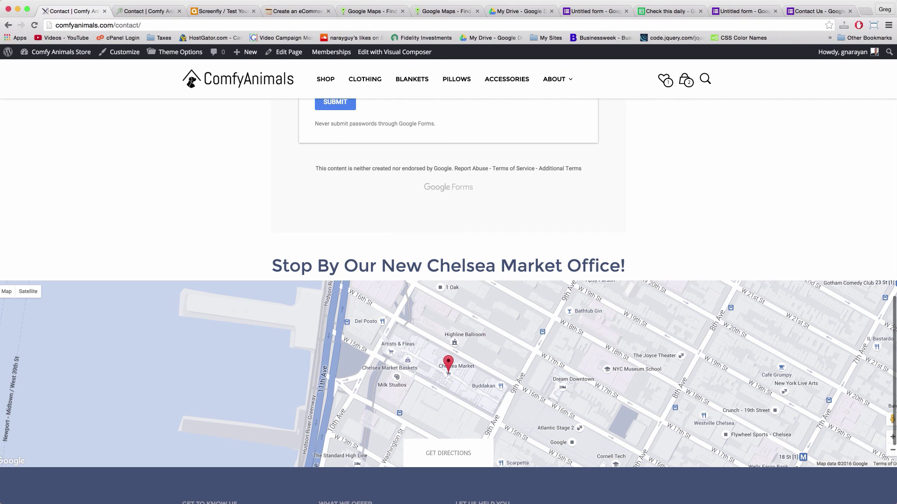
# Reopen the page editor, compare the lostinvestor.com contact page code, then return to Comfy Animals
pyautogui.click(297, 53)
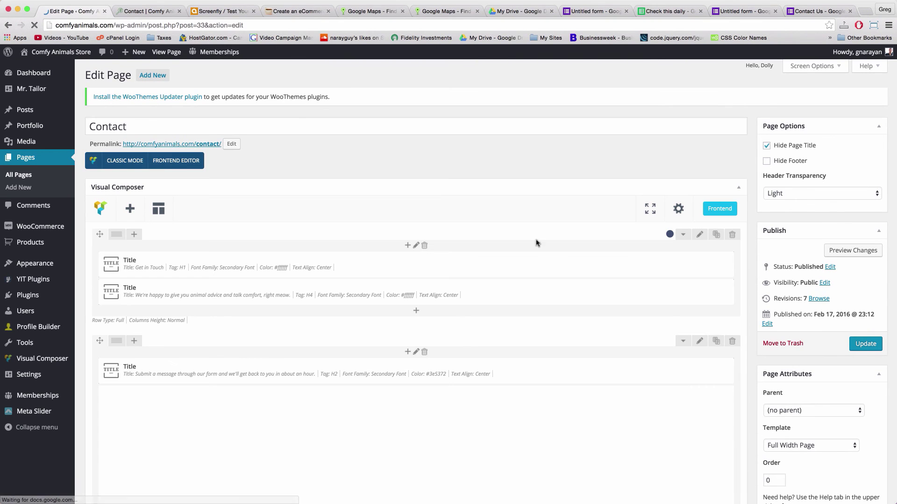
pyautogui.click(149, 12)
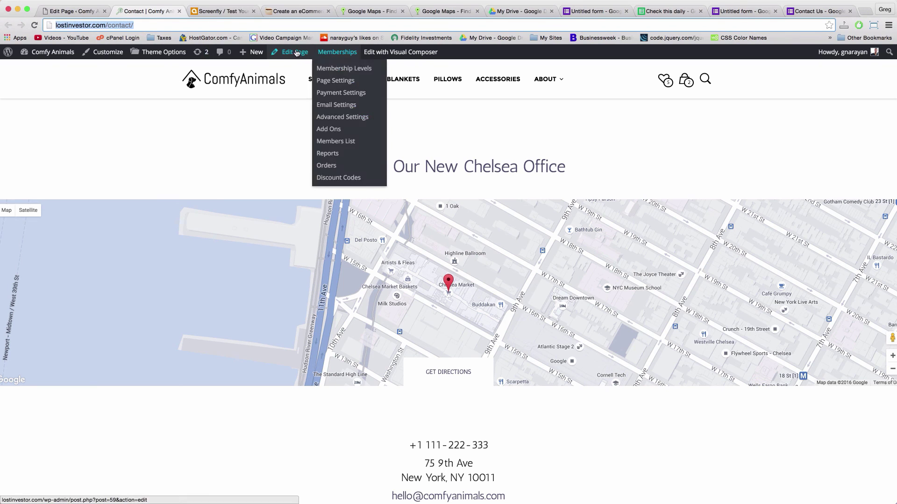
pyautogui.press('super+r')
pyautogui.scroll(-5, 420, 190)
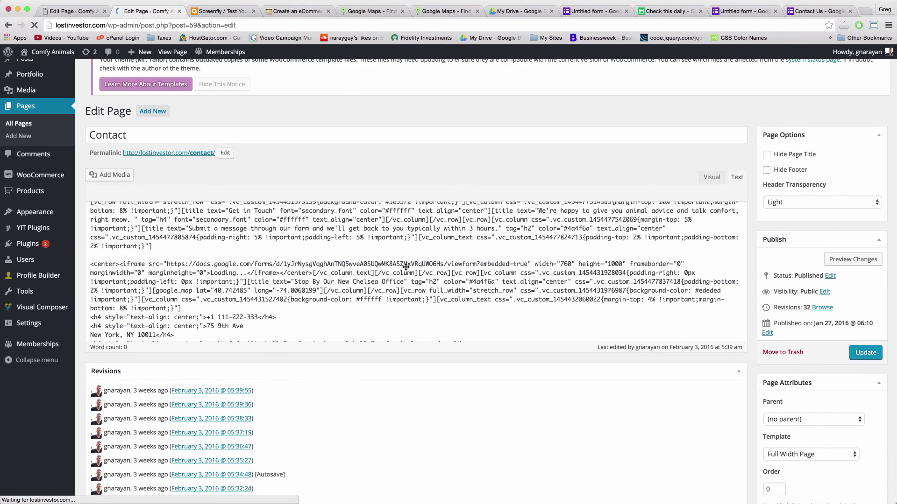
pyautogui.hotkey('ctrl', 'shift', 'Tab')
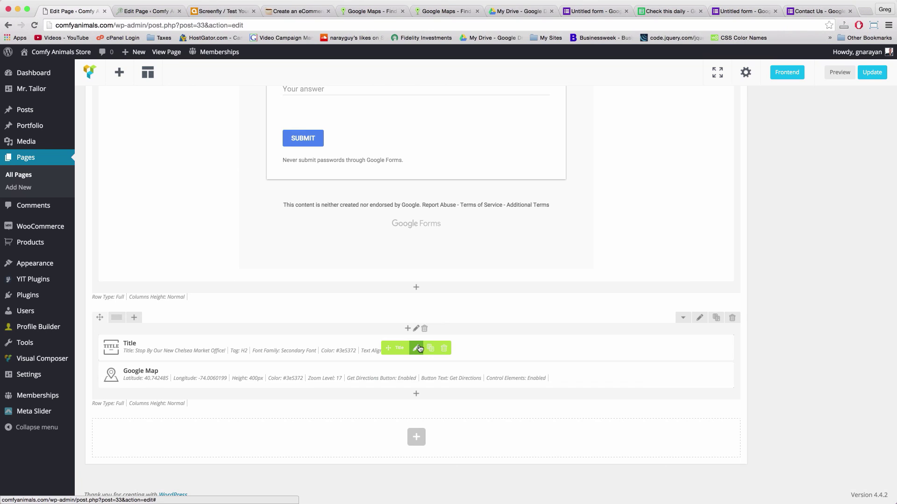
# Give the Chelsea Market title a bottom padding of 2 and update the Contact page
pyautogui.click(418, 349)
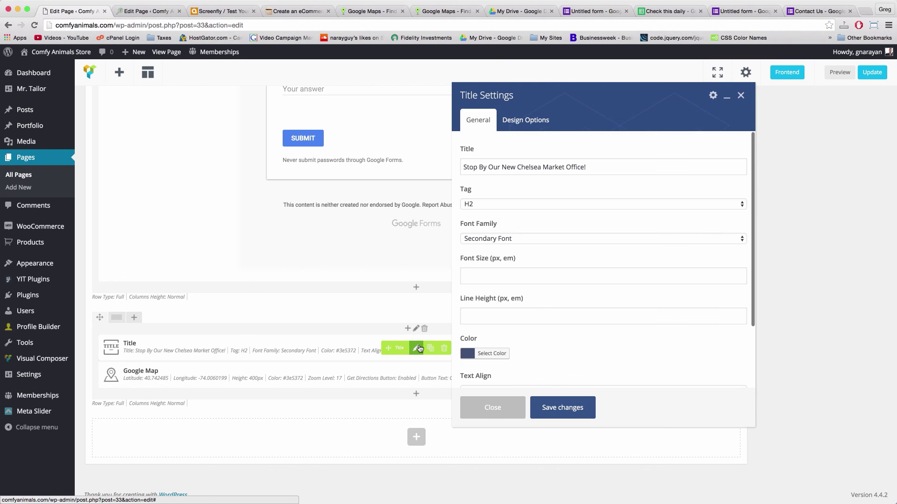
pyautogui.click(527, 120)
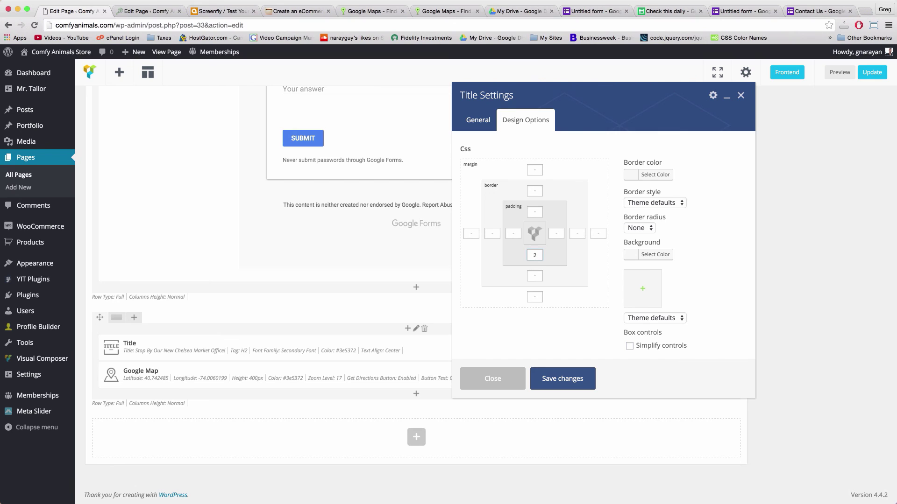
pyautogui.click(555, 378)
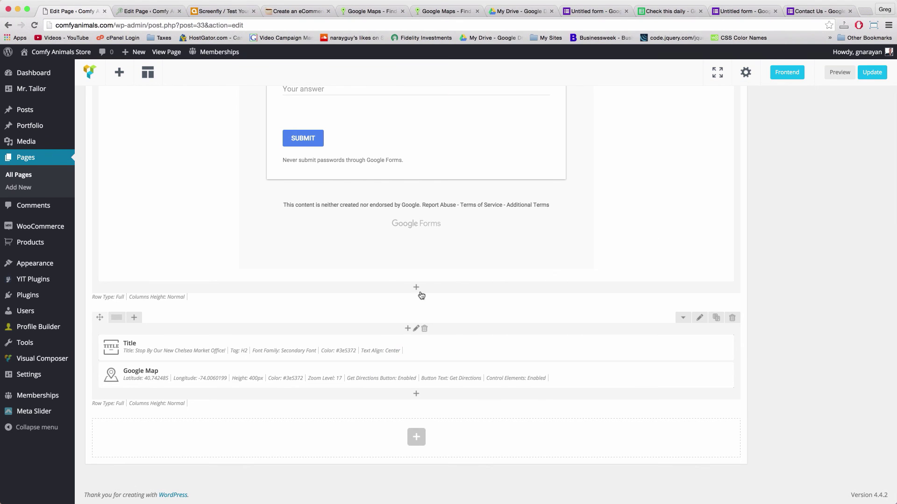
pyautogui.click(859, 72)
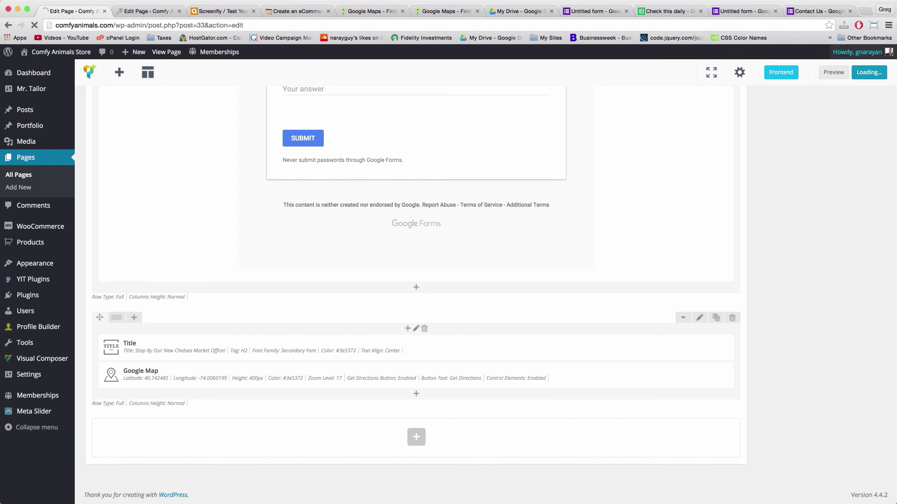
pyautogui.scroll(2, 395, 200)
pyautogui.scroll(-2, 395, 199)
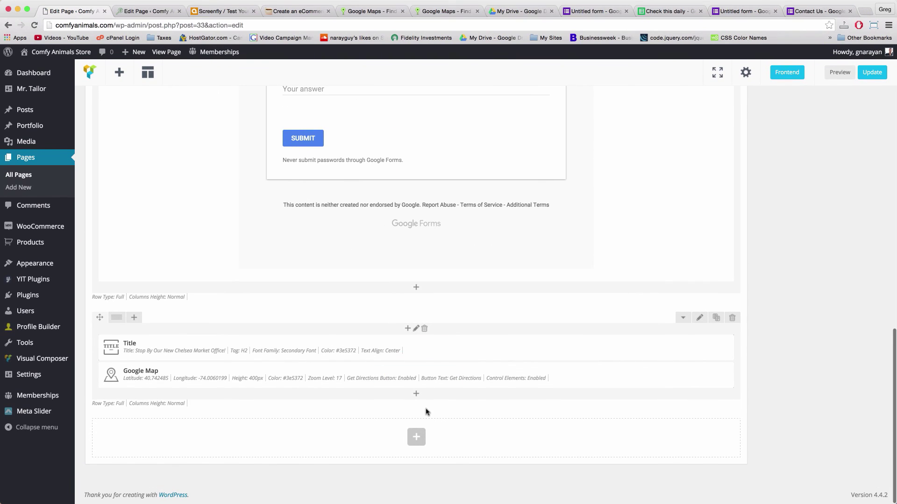
# Add a Social Media Profiles element below the map: centred, 32px icons, colour #3e5372
pyautogui.click(415, 433)
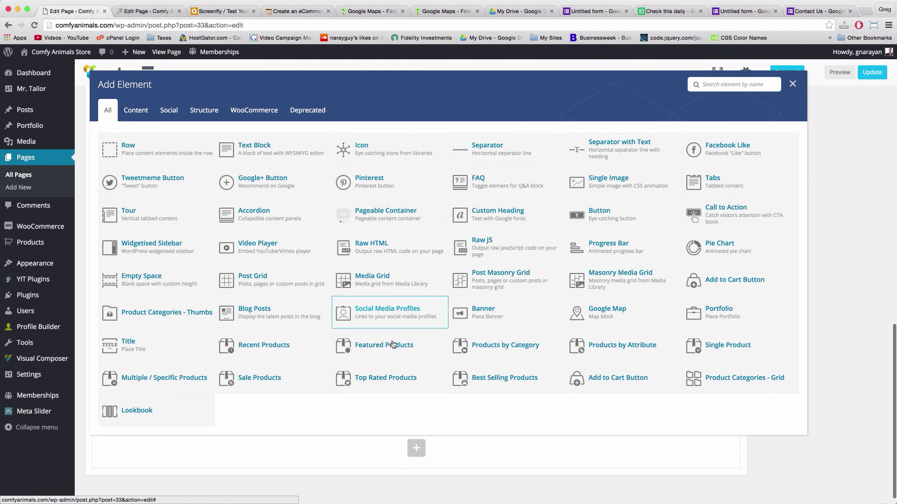
pyautogui.click(377, 317)
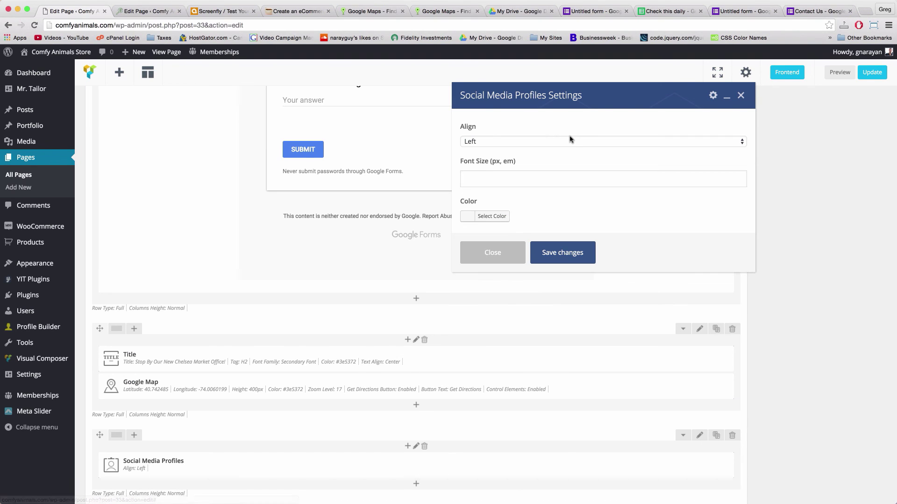
pyautogui.click(538, 142)
pyautogui.click(521, 151)
pyautogui.click(519, 179)
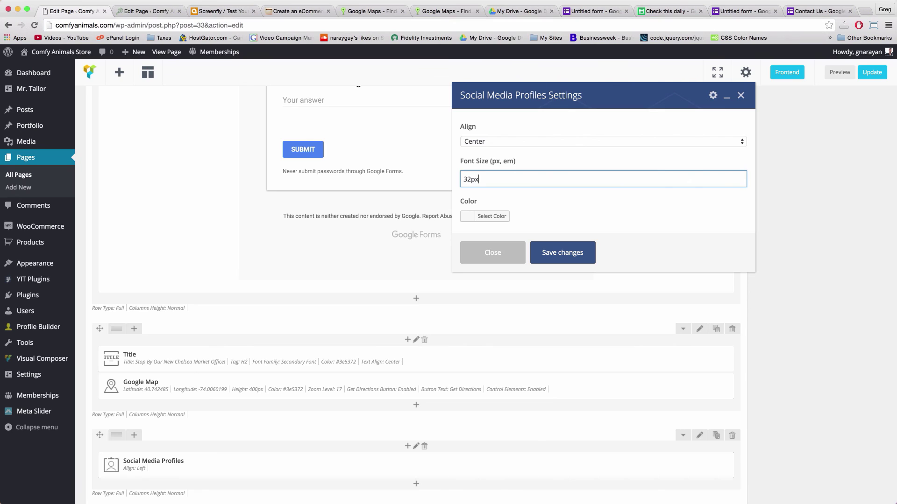
pyautogui.click(493, 216)
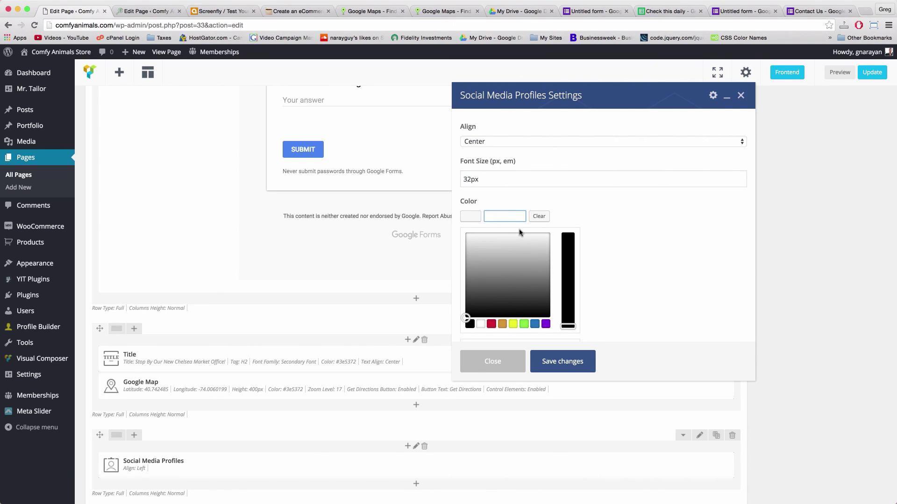
pyautogui.write('#3e5372')
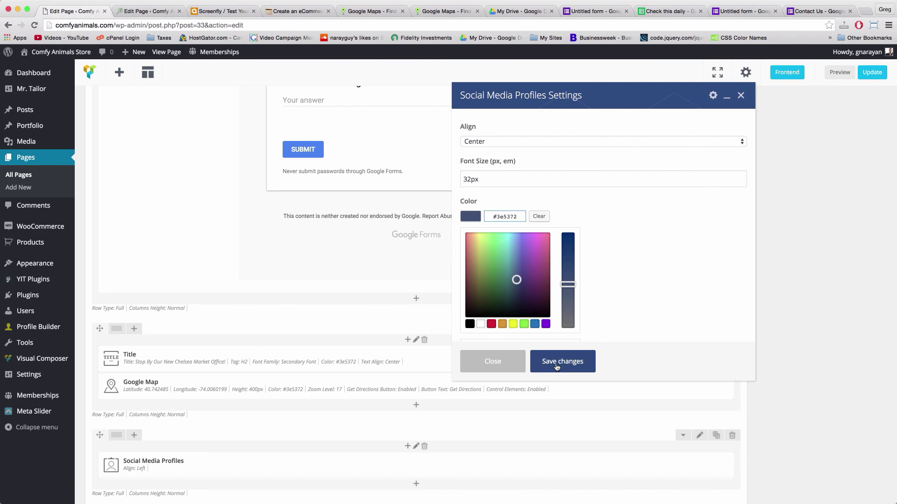
pyautogui.click(557, 362)
pyautogui.scroll(-3, 379, 286)
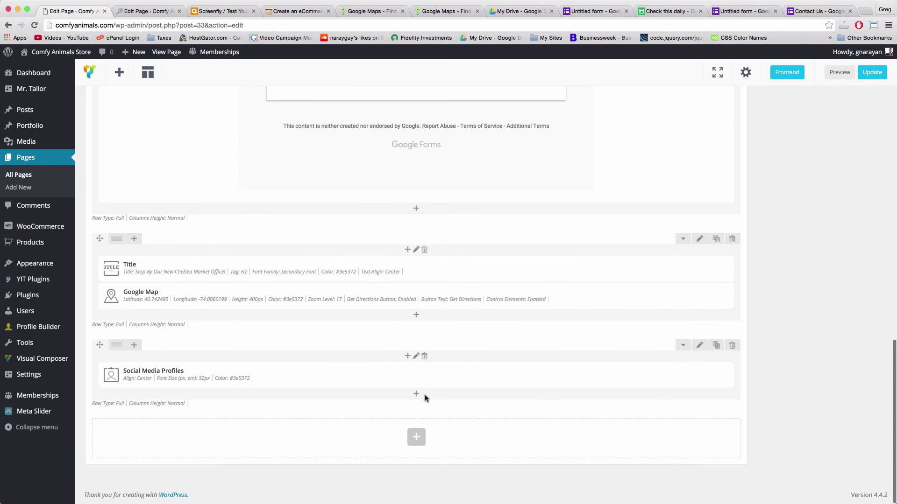
pyautogui.click(415, 357)
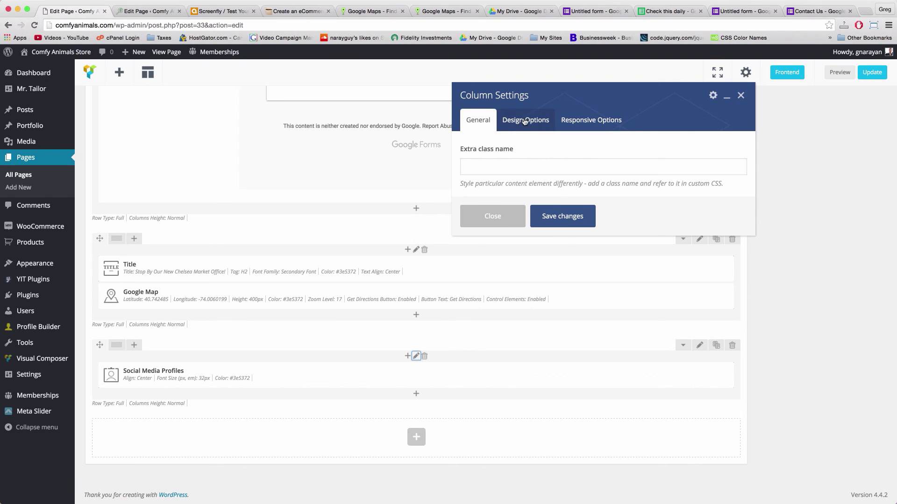
# Set a 4% top margin on the social icons' column, update the page and view it live
pyautogui.click(524, 121)
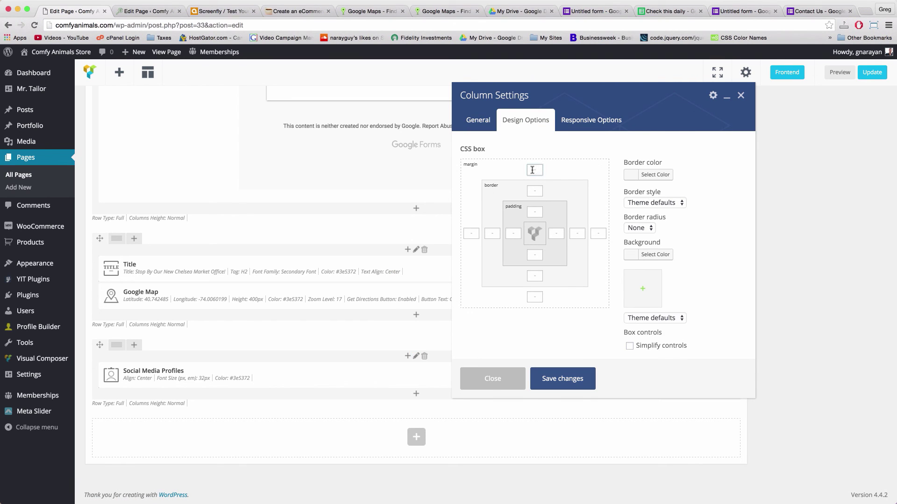
pyautogui.click(535, 296)
pyautogui.click(562, 387)
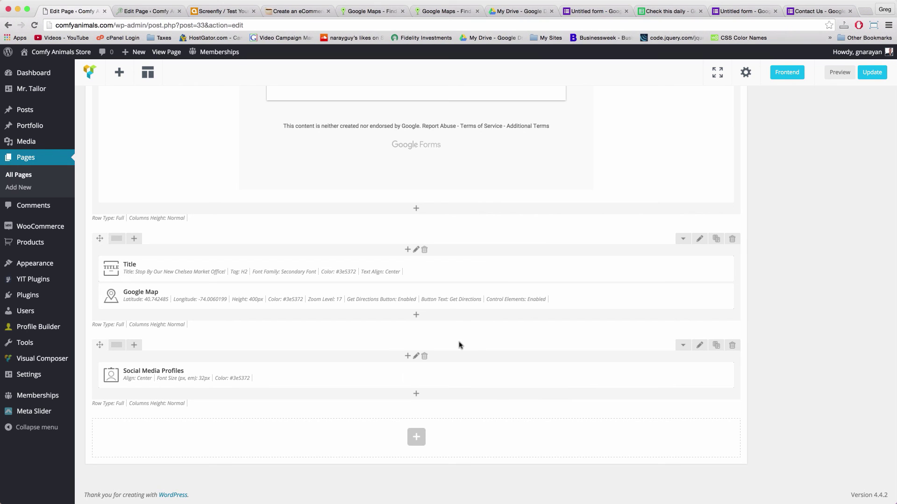
pyautogui.scroll(4, 537, 350)
pyautogui.click(882, 73)
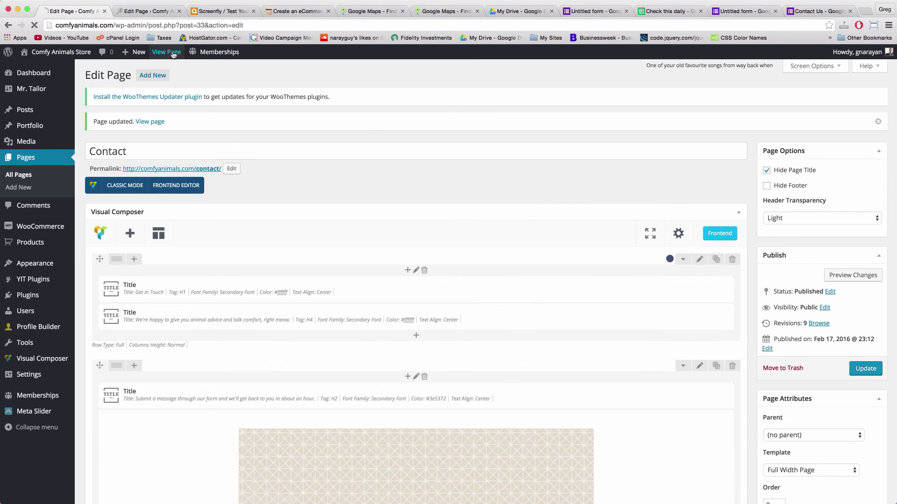
pyautogui.click(173, 52)
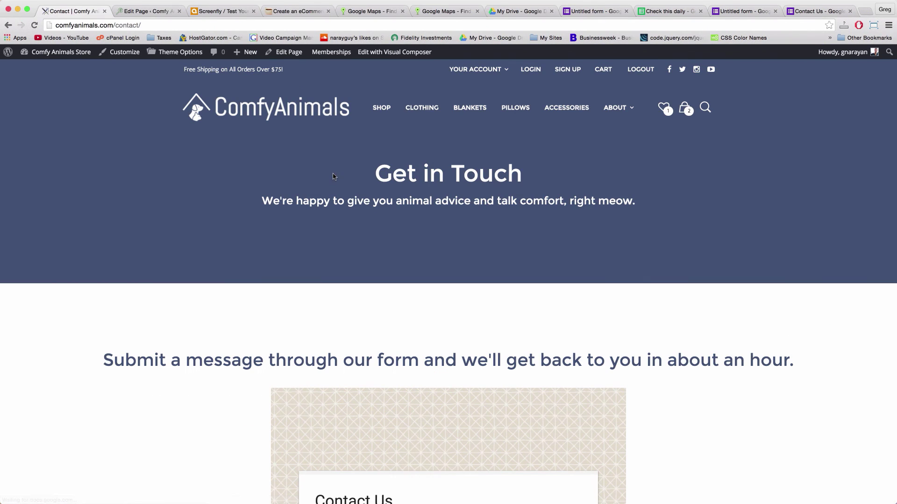
# Review the live Contact page's form, Chelsea office map and social icons, then open a new browser window
pyautogui.scroll(-6, 334, 176)
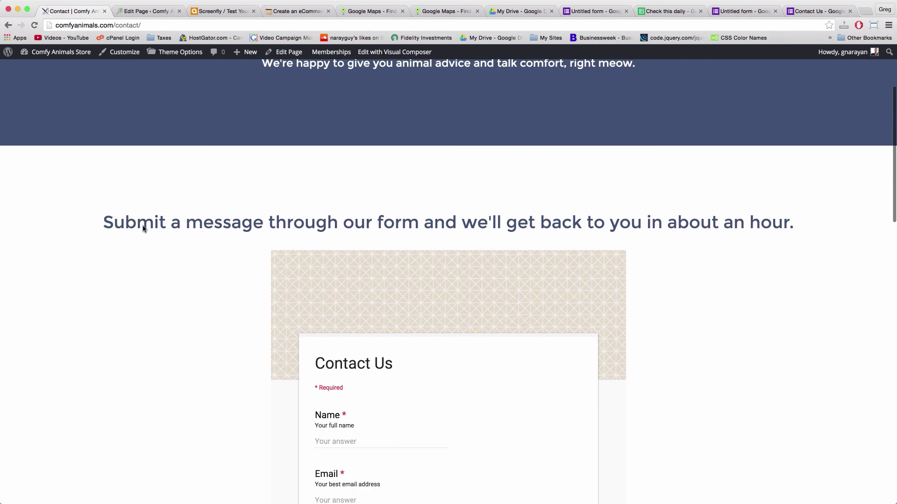
pyautogui.scroll(-8, 143, 229)
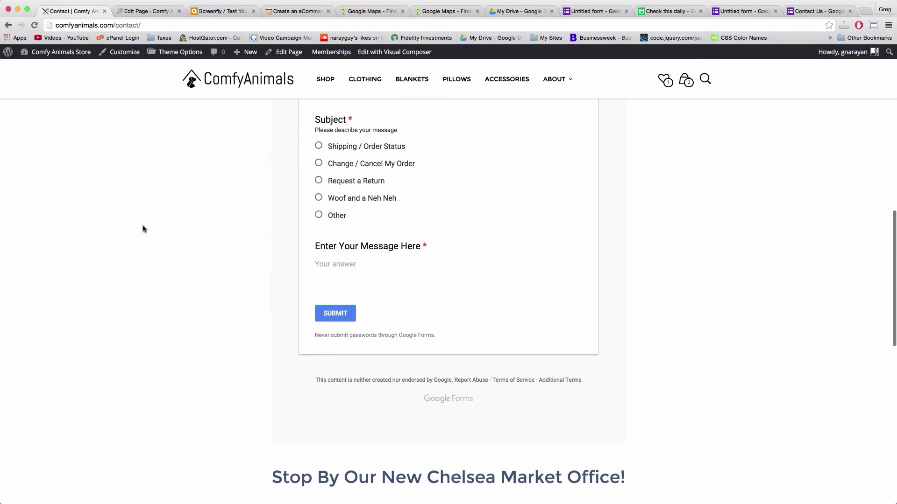
pyautogui.scroll(-6, 143, 229)
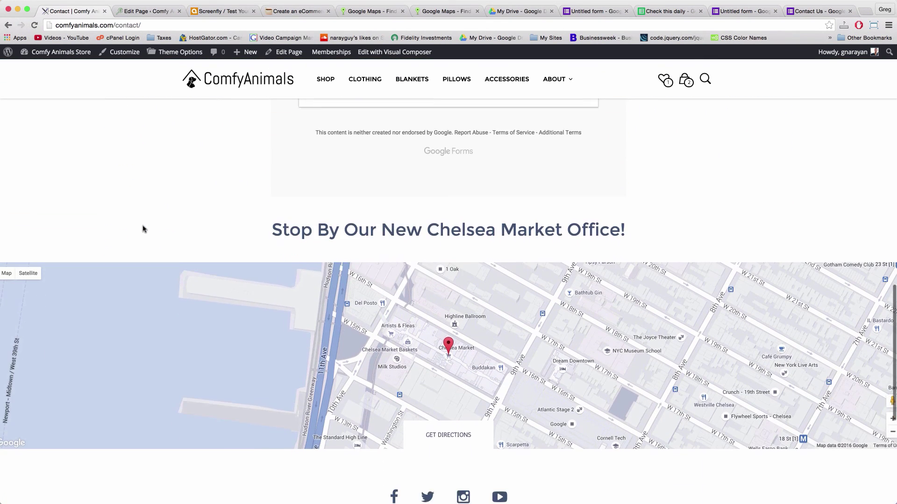
pyautogui.scroll(-5, 142, 229)
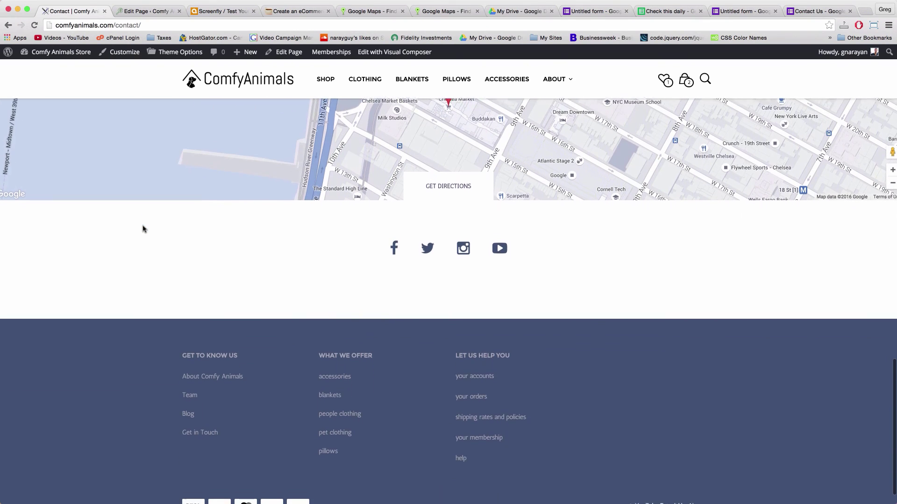
pyautogui.scroll(2, 277, 293)
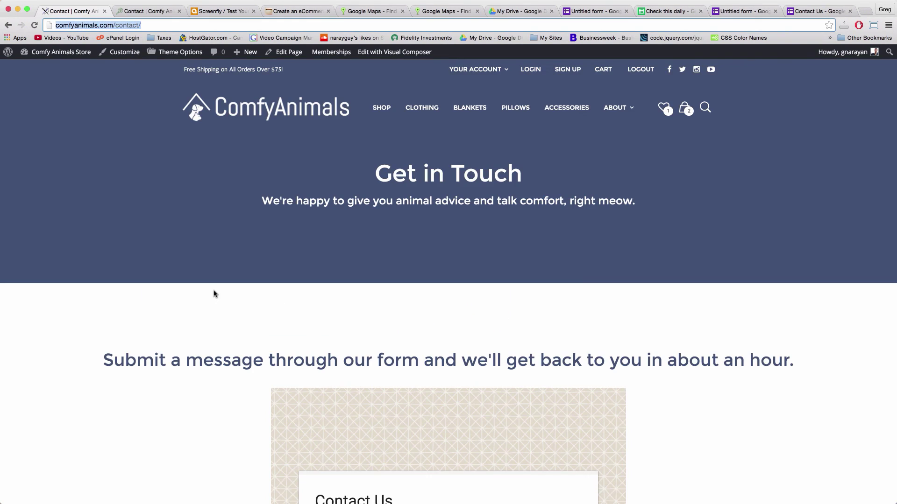
pyautogui.scroll(-8, 214, 294)
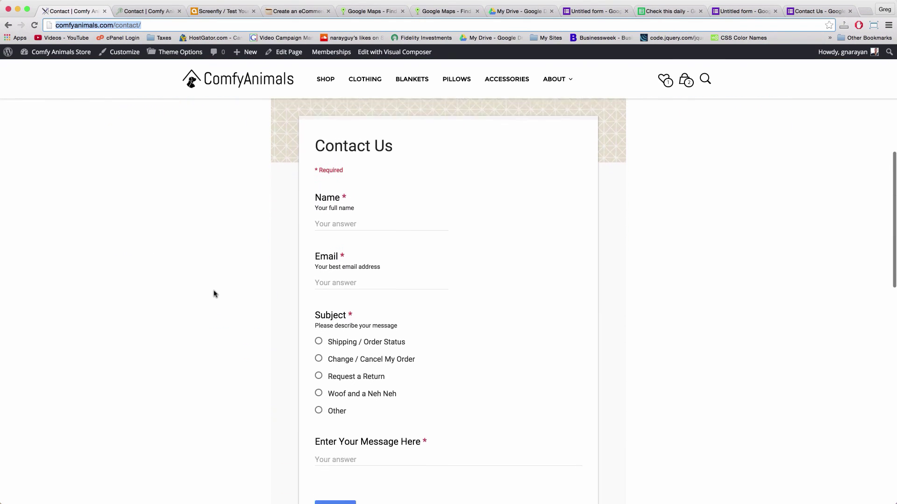
pyautogui.scroll(-8, 213, 294)
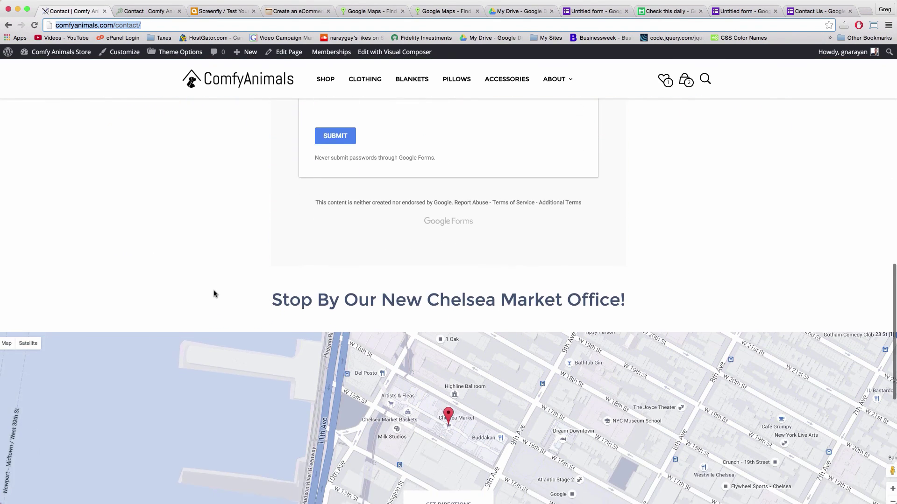
pyautogui.scroll(-8, 214, 293)
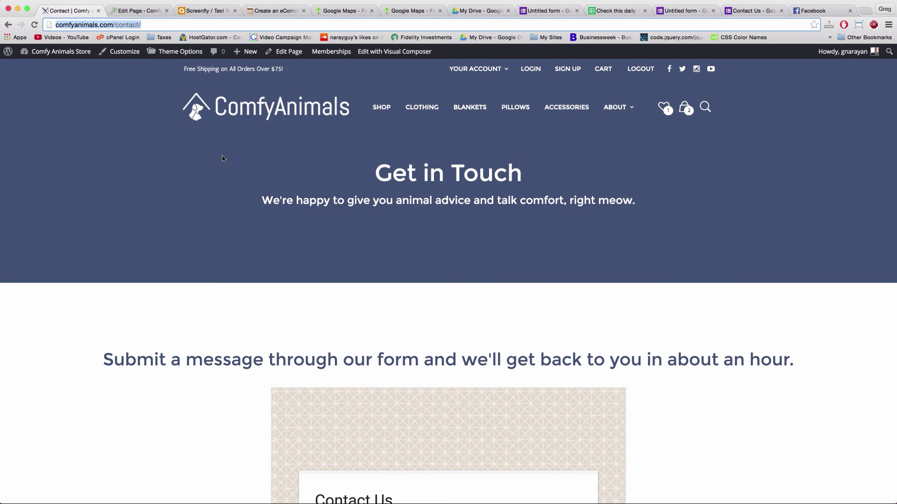
pyautogui.scroll(-15, 223, 159)
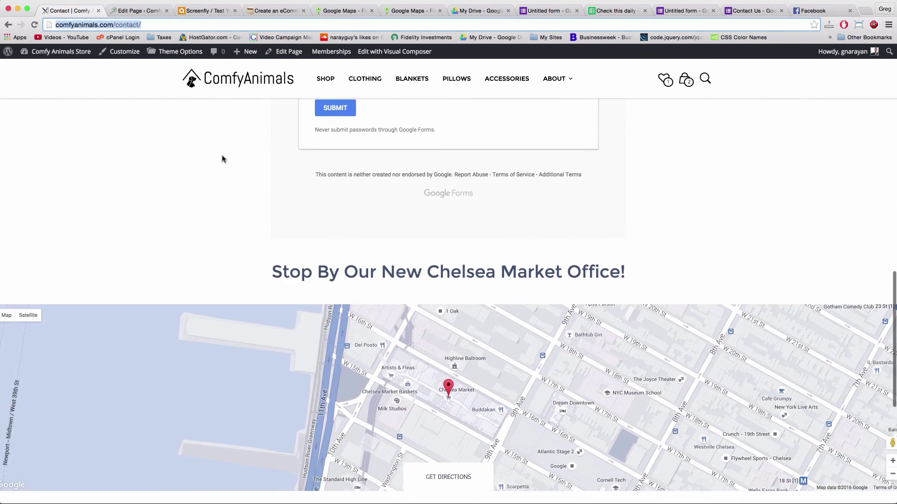
pyautogui.scroll(-10, 222, 159)
pyautogui.scroll(8, 222, 159)
pyautogui.scroll(15, 222, 159)
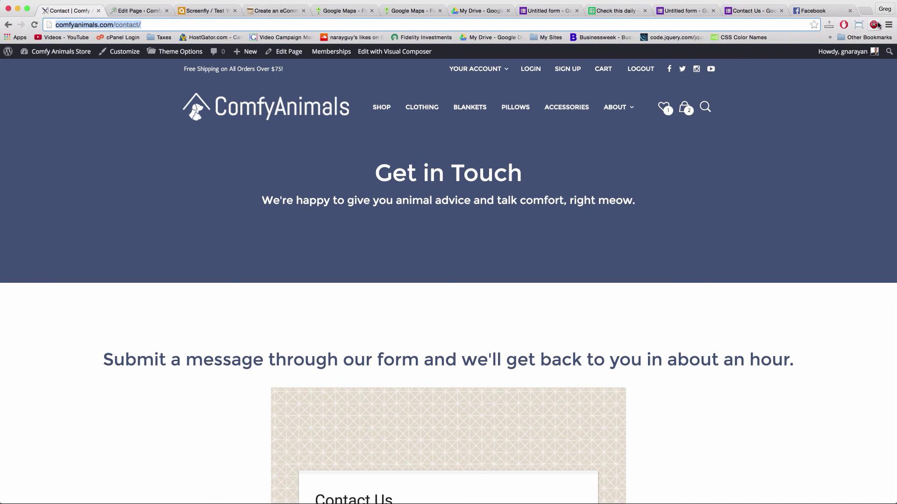
pyautogui.press('super+n')
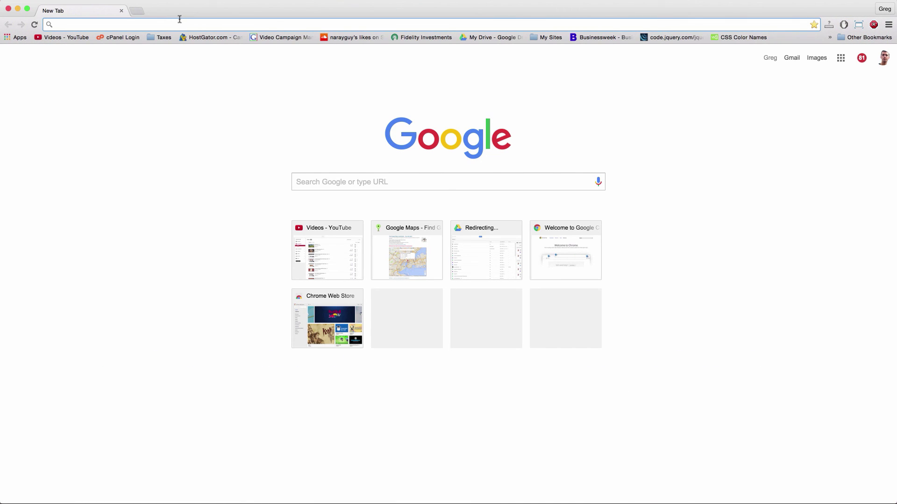
# Load comfyanimals.com in the new window and go to the store's SHOP section
pyautogui.write('comfyanm')
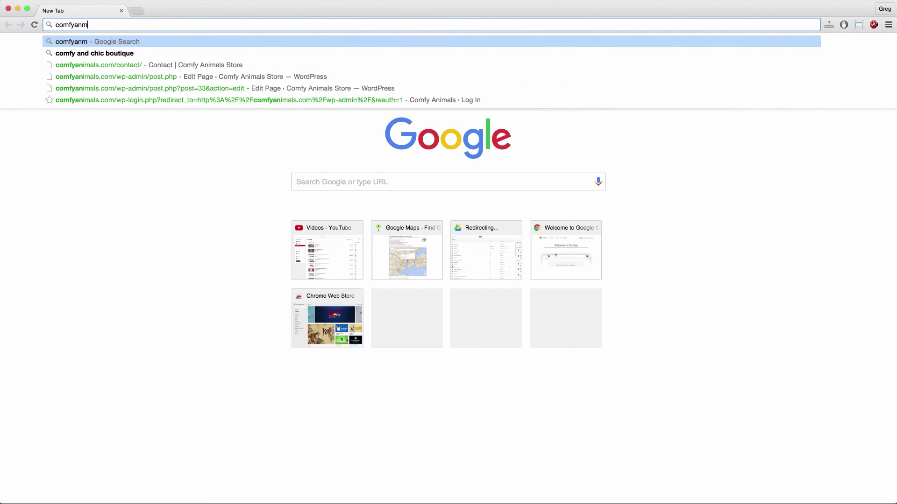
pyautogui.press('BackSpace')
pyautogui.write('imals')
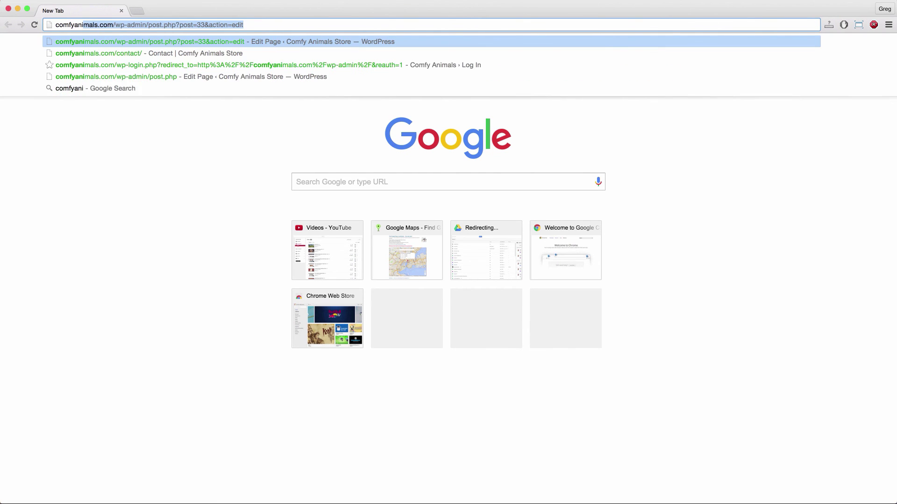
pyautogui.write('.com')
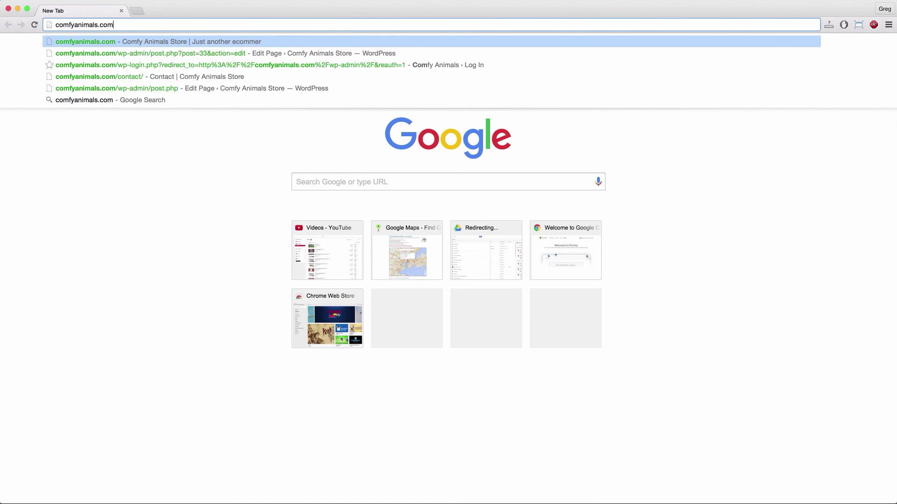
pyautogui.press('Return')
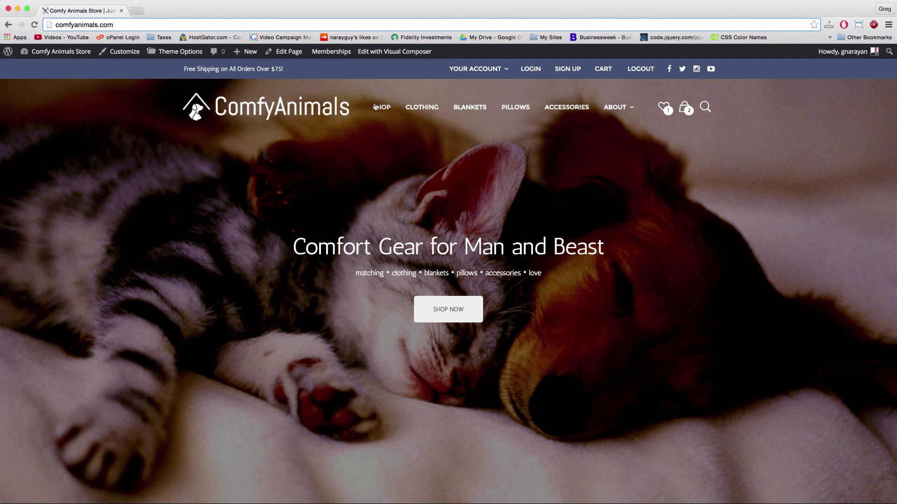
pyautogui.click(382, 108)
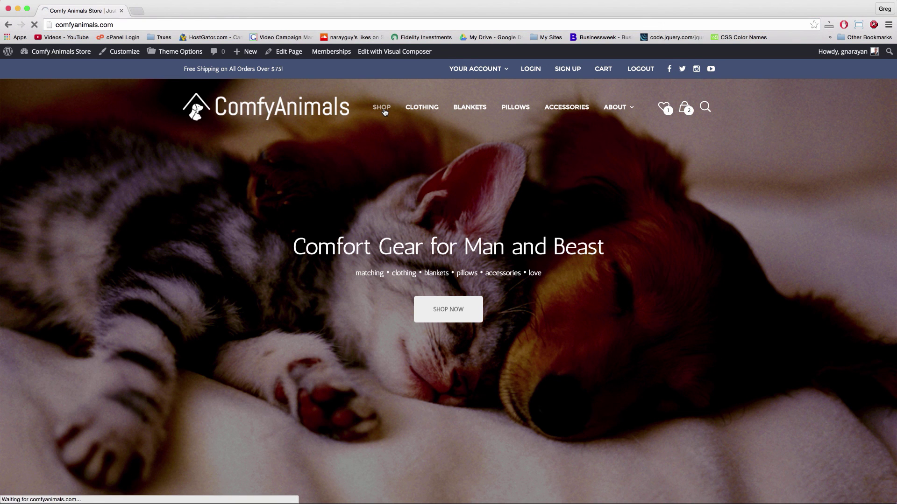